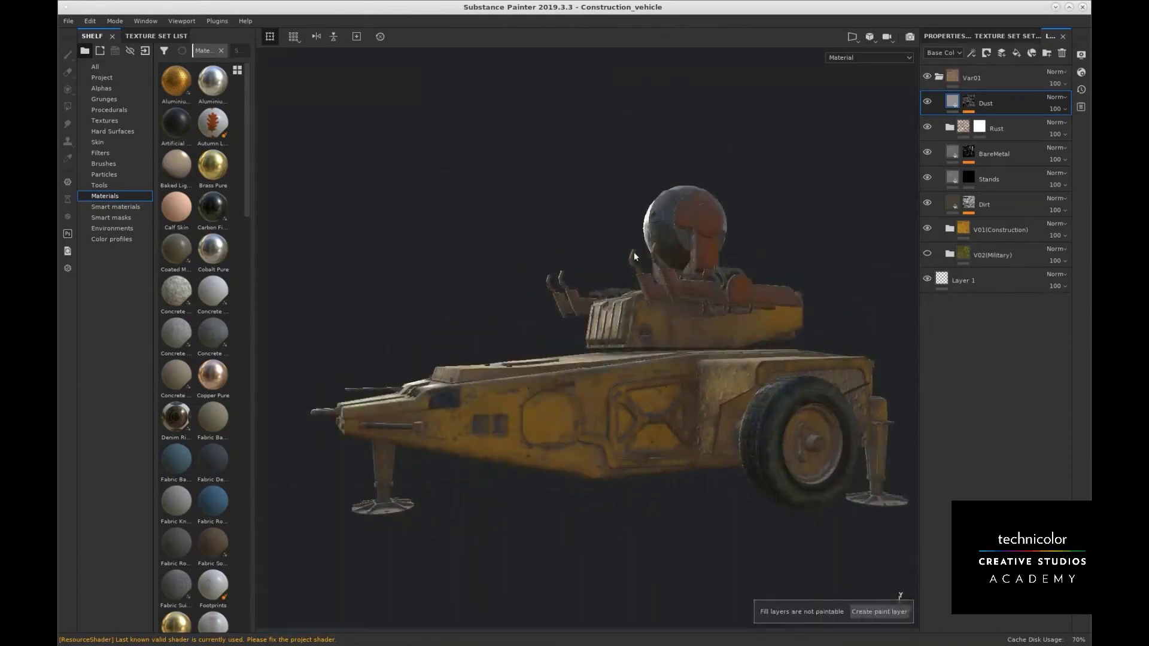
Hide the Dust, Rust, BareMetal, Stands, Dirt and V01(Construction) entries inside the Var01 group, leaving the vehicle untextured
left_click_drag(579, 204, 898, 262, "alt")
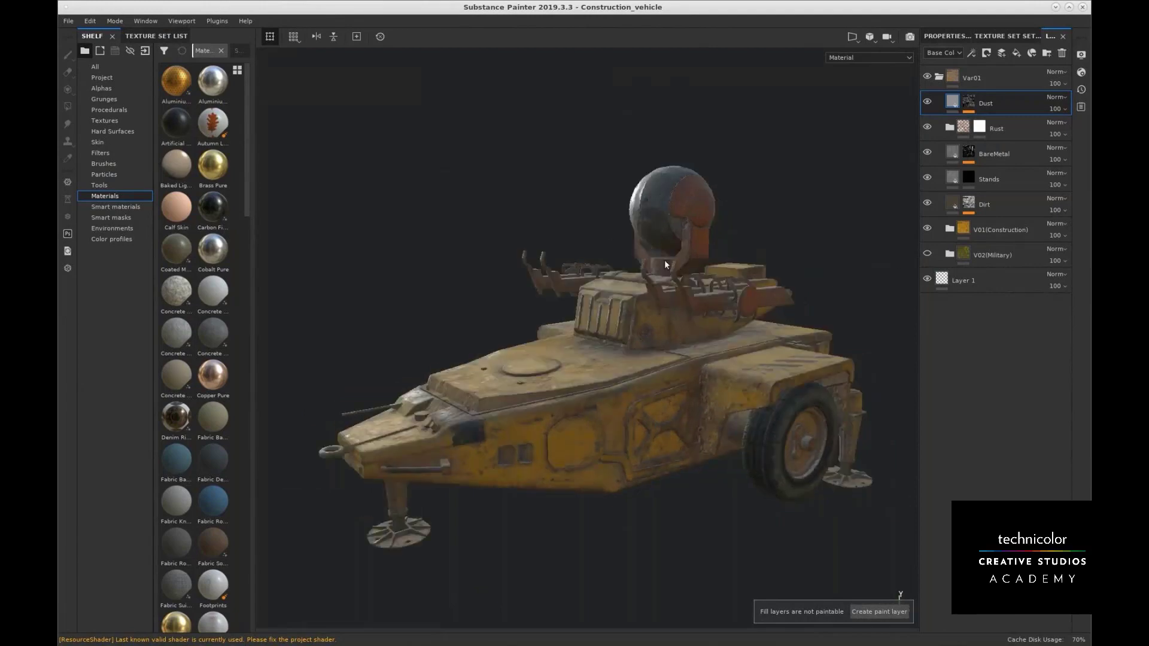
middle_click_drag(667, 263, 650, 253, "alt")
mouse_move(651, 253)
left_mouse_down("alt")
mouse_move(602, 221)
mouse_move(688, 240)
mouse_move(917, 238)
mouse_move(924, 266)
mouse_move(746, 276)
mouse_move(805, 199)
mouse_move(673, 253)
mouse_move(600, 263)
mouse_move(716, 296)
left_mouse_up("alt")
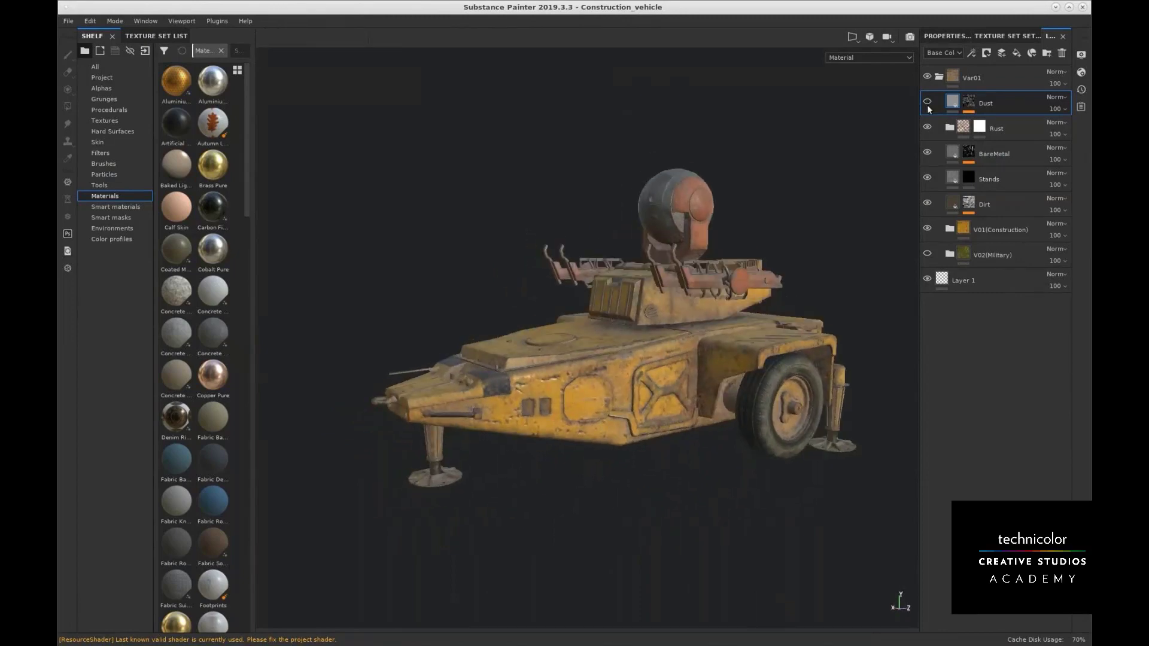
left_click(927, 102)
left_click(927, 127)
left_click(927, 151)
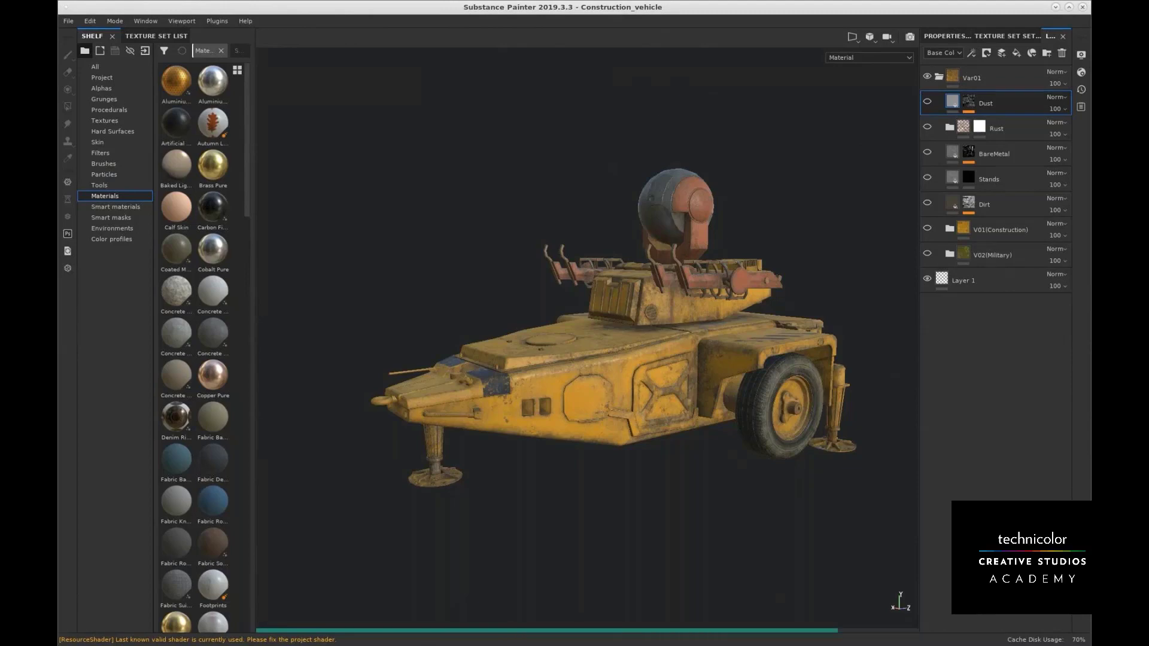
Switch to the image viewer, look through the texturing stage renders 01.jpg to 05.jpg, and return to Substance Painter
key("alt+Tab")
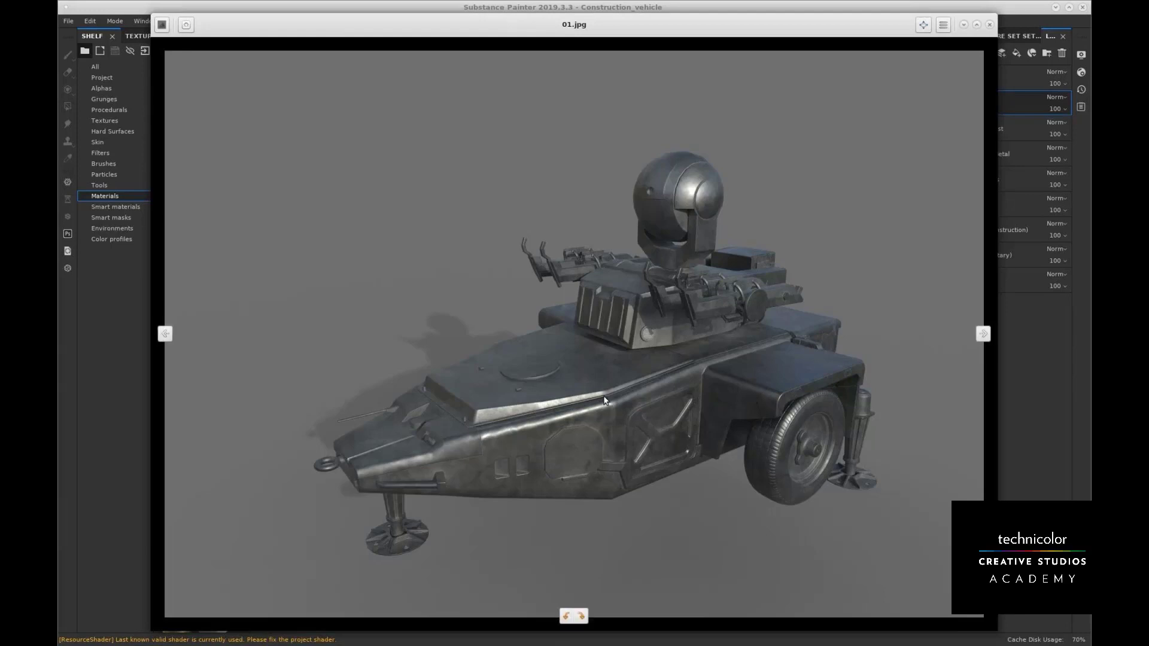
key("Right")
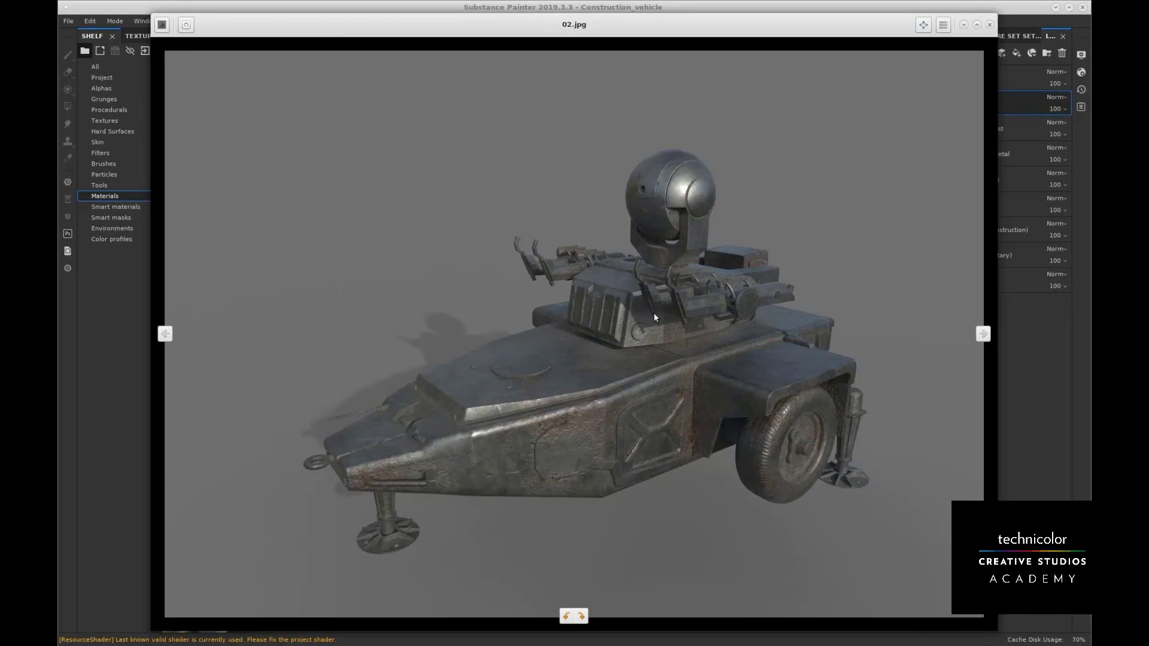
key("Right")
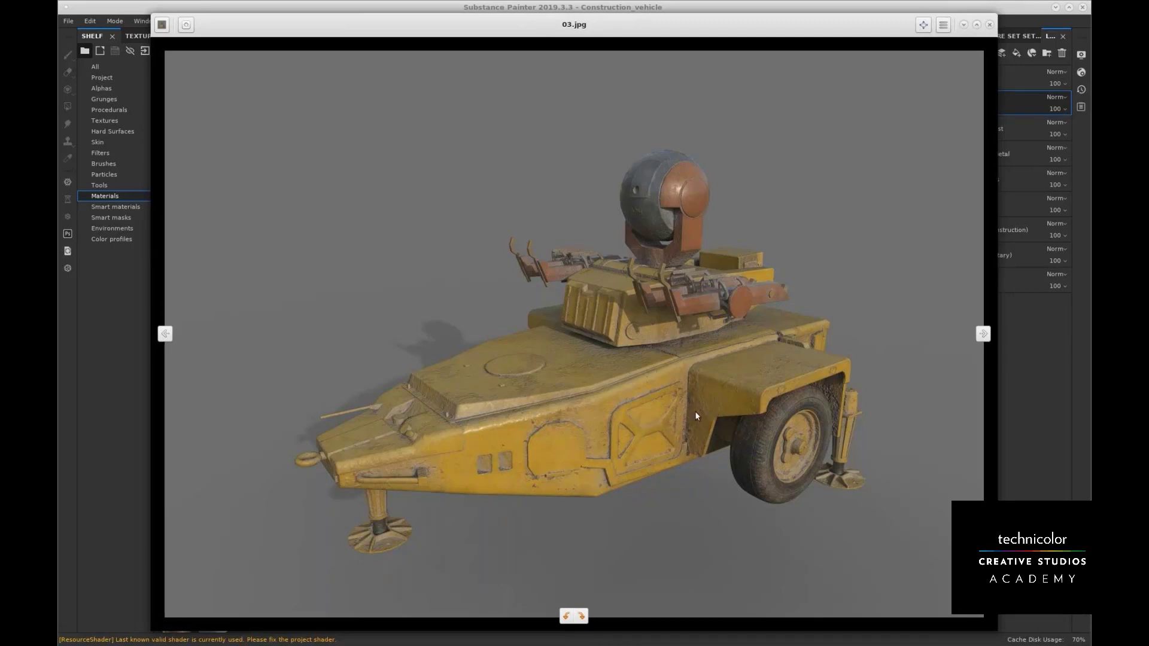
key("Right")
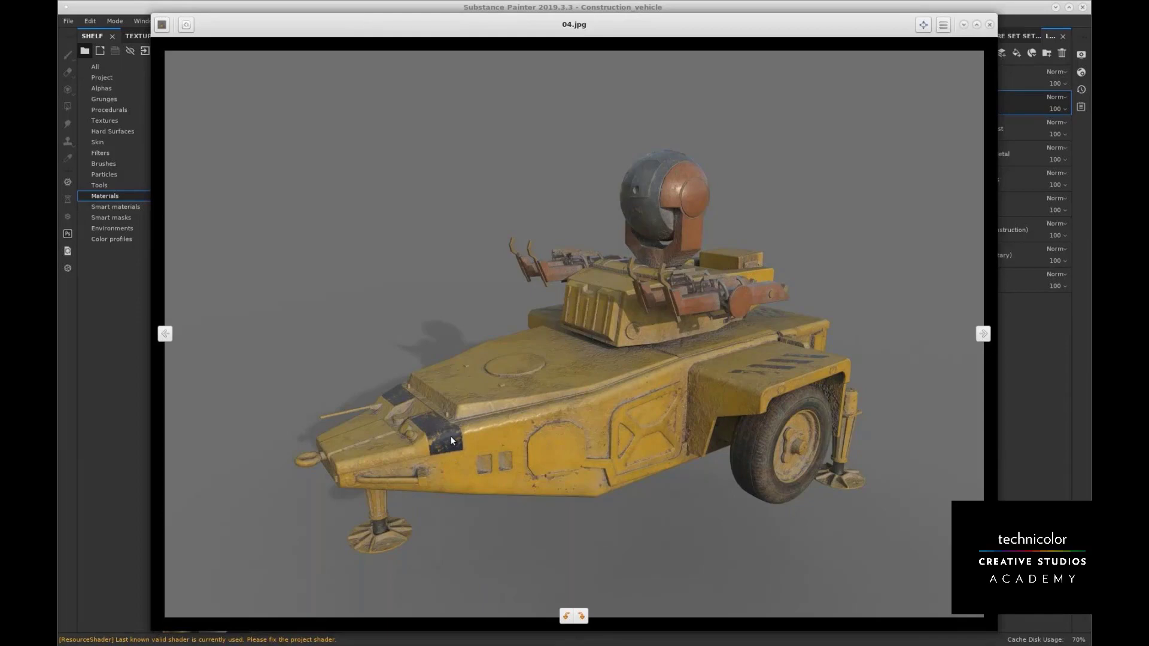
key("Right")
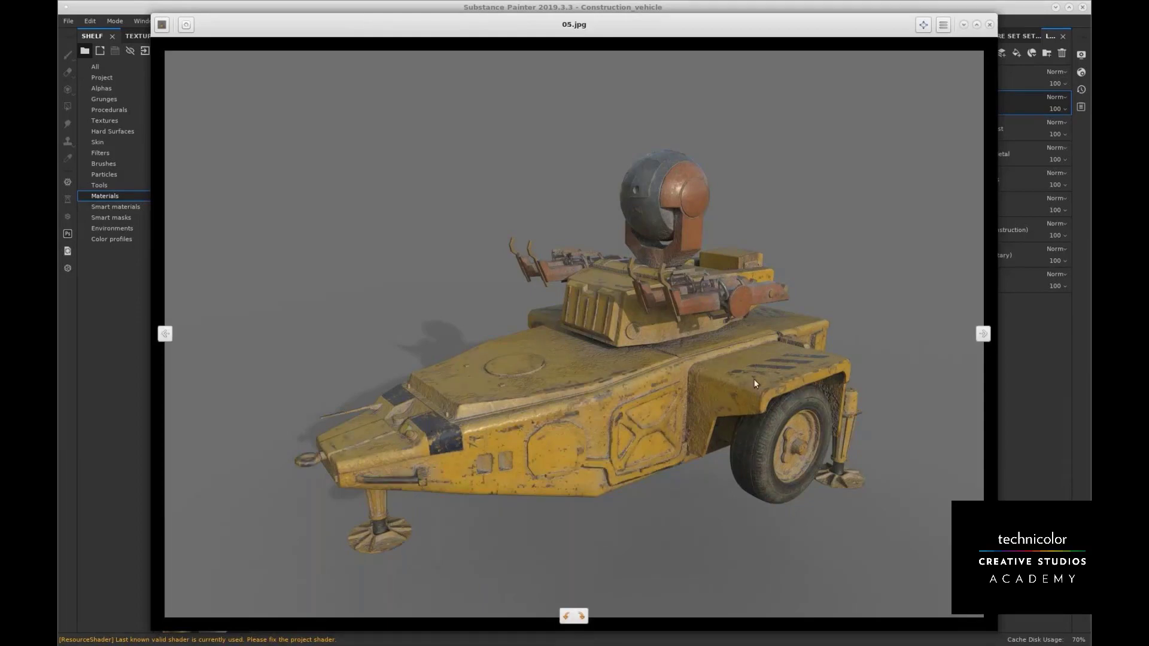
key("Right")
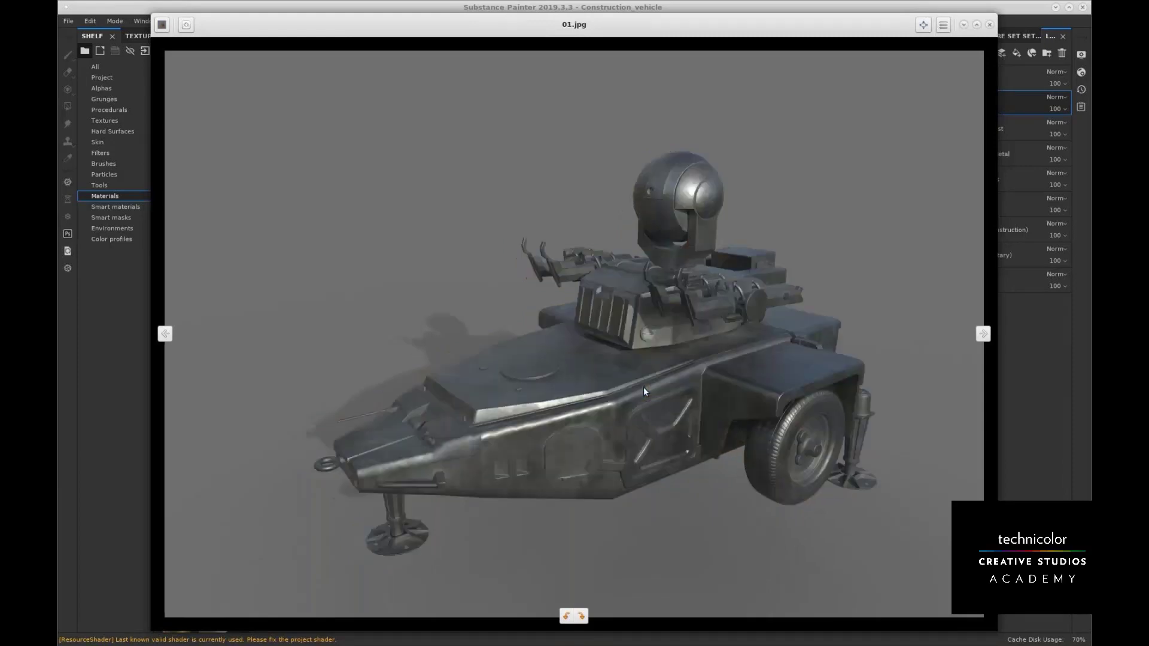
key("Left")
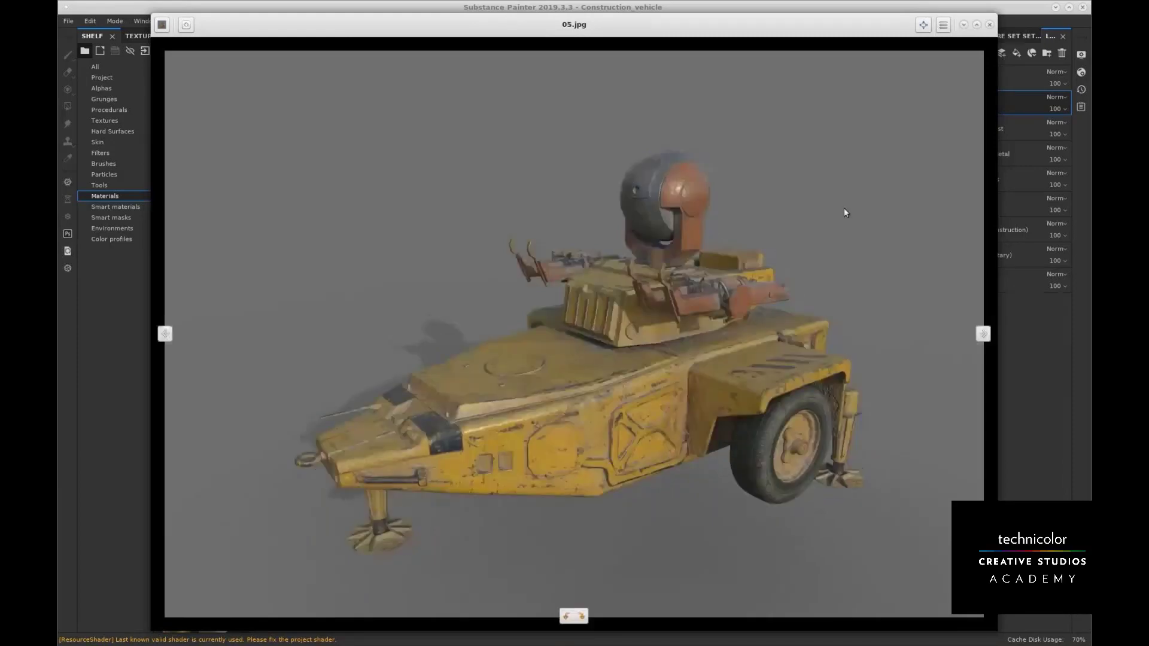
left_click(964, 26)
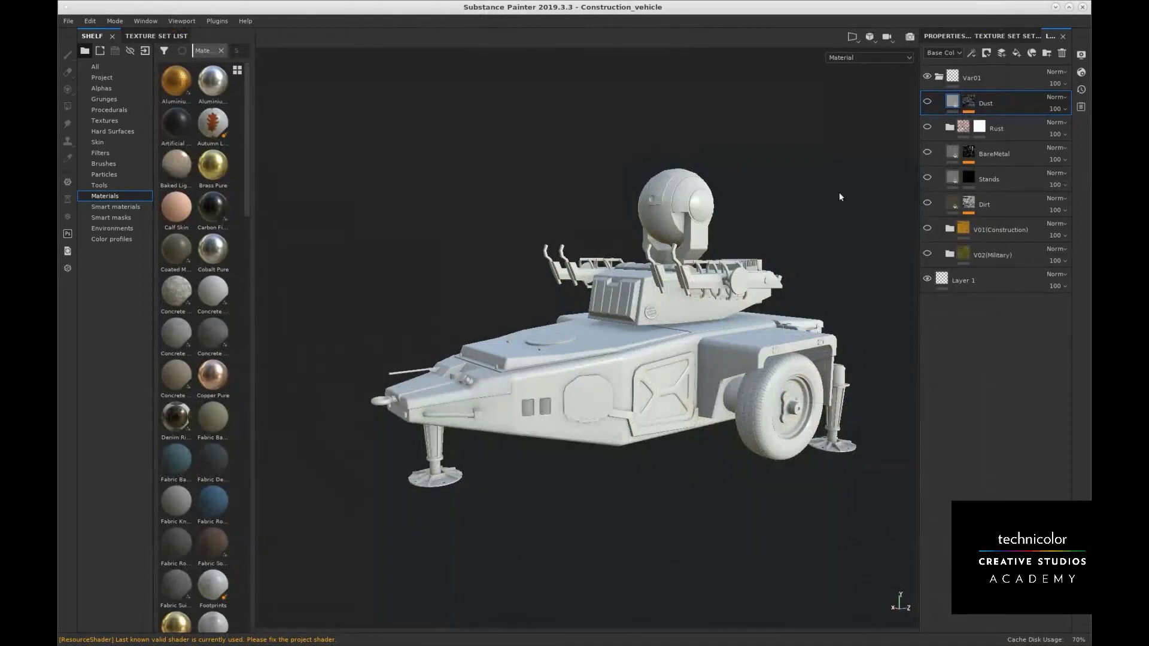
Show the V01(Construction) group temporarily to inspect its paint on the vehicle, and hide it again
left_click(927, 228)
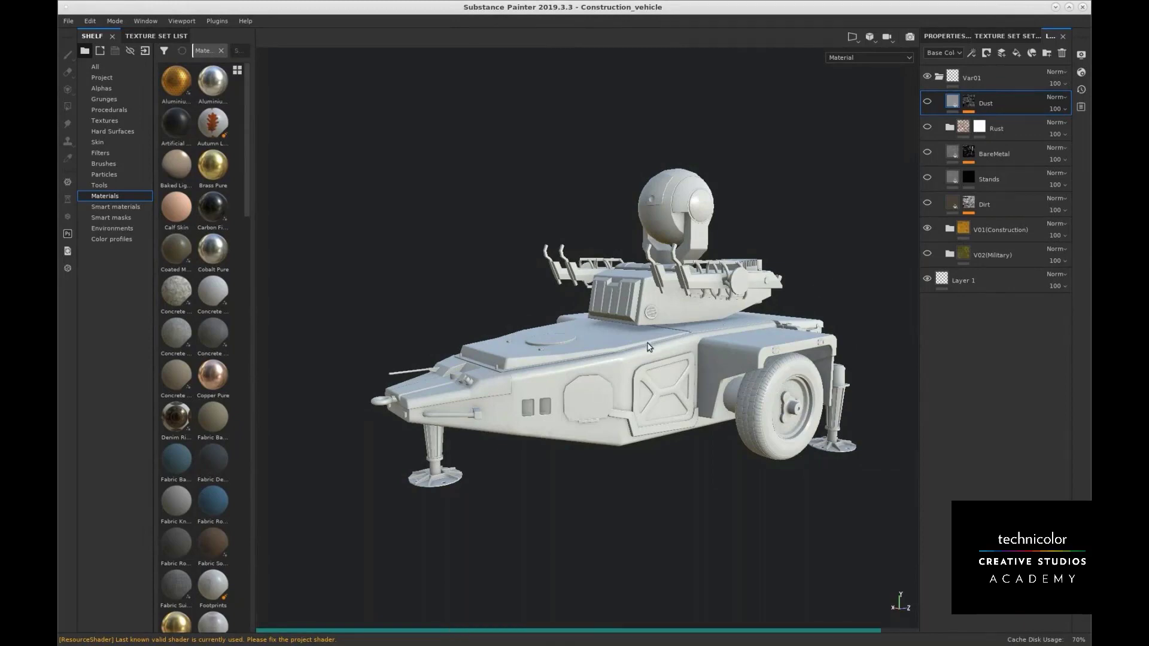
key("alt")
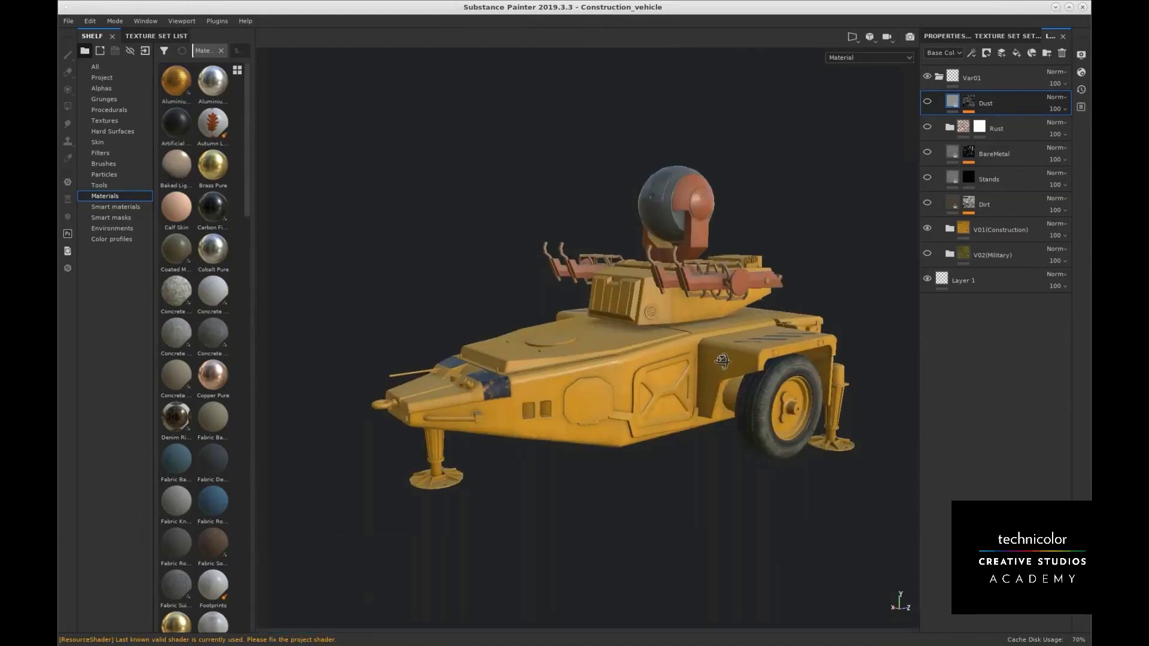
left_click_drag(722, 360, 741, 379, "alt")
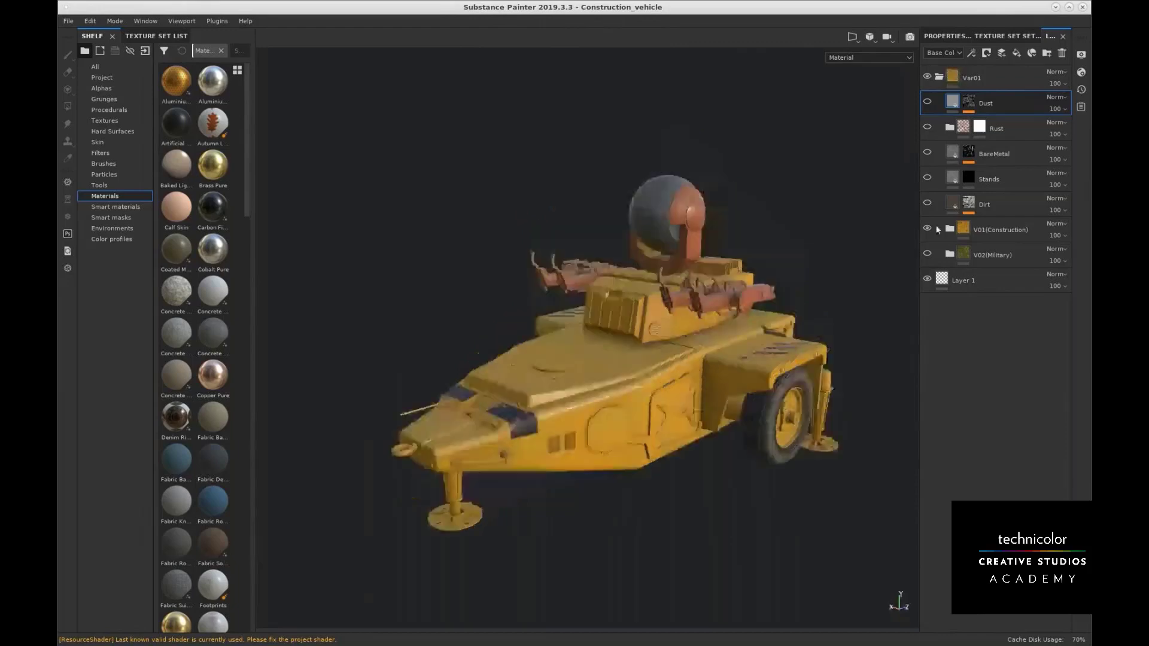
left_click(927, 229)
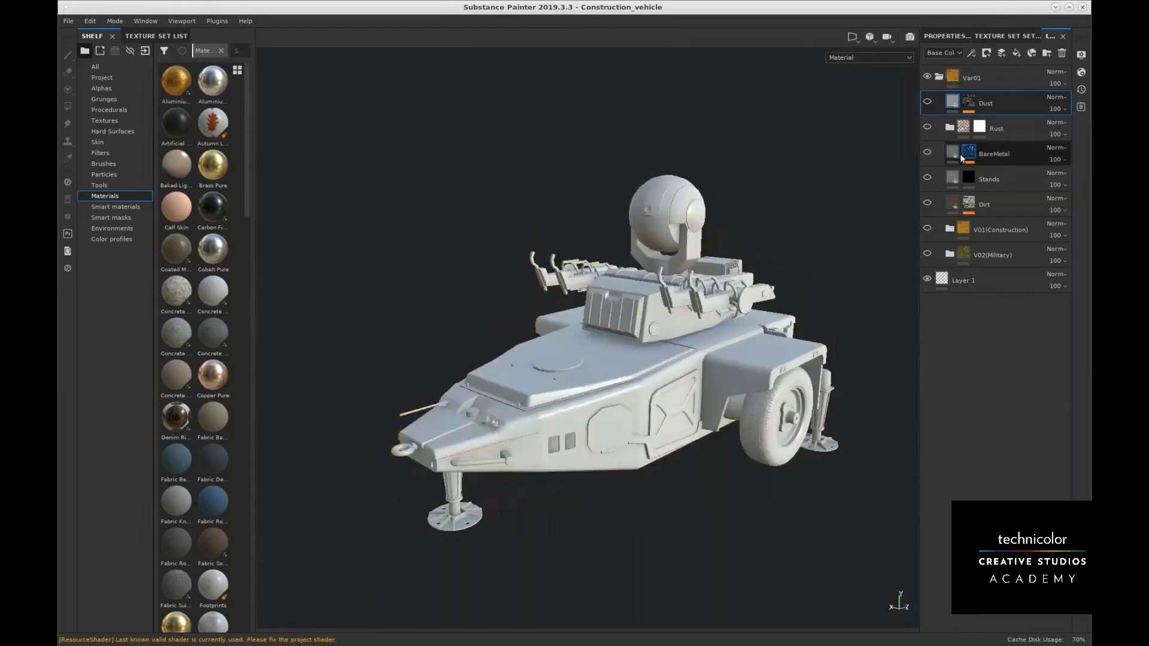
Show only the BareMetal layer with its mask disabled and examine the bare metal surface across the whole vehicle
left_click(927, 153)
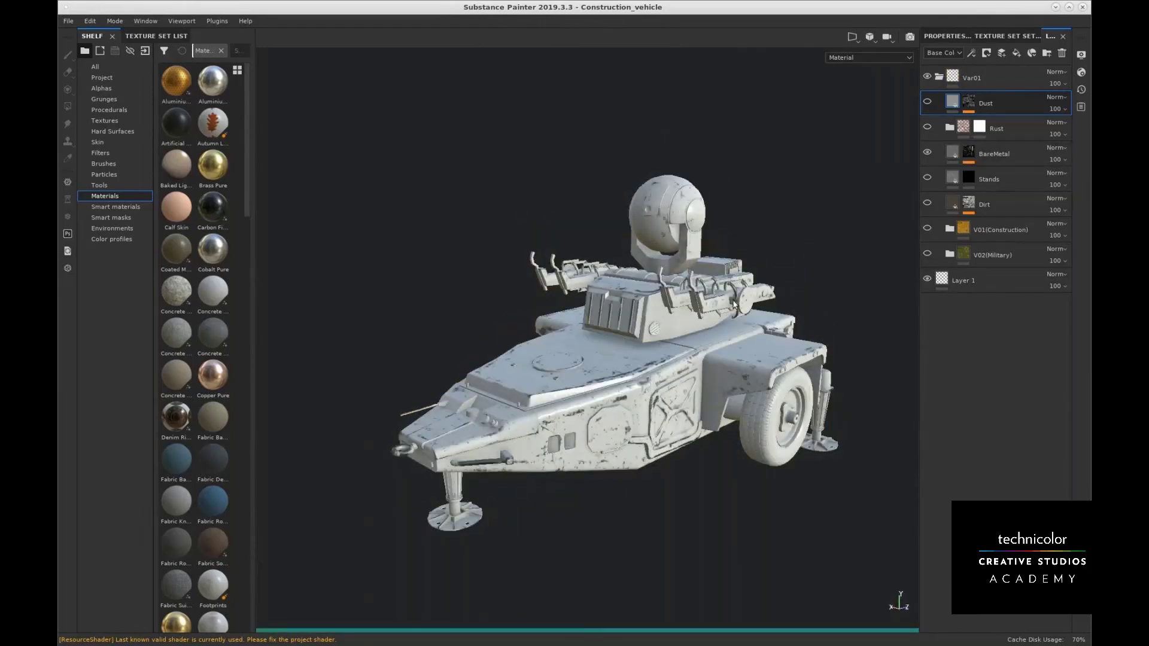
mouse_move(734, 304)
left_mouse_down("alt")
mouse_move(719, 319)
mouse_move(742, 285)
left_mouse_up("alt")
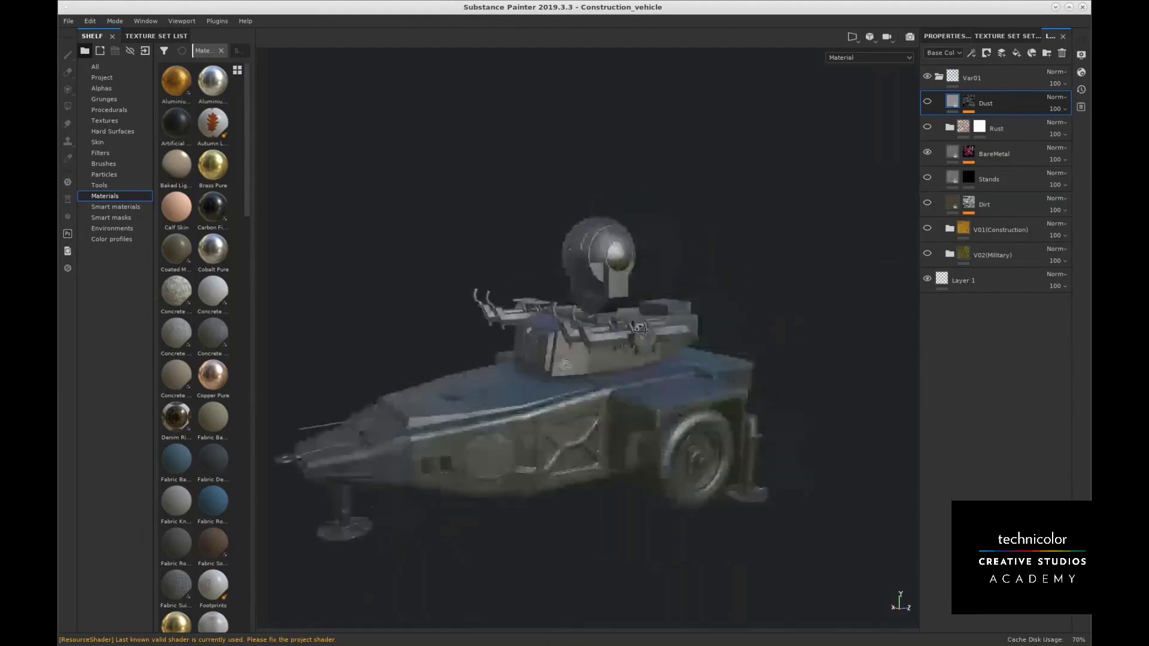
left_click_drag(641, 329, 712, 335, "alt")
right_click_drag(712, 335, 748, 317, "alt")
left_click_drag(748, 317, 694, 293, "alt")
mouse_move(742, 284)
right_mouse_down("shift")
mouse_move(862, 283)
mouse_move(754, 284)
right_mouse_up("shift")
left_click_drag(753, 285, 718, 290, "alt")
left_click_drag(652, 256, 757, 270, "alt")
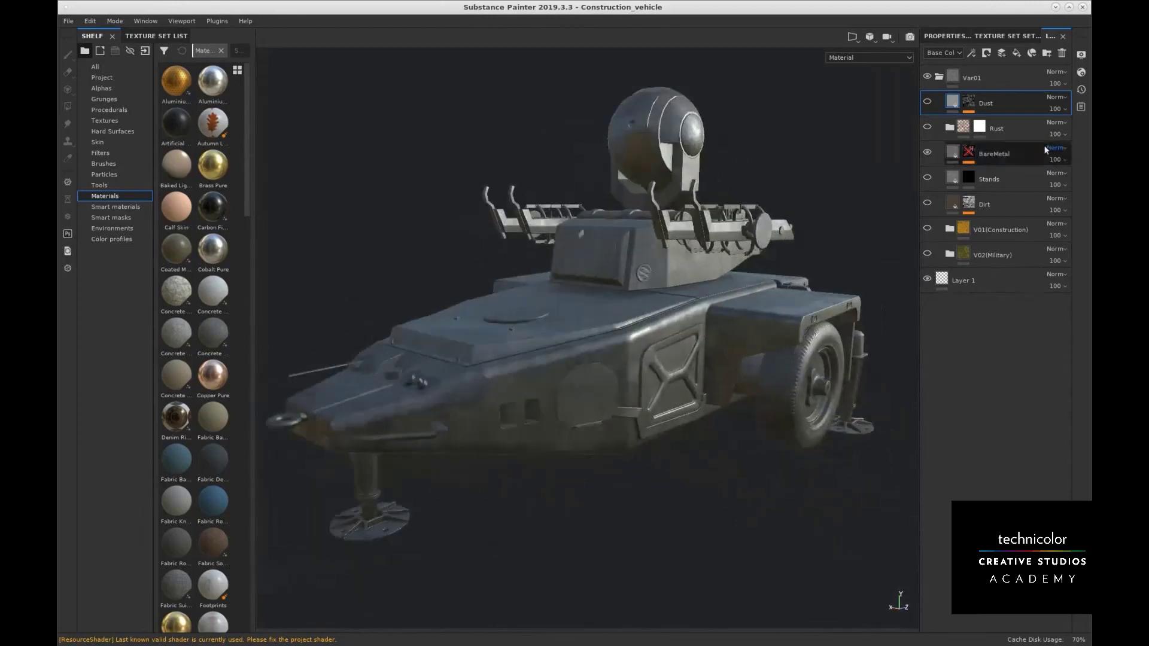
left_click(969, 153, "shift")
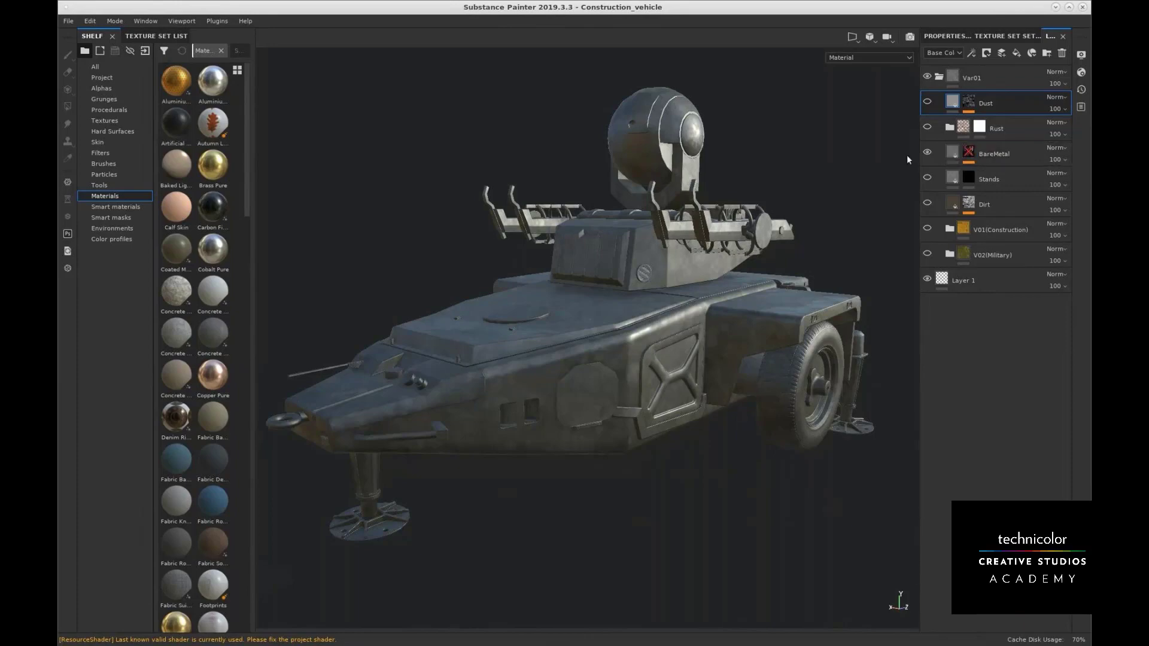
Show the V01(Construction) group in place of the BareMetal layer, re-enabling the BareMetal mask and hiding that layer
middle_click_drag(564, 285, 604, 261, "alt")
mouse_move(604, 261)
left_mouse_down("alt")
mouse_move(682, 263)
mouse_move(598, 263)
left_mouse_up("alt")
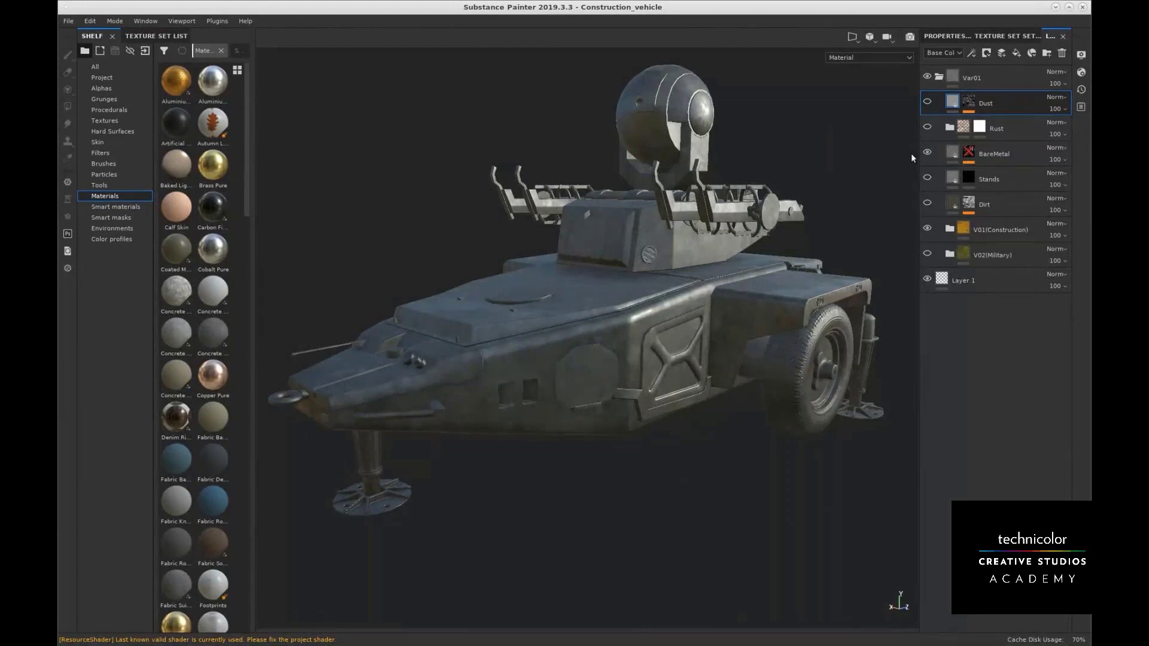
left_click_drag(690, 224, 758, 225, "alt")
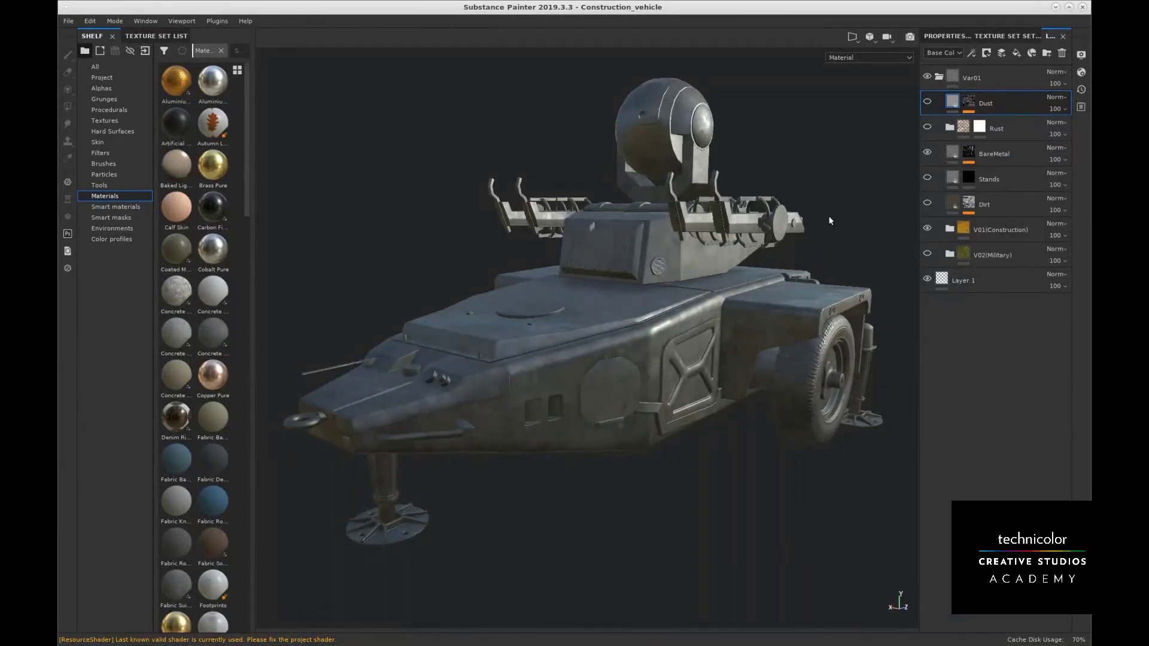
middle_click_drag(692, 240, 718, 233, "alt")
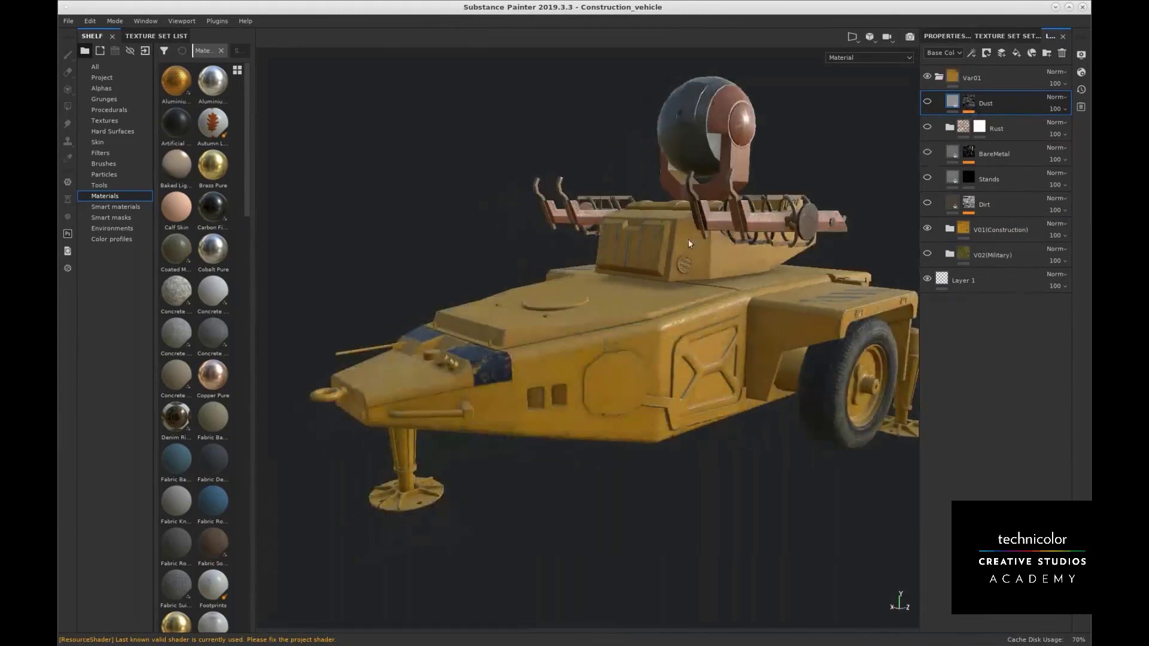
mouse_move(688, 239)
left_mouse_down("alt")
mouse_move(678, 275)
mouse_move(582, 281)
mouse_move(582, 241)
mouse_move(617, 252)
mouse_move(816, 242)
mouse_move(872, 259)
mouse_move(724, 235)
mouse_move(503, 266)
mouse_move(748, 257)
mouse_move(551, 346)
mouse_move(571, 295)
mouse_move(584, 311)
mouse_move(689, 221)
mouse_move(634, 239)
mouse_move(694, 248)
left_mouse_up("alt")
right_click_drag(694, 248, 709, 234, "alt")
left_click_drag(709, 234, 682, 245, "alt")
right_click_drag(682, 245, 651, 242, "alt")
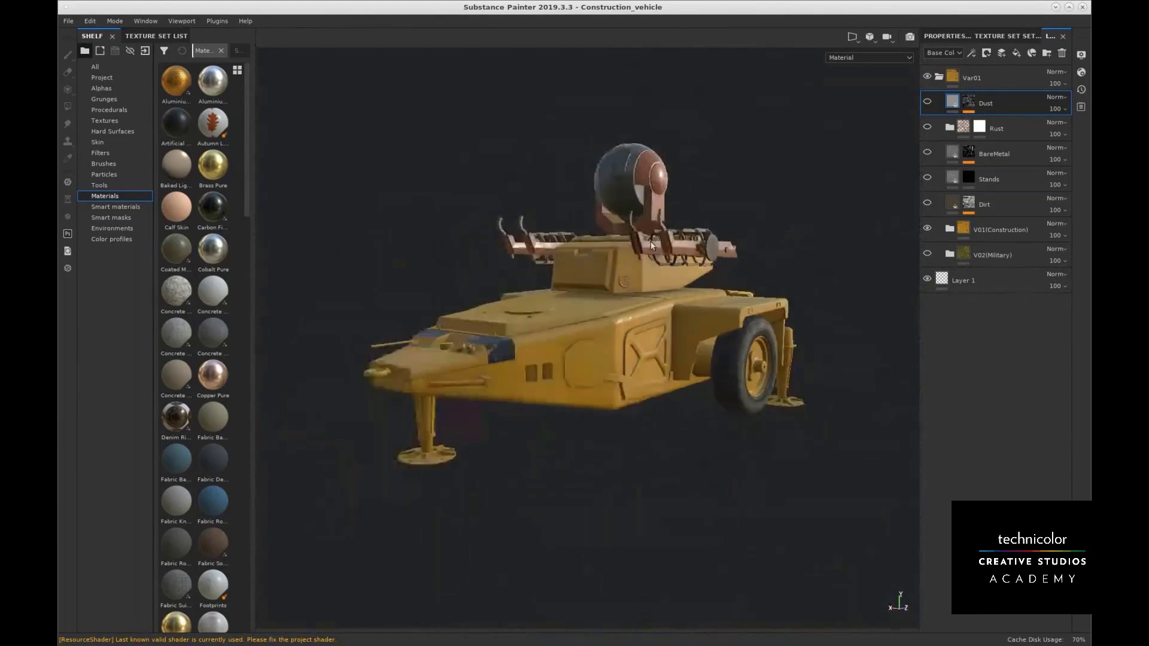
left_click_drag(651, 242, 622, 243, "alt")
middle_click_drag(433, 487, 411, 502, "alt")
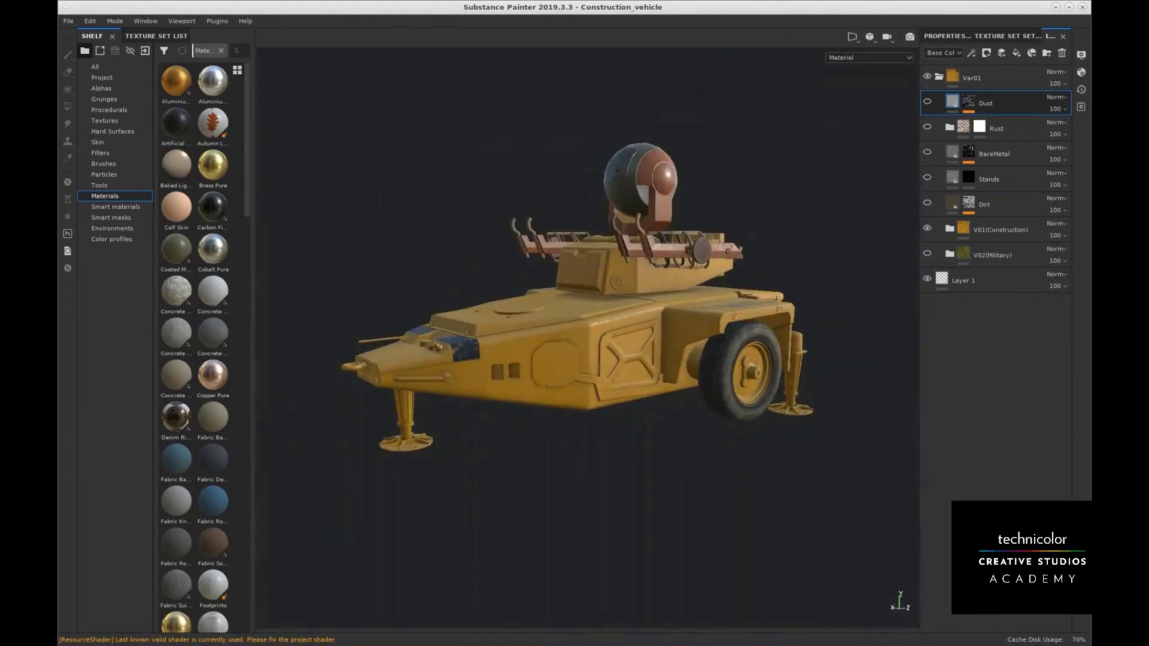
Look at the construction vehicle decal reference page11.jpg in the image viewer, and return to the painted model to compare
key("alt+Tab")
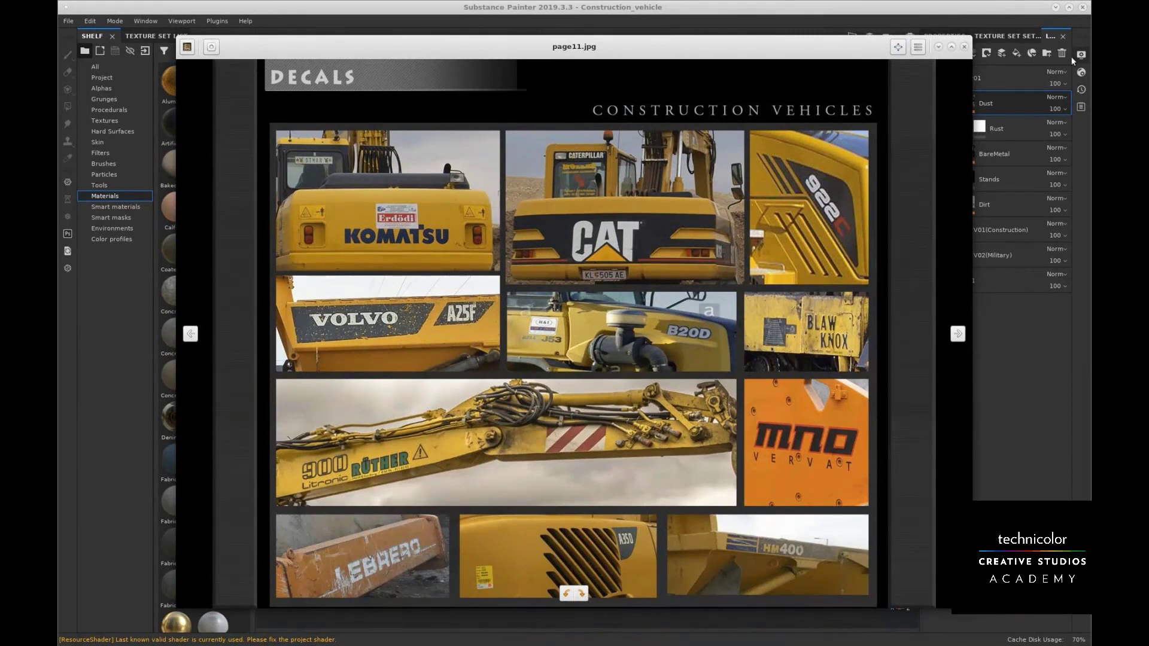
left_click(939, 47)
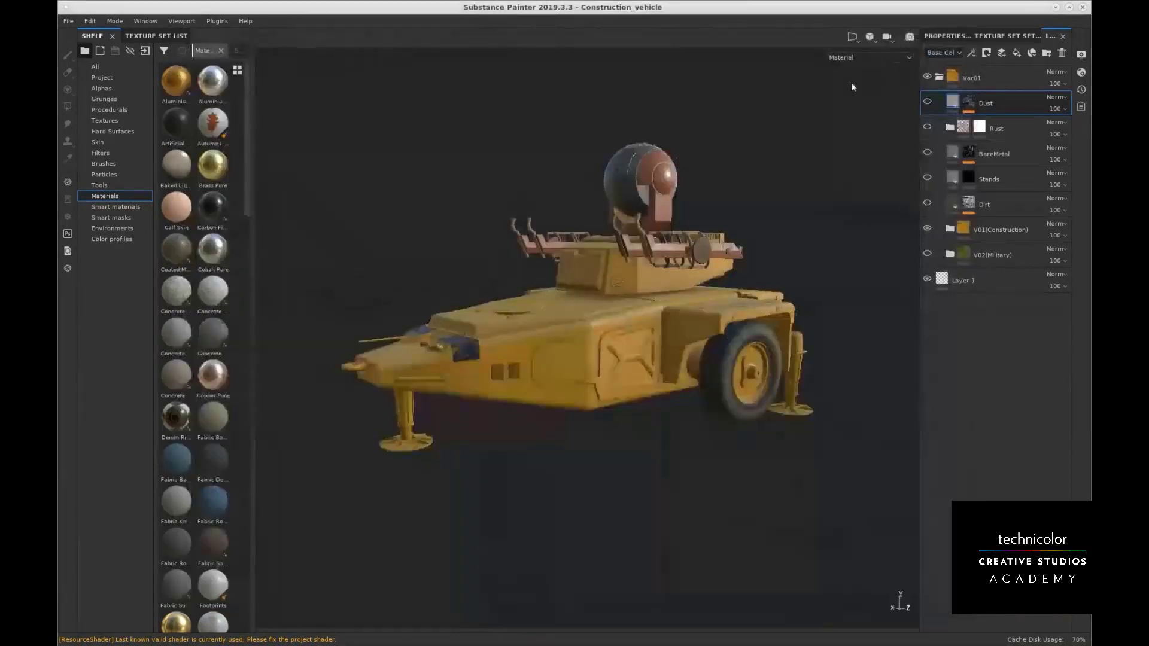
mouse_move(662, 274)
middle_mouse_down("alt")
mouse_move(688, 296)
mouse_move(656, 287)
middle_mouse_up("alt")
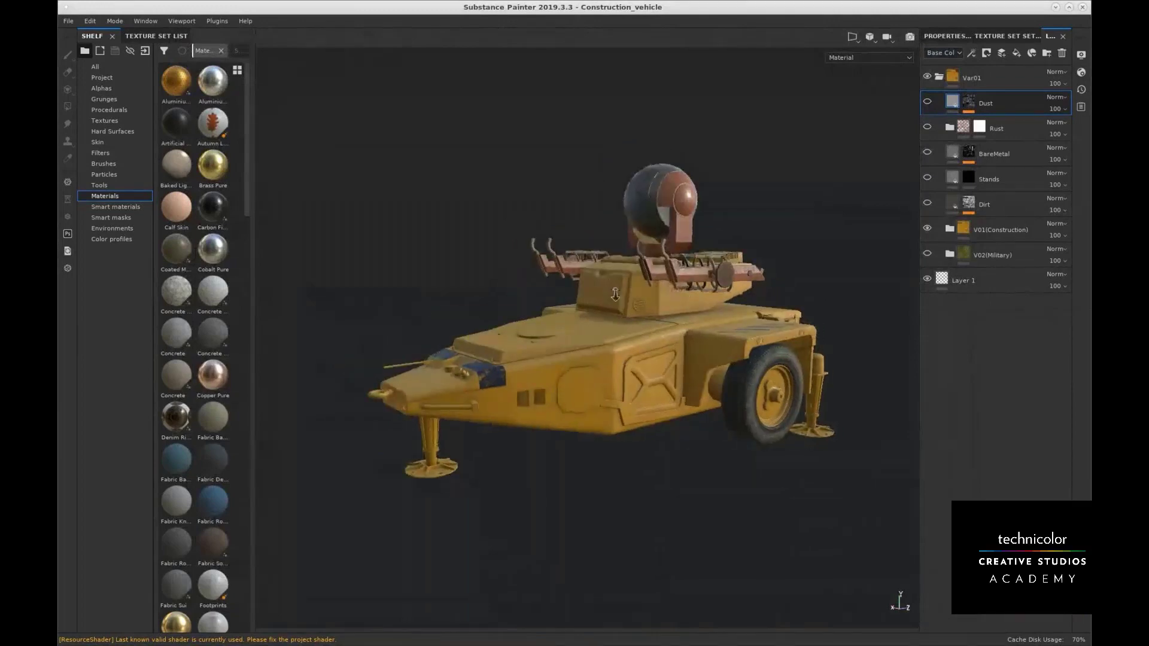
scroll(623, 288, "up", 4)
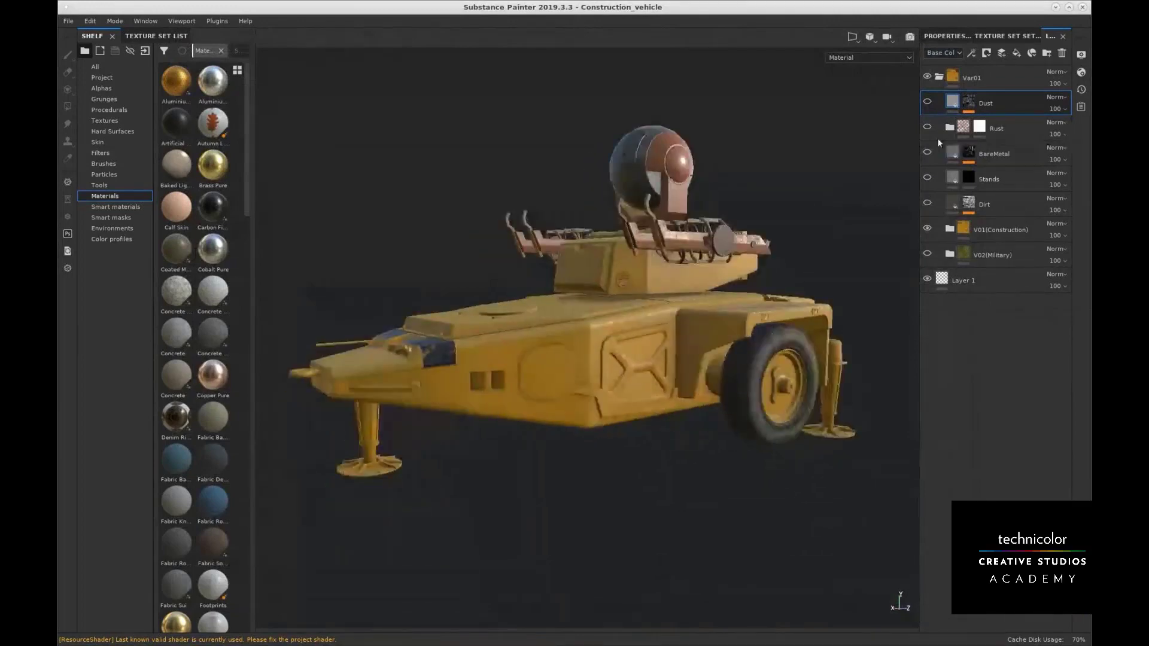
mouse_move(630, 275)
left_mouse_down("alt")
mouse_move(645, 256)
mouse_move(648, 271)
left_mouse_up("alt")
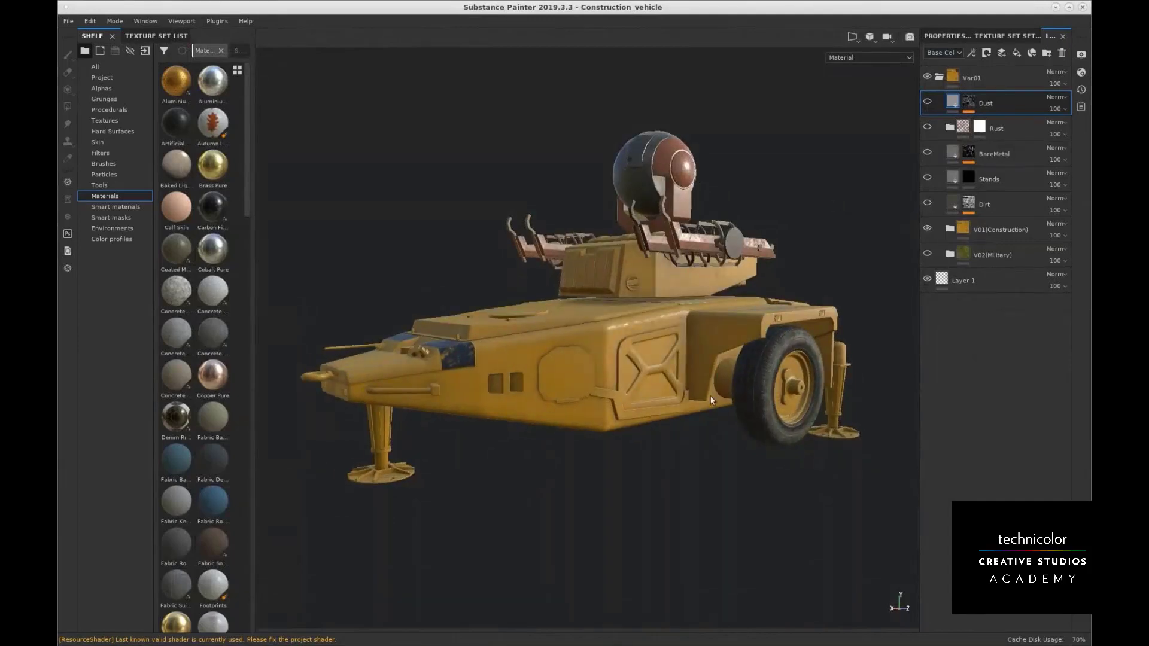
left_click_drag(710, 396, 610, 302, "alt")
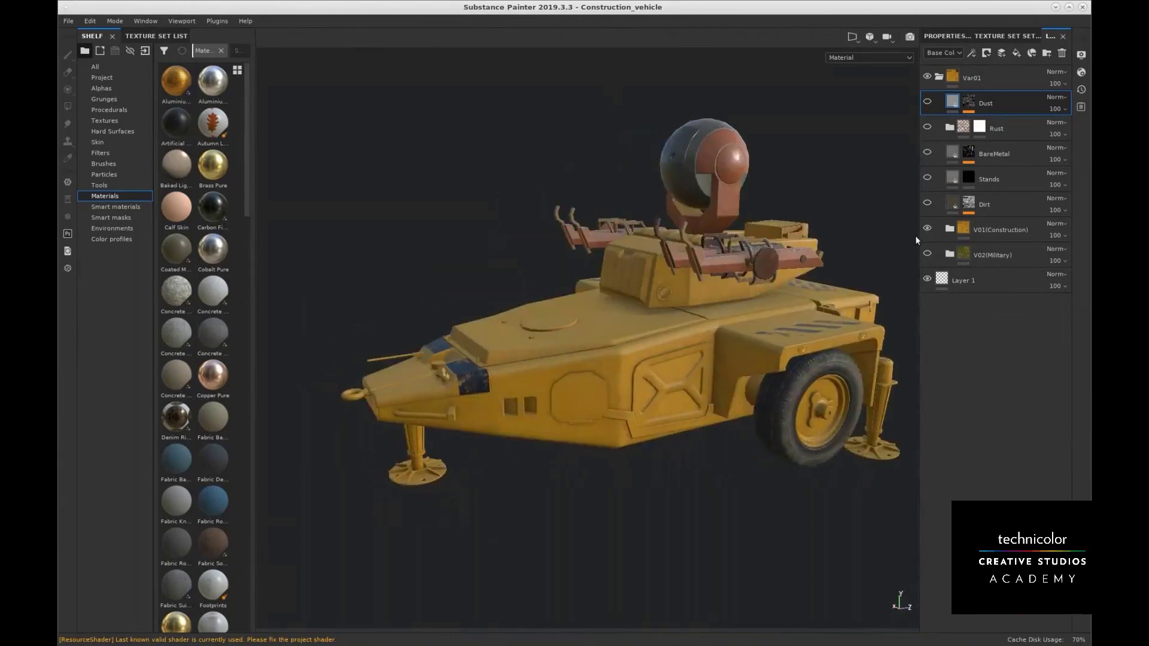
Expand the V01(Construction) group, hide decals, CC, Dirt, Fill layer 1 and the upper Metal Base, and select the lowest Metal Base
left_click(950, 229)
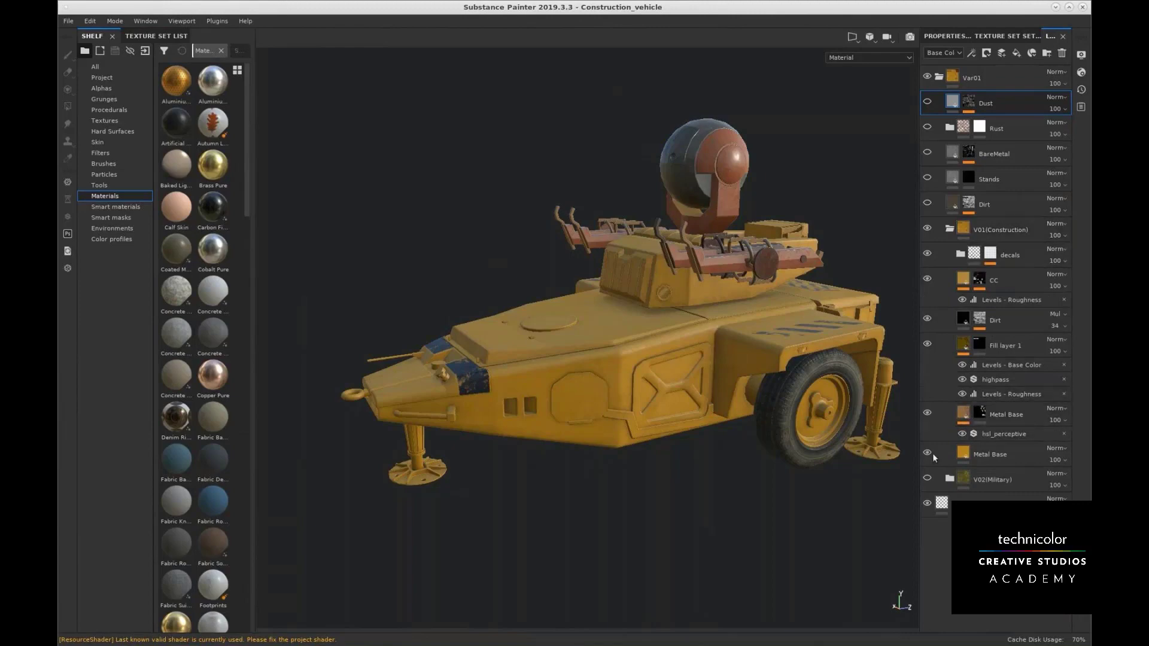
left_click_drag(691, 372, 725, 359, "alt")
left_click(926, 412)
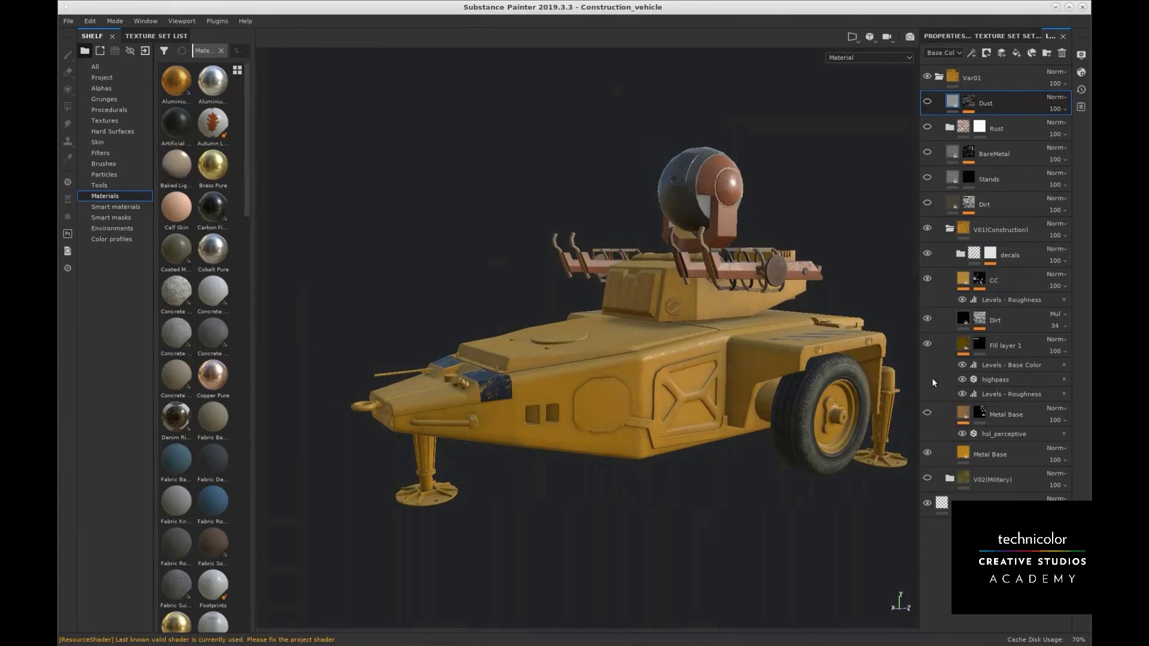
left_click(926, 343)
left_click(926, 318)
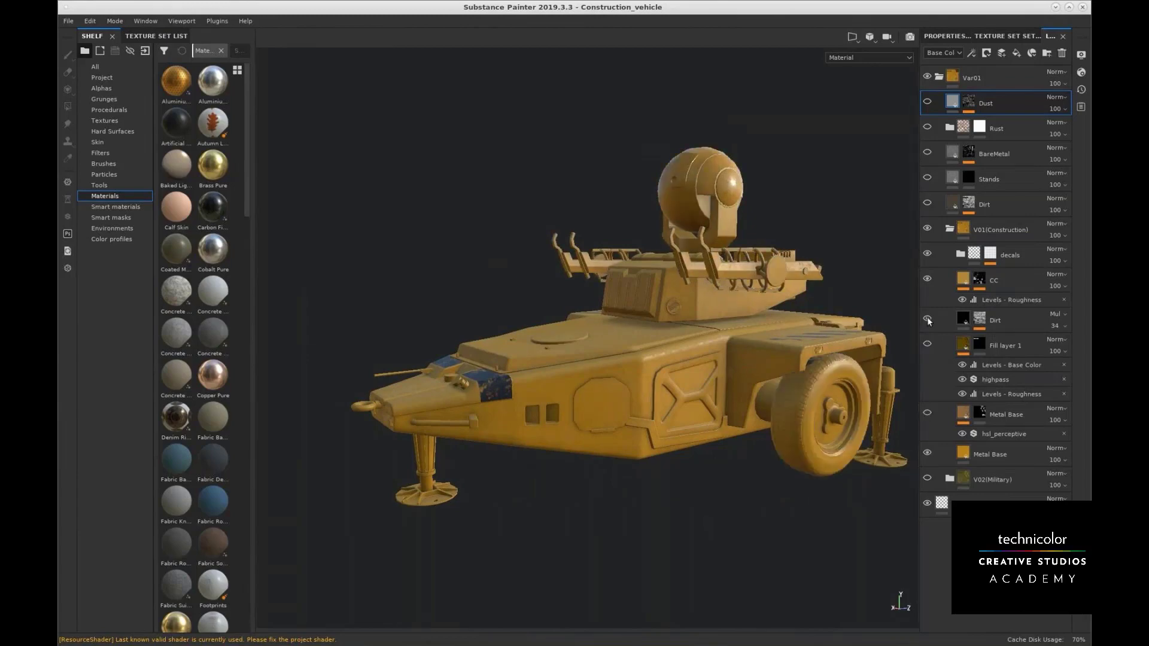
left_click(927, 279)
middle_click_drag(660, 365, 658, 360, "alt")
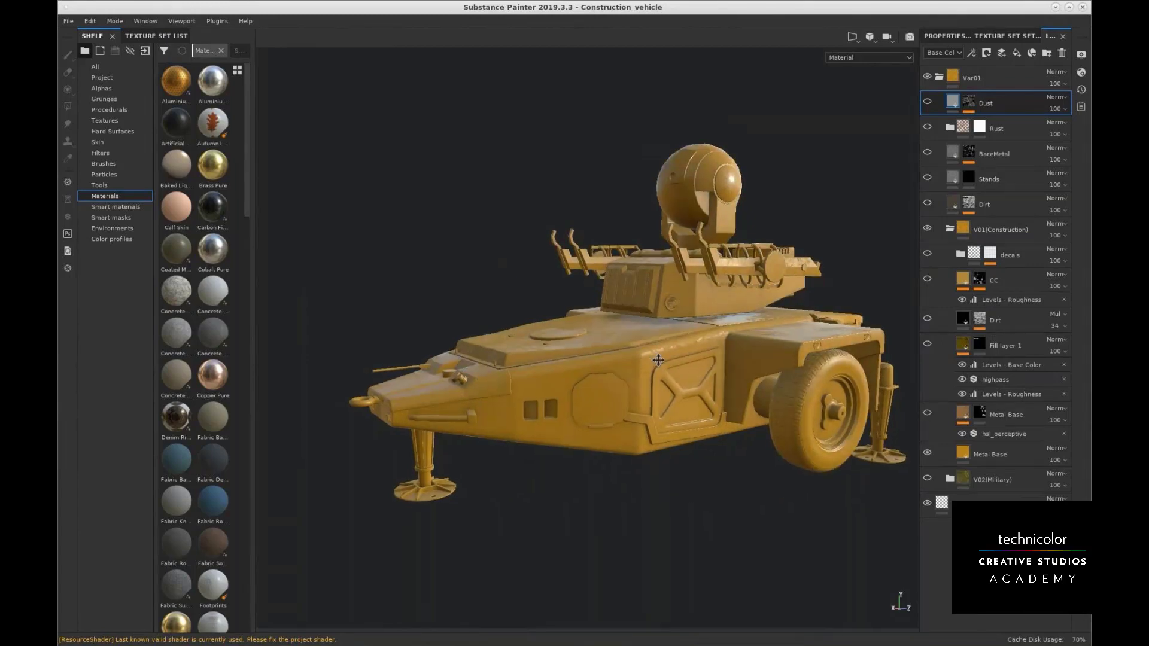
left_click_drag(658, 361, 723, 383, "alt")
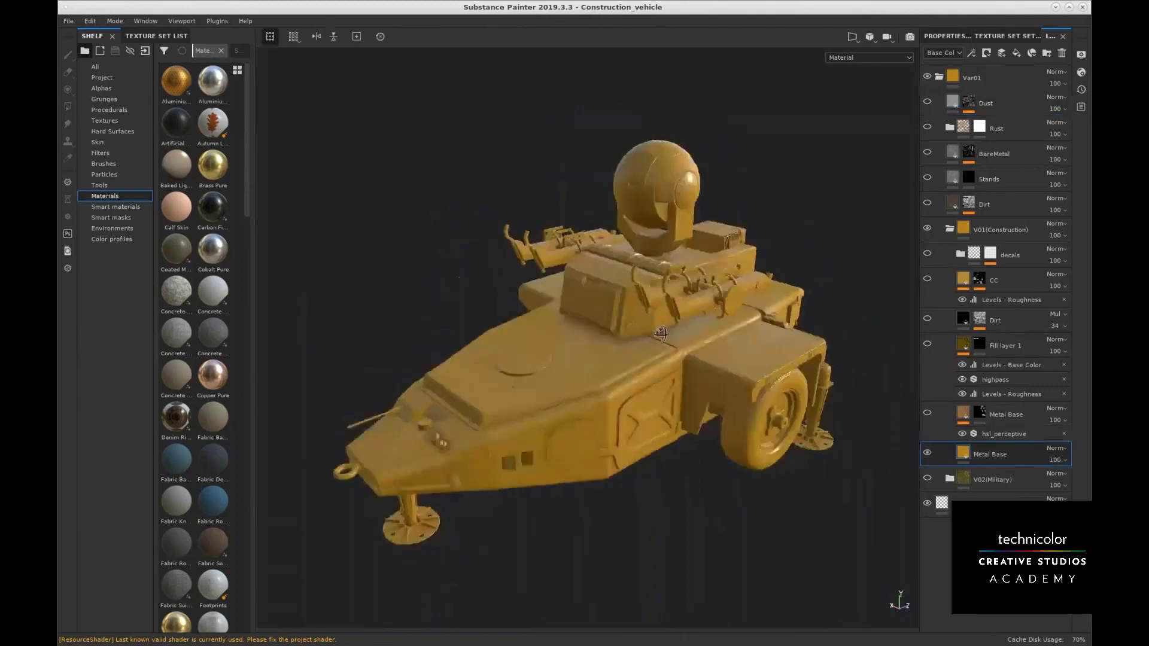
Show the upper Metal Base layer, comparing the vehicle's red turret and rack parts with the layer hidden and shown
left_click_drag(541, 305, 602, 307, "alt")
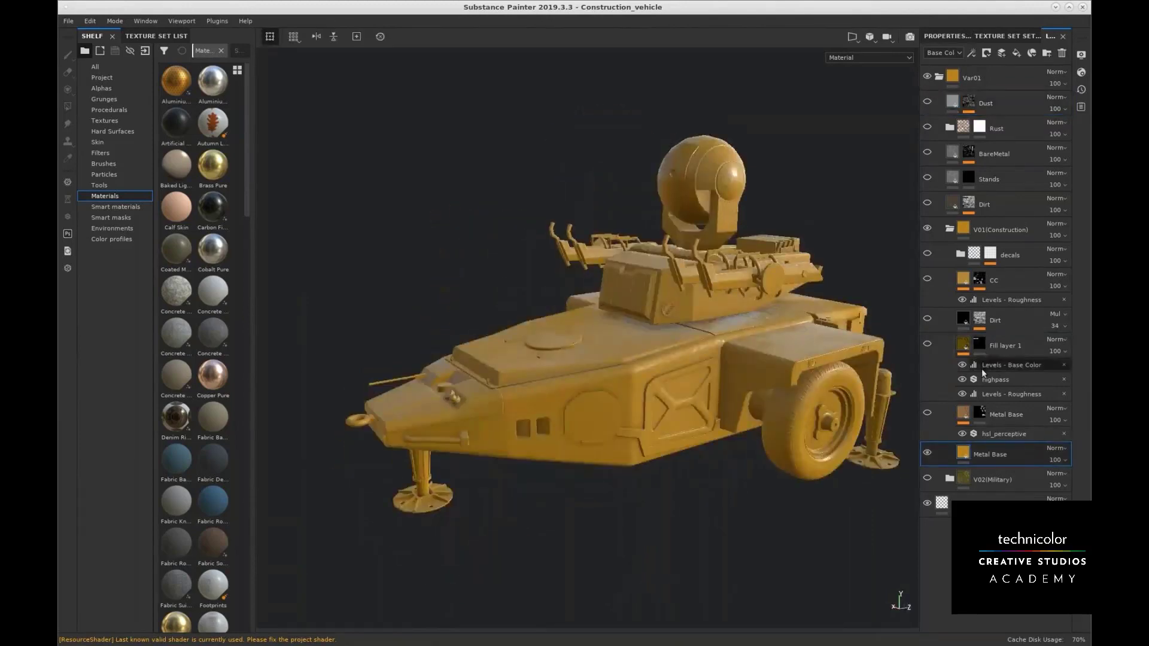
left_click(928, 413)
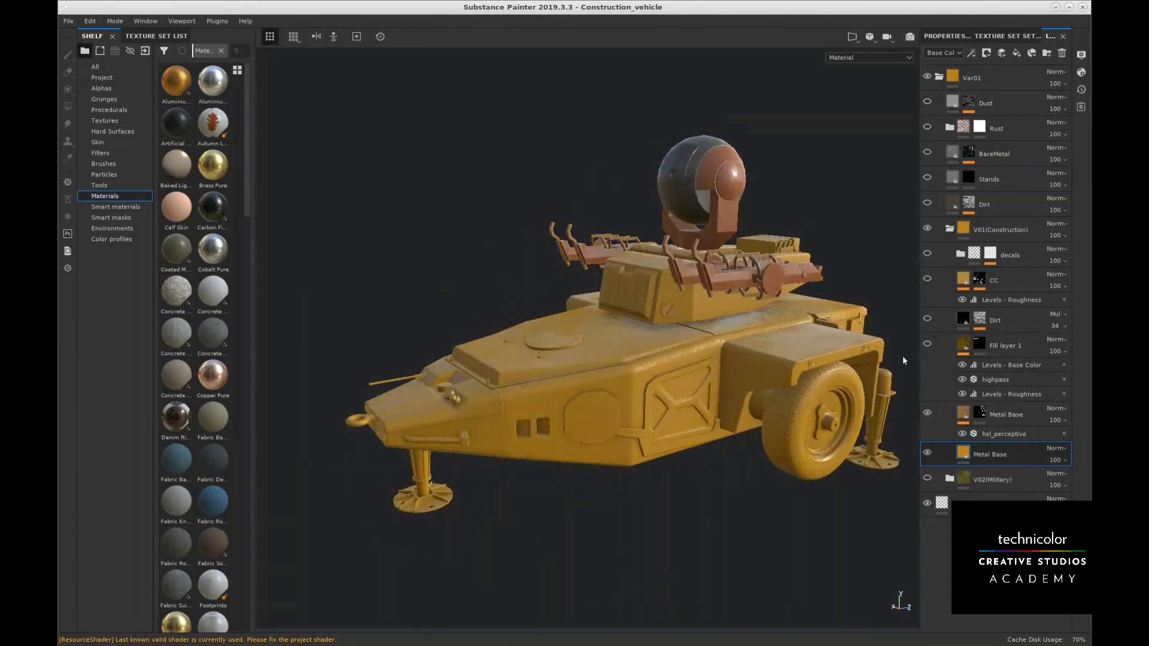
left_click_drag(902, 355, 676, 356, "alt")
scroll(814, 326, "up", 2)
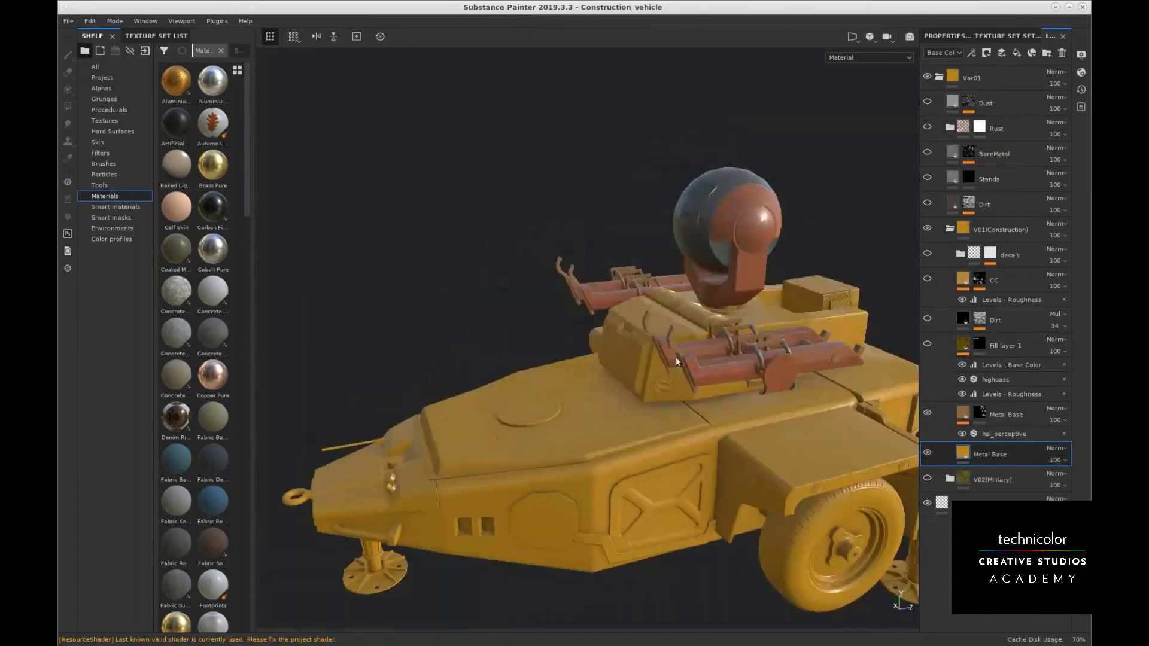
left_click_drag(646, 260, 578, 371, "alt")
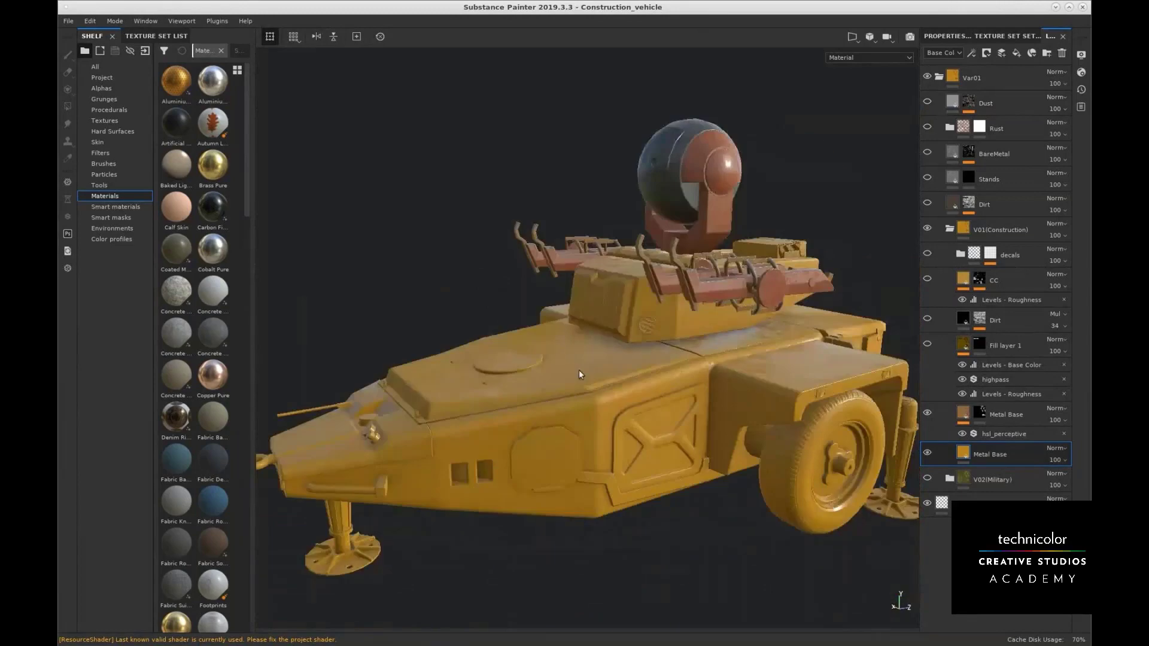
left_click_drag(783, 289, 902, 340, "alt")
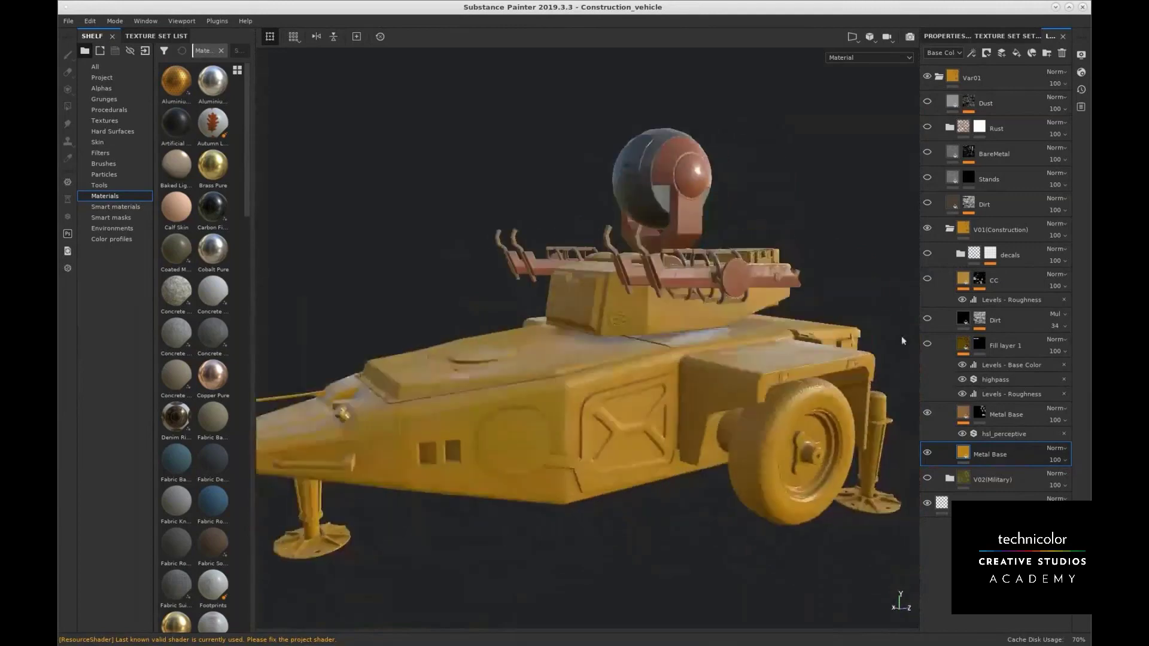
left_click(928, 413)
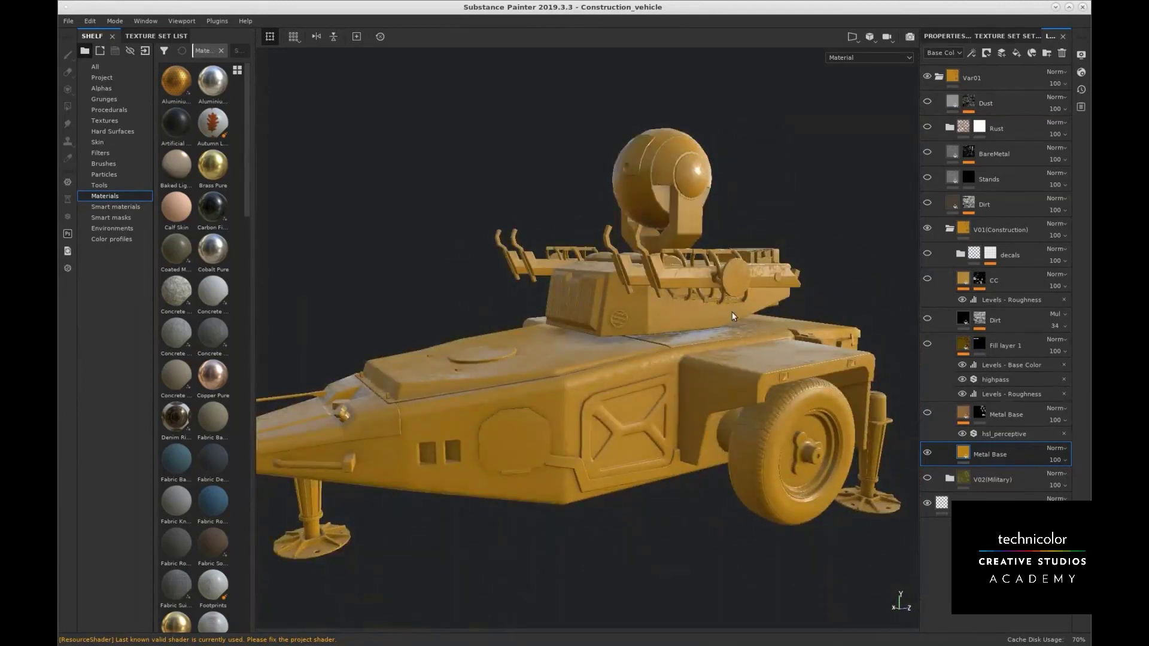
middle_click_drag(711, 290, 724, 298, "alt")
left_click(931, 413)
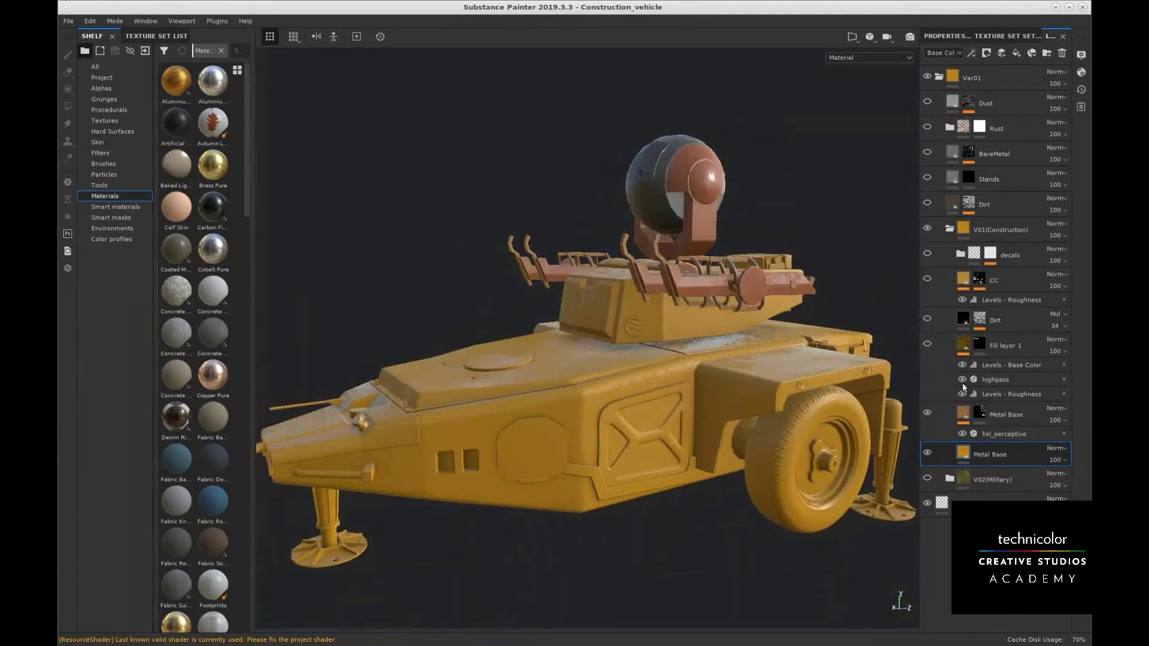
Show Fill layer 1 and inspect the tyre material on the vehicle's wheel
left_click(927, 344)
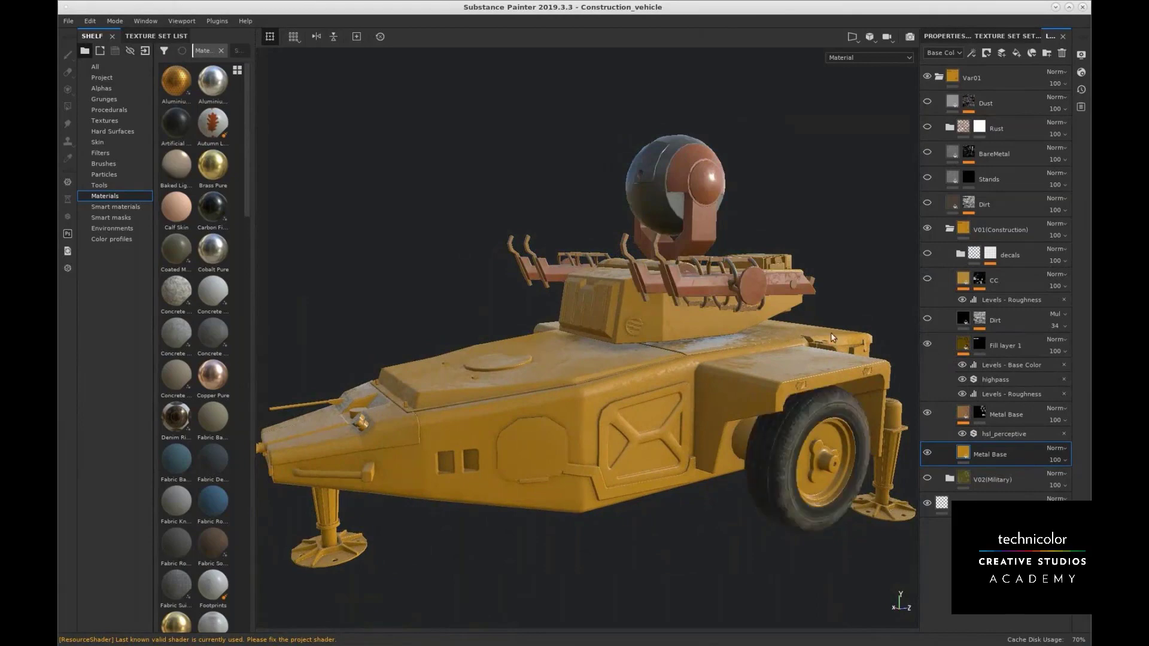
left_click_drag(830, 332, 616, 347, "alt")
middle_click_drag(616, 348, 446, 311, "alt")
left_click_drag(598, 338, 790, 307, "alt")
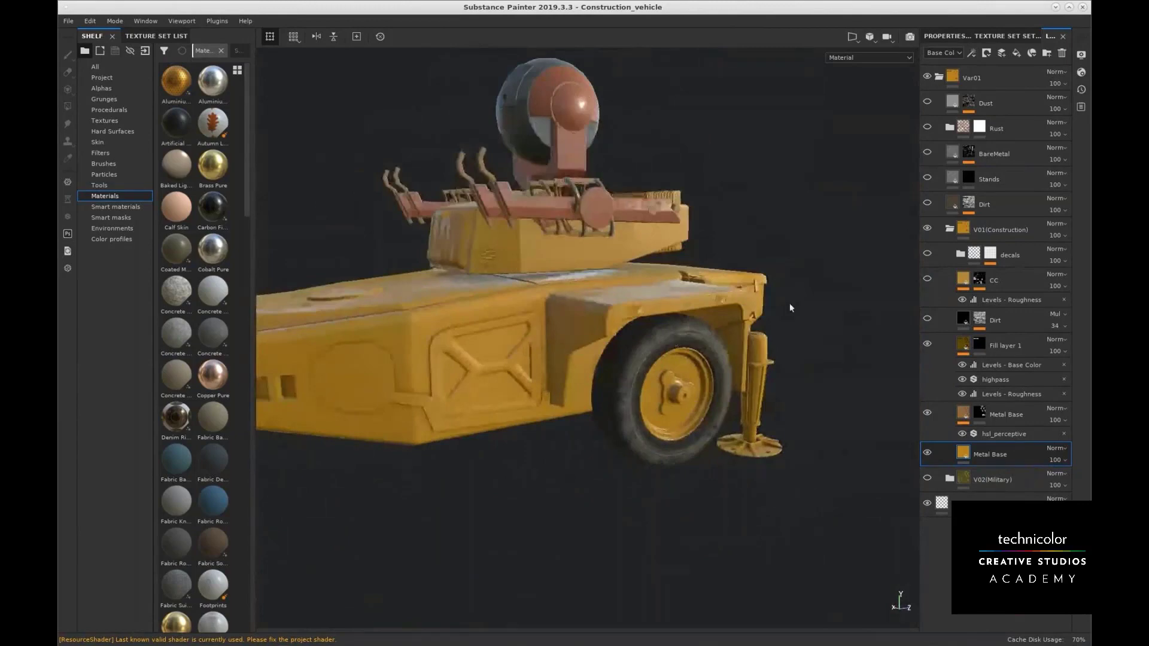
Show the Dirt and CC layers in the V01(Construction) group and inspect the paint variation from several angles
left_click(928, 320)
left_click_drag(526, 347, 795, 300, "alt")
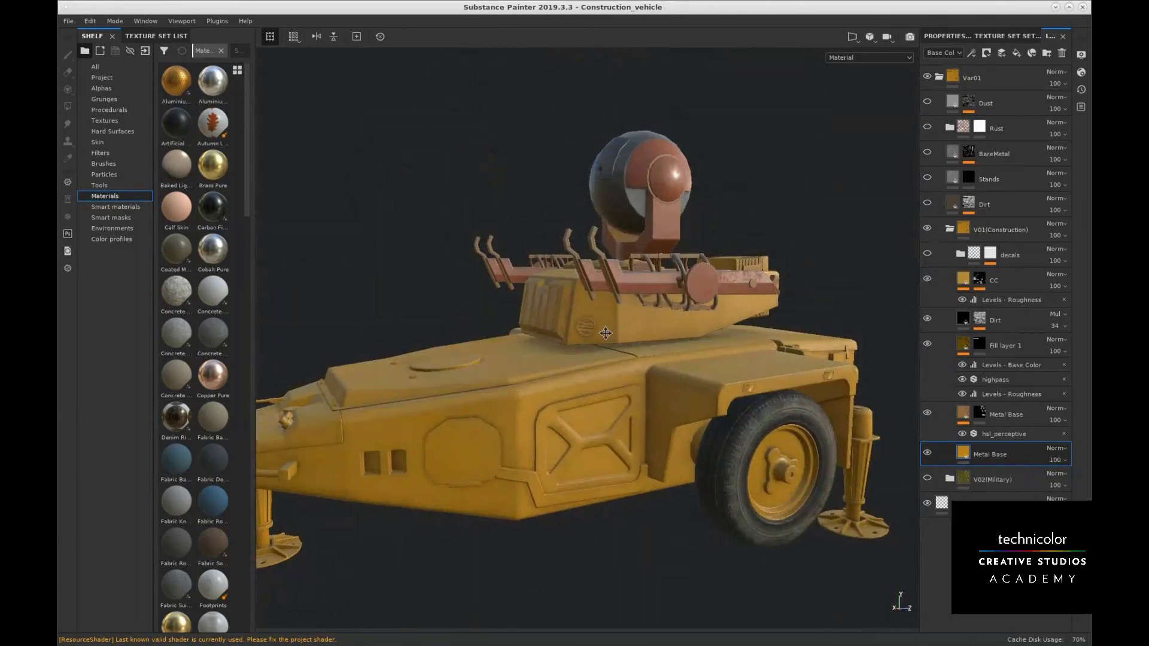
left_click_drag(606, 333, 882, 297, "alt")
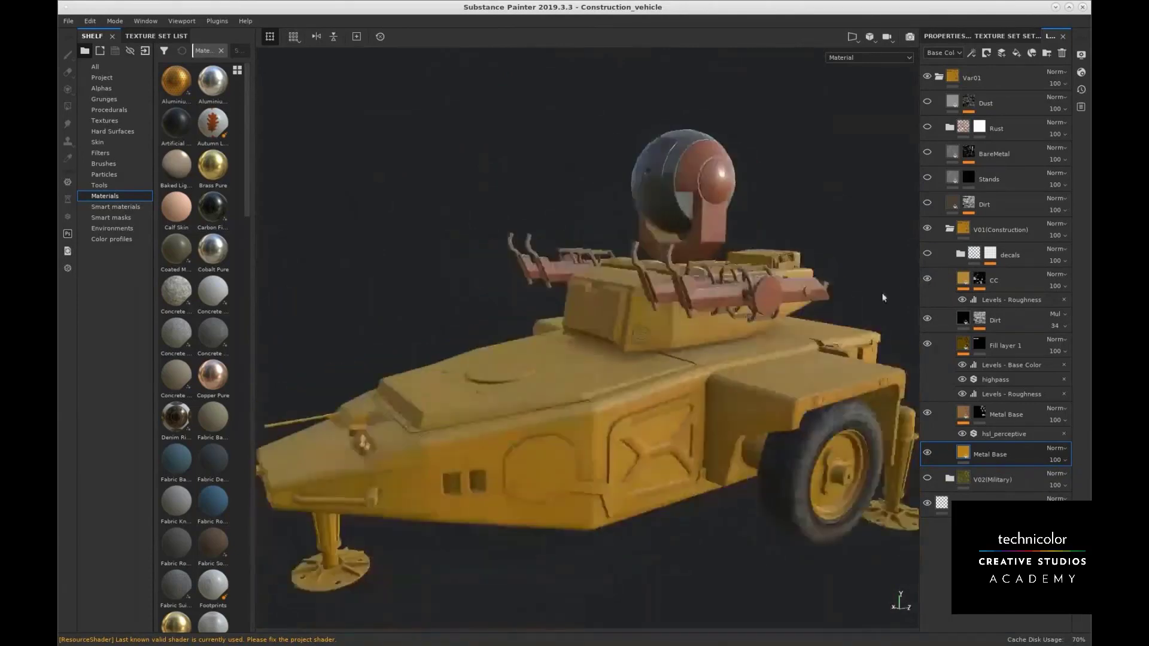
left_click_drag(509, 328, 652, 326, "alt")
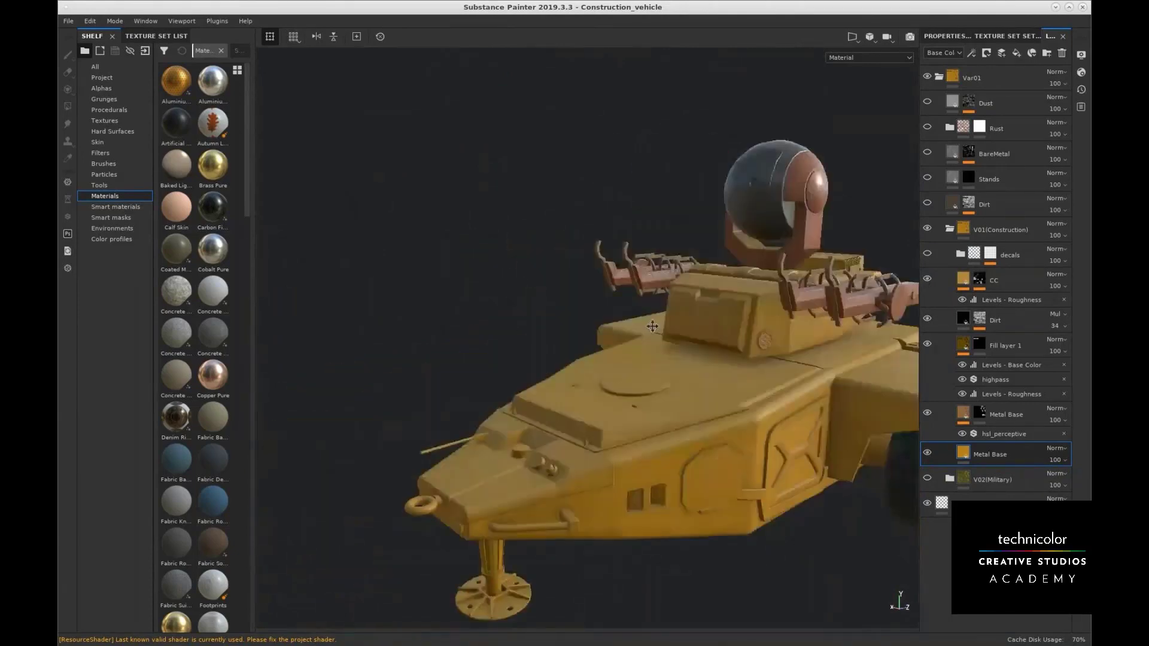
middle_click_drag(653, 326, 550, 330, "alt")
left_click_drag(646, 328, 673, 358, "alt")
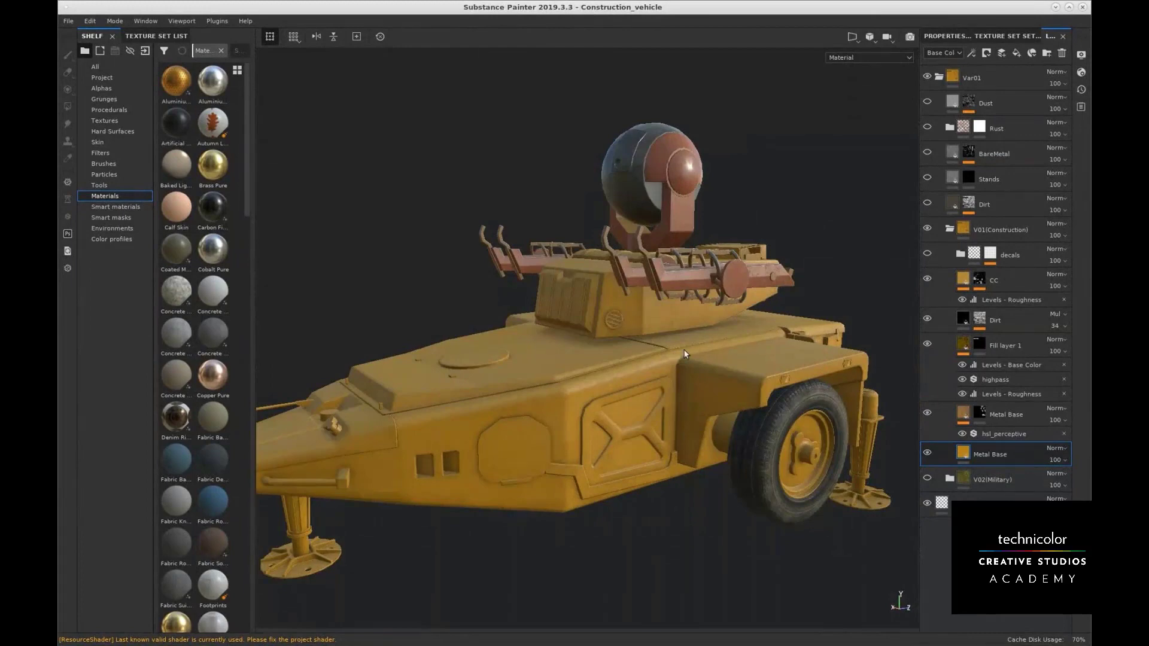
left_click_drag(537, 395, 564, 426, "alt")
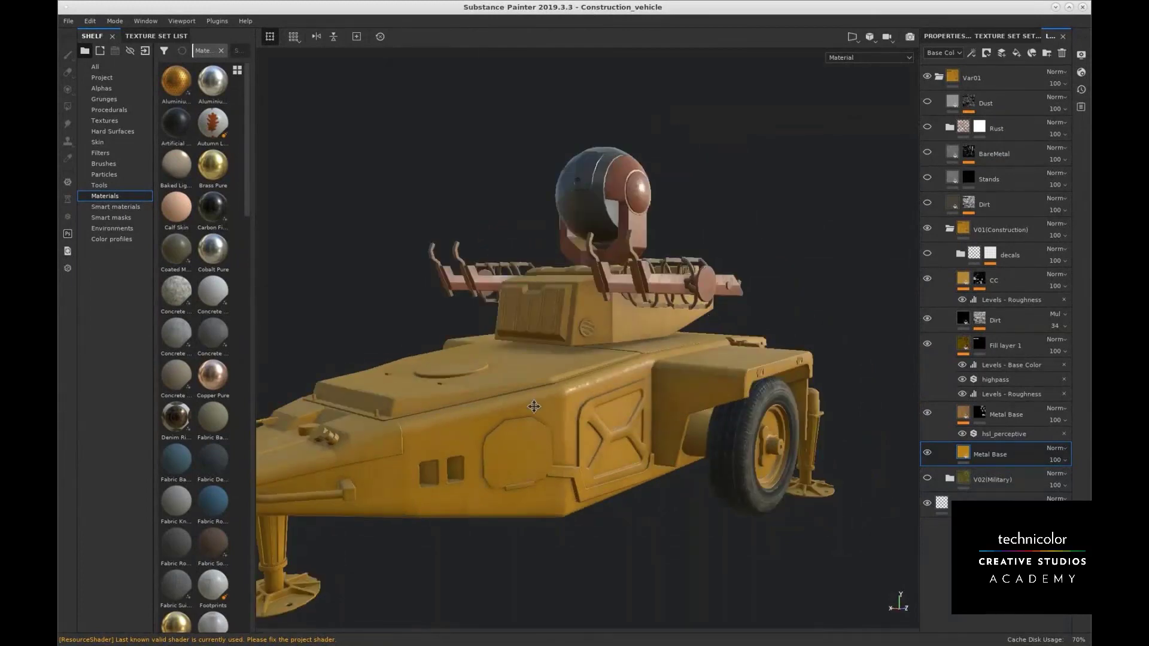
left_click_drag(534, 406, 600, 333, "alt")
Show the decals, collapse the V01(Construction) group, and inspect the markings on the nose and wheel arch
left_click(927, 253)
left_click(950, 228)
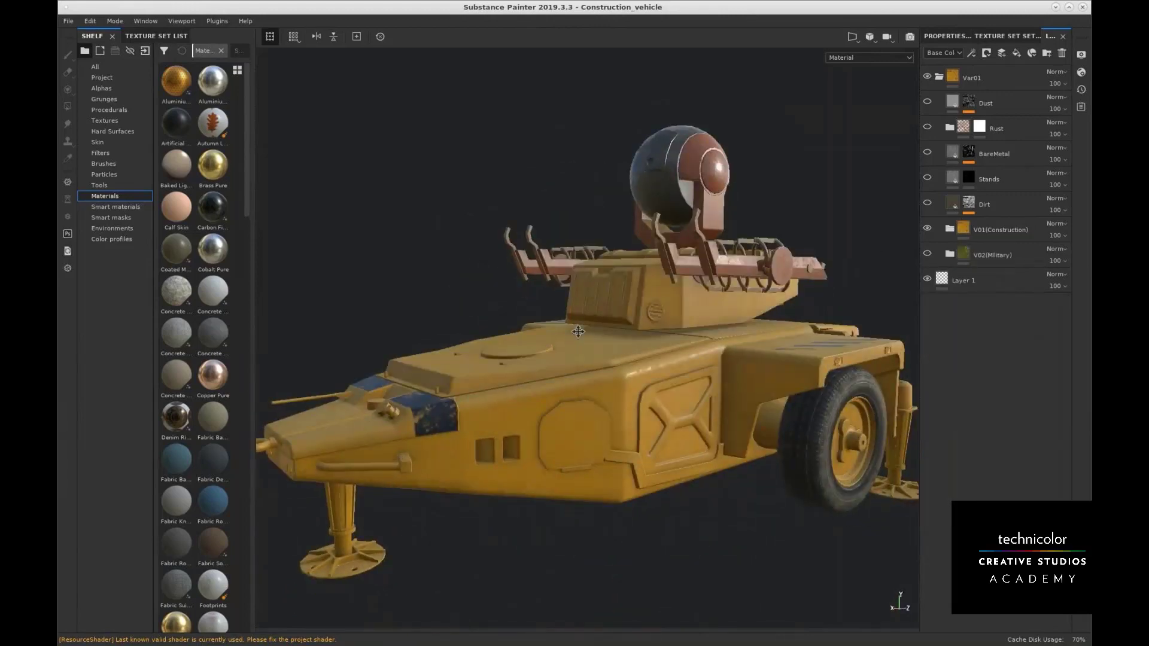
middle_click_drag(578, 332, 605, 338, "alt")
left_click_drag(666, 301, 621, 313, "alt")
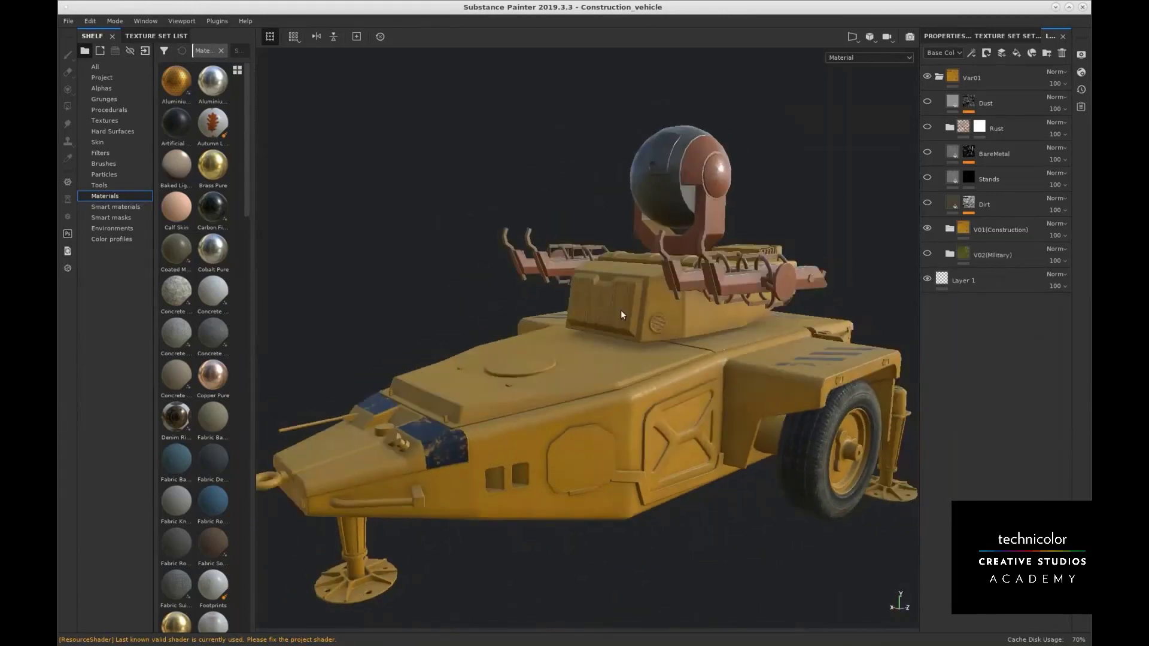
left_click_drag(530, 319, 549, 304, "alt")
middle_click_drag(549, 303, 572, 304, "alt")
left_click_drag(572, 304, 541, 305, "alt")
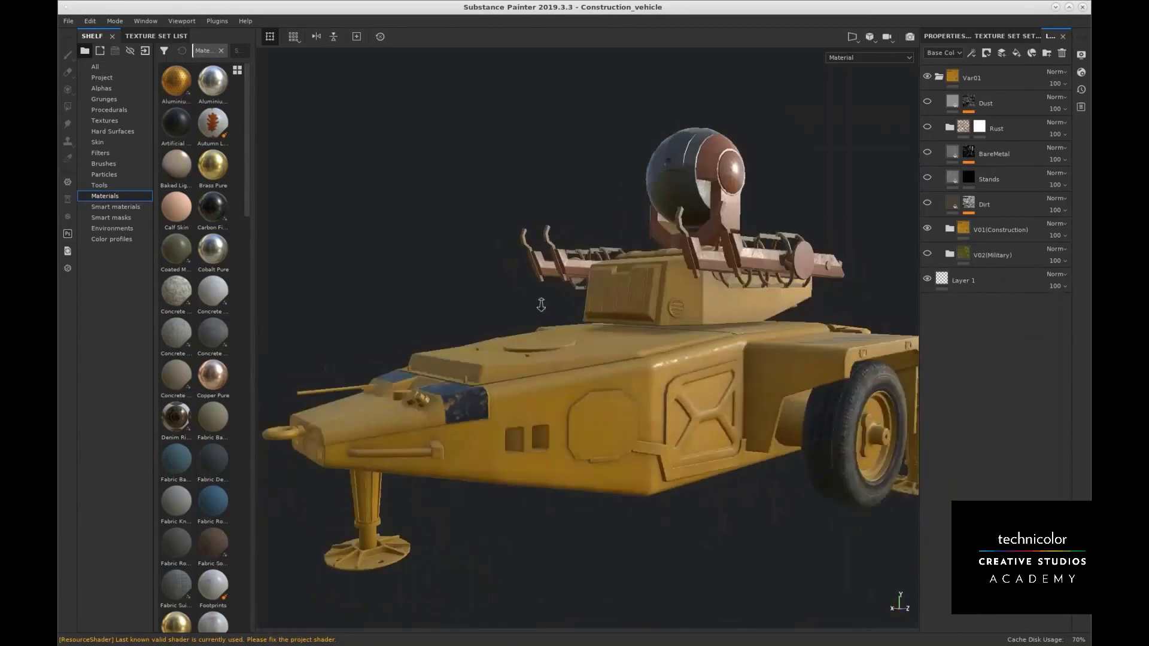
right_click_drag(541, 305, 591, 316, "alt")
left_click_drag(591, 316, 548, 320, "alt")
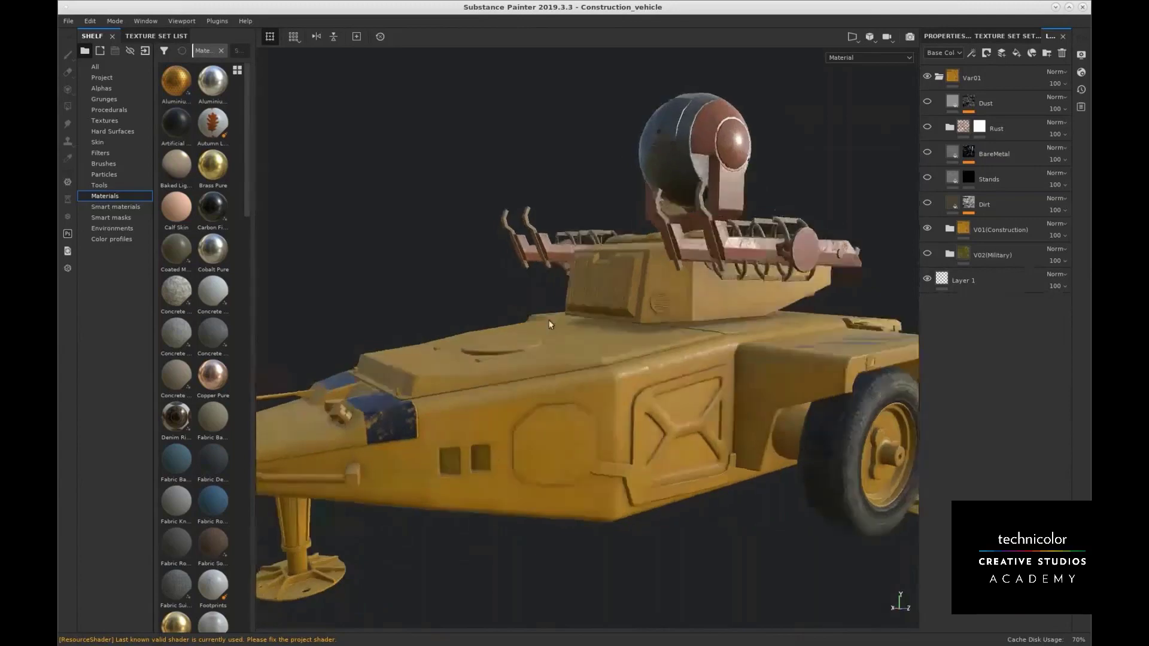
middle_click_drag(589, 315, 587, 287, "alt")
left_click_drag(665, 299, 620, 322, "alt")
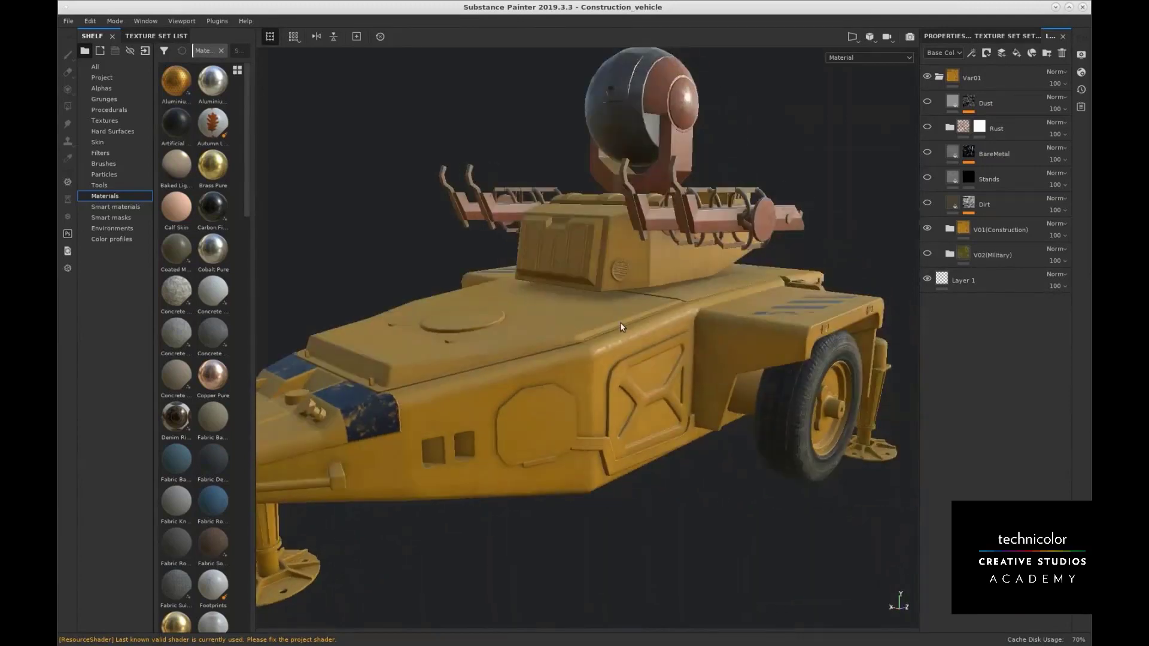
Show the BareMetal layer over the painted vehicle and look at the chipped edges from the front
left_click(928, 153)
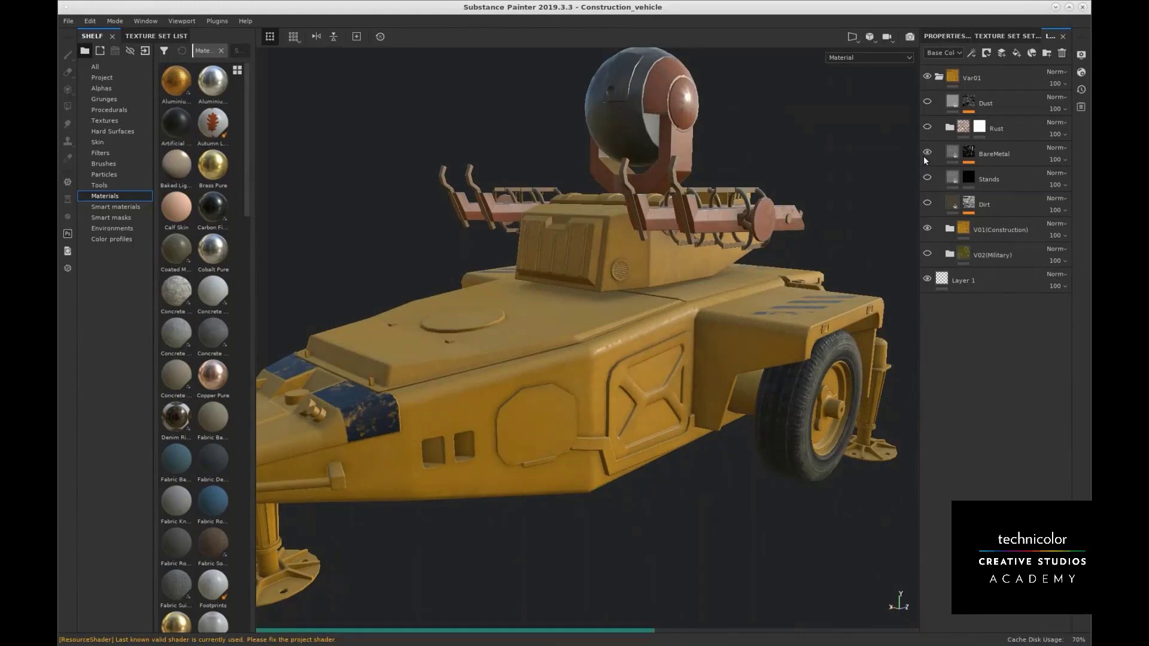
middle_click_drag(506, 349, 517, 349, "alt")
left_click_drag(517, 348, 545, 344, "alt")
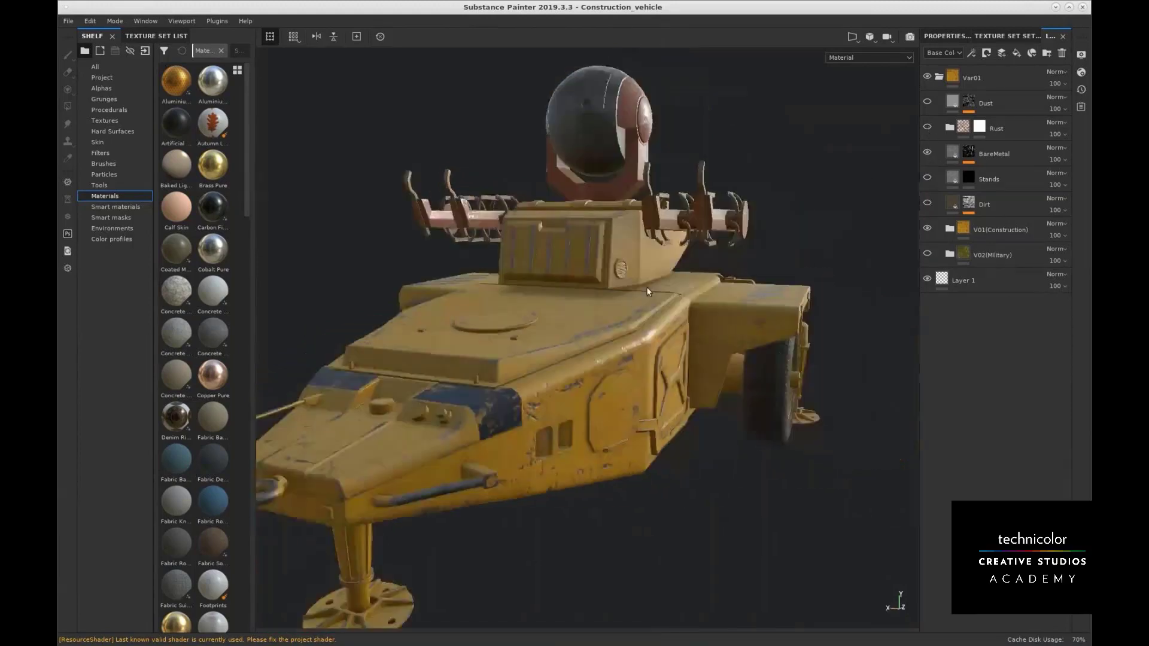
right_click_drag(545, 344, 527, 347, "alt")
left_click_drag(586, 347, 577, 312, "alt")
middle_click_drag(578, 311, 609, 304, "alt")
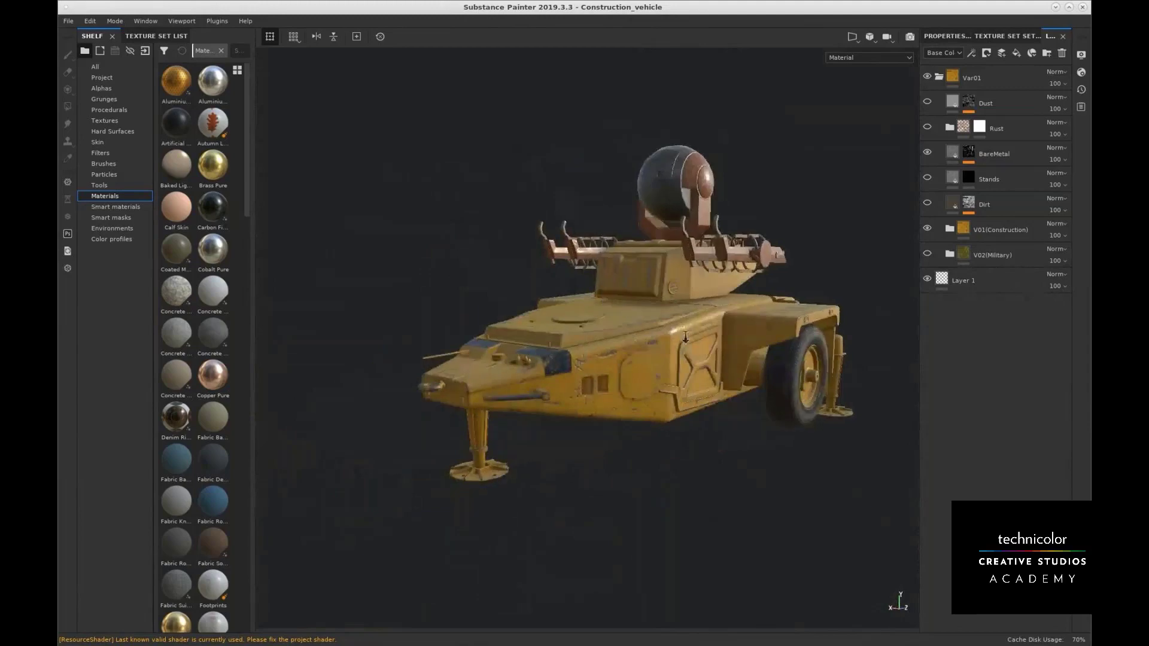
Examine the bare metal chips up close on the nose, tow hook, side handle and front hull panels
right_click_drag(515, 353, 605, 355, "alt")
left_click_drag(541, 359, 599, 354, "alt")
right_click_drag(494, 361, 600, 439, "alt")
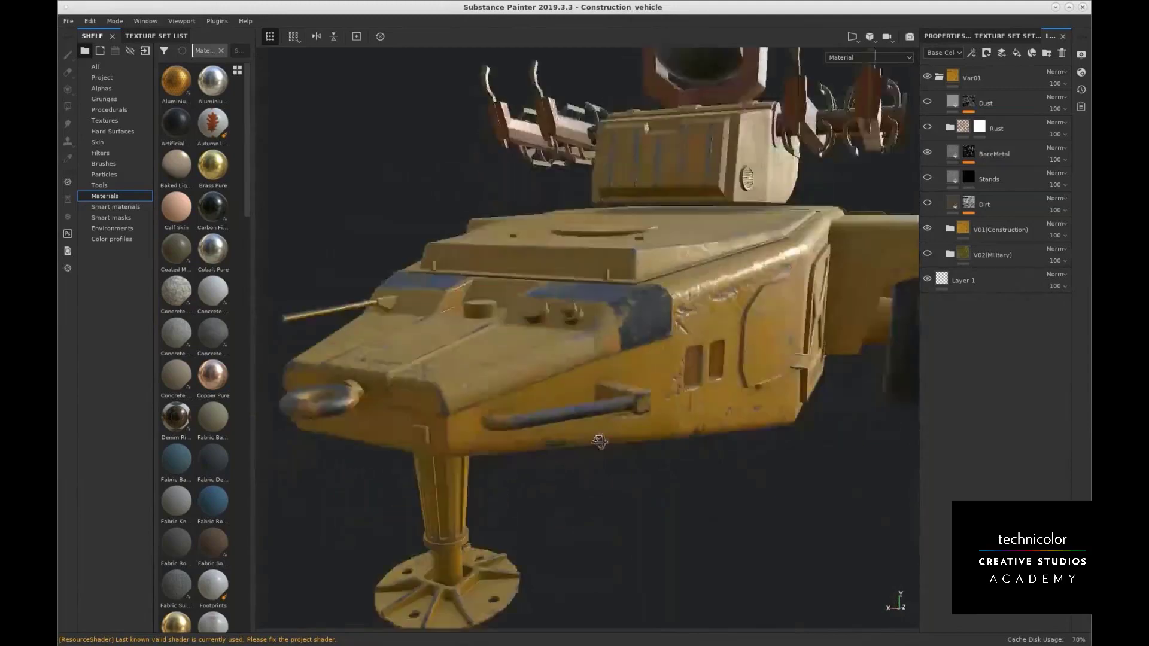
left_click_drag(600, 439, 565, 422, "alt")
right_click_drag(566, 422, 522, 417, "alt")
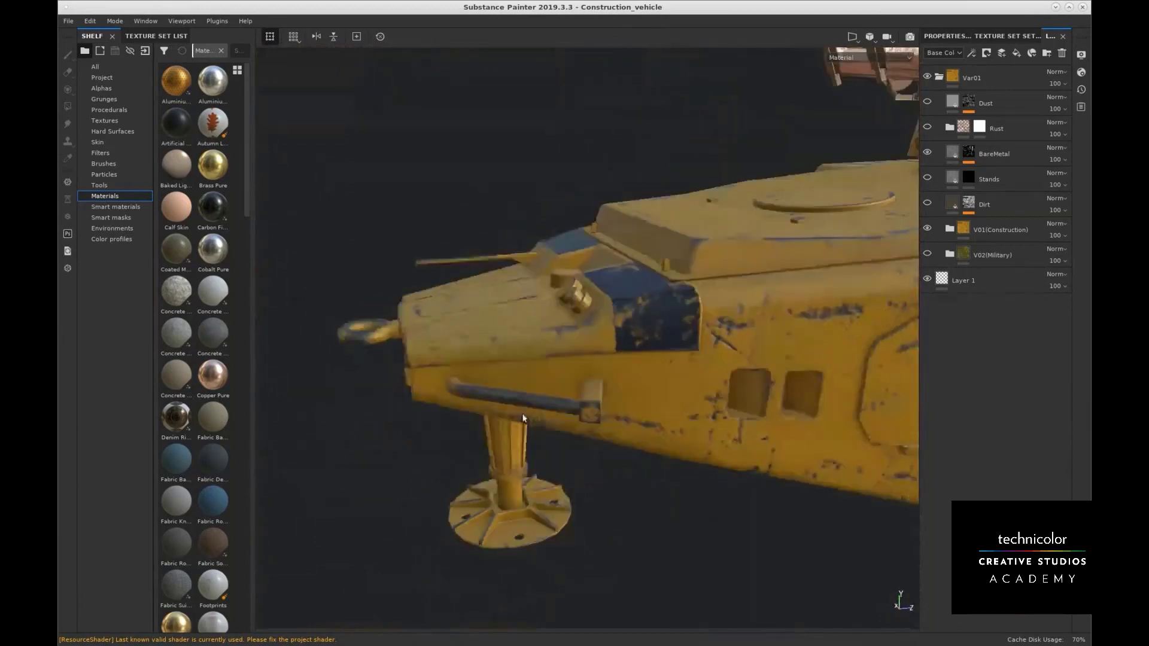
left_click_drag(524, 382, 598, 380, "alt")
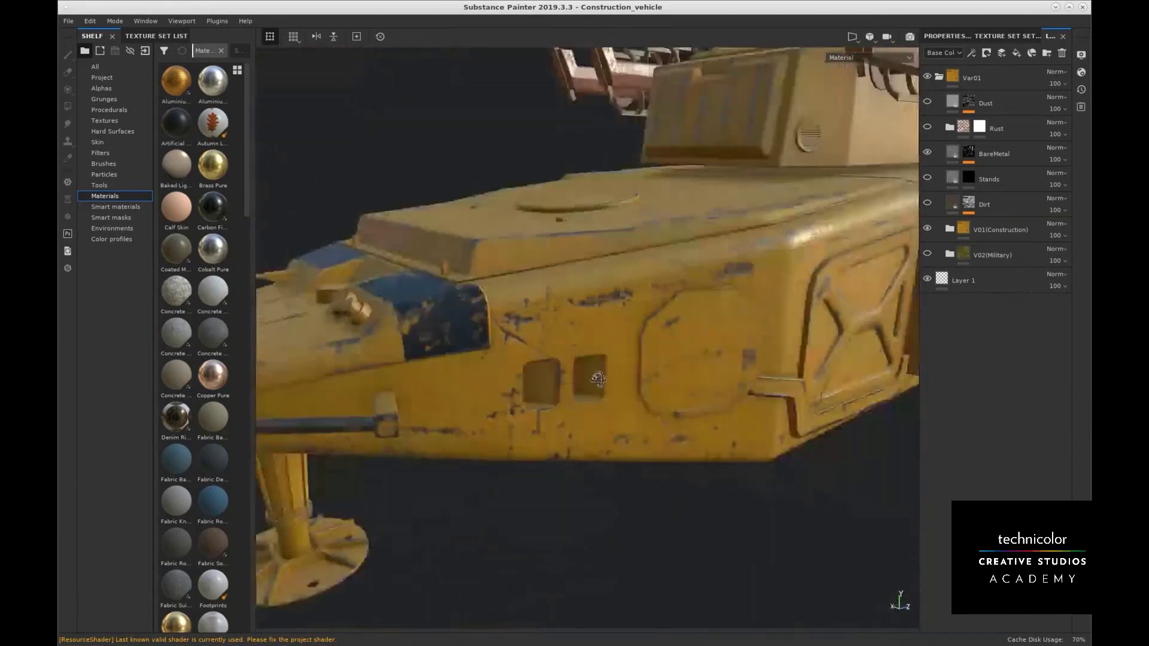
right_click_drag(599, 379, 688, 365, "alt")
left_click_drag(688, 365, 589, 368, "alt")
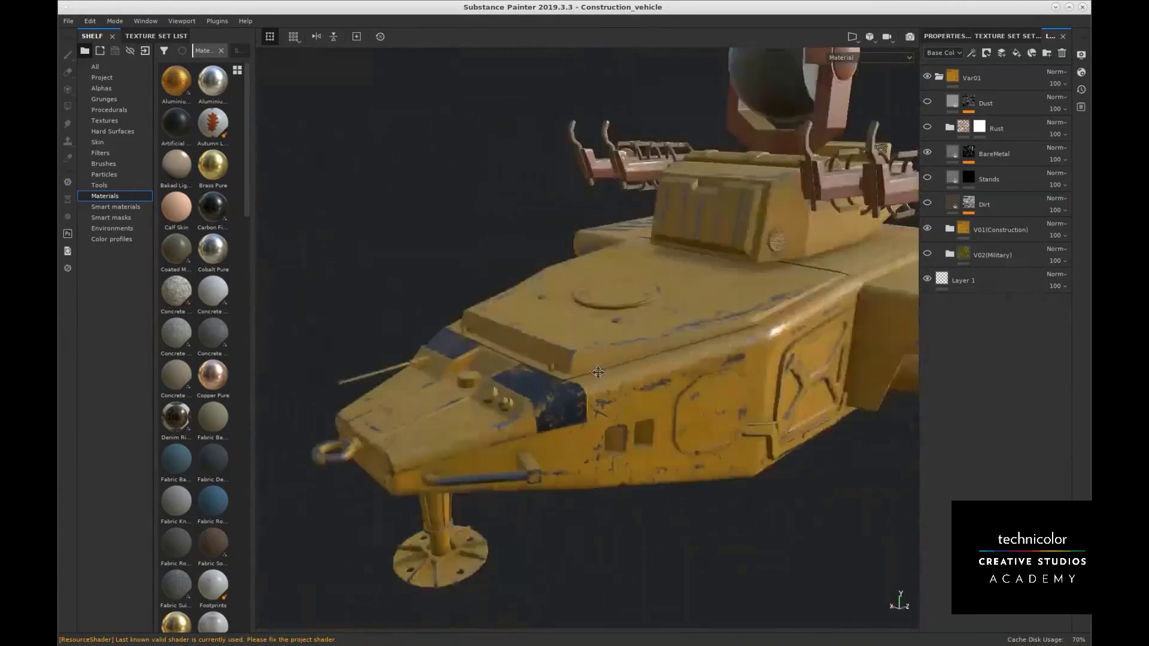
Inspect the bare metal wear around the wheel arch and rear of the vehicle, and show the Rust group
middle_click_drag(898, 311, 746, 355, "alt")
left_click_drag(745, 355, 676, 359, "alt")
middle_click_drag(742, 359, 605, 385, "alt")
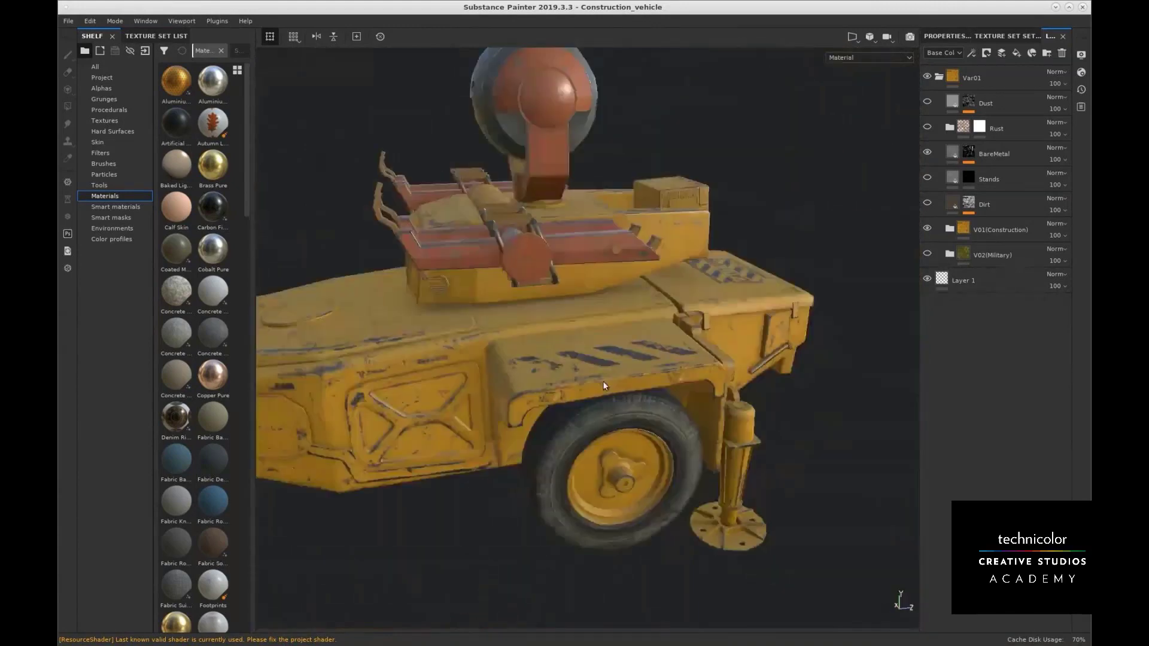
left_click_drag(676, 383, 538, 409, "alt")
middle_click_drag(538, 409, 501, 414, "alt")
right_click_drag(501, 414, 557, 402, "alt")
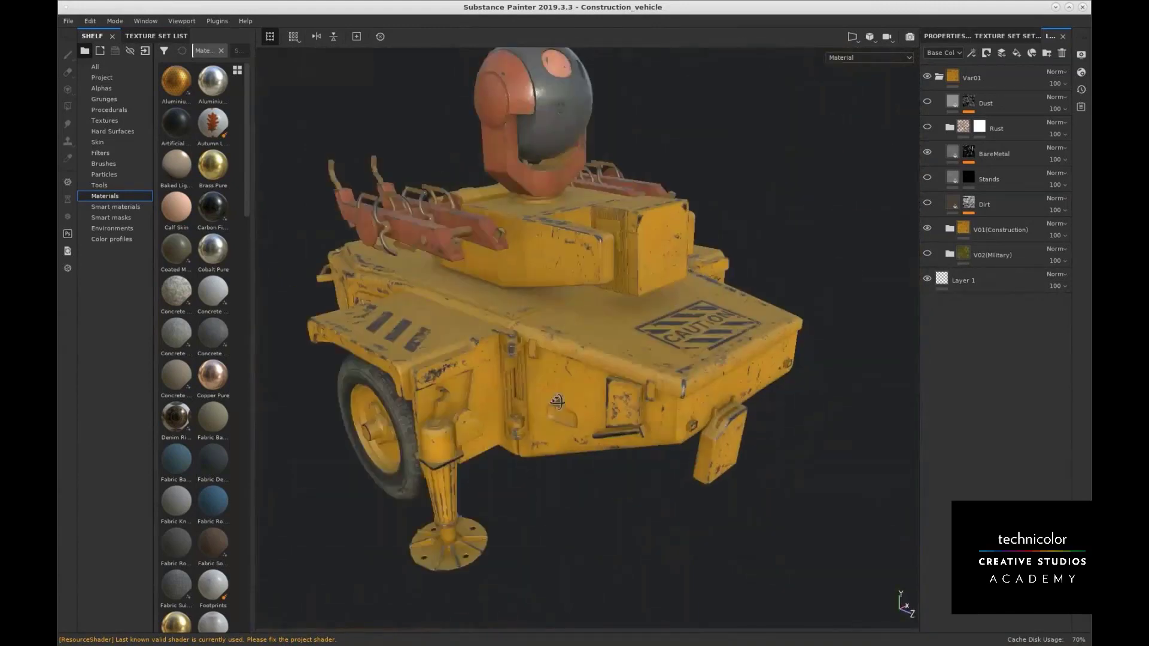
left_click_drag(557, 402, 472, 407, "alt")
right_click_drag(473, 407, 568, 402, "alt")
left_click_drag(569, 402, 688, 298, "alt")
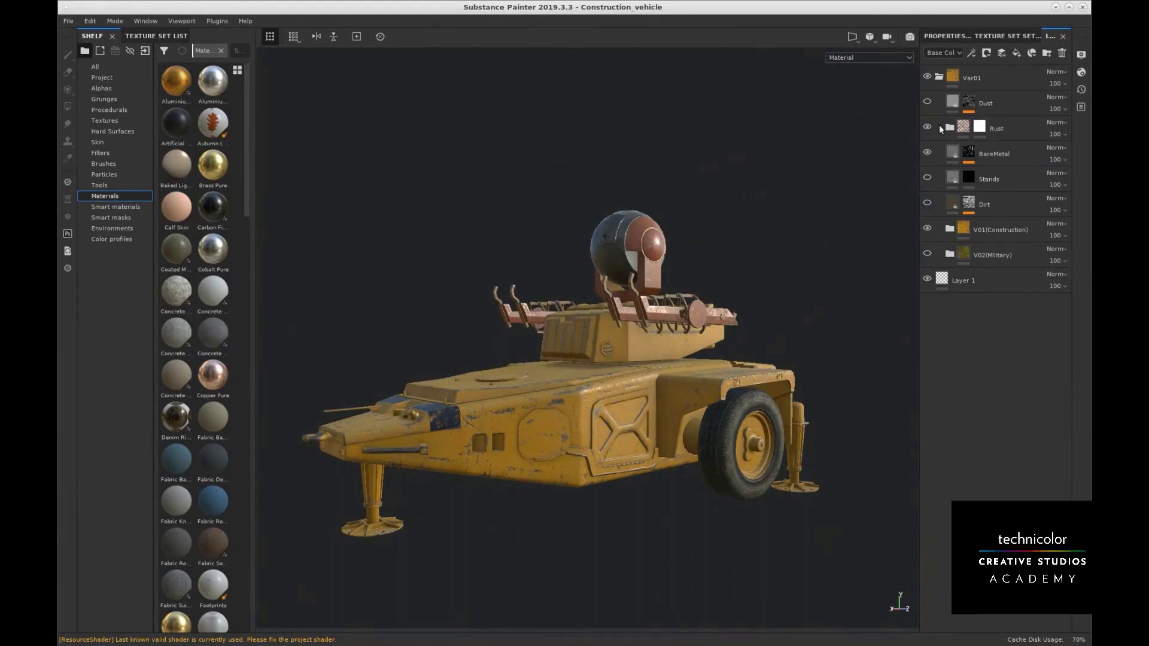
Examine the rust on the hull edges, side panels, turret and wheel from varied angles and distances
left_click_drag(615, 296, 589, 336, "alt")
right_click_drag(589, 336, 601, 337, "alt")
left_click_drag(601, 338, 557, 359, "alt")
right_click_drag(557, 359, 533, 341, "alt")
left_click_drag(532, 341, 548, 324, "alt")
right_click_drag(549, 324, 613, 314, "alt")
middle_click_drag(614, 314, 621, 317, "alt")
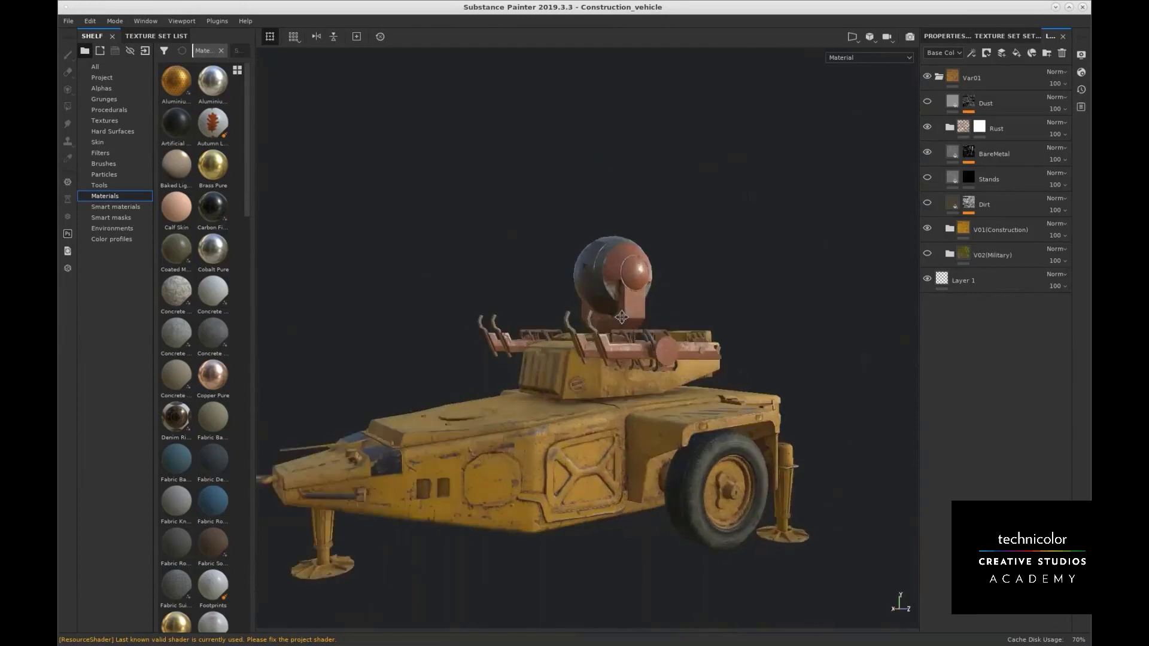
left_click_drag(622, 317, 589, 337, "alt")
mouse_move(589, 336)
middle_mouse_down("alt")
mouse_move(576, 336)
mouse_move(599, 351)
middle_mouse_up("alt")
left_click_drag(599, 351, 600, 311, "alt")
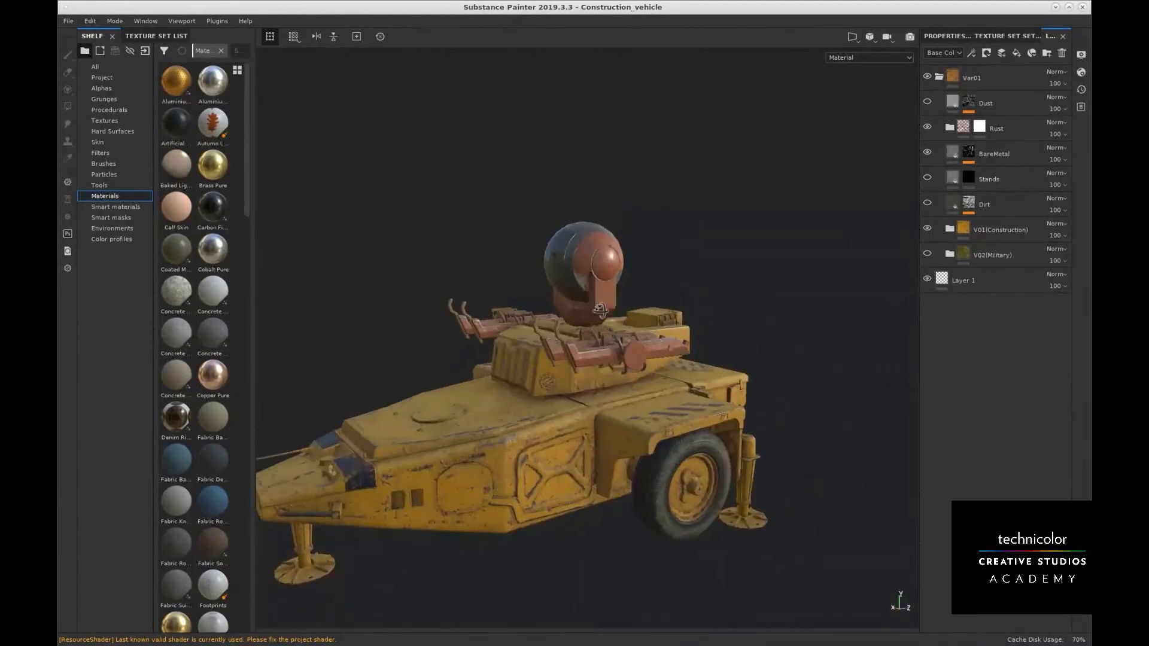
middle_click_drag(600, 311, 628, 292, "alt")
left_click_drag(628, 292, 625, 281, "alt")
middle_click_drag(606, 337, 603, 342, "alt")
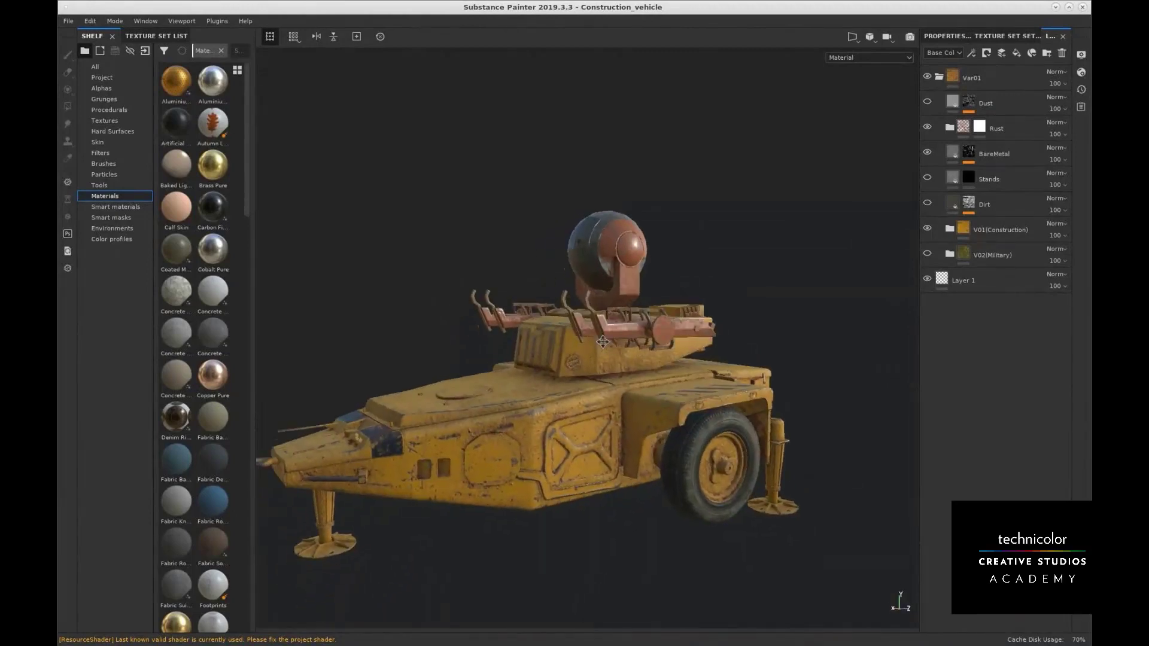
right_click_drag(603, 342, 646, 341, "alt")
mouse_move(664, 341)
left_mouse_down("alt")
mouse_move(405, 341)
mouse_move(664, 338)
left_mouse_up("alt")
middle_click_drag(551, 341, 565, 299, "alt")
right_click_drag(565, 299, 556, 299, "alt")
left_click_drag(556, 299, 587, 310, "alt")
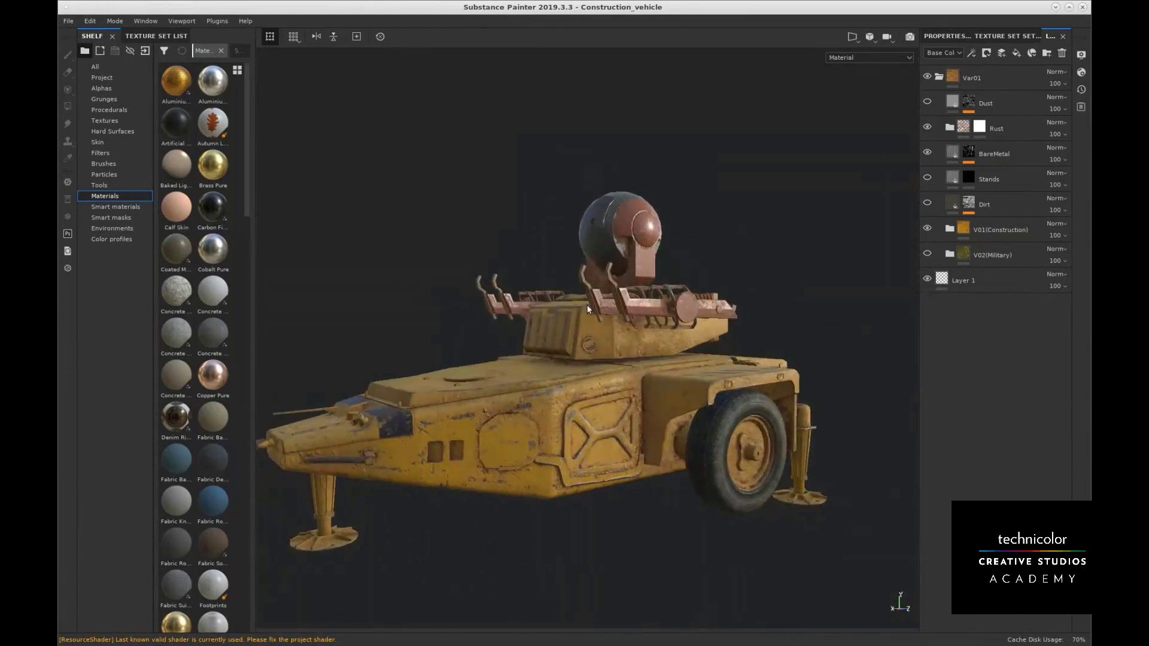
Show the Stands layer and look at its effect on the vehicle's support legs
left_click(928, 177)
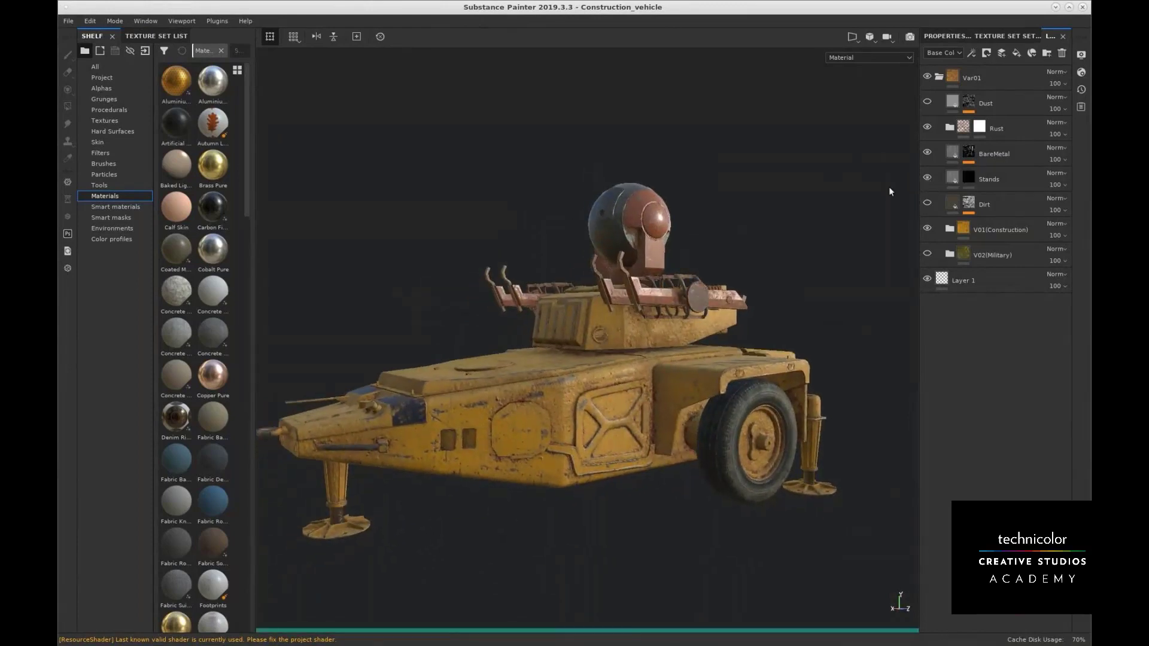
middle_click_drag(304, 457, 451, 383, "alt")
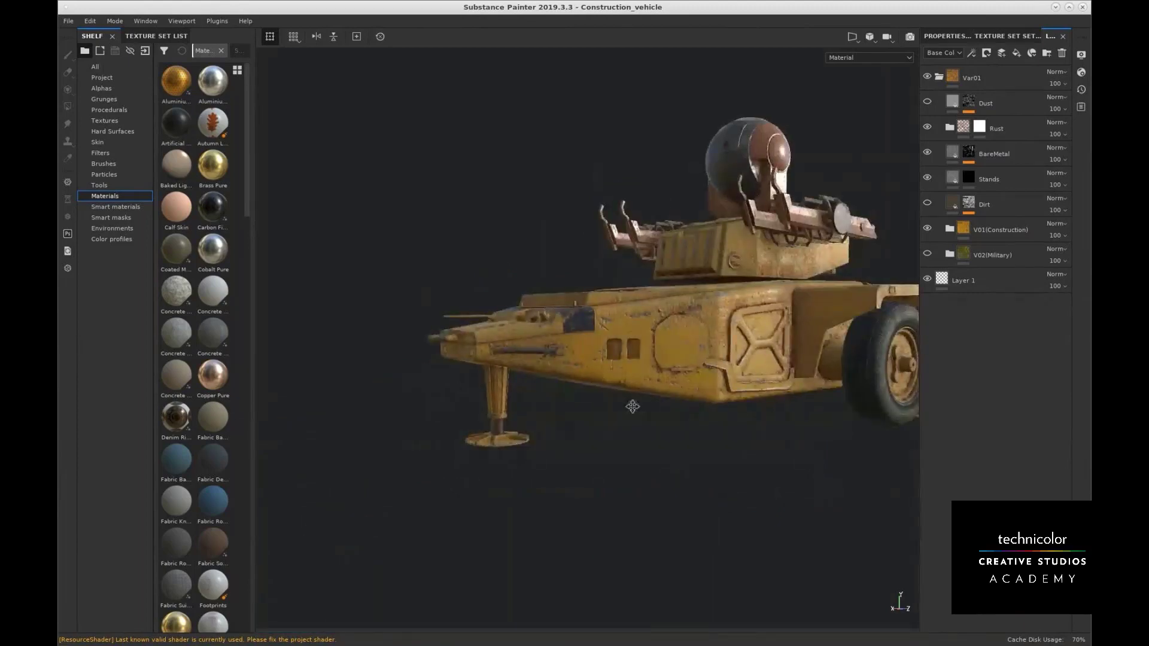
left_click_drag(633, 406, 821, 383, "alt")
mouse_move(610, 346)
left_mouse_down("alt")
mouse_move(588, 344)
mouse_move(616, 344)
left_mouse_up("alt")
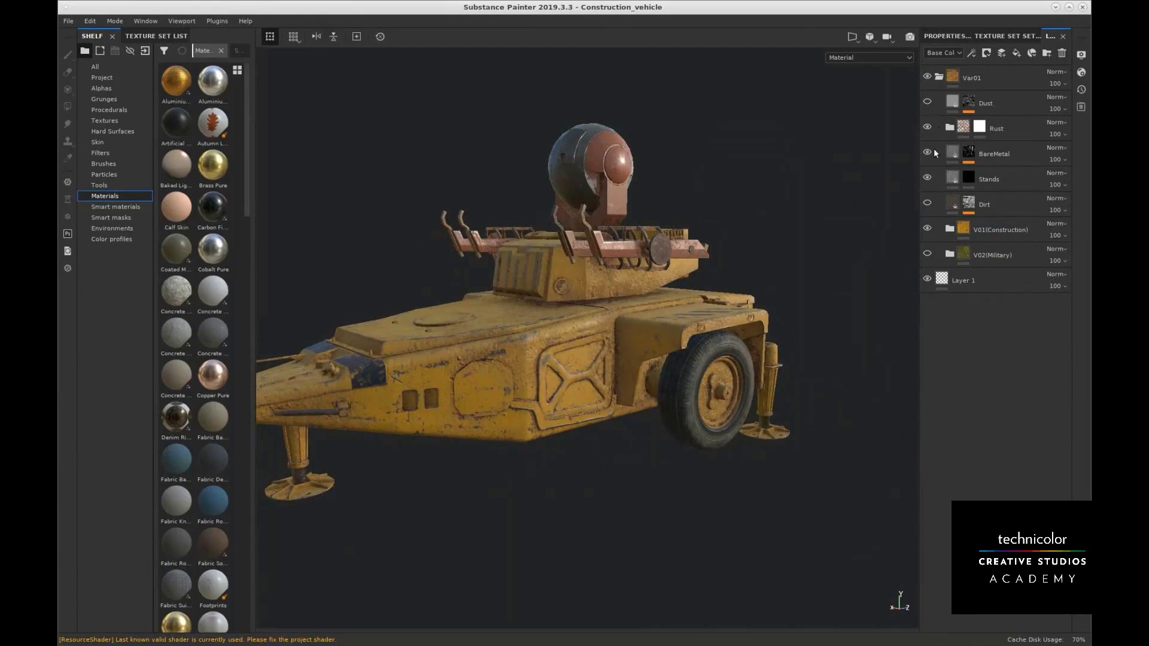
Show the Dirt layer and inspect the grime on the hull, side panels and wheel
left_click(926, 203)
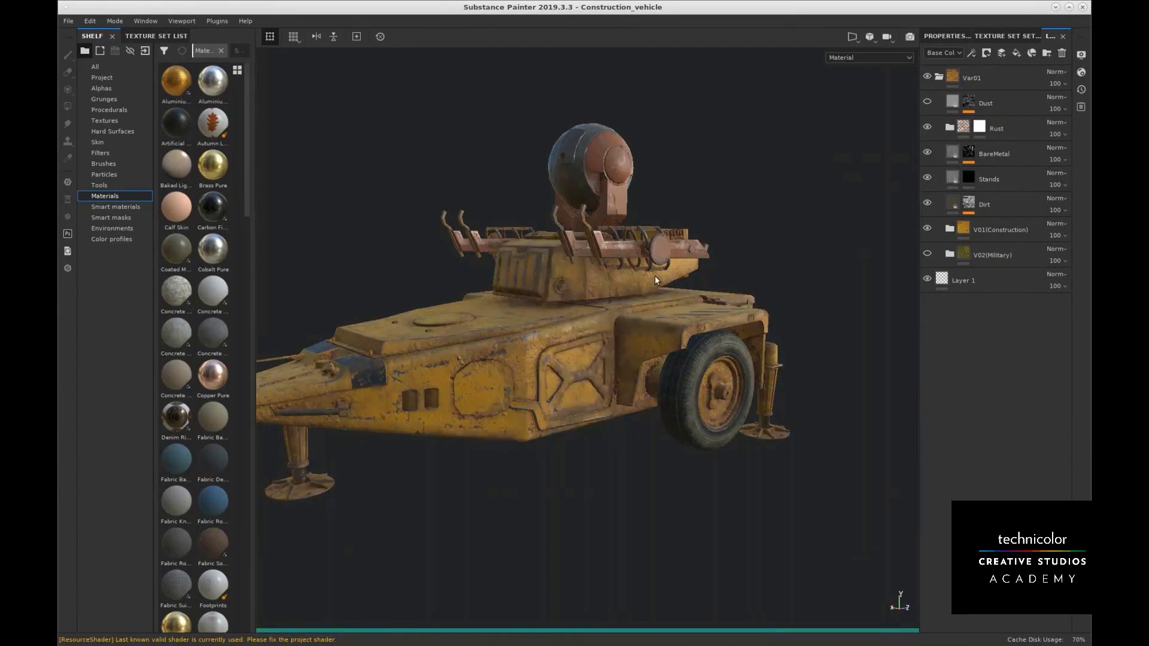
left_click_drag(614, 286, 582, 305, "alt")
middle_click_drag(734, 353, 710, 344, "alt")
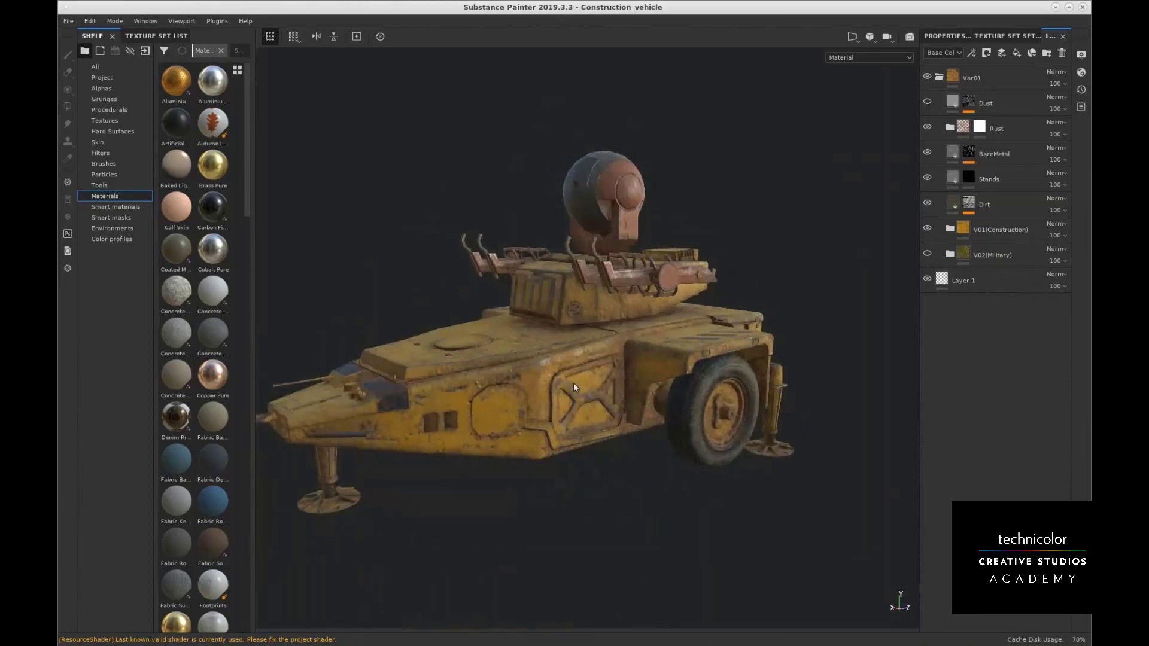
middle_click_drag(574, 382, 646, 353, "alt")
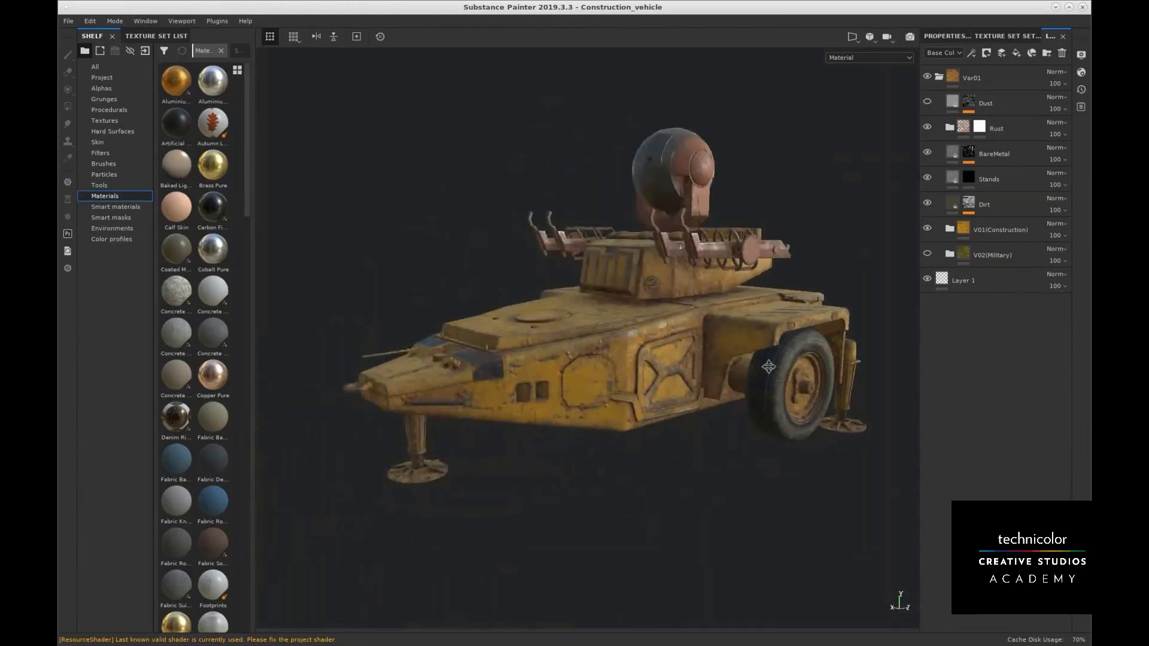
middle_click_drag(768, 367, 682, 375, "alt")
left_click_drag(682, 374, 611, 374, "alt")
middle_click_drag(611, 373, 620, 380, "alt")
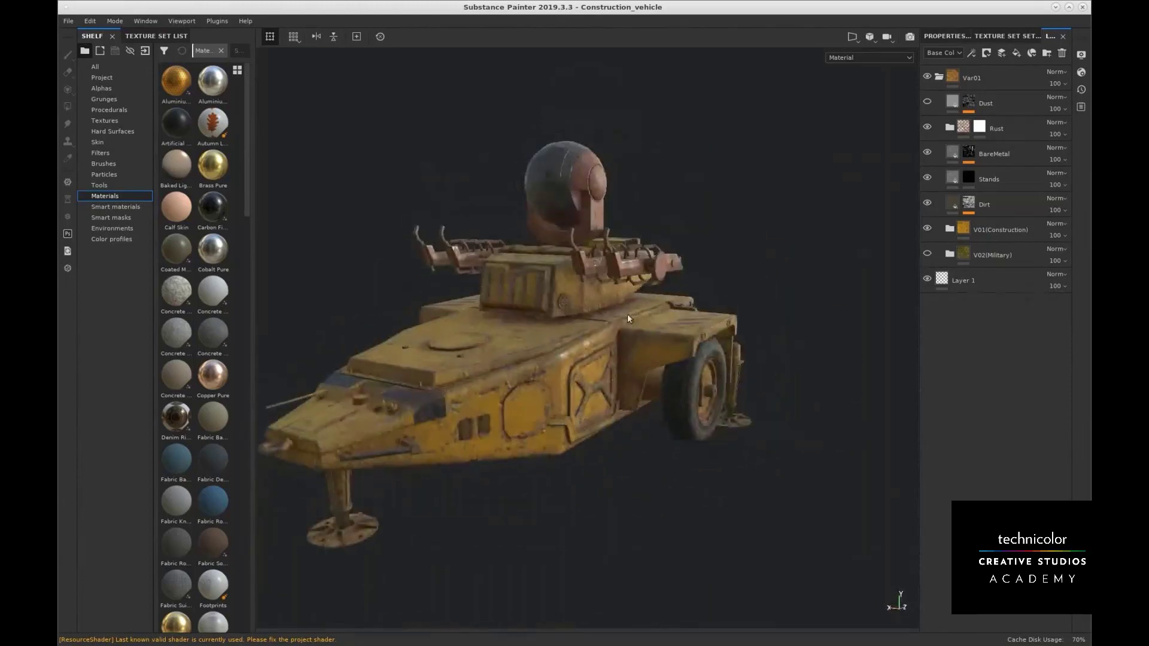
Examine the dirt from the front quarter and toggle the Dirt layer's visibility to compare the vehicle with and without it
mouse_move(627, 314)
left_mouse_down("alt")
mouse_move(741, 315)
mouse_move(607, 317)
left_mouse_up("alt")
left_click_drag(496, 334, 544, 319, "alt")
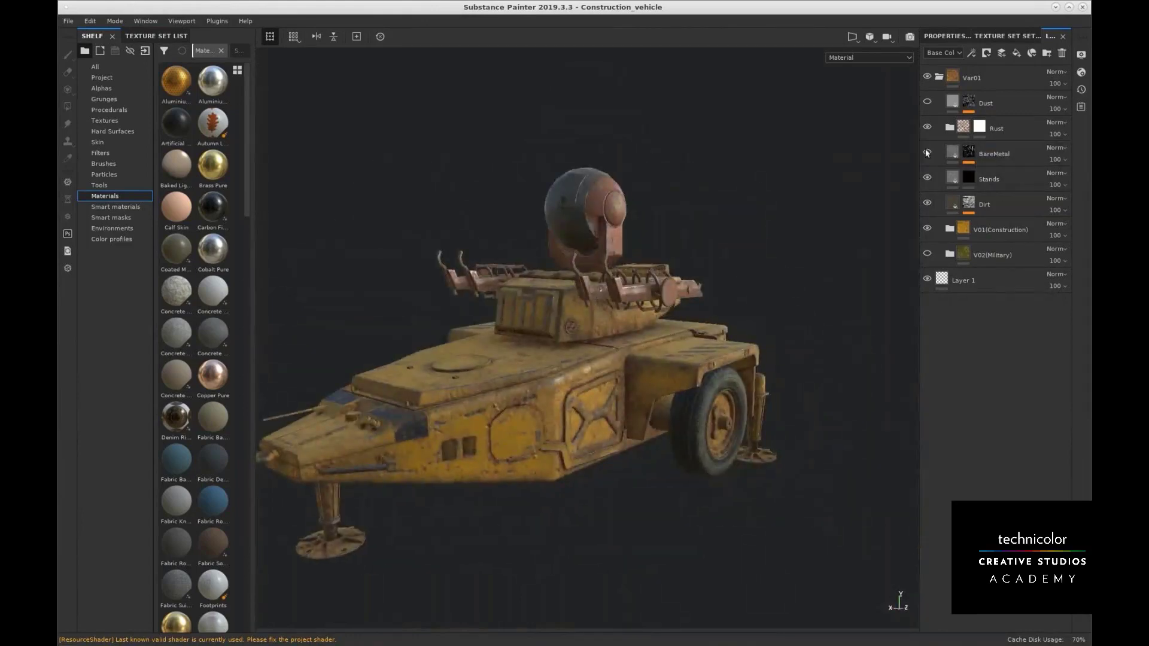
middle_click_drag(710, 225, 774, 222, "alt")
left_click_drag(774, 220, 763, 220, "alt")
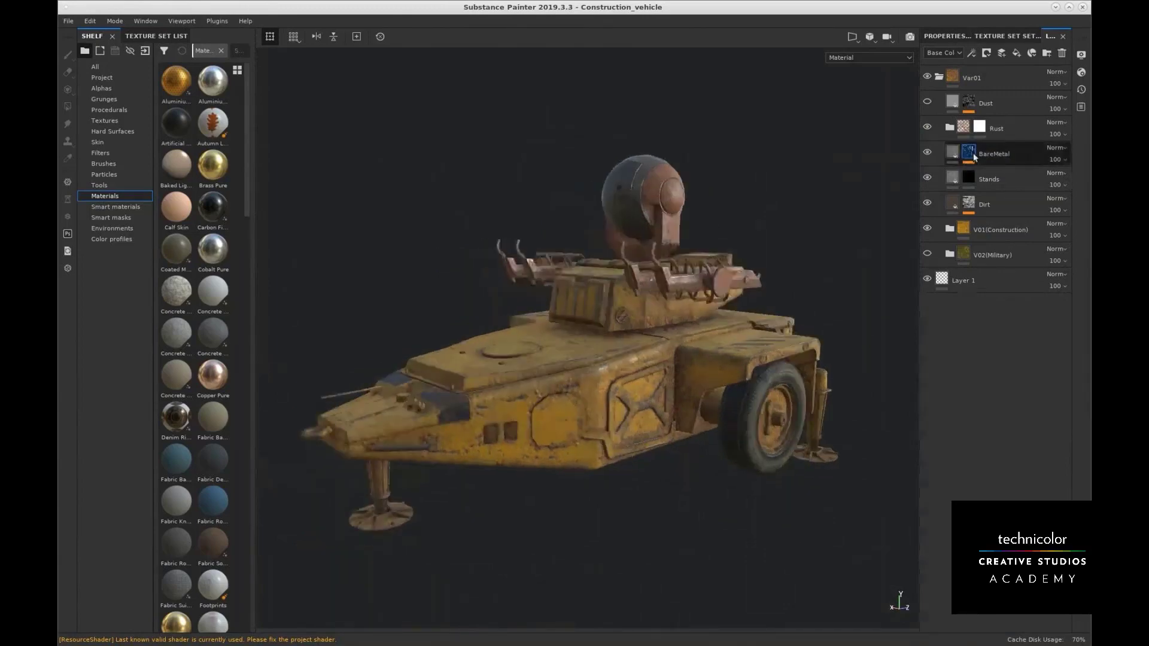
left_click(926, 203)
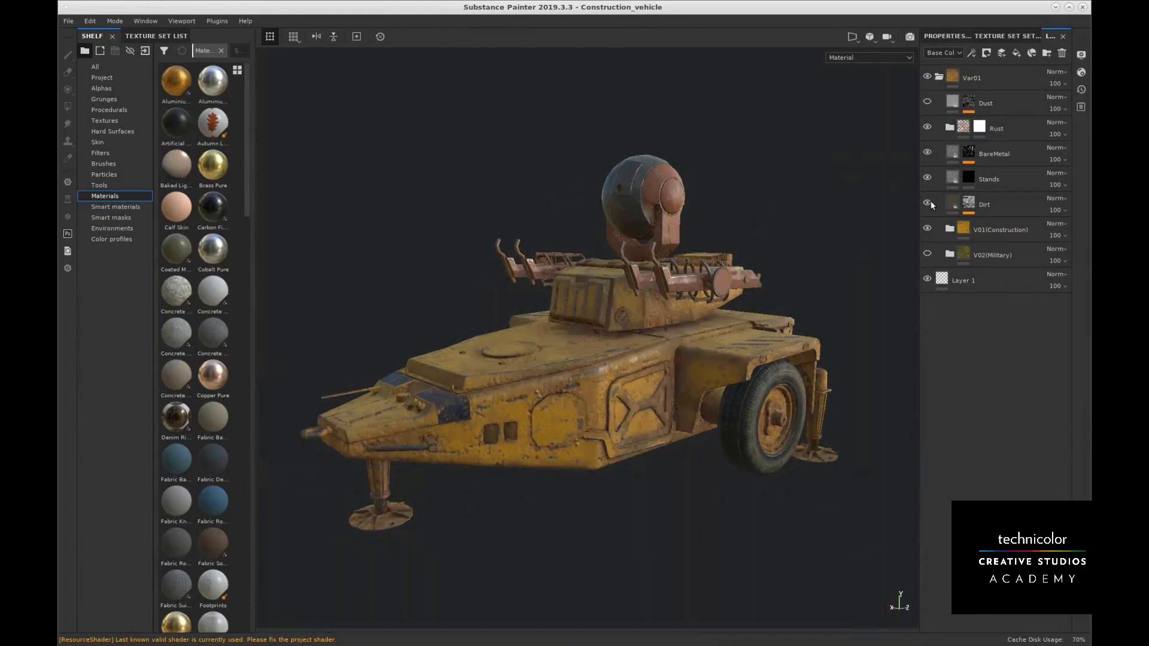
left_click(969, 204)
Switch to the LibreOffice Impress presentation, view the "Understanding ISO or Alpha maps" slide, and return to Substance Painter
key("alt+Tab")
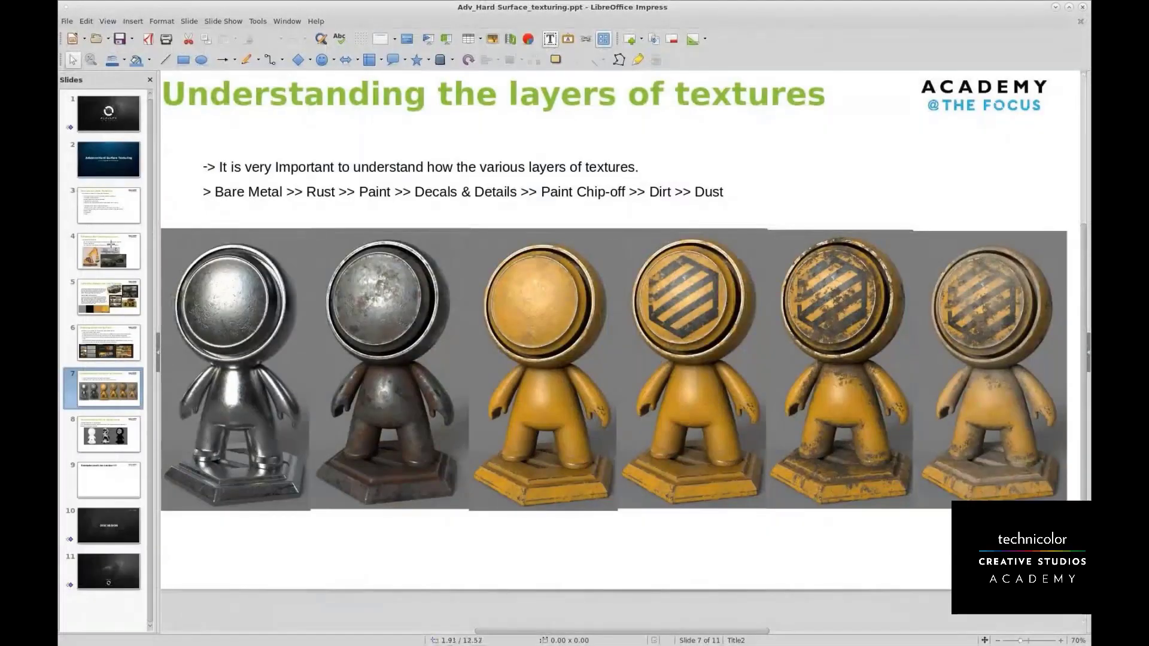
left_click(138, 430)
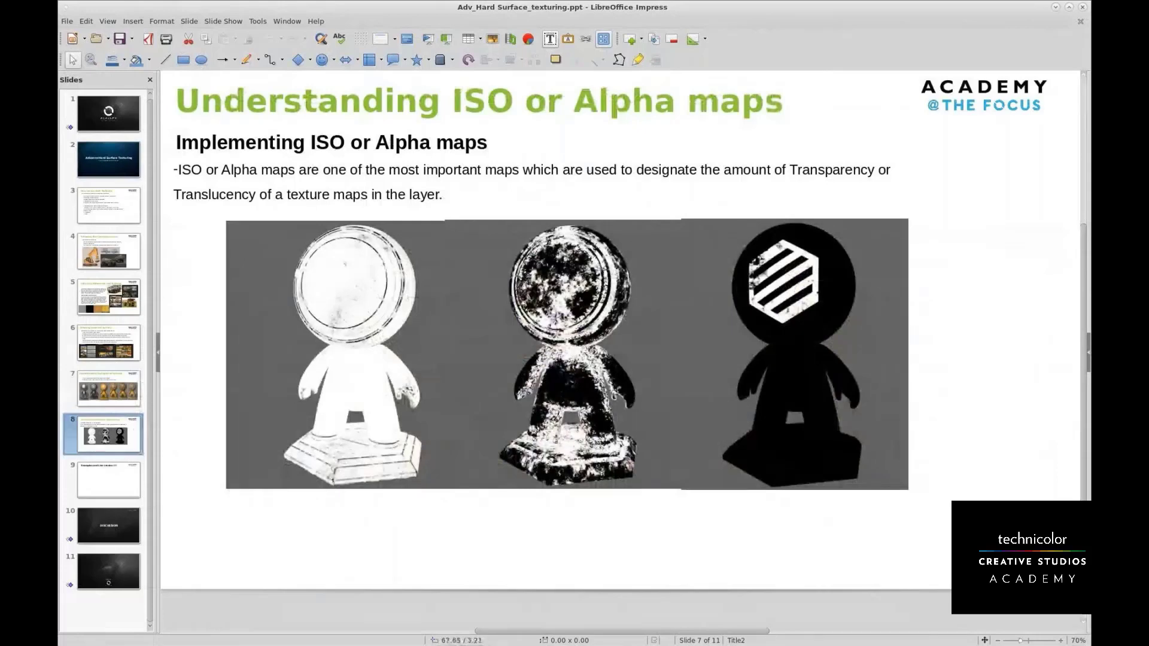
left_click(1054, 8)
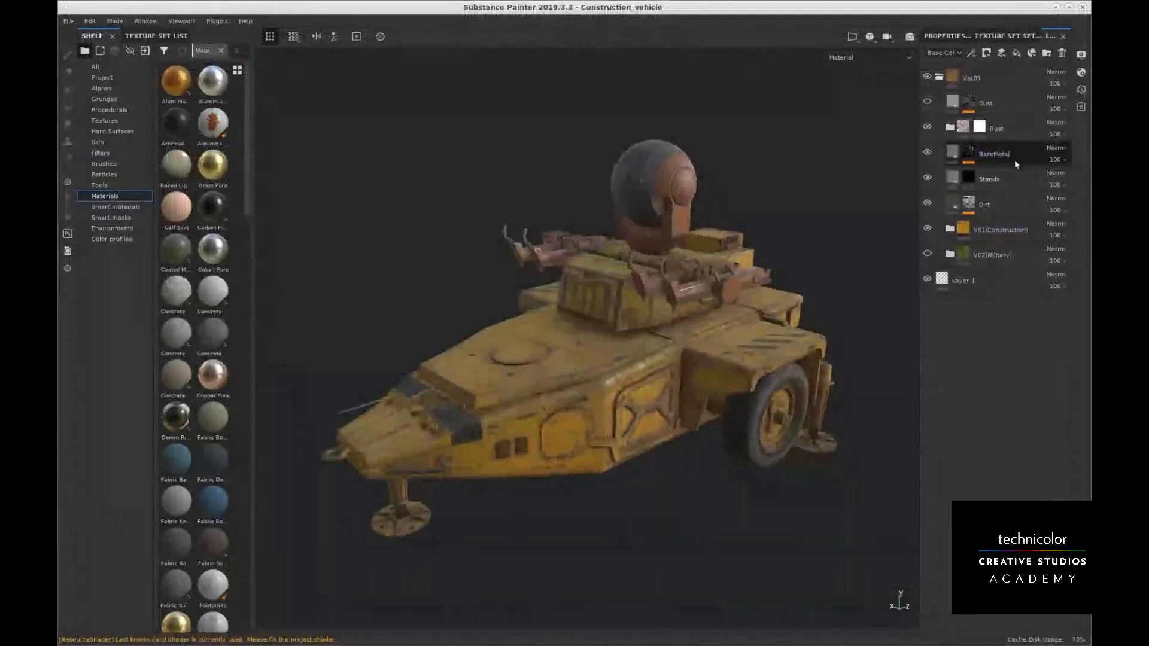
Select the V01(Construction) group and revisit the alpha maps slide in LibreOffice Impress before returning to Substance Painter
left_click(992, 235)
left_click_drag(632, 356, 634, 302, "alt")
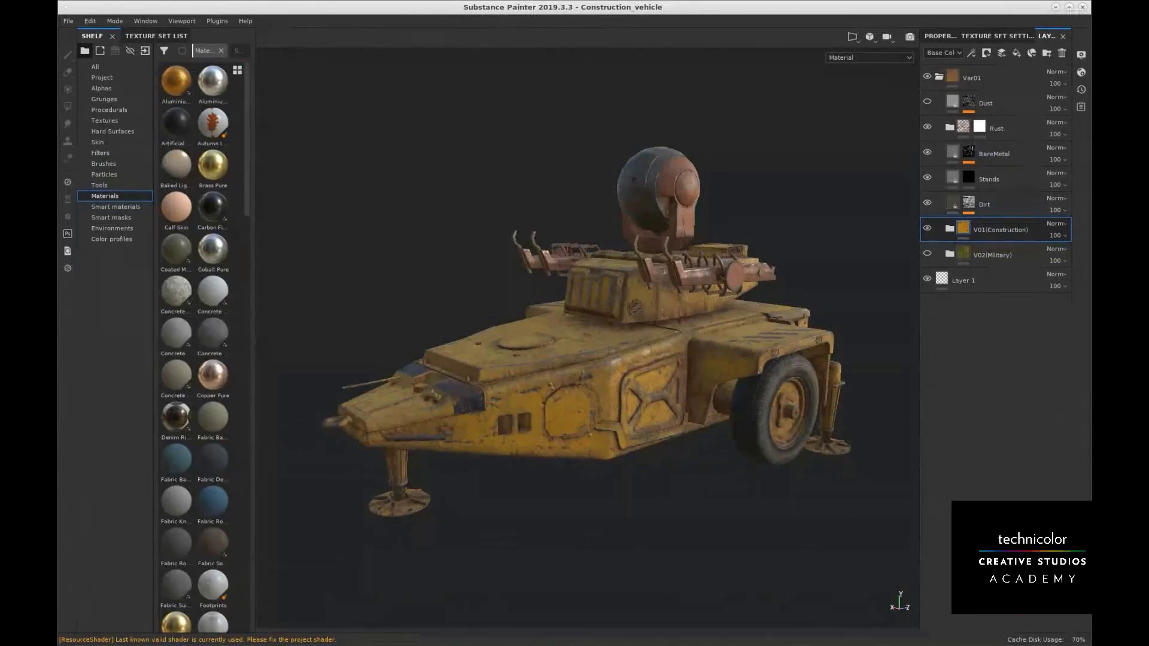
key("alt+Tab")
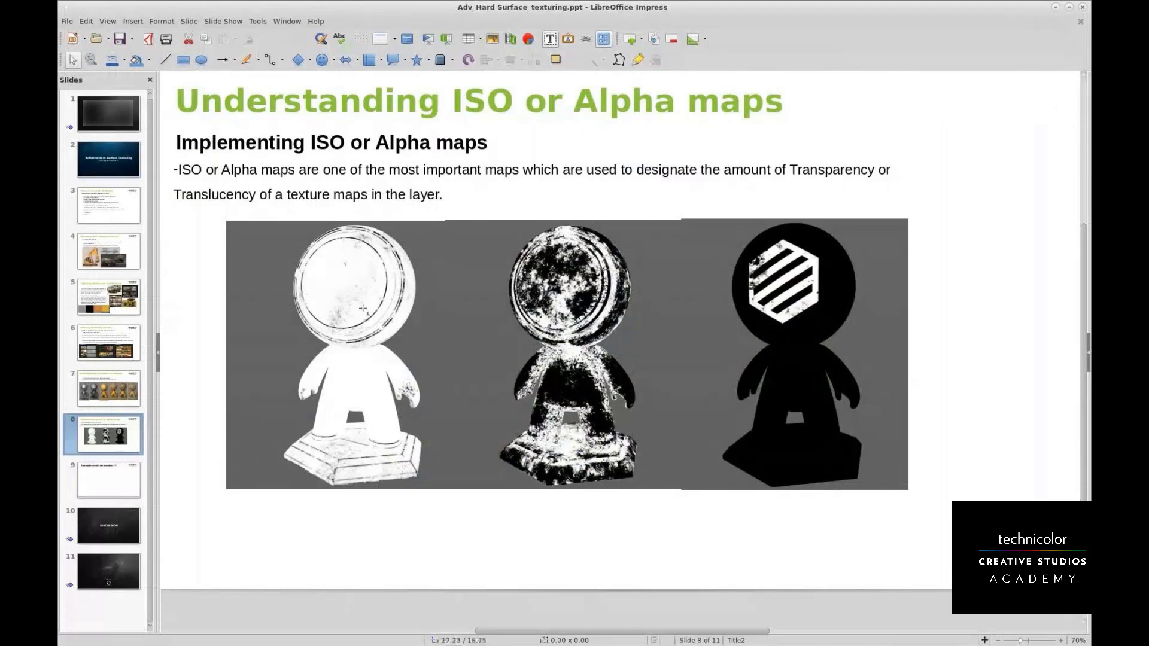
left_click(1054, 8)
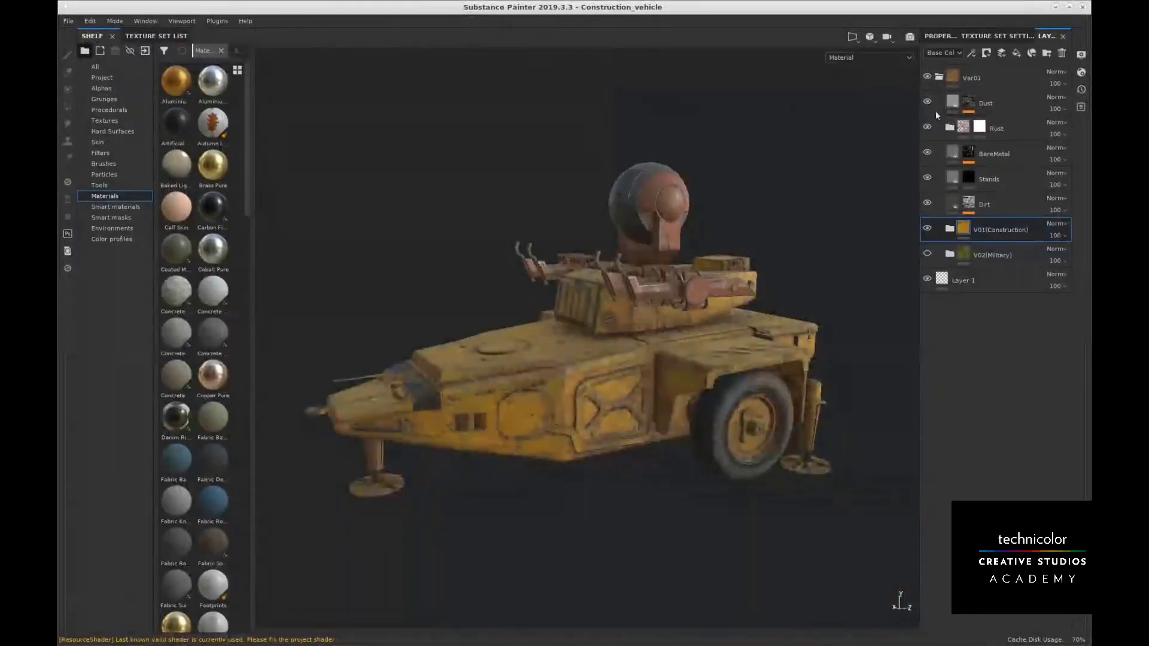
Toggle the Dust layer off and on to compare the vehicle's upper surfaces with and without dust
left_click_drag(577, 218, 763, 223, "alt")
scroll(637, 258, "up", 3)
scroll(609, 269, "up", 2)
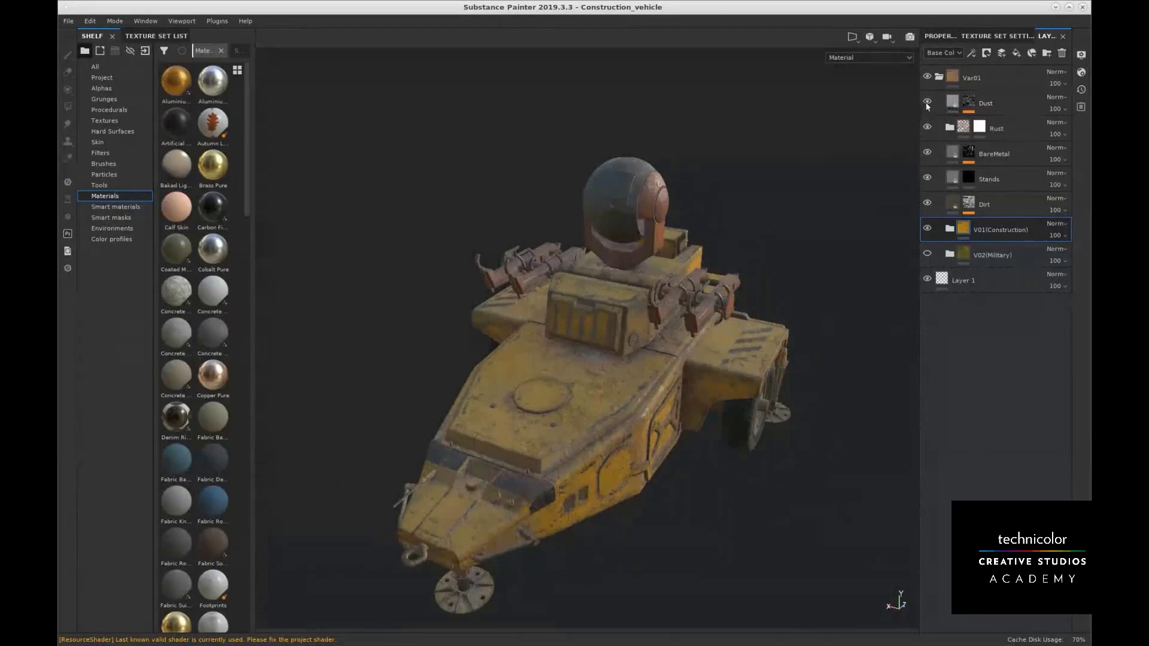
left_click(926, 103)
left_click(928, 101)
left_click(927, 102)
left_click(928, 101)
Examine the dusty construction vehicle from the side and front, both up close and from a distance
left_click_drag(731, 259, 611, 224, "alt")
middle_click_drag(611, 225, 677, 225, "alt")
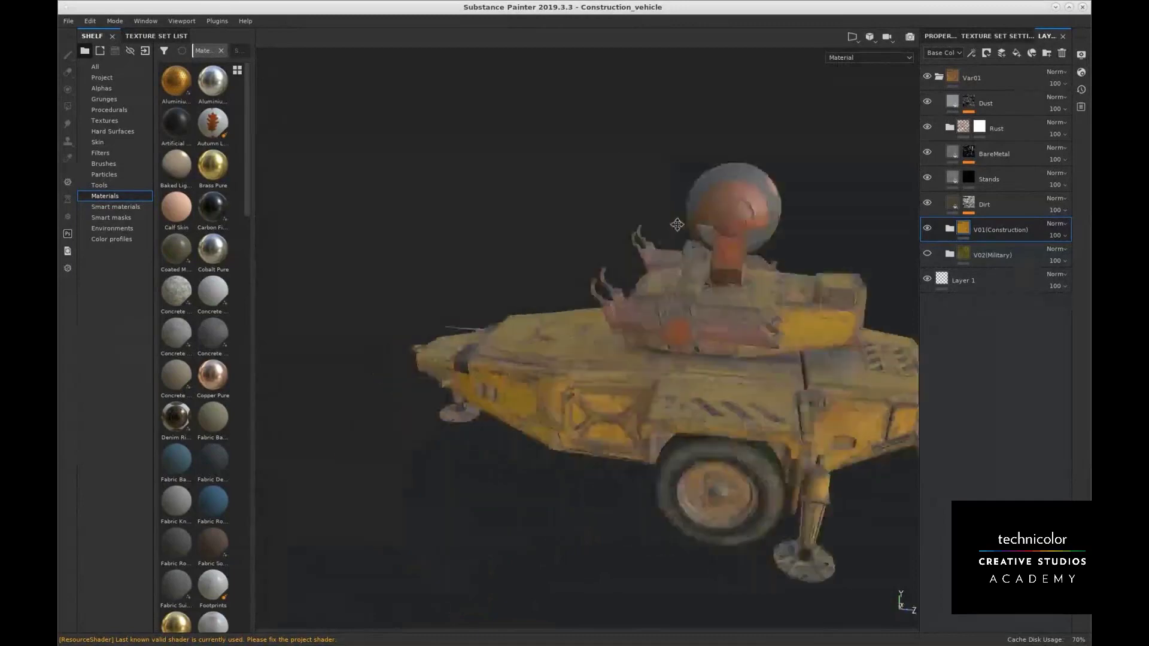
left_click_drag(677, 225, 641, 207, "alt")
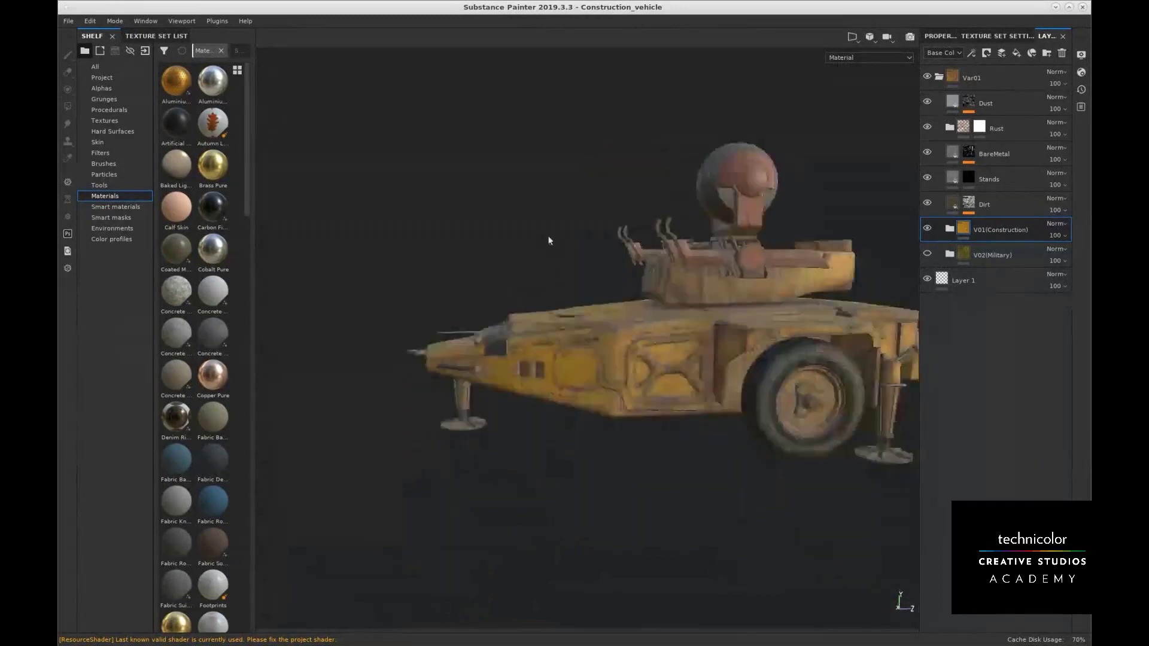
left_click_drag(548, 240, 702, 260, "alt")
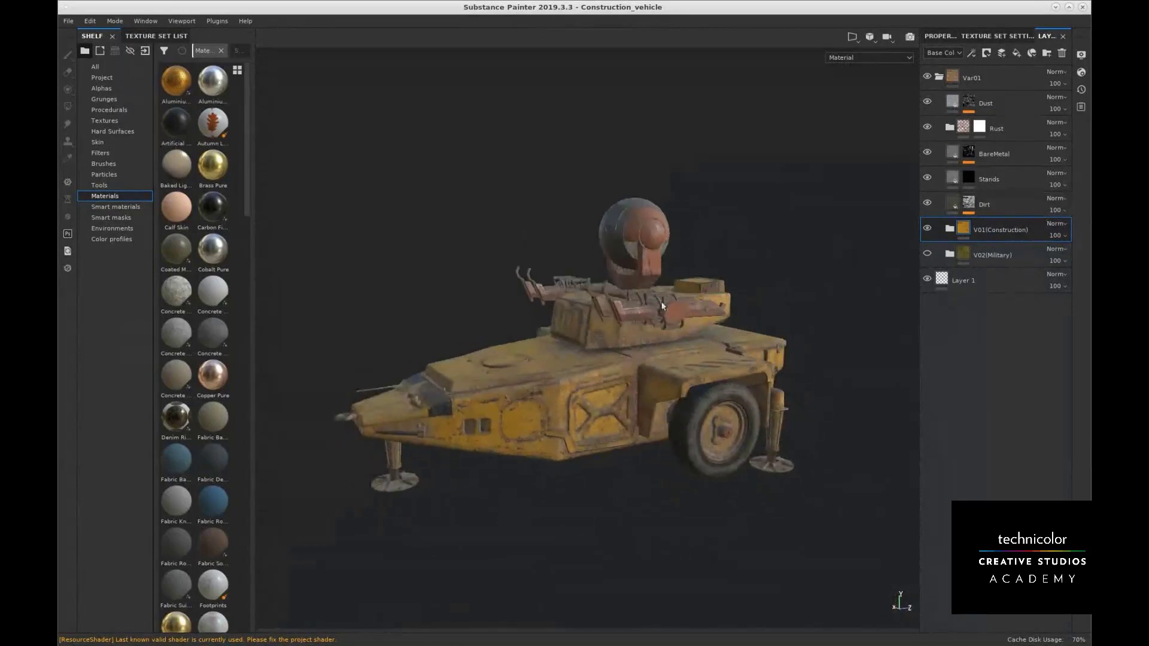
middle_click_drag(685, 293, 695, 276, "alt")
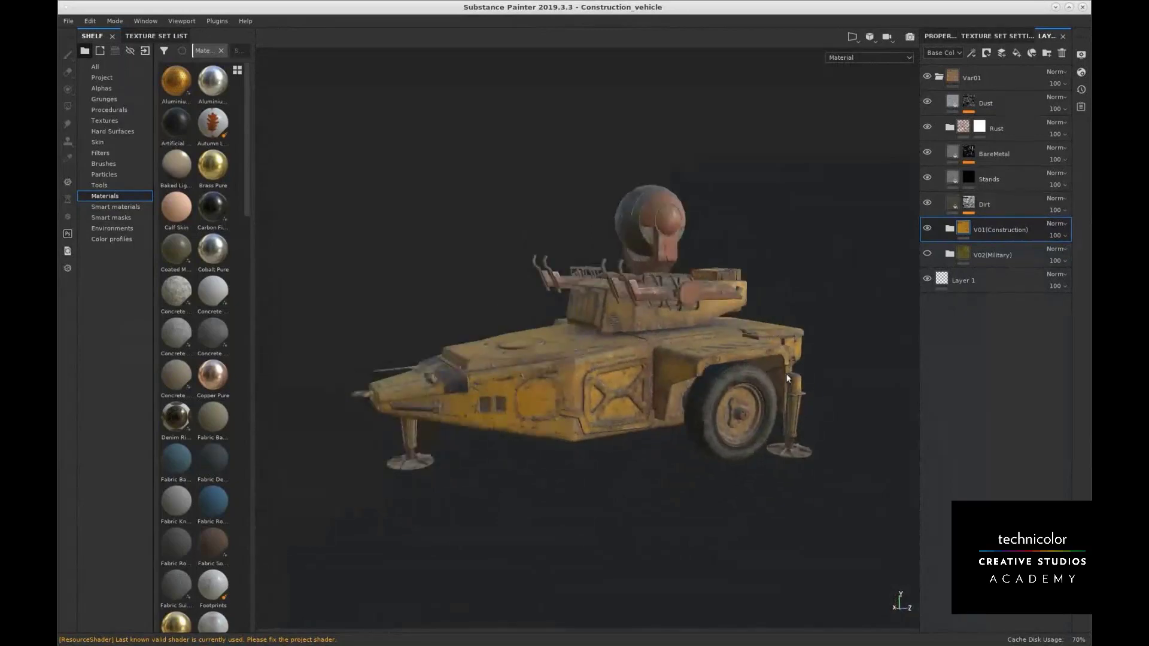
right_click_drag(694, 305, 559, 272, "alt")
left_click_drag(774, 271, 662, 277, "alt")
right_click_drag(662, 277, 737, 259, "alt")
left_click_drag(737, 259, 704, 255, "alt")
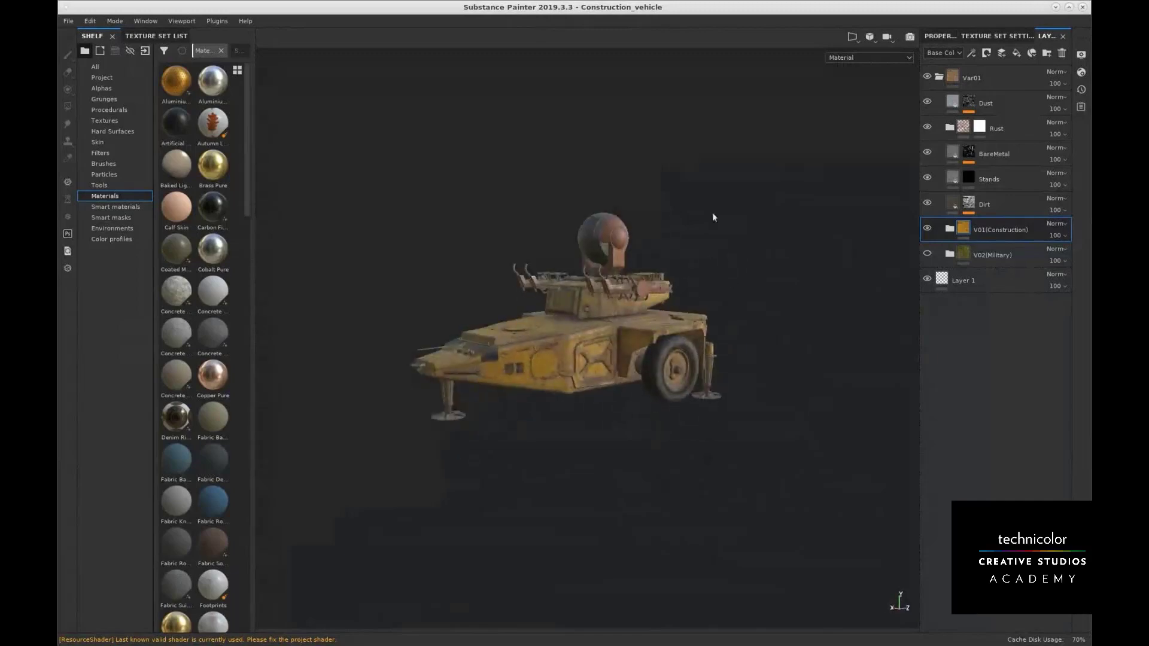
Hide the V01(Construction) group, show the V02(Military) group, and look over the camouflage version of the vehicle
left_click(927, 228)
left_click(927, 254)
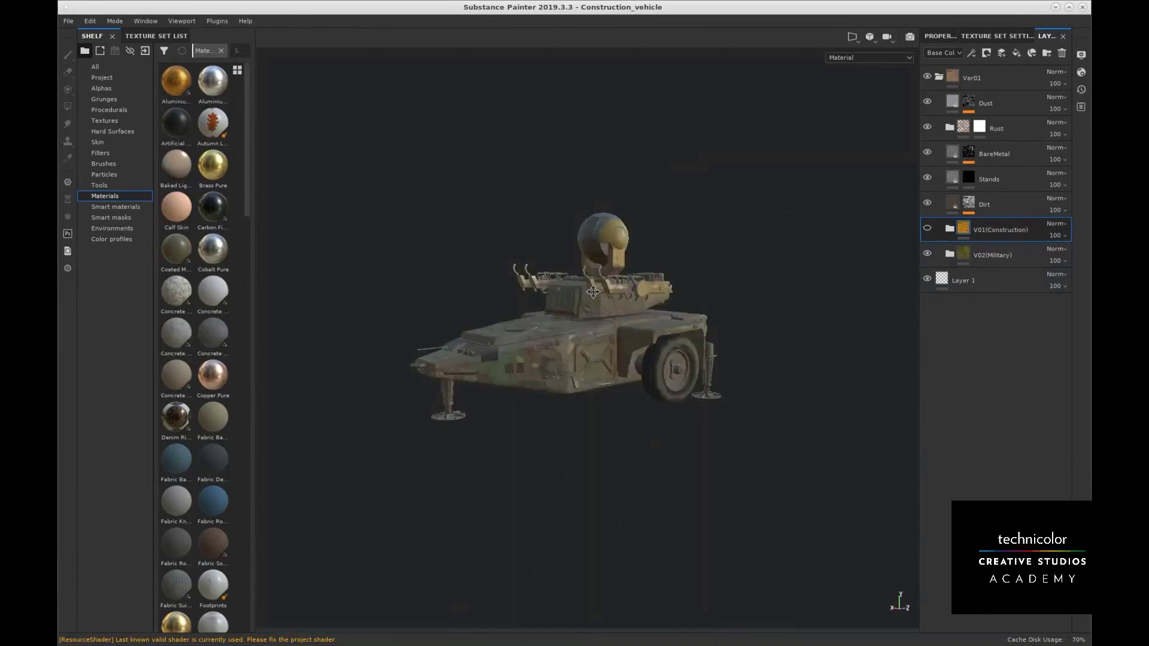
middle_click_drag(593, 291, 605, 318, "alt")
right_click_drag(562, 308, 666, 309, "alt")
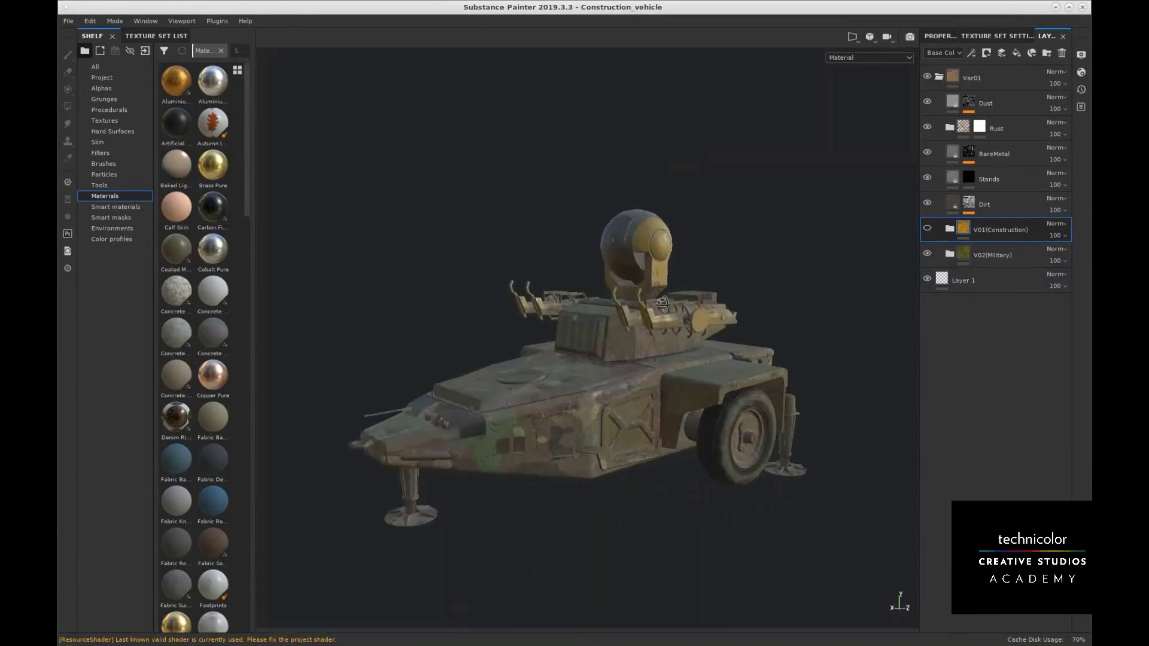
left_click_drag(666, 310, 736, 289, "alt")
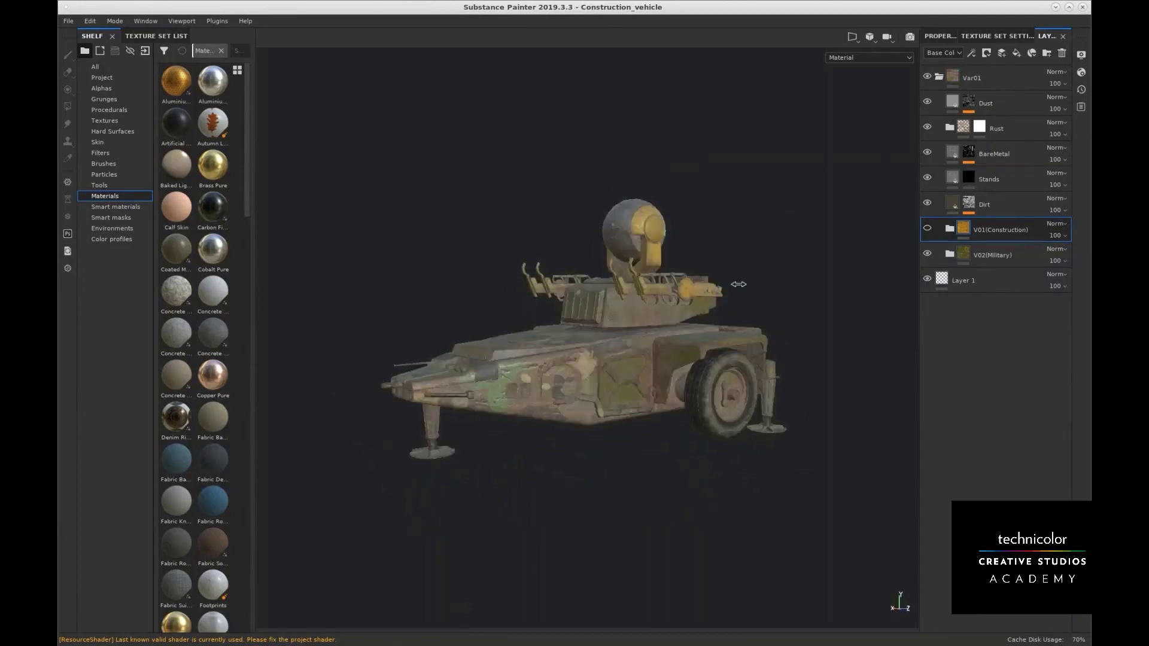
View the military vehicle in the Base Color channel only and return the viewport to the Material display
left_click(850, 57)
left_click(853, 90)
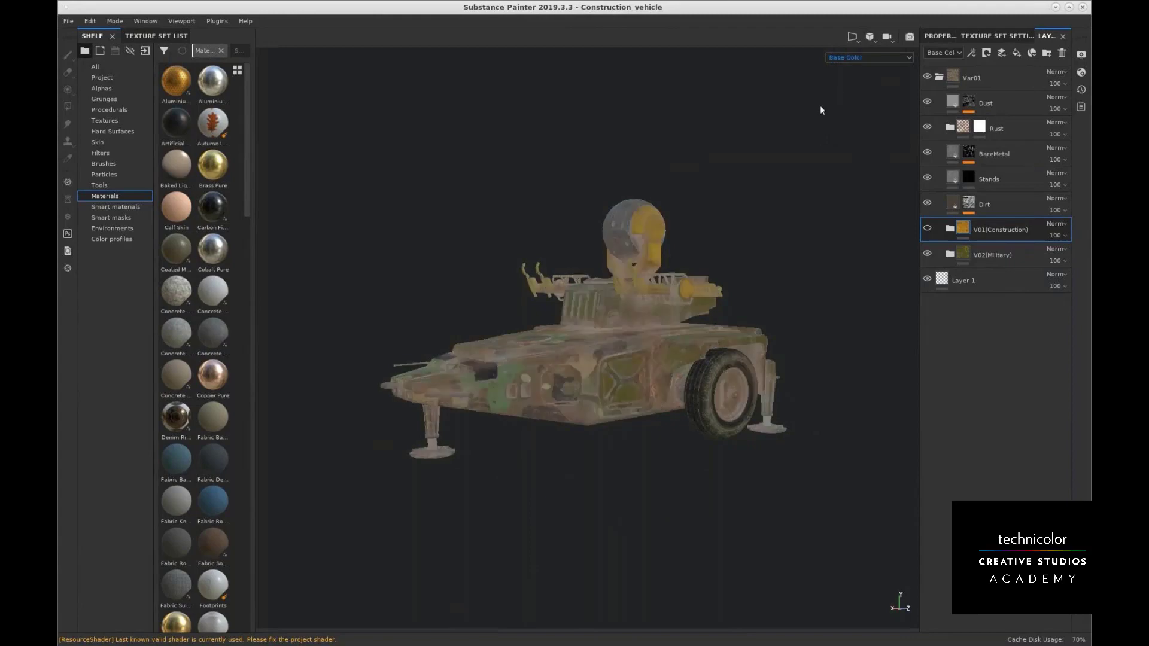
left_click_drag(748, 286, 674, 293, "alt")
left_click(867, 57)
left_click(854, 73)
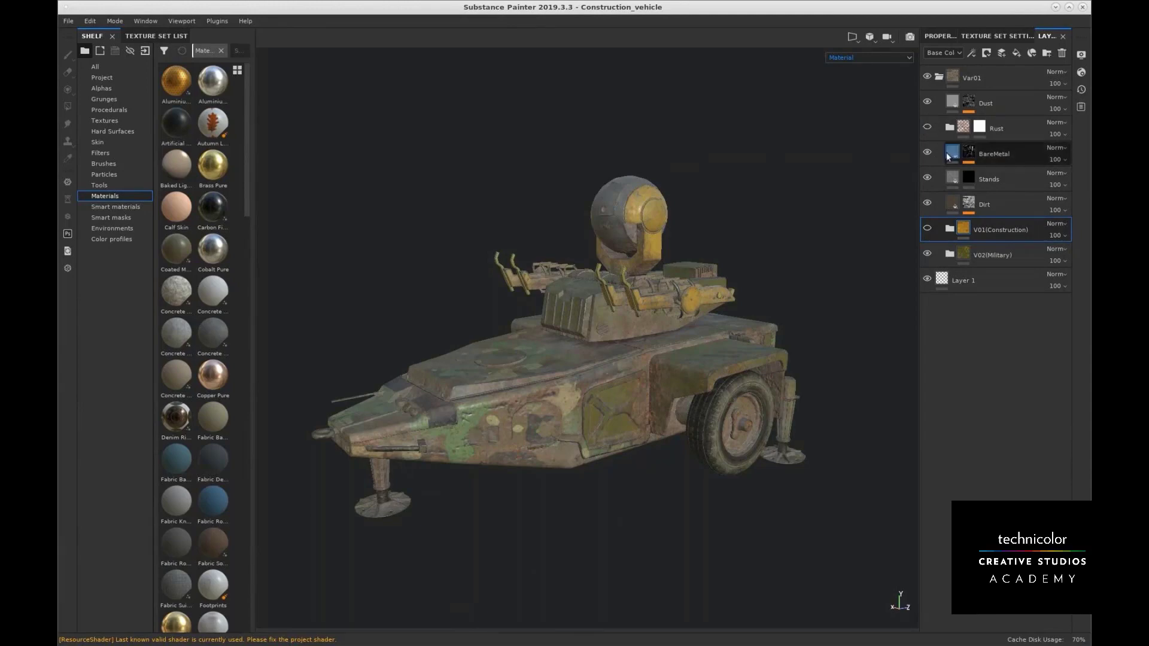
Check the contents of the Rust group and inspect the camouflage vehicle under a rotated environment light
left_click_drag(652, 283, 754, 270, "alt")
left_click(974, 131)
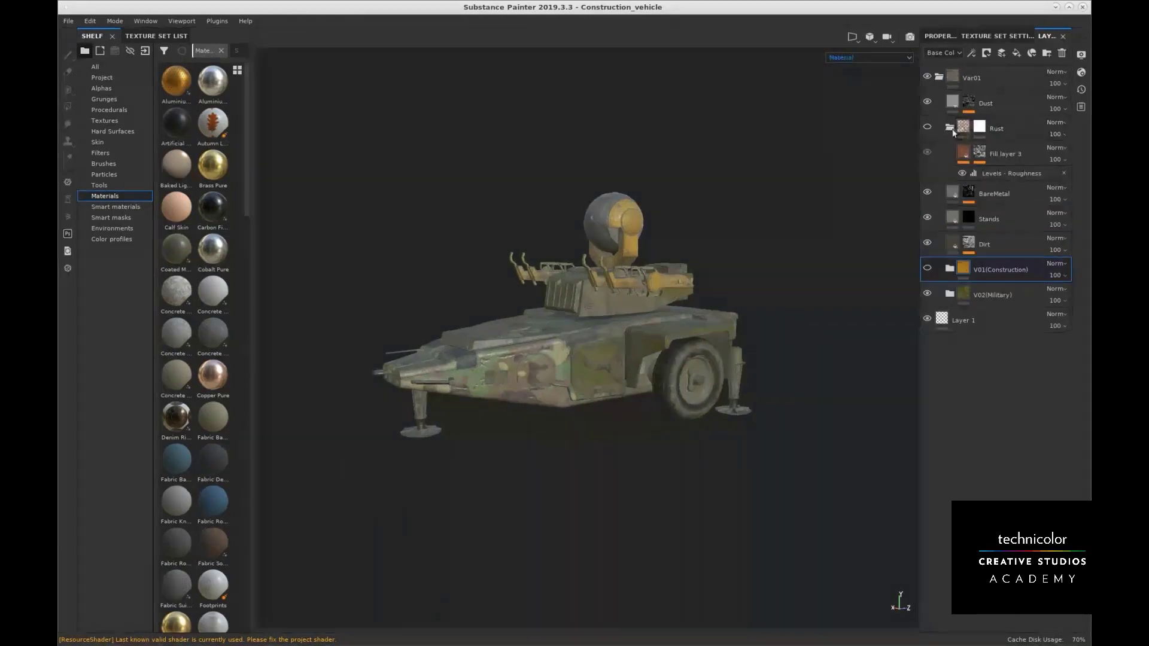
left_click(947, 128)
left_click_drag(705, 246, 838, 243, "alt")
right_click_drag(838, 243, 746, 258, "shift")
left_click_drag(766, 260, 801, 249, "alt")
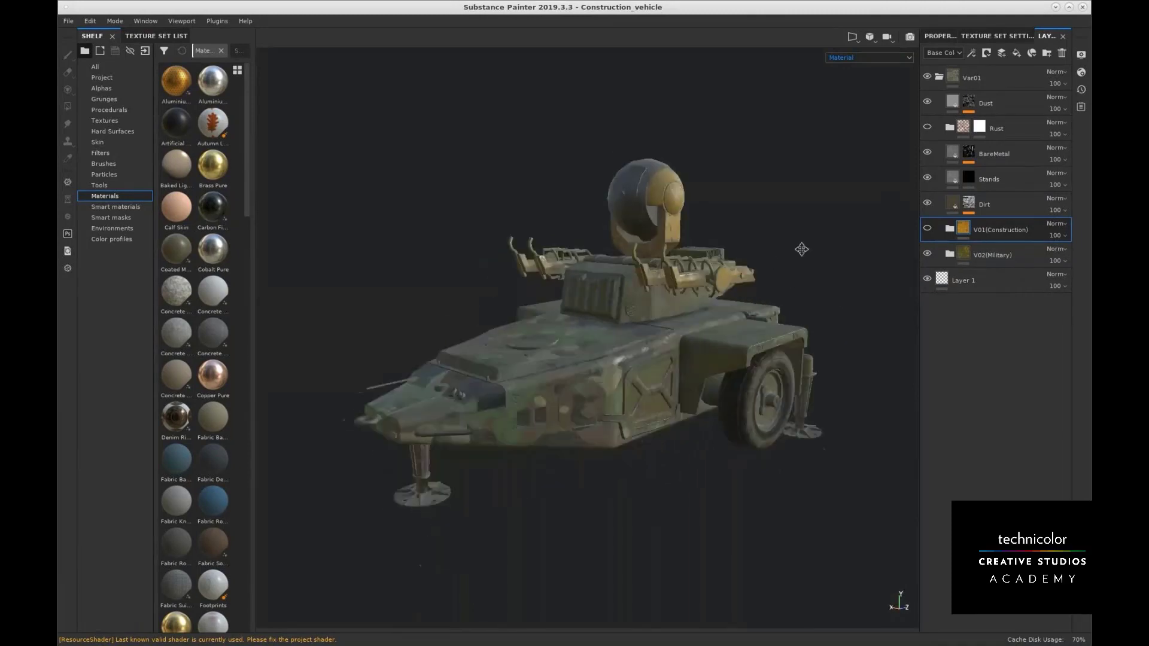
Display the military vehicle's Base Color channel, followed by its Height channel, in the viewport
left_click(857, 59)
left_click(857, 90)
left_click_drag(694, 281, 735, 221, "alt")
left_click(868, 58)
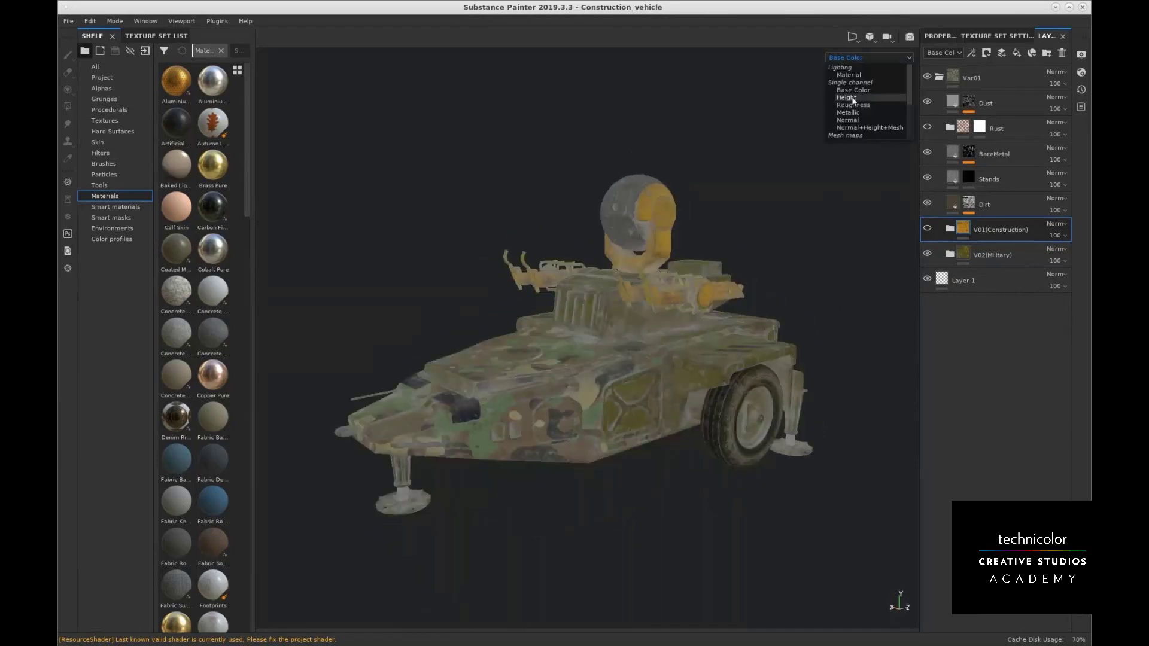
left_click(852, 96)
Set the layer stack to the Height channel and add a fill layer directly above Layer 1
left_click(998, 278)
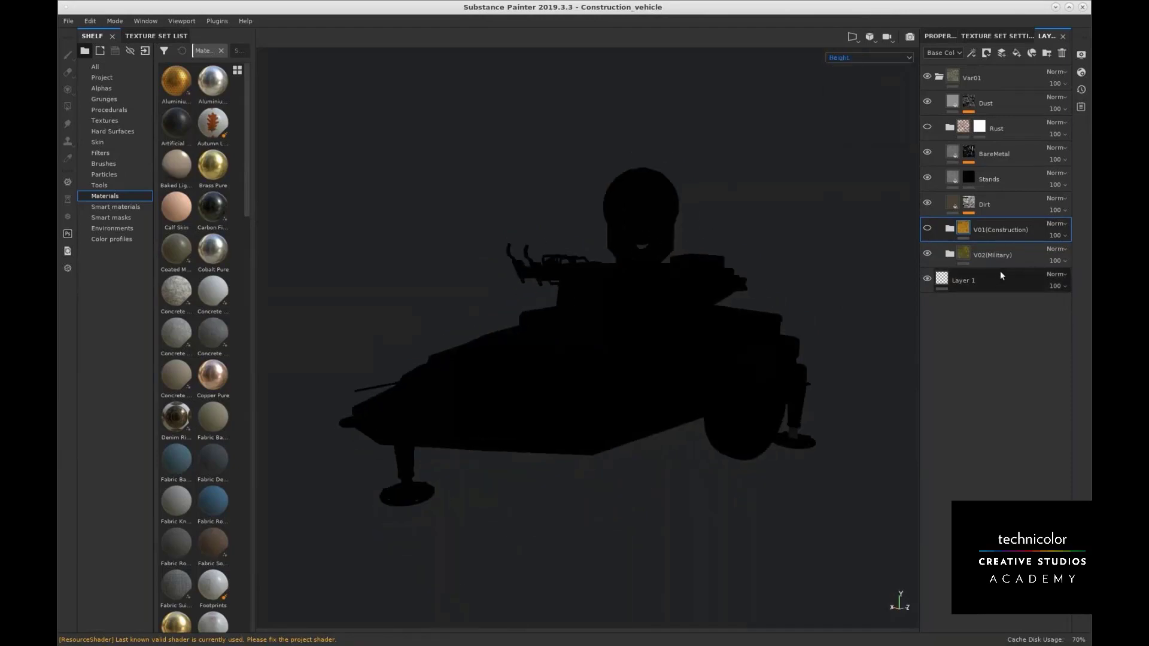
left_click(958, 52)
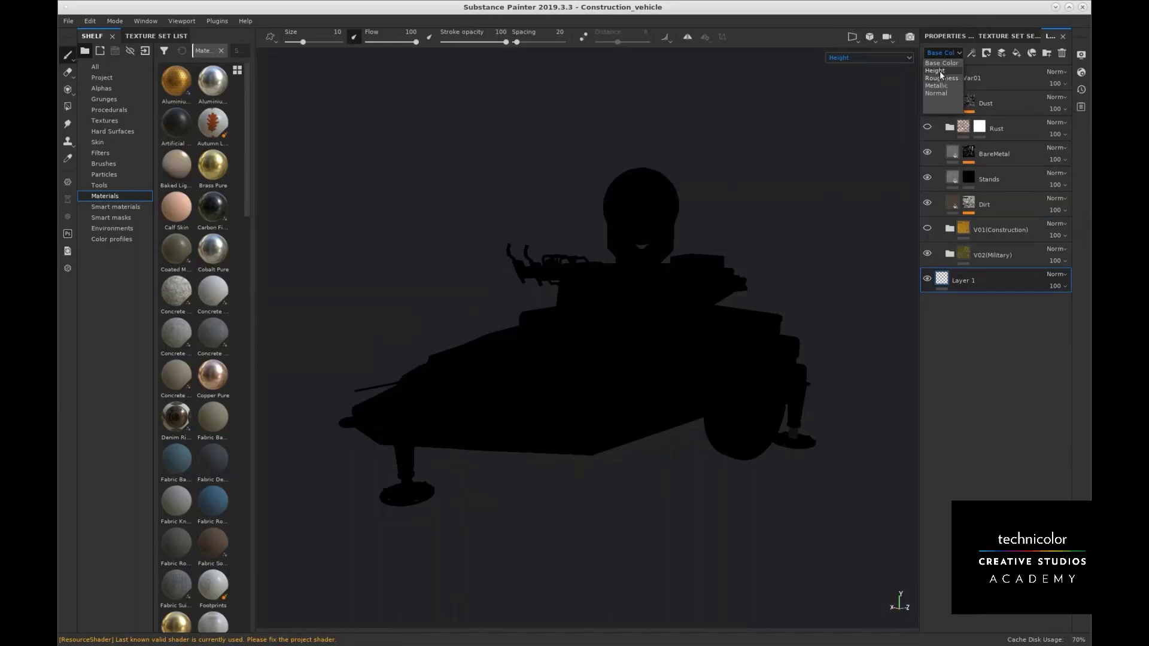
left_click(942, 77)
left_click(1016, 52)
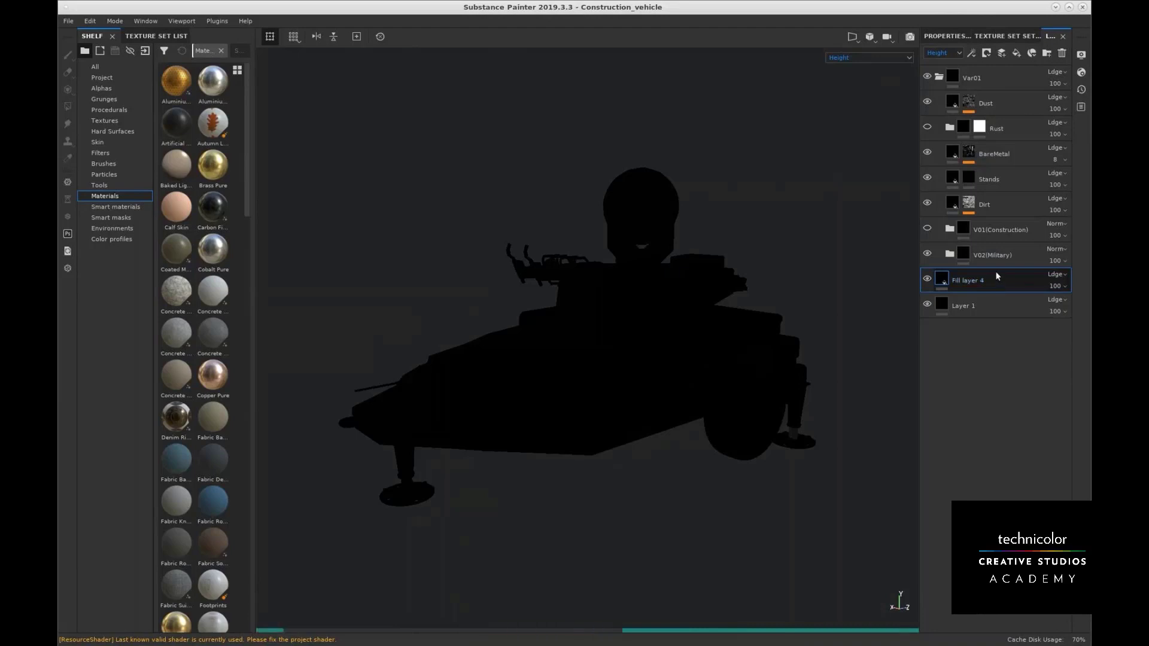
Limit the new fill layer to height by disabling its color, rough, metal and nrm channels
left_click(956, 41)
left_click(941, 228)
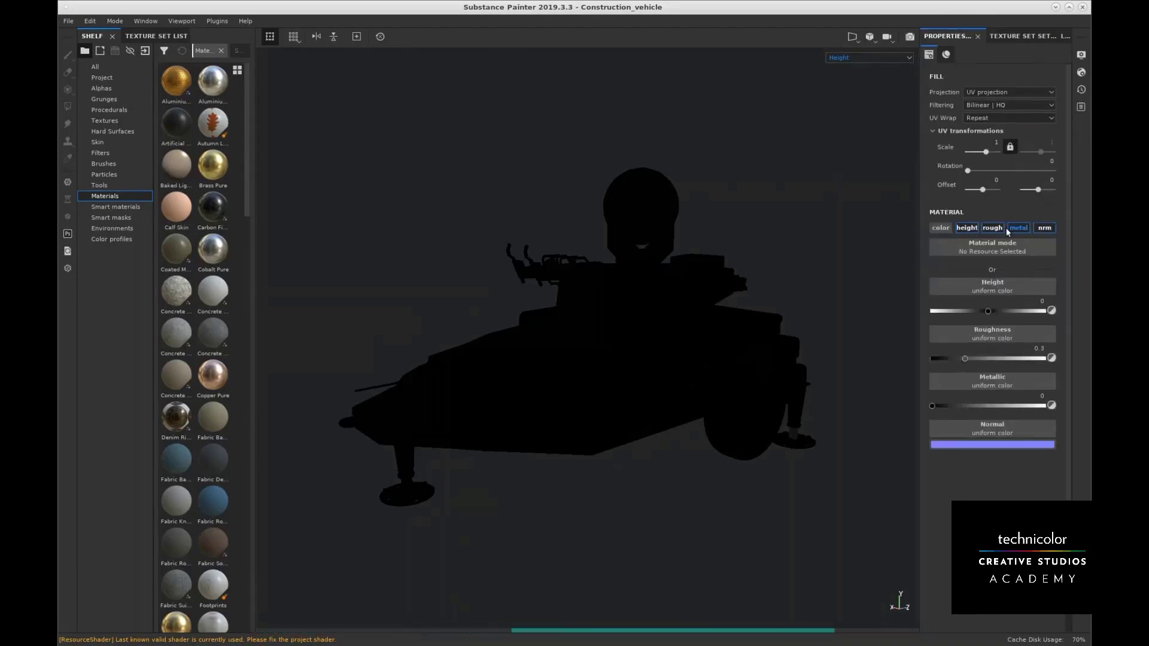
left_click(992, 228)
left_click(1018, 228)
left_click(1044, 228)
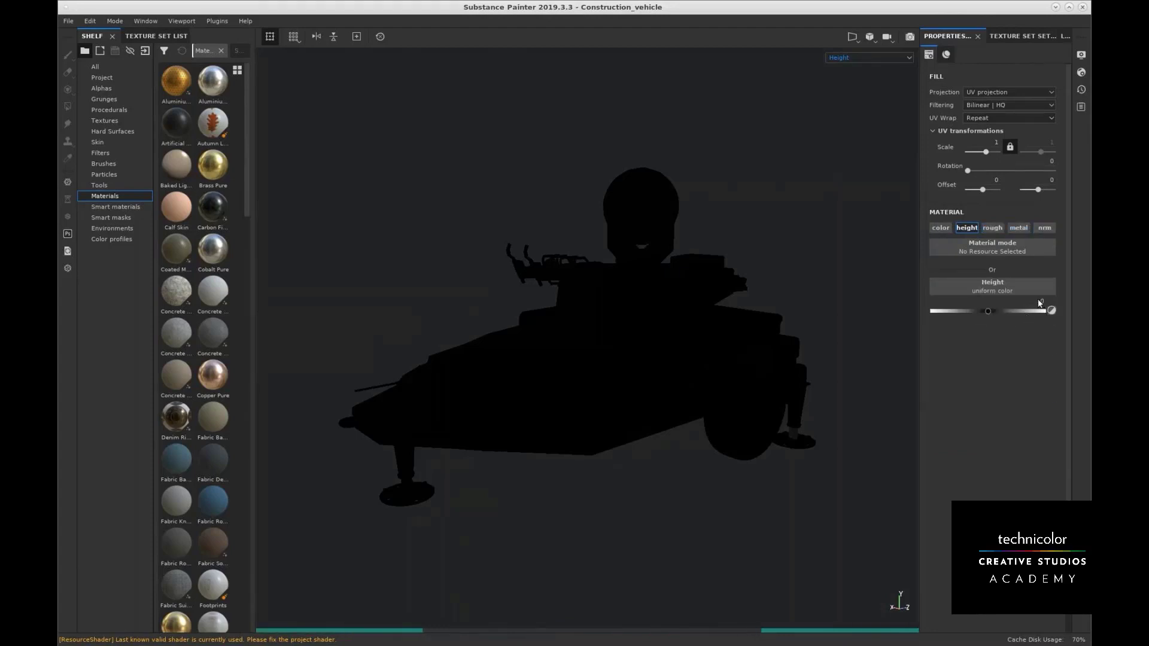
Set the new fill layer's height to 0.5 and inspect the result across the vehicle body in the Height view
left_click_drag(1038, 301, 1052, 302)
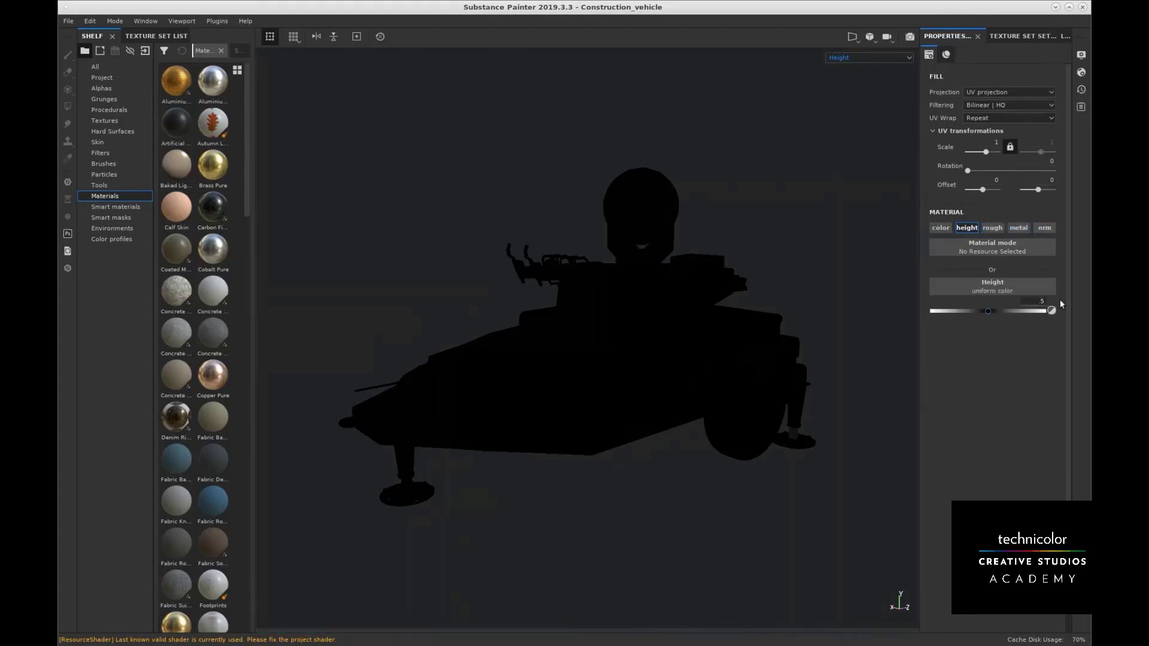
key("Return")
left_click_drag(542, 256, 644, 312, "alt")
right_click_drag(644, 312, 782, 303, "alt")
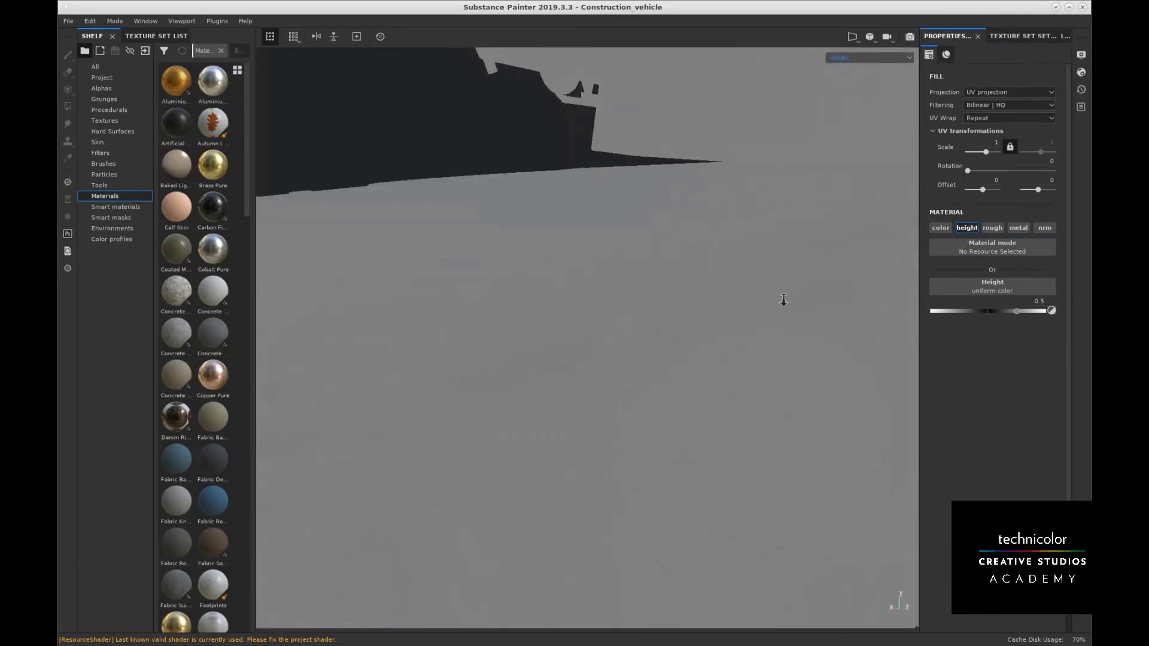
left_click_drag(782, 303, 727, 282, "alt")
mouse_move(727, 282)
middle_mouse_down("alt")
mouse_move(705, 280)
mouse_move(714, 273)
middle_mouse_up("alt")
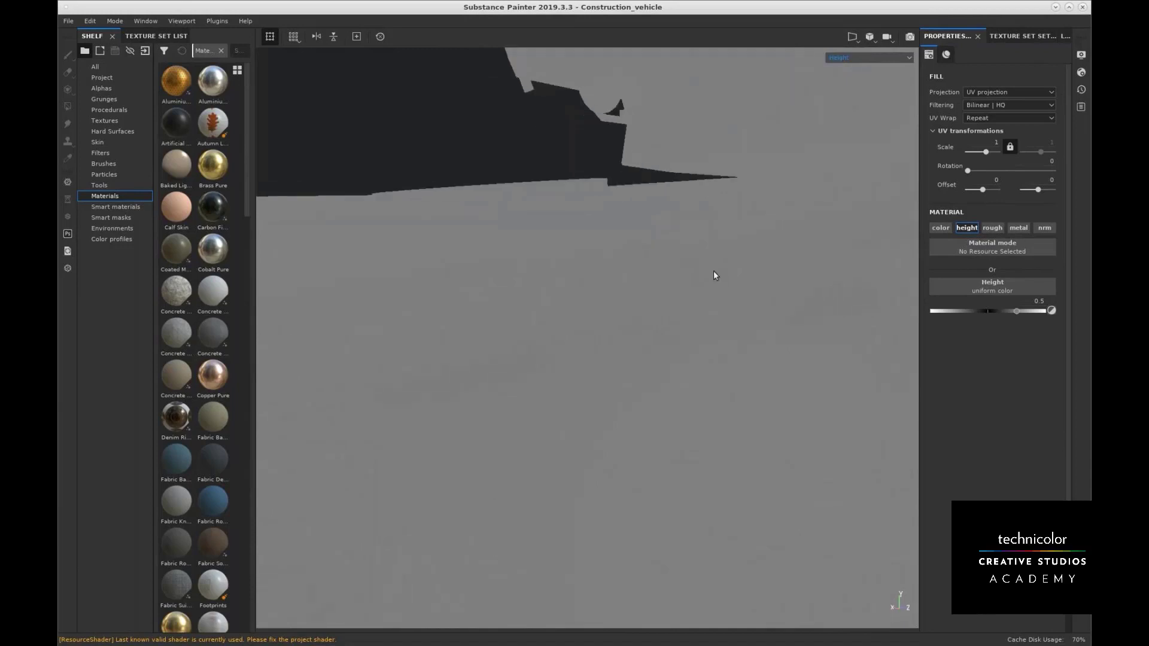
left_click_drag(714, 273, 752, 259, "alt")
right_click_drag(752, 259, 516, 294, "alt")
middle_click_drag(625, 259, 648, 250, "alt")
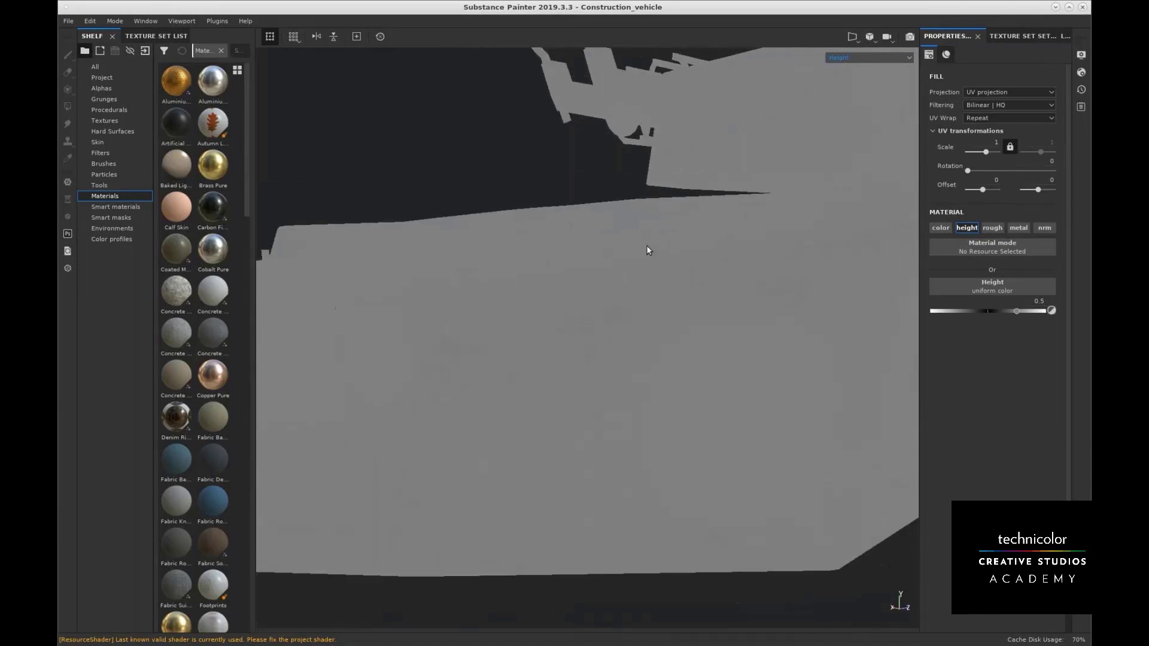
left_click_drag(721, 233, 680, 249, "alt")
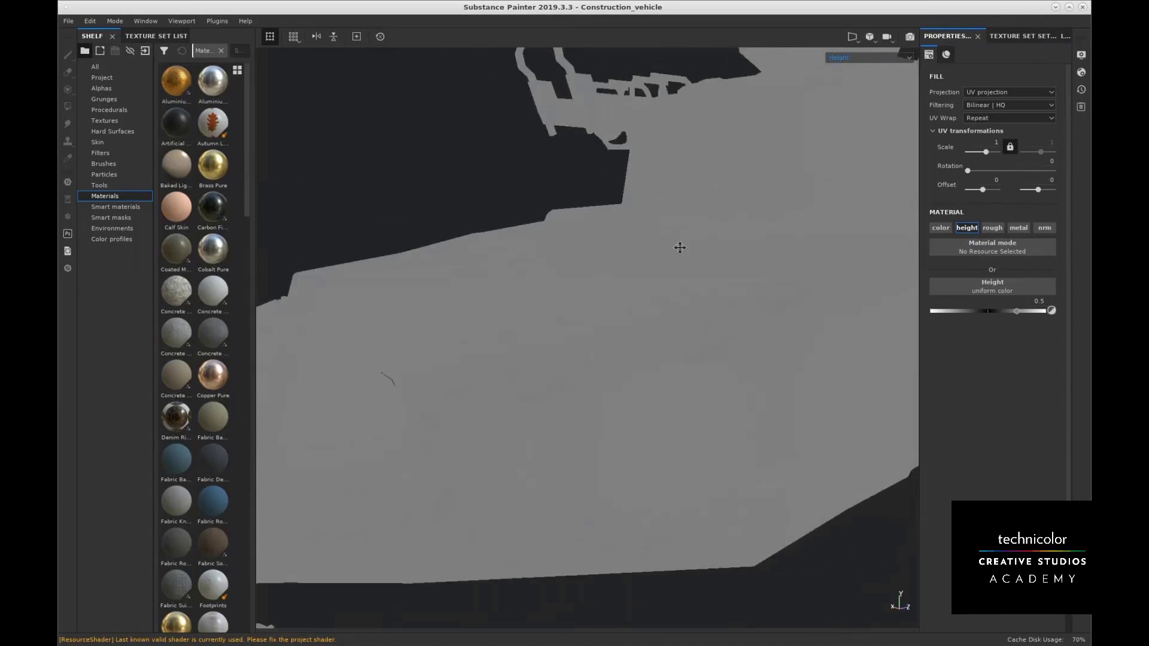
Return to the layer stack and inspect the whole camouflage vehicle with the viewport showing Material
left_click(1010, 34)
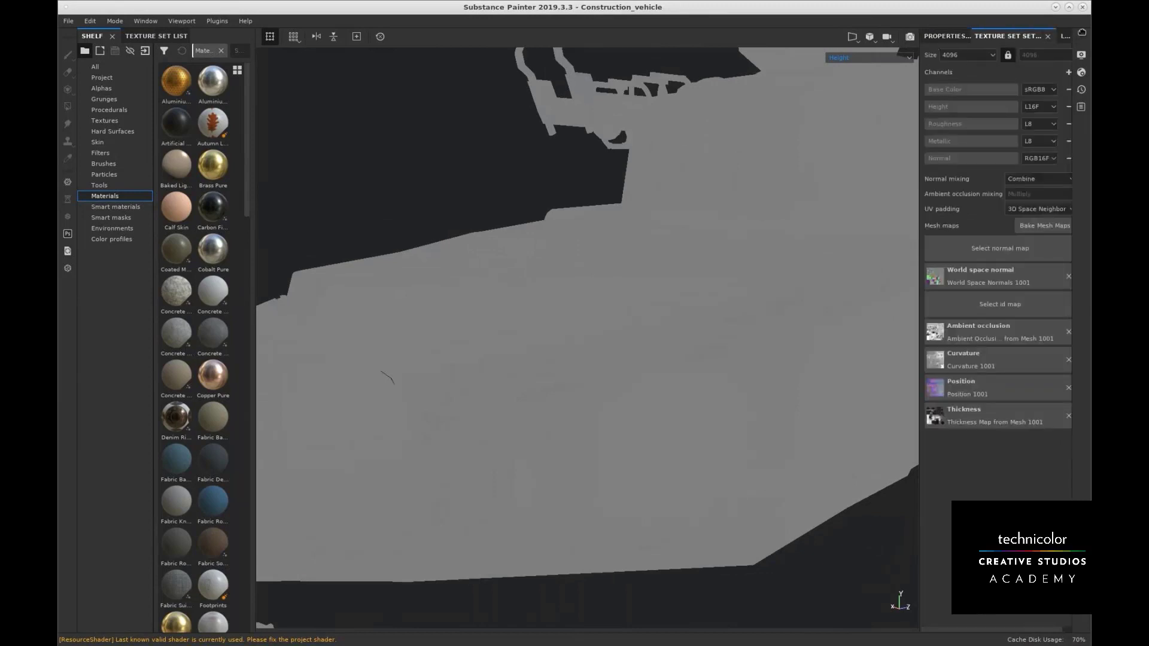
left_click(1064, 36)
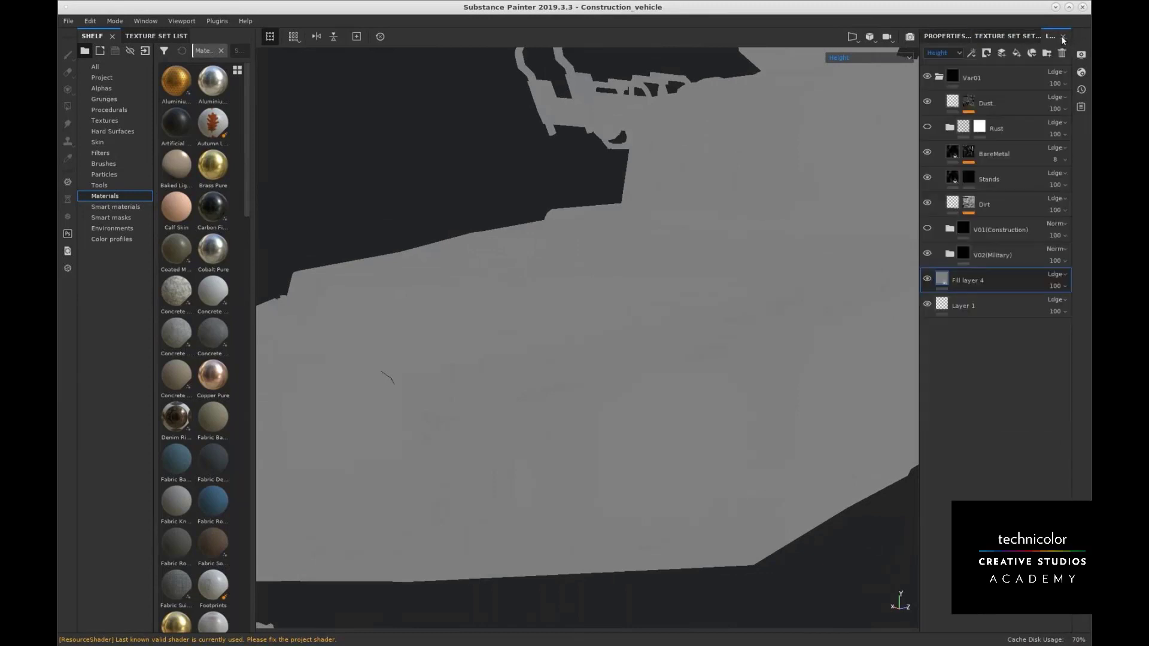
left_click(879, 55)
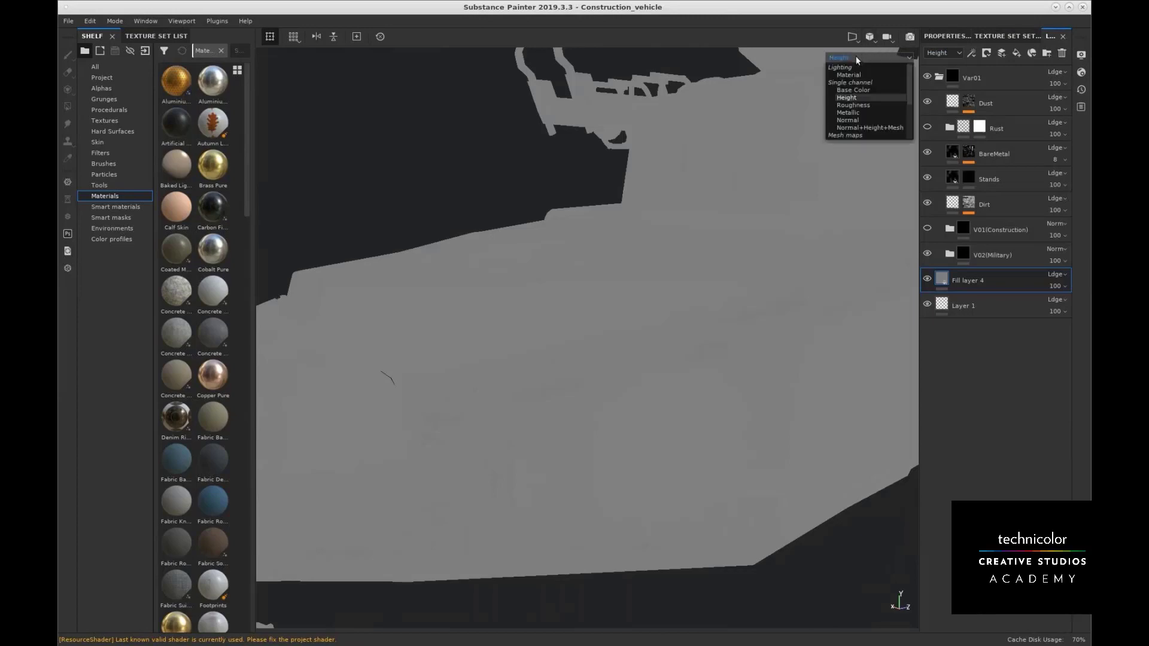
left_click(855, 71)
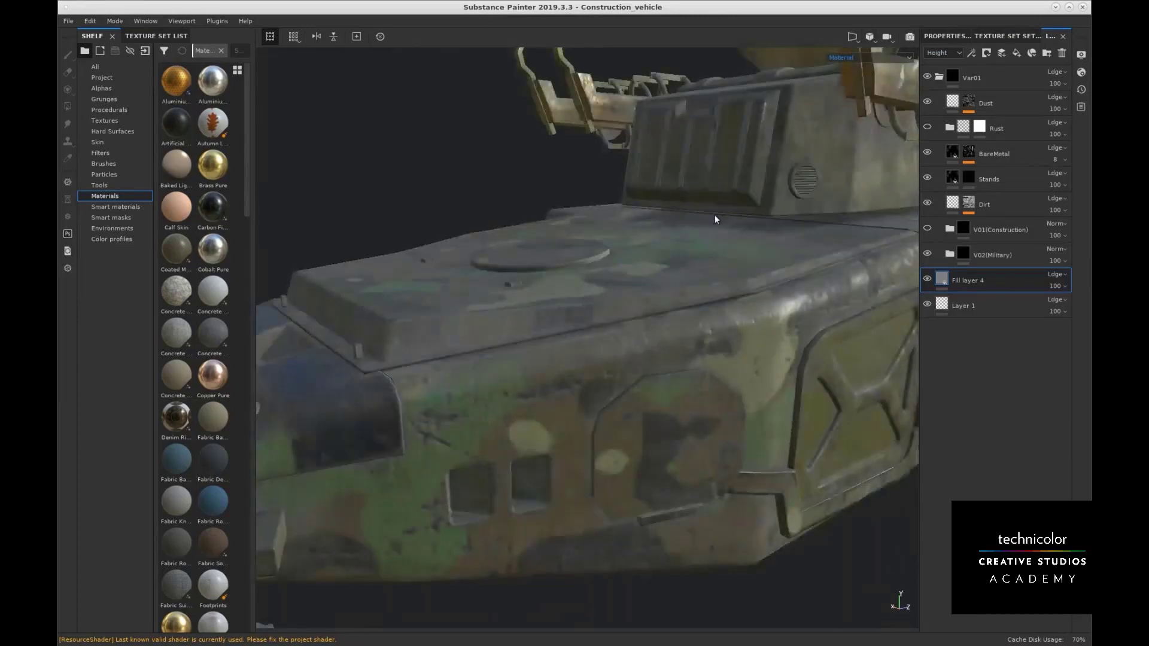
scroll(797, 215, "down", 6)
middle_click_drag(689, 257, 626, 275, "alt")
left_click_drag(627, 275, 753, 261, "alt")
Display only the Roughness channel in the viewport and examine the vehicle up close
left_click(870, 57)
left_click(864, 105)
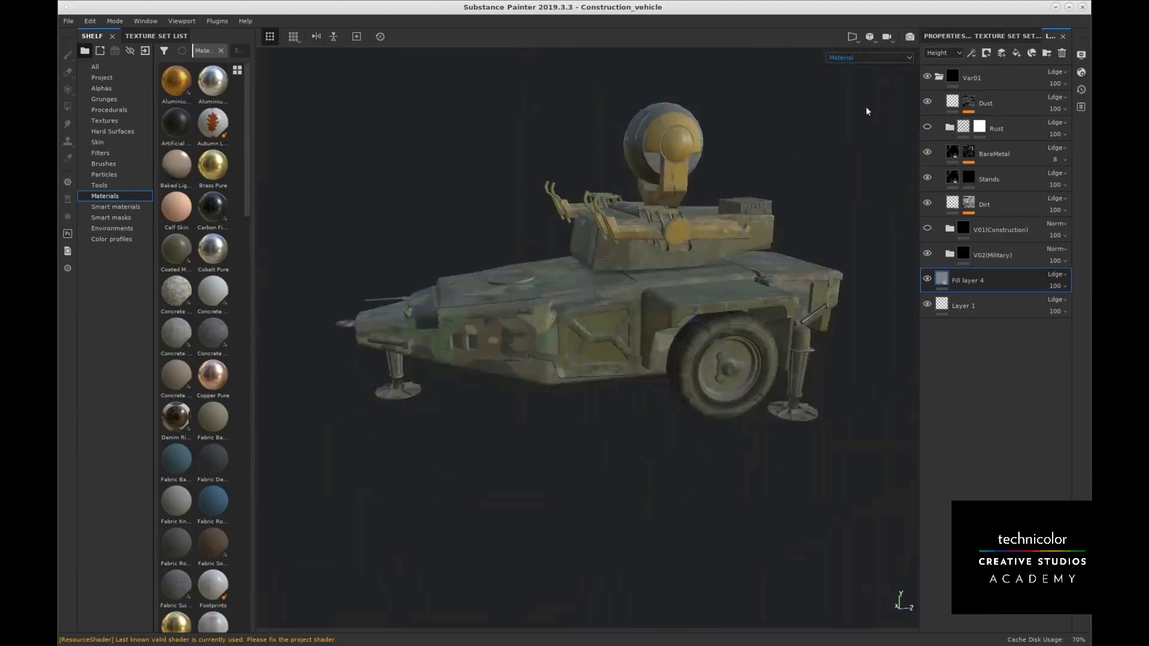
left_click_drag(853, 124, 664, 268, "alt")
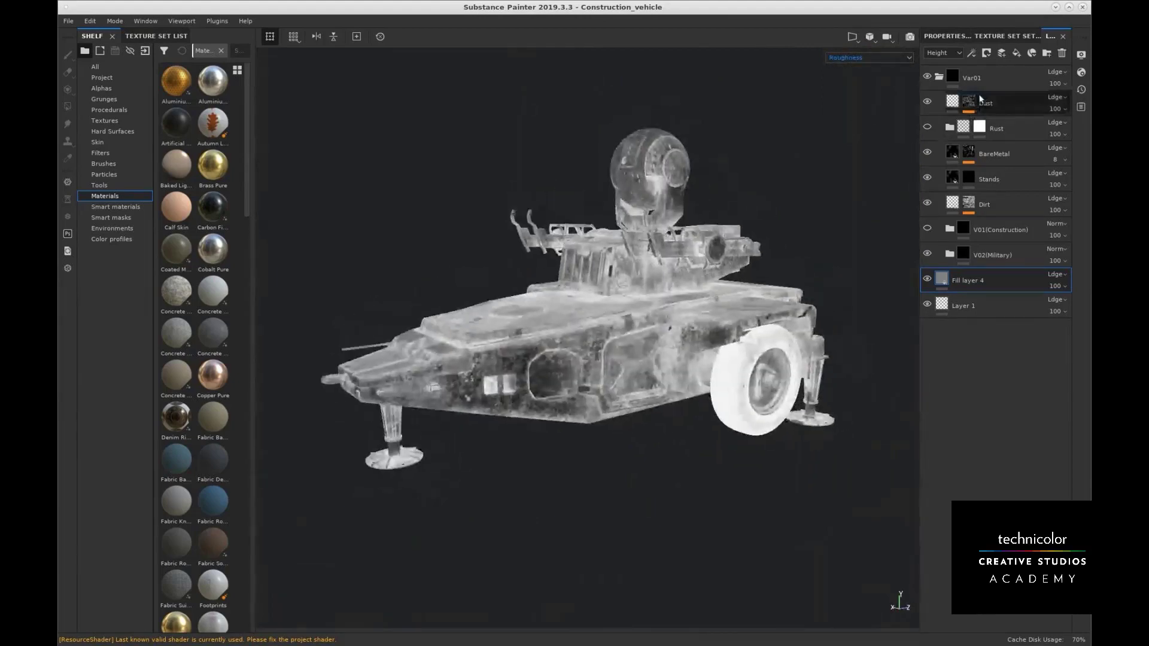
right_click_drag(635, 310, 747, 282, "alt")
mouse_move(746, 281)
left_mouse_down("alt")
mouse_move(737, 284)
mouse_move(763, 263)
mouse_move(748, 263)
left_mouse_up("alt")
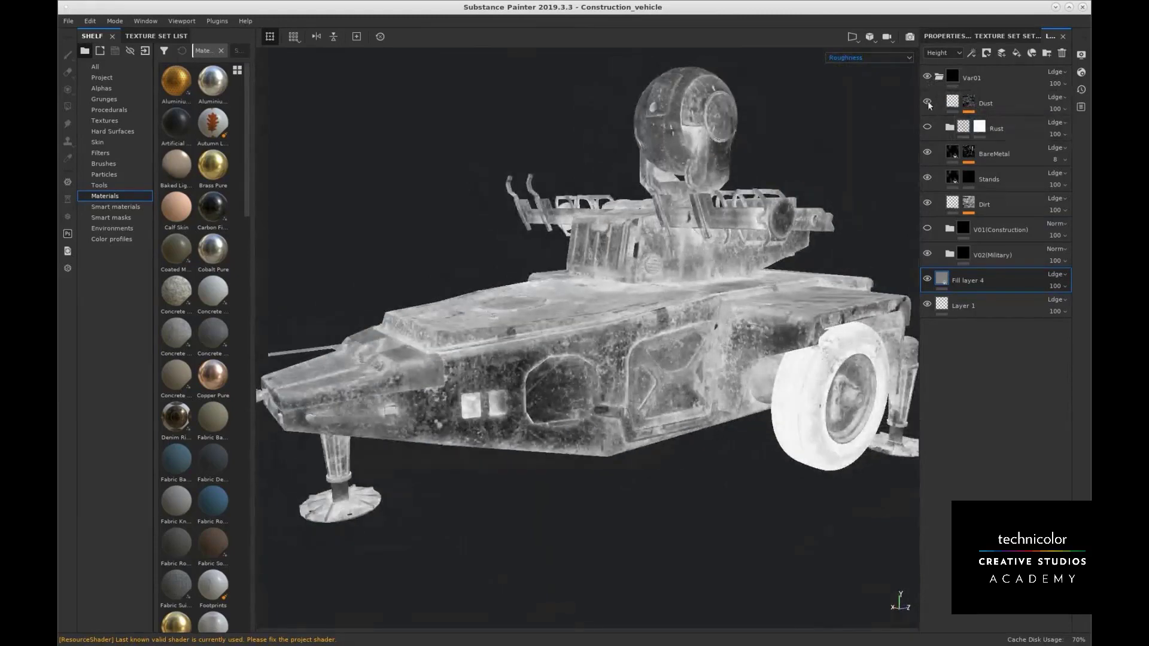
Hide the Dust, BareMetal, Stands and Dirt layers above the variant folders and inspect the remaining roughness
left_click(928, 103)
left_click(927, 178)
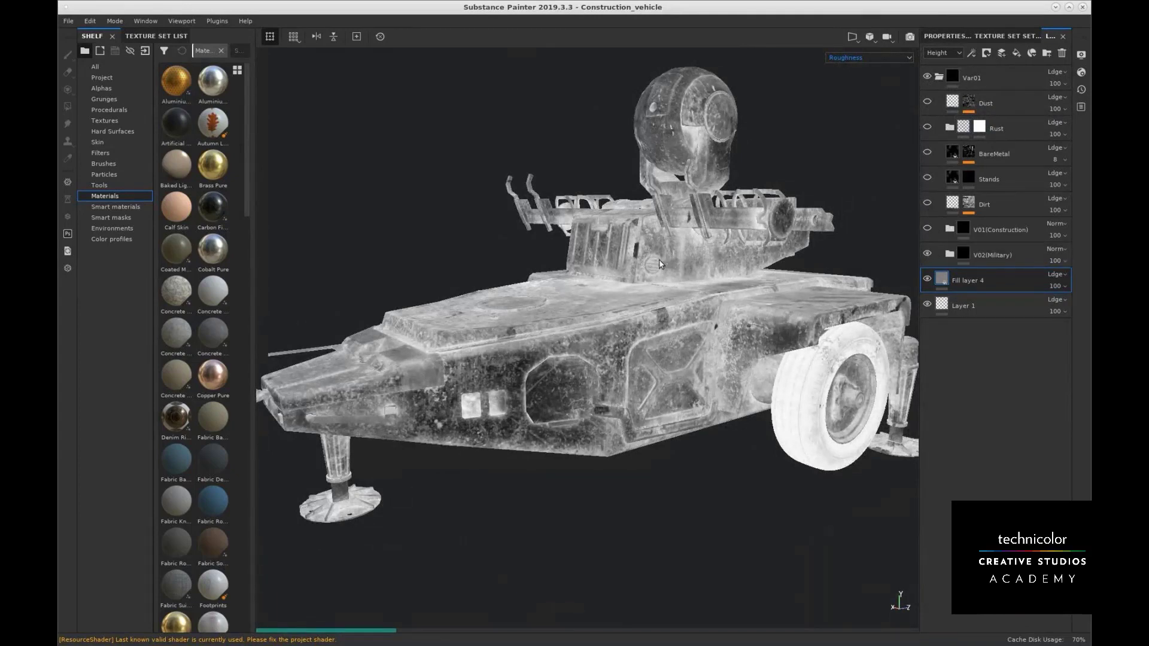
middle_click_drag(738, 249, 737, 243, "alt")
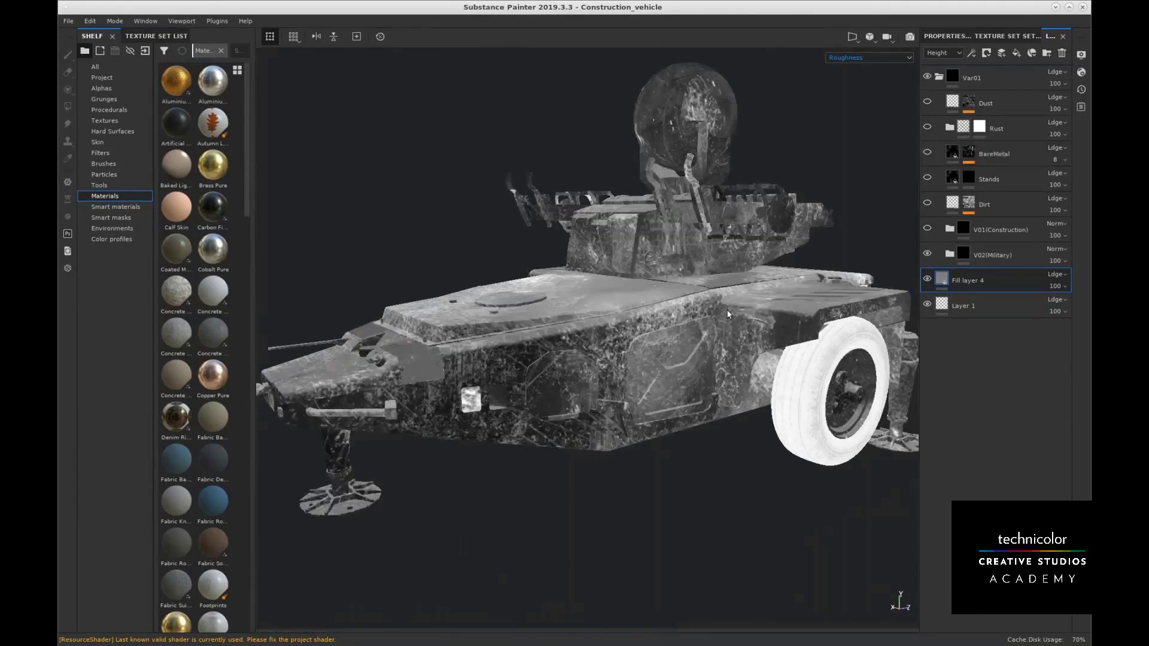
left_click_drag(728, 314, 725, 275, "alt")
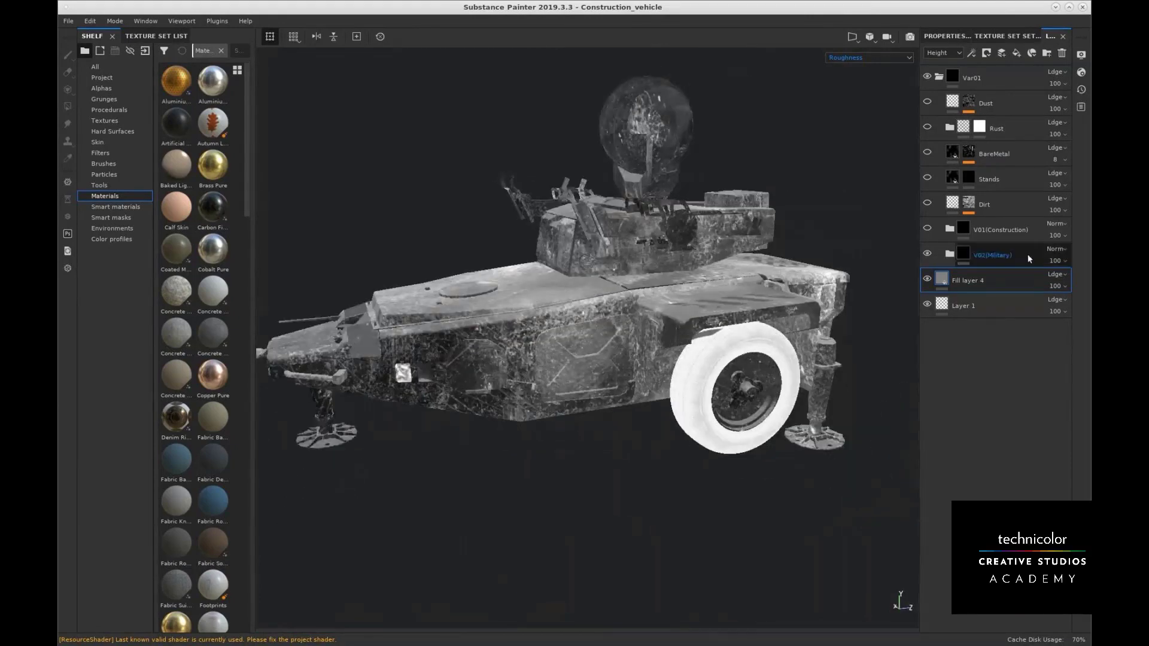
Expand the V02(Military) folder, hide its layers from CC down to the woodland fabric, and inspect the base roughness
left_click(1028, 254)
left_click(948, 254)
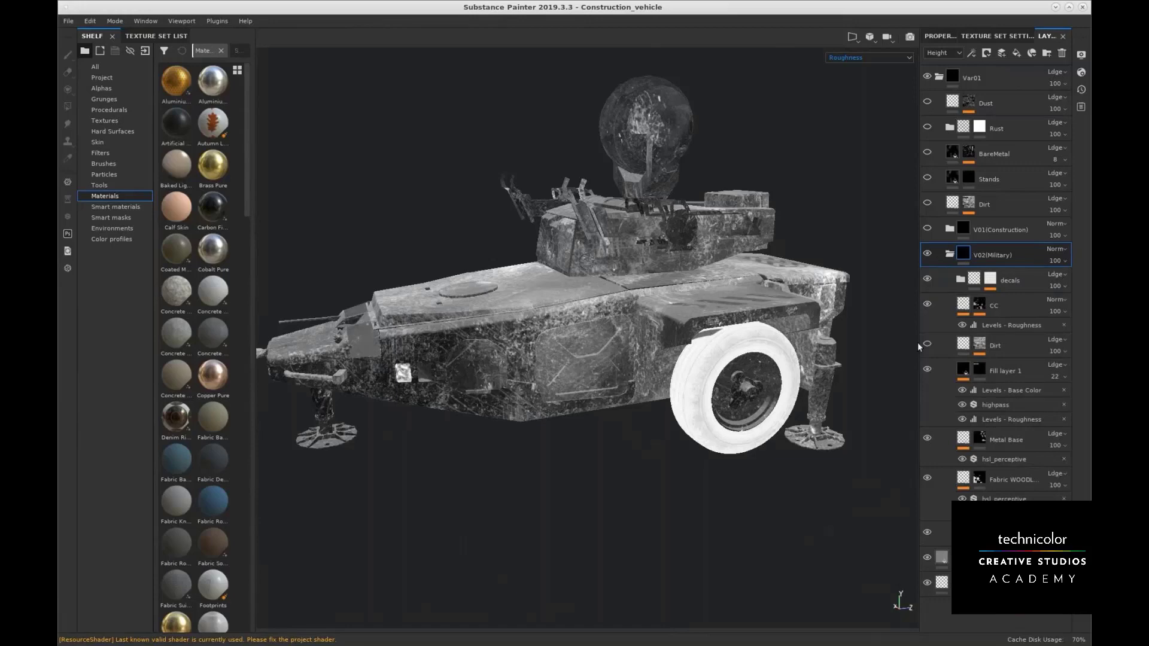
left_click(926, 305)
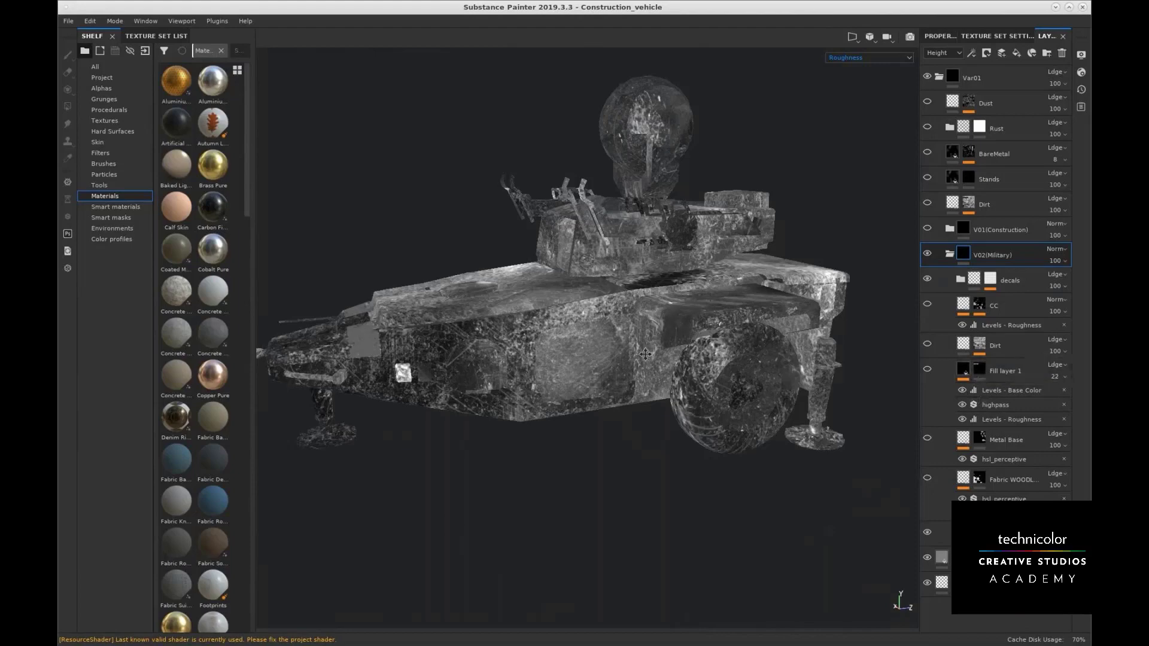
left_click_drag(645, 354, 772, 323, "alt")
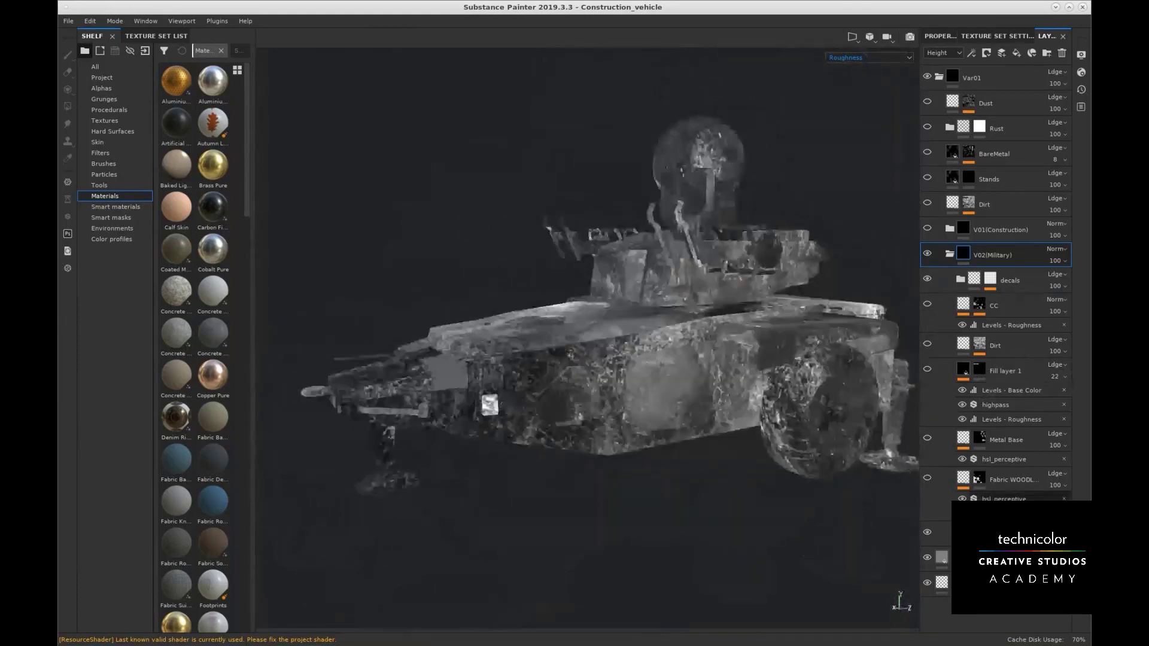
middle_click_drag(540, 361, 595, 387, "alt")
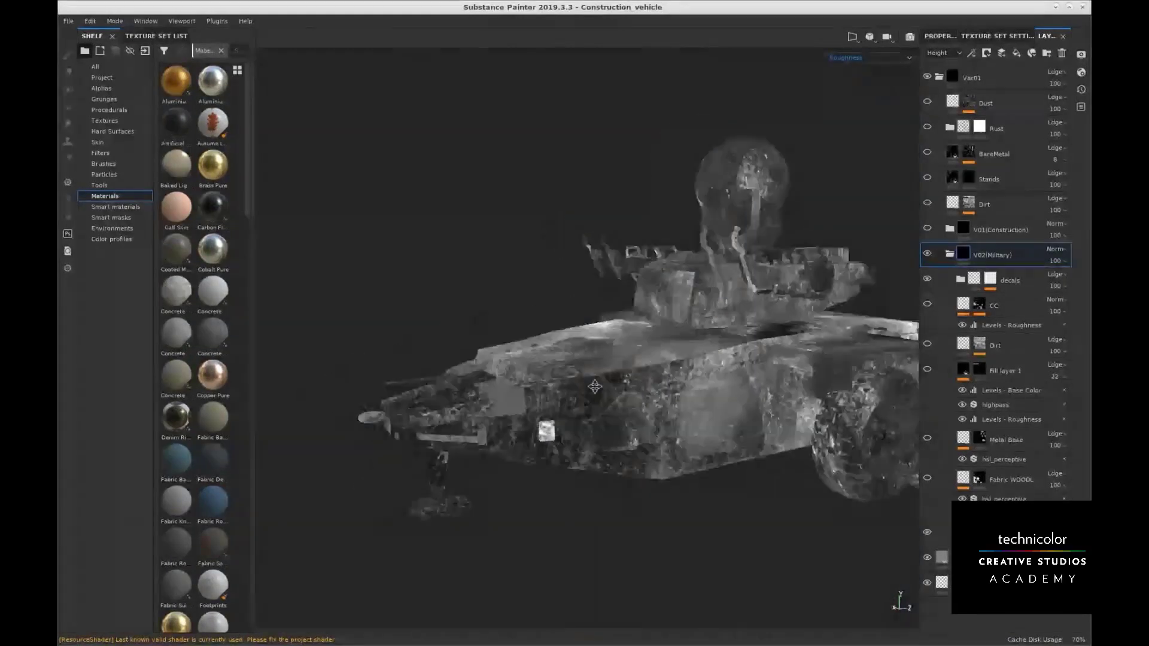
left_click_drag(594, 387, 928, 480, "alt")
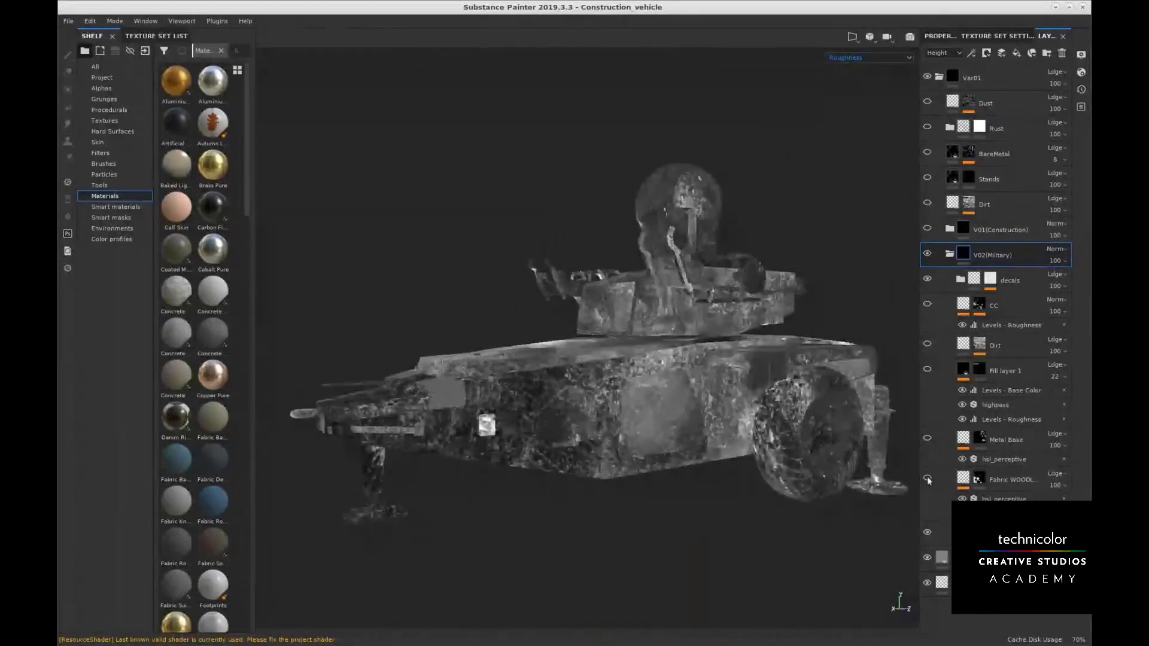
Turn the military folder's fabric, Metal Base, Fill layer 1, Dirt and CC layers back on
left_click(927, 438)
left_click(927, 370)
left_click(927, 343)
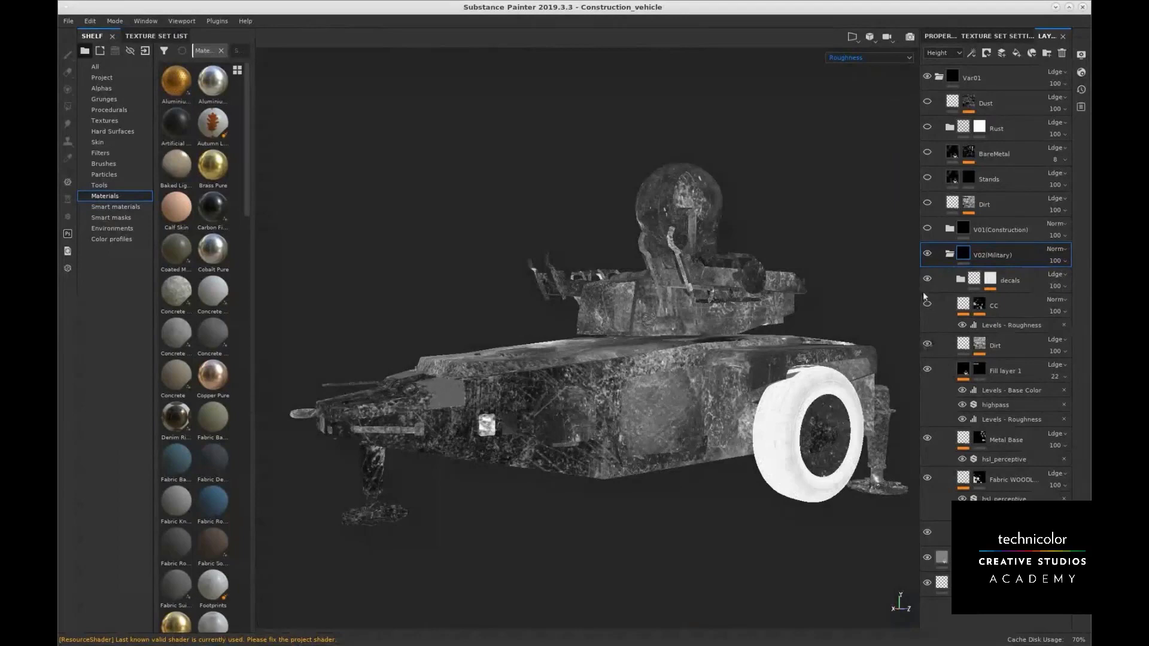
left_click(927, 304)
Return the viewport to Material, collapse the V02(Military) folder, and show the Dust, Rust, BareMetal, Stands and Dirt layers
left_click(892, 58)
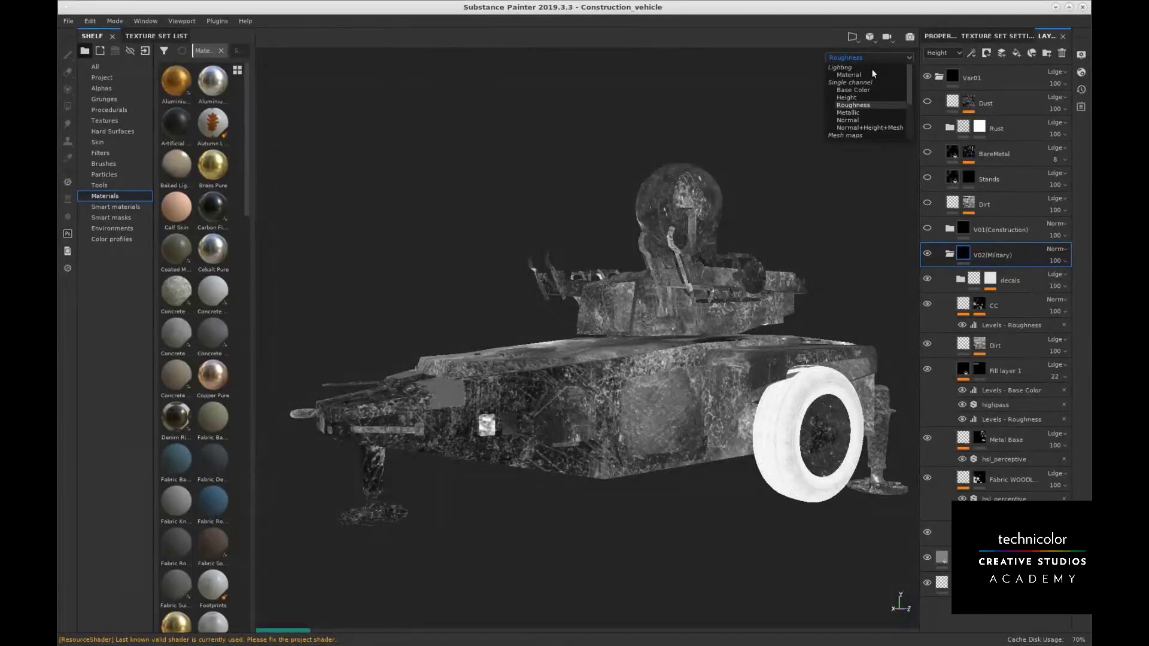
left_click(869, 75)
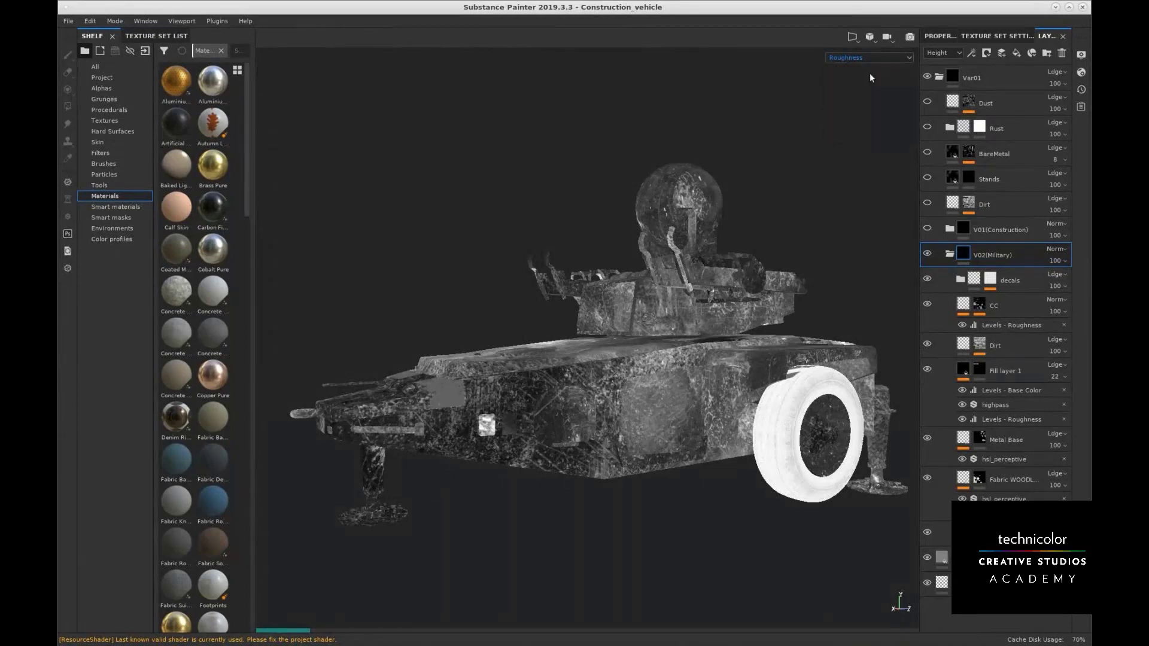
left_click_drag(819, 279, 968, 225, "alt")
left_click(950, 254)
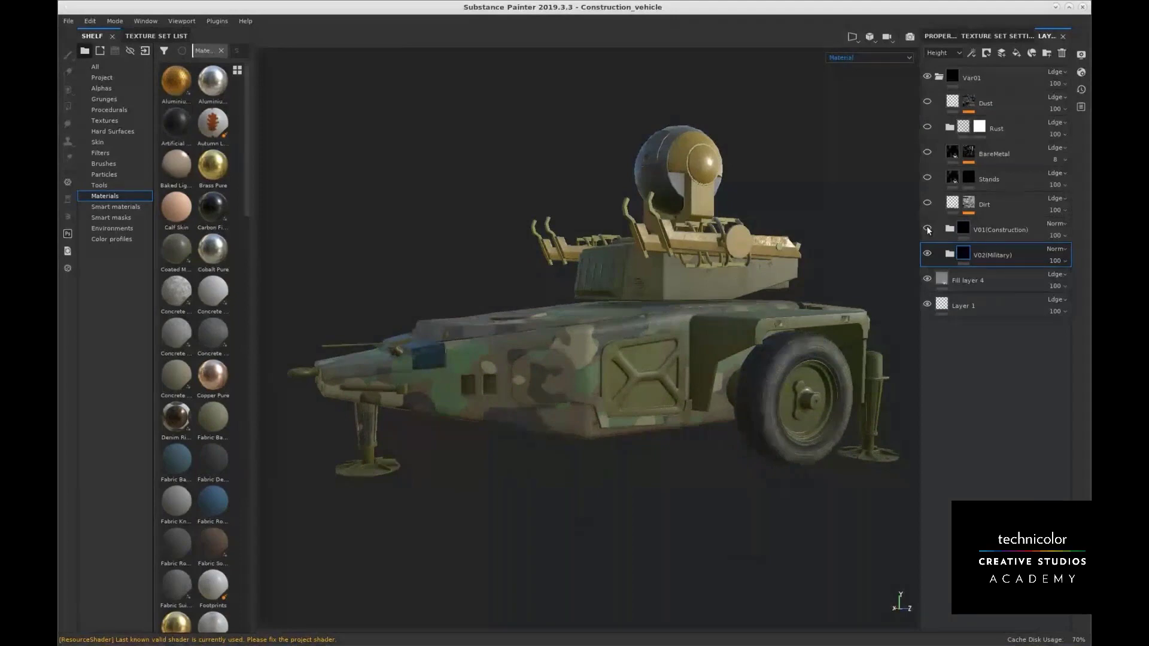
left_click_drag(927, 102, 926, 205)
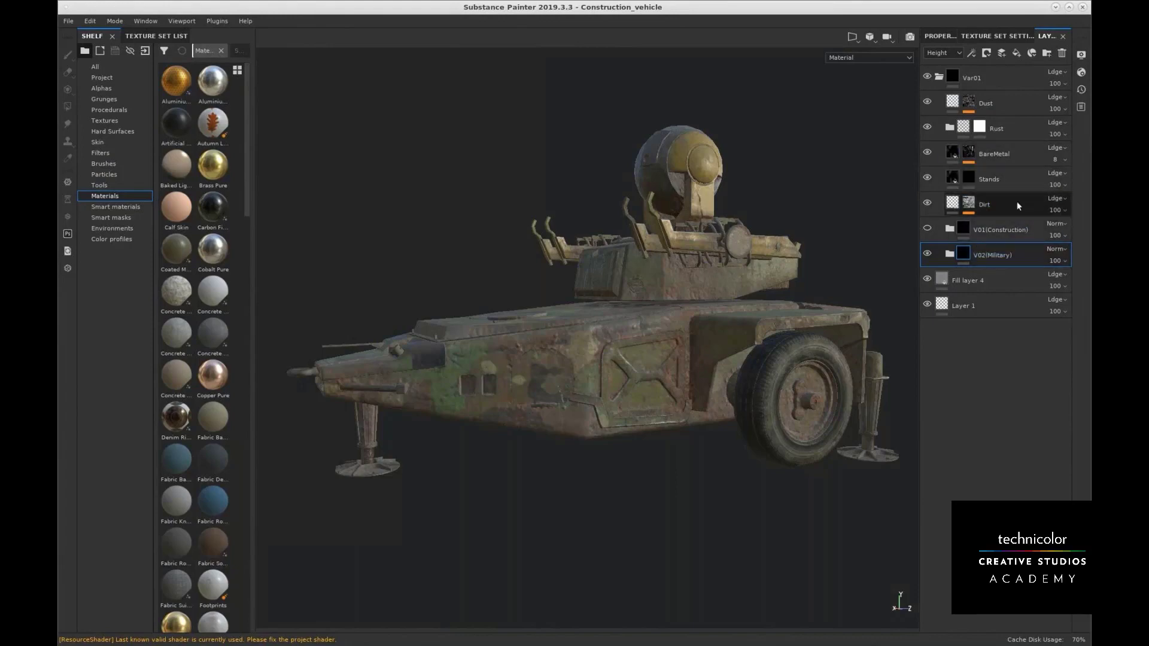
Collapse the Var01 folder and hide both it and Fill layer 4, leaving the vehicle untextured
left_click(939, 77)
left_click(927, 77)
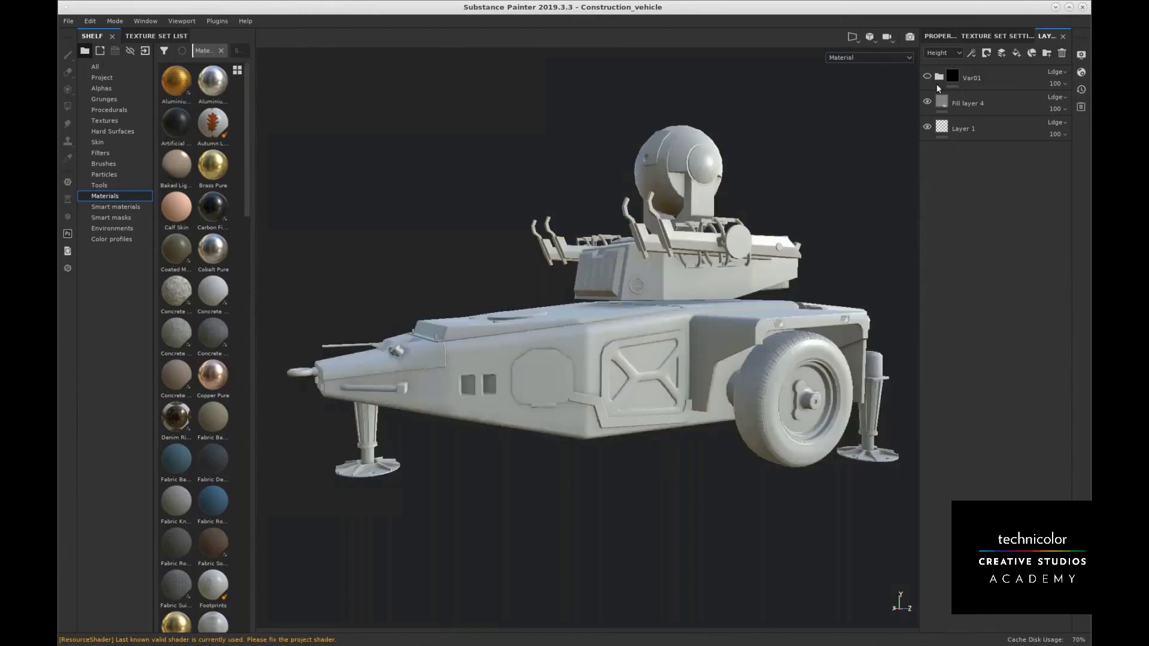
left_click_drag(718, 246, 714, 293, "alt")
left_click(1013, 77)
left_click_drag(692, 225, 673, 225, "alt")
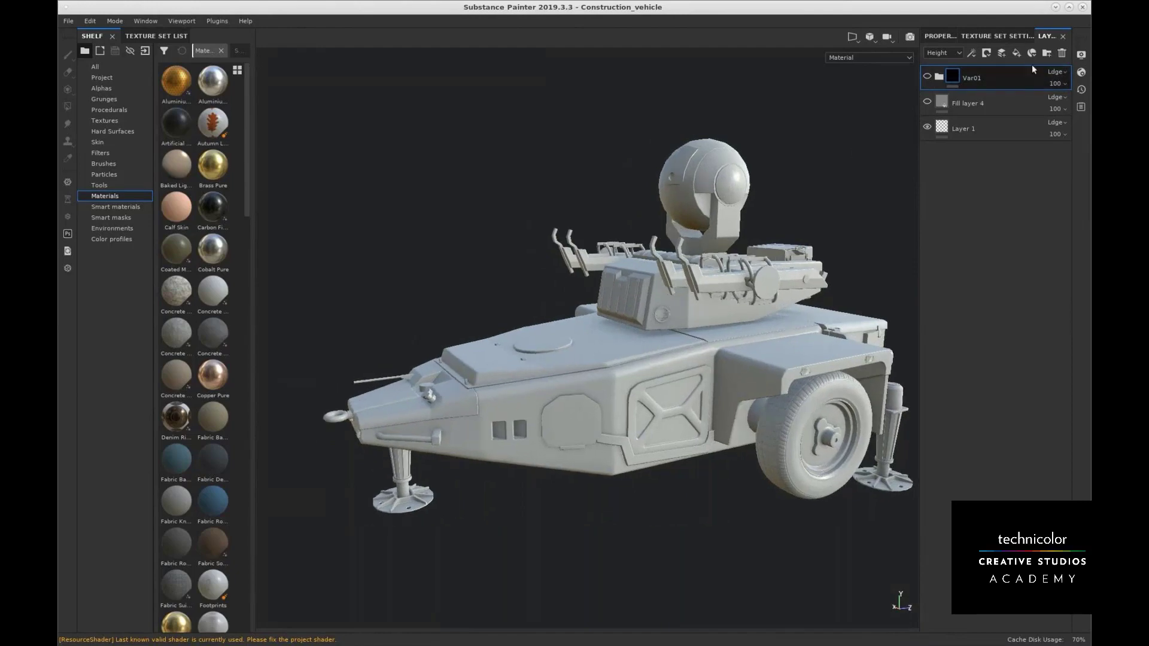
Add a fill layer above Var01 and set its base color to yellow-orange (R 0.568, G 0.276, B 0.019)
left_click(1017, 56)
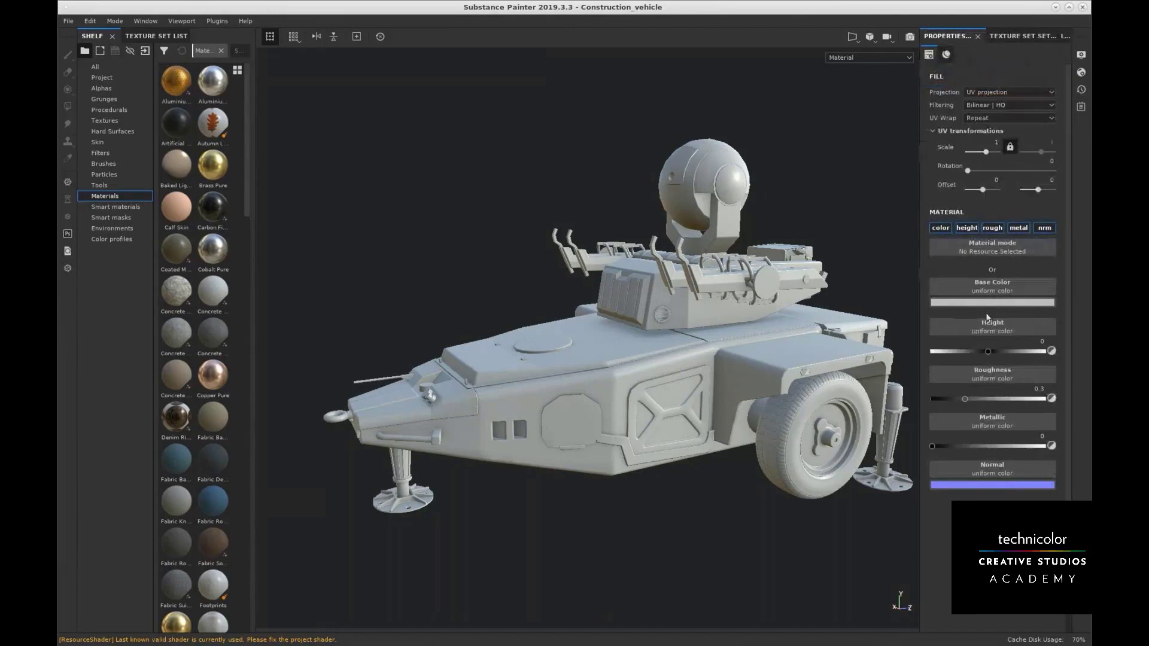
left_click(1001, 303)
left_click(1030, 407)
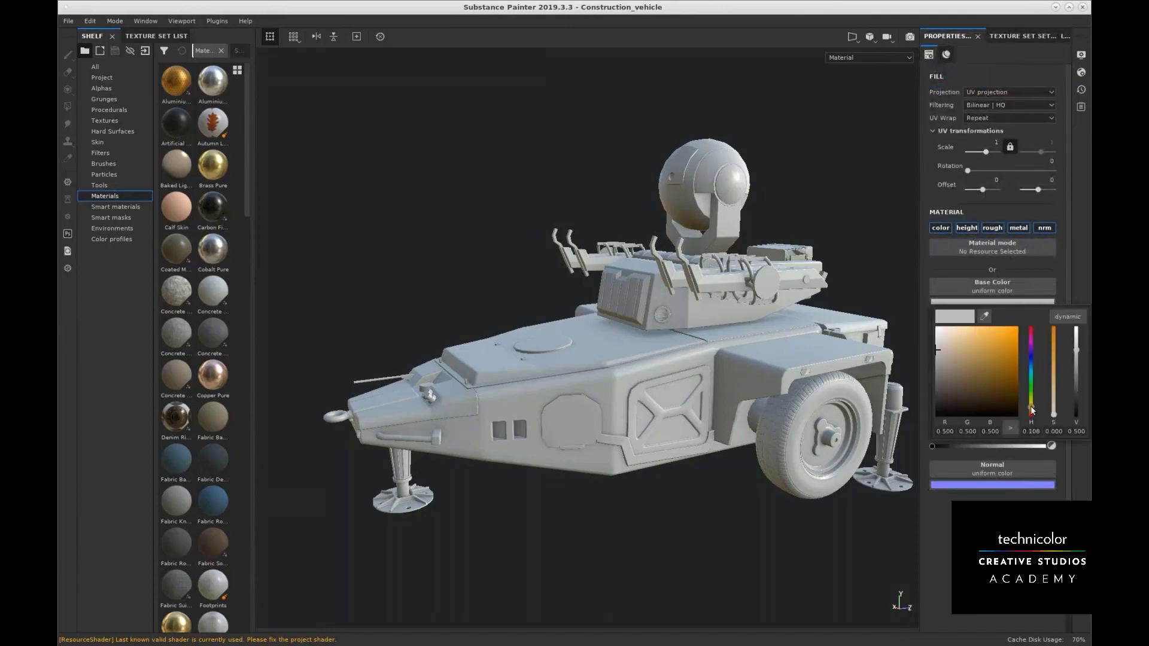
mouse_move(988, 371)
left_mouse_down()
mouse_move(1008, 358)
mouse_move(1001, 346)
left_mouse_up()
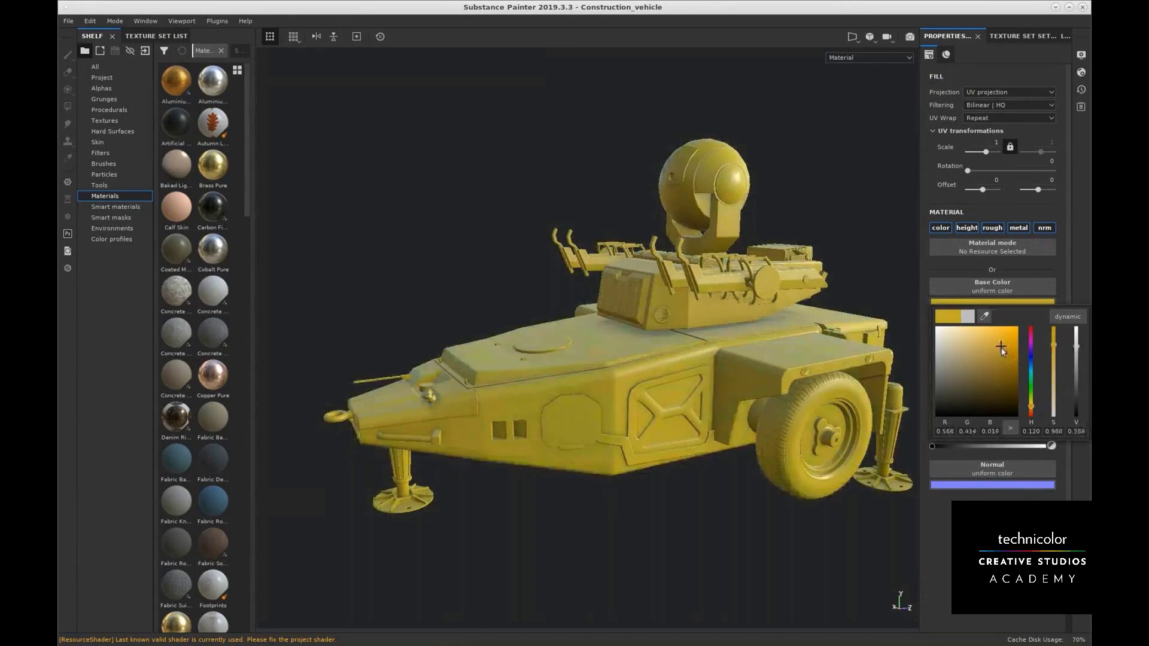
left_click(1031, 412)
left_click(1031, 412)
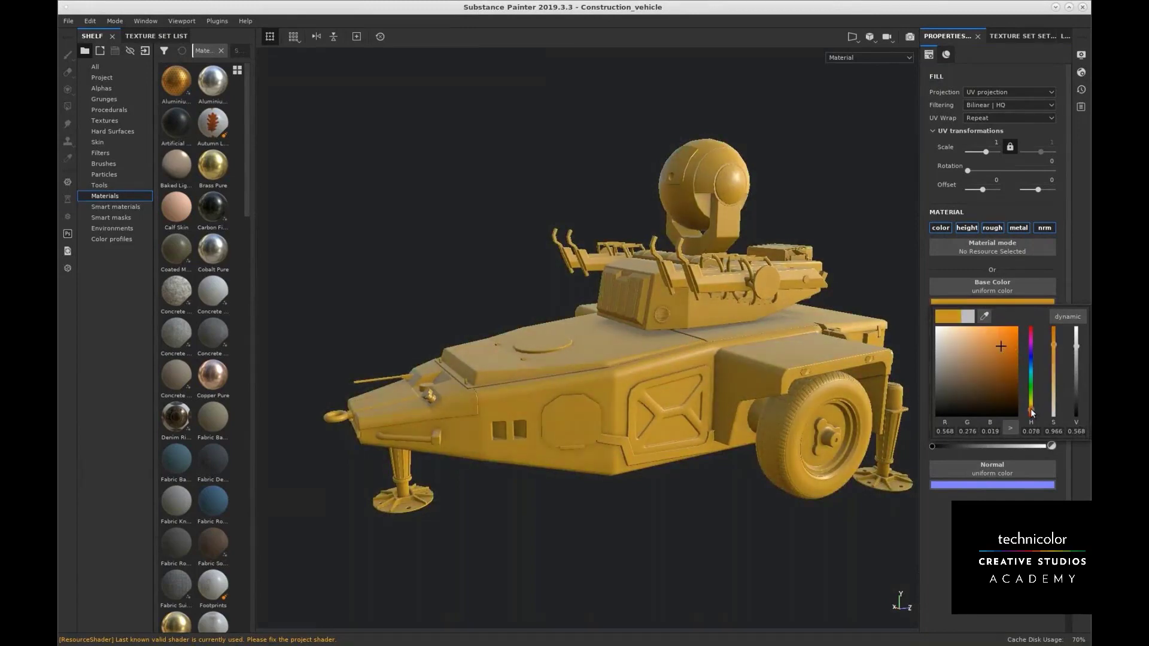
Inspect the yellow-orange fill on the vehicle and bring the layer stack back into view
left_click_drag(673, 307, 584, 336, "alt")
right_click_drag(584, 335, 687, 328, "alt")
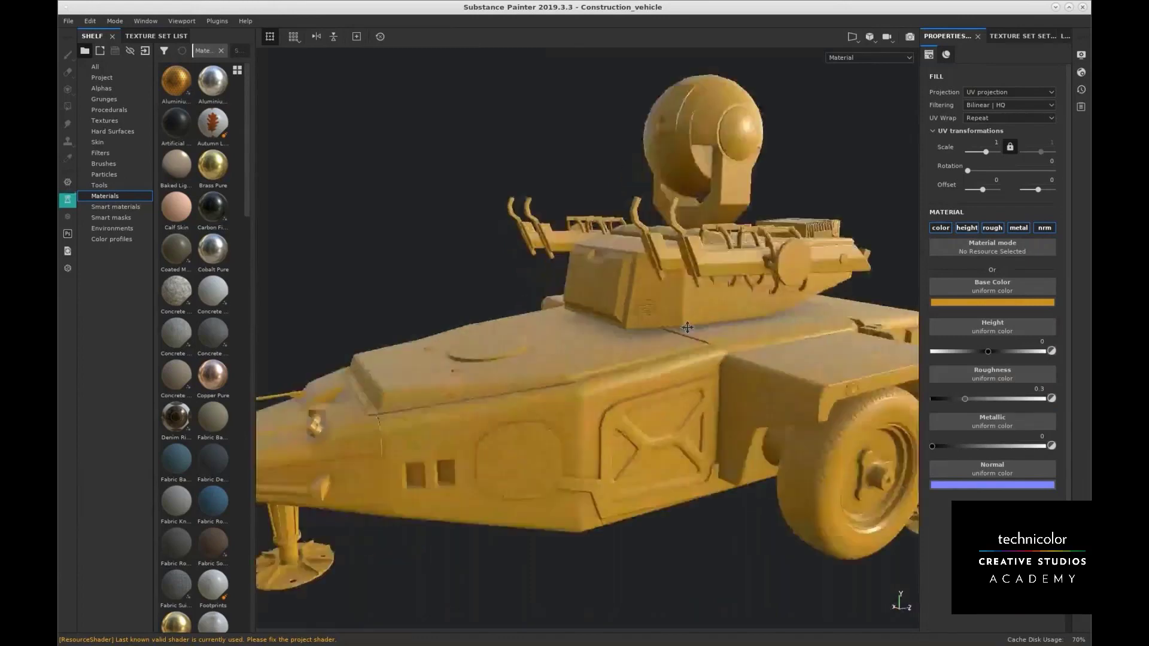
middle_click_drag(687, 328, 667, 297, "alt")
left_click(1005, 39)
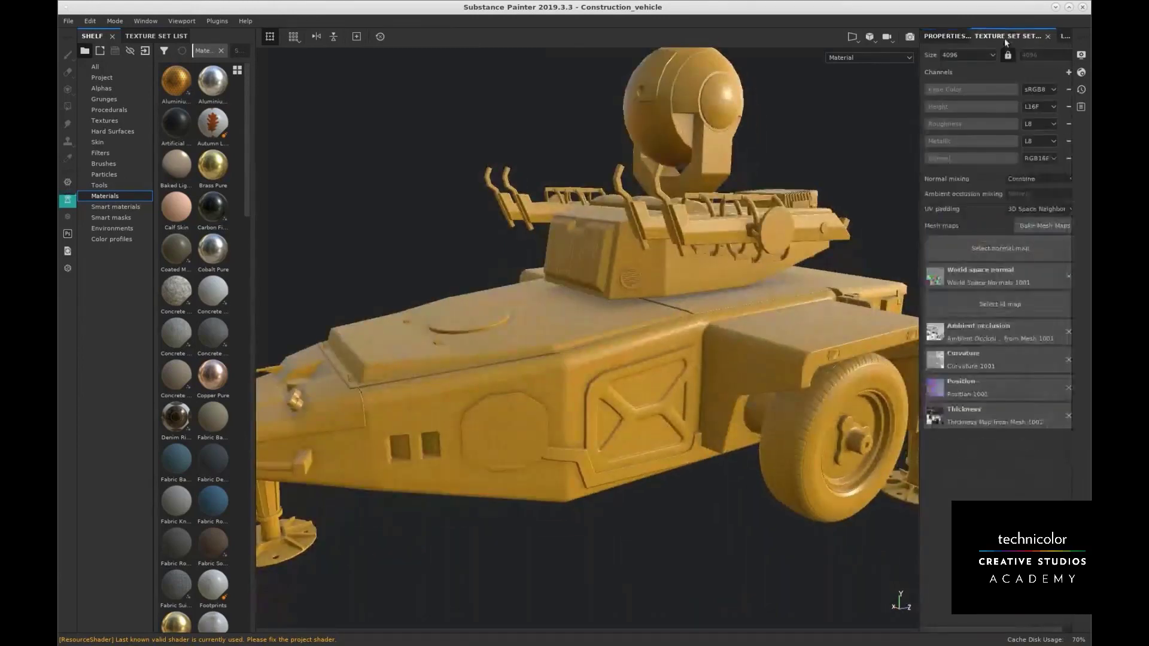
left_click(1064, 37)
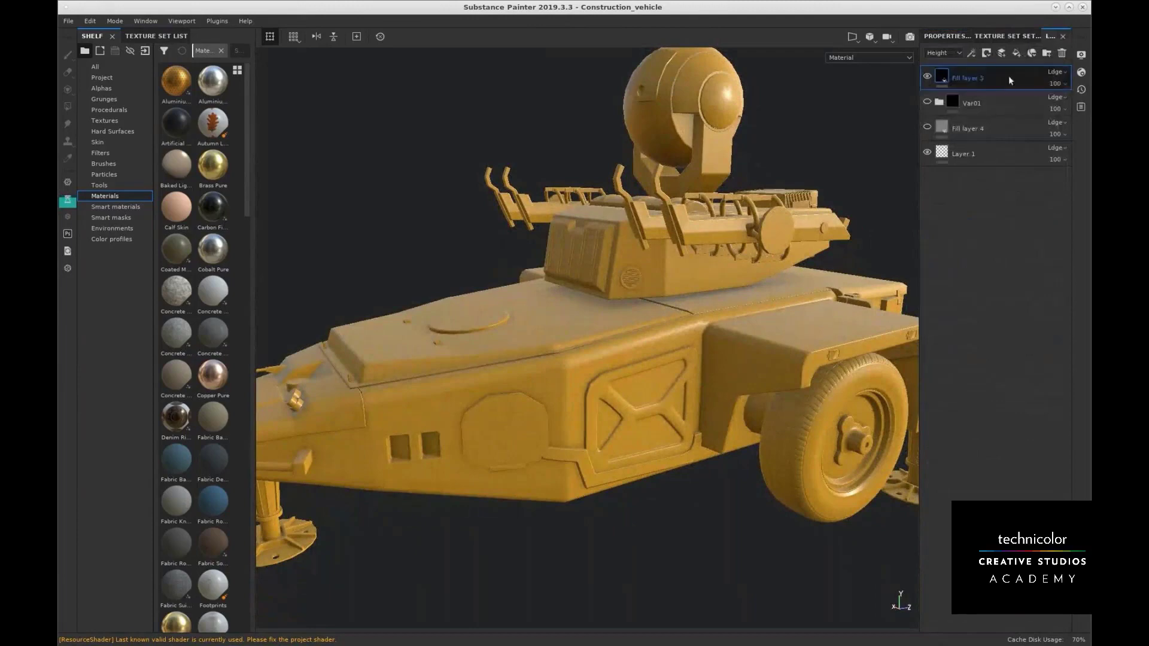
middle_click_drag(691, 249, 735, 216, "alt")
scroll(735, 216, "down", 1)
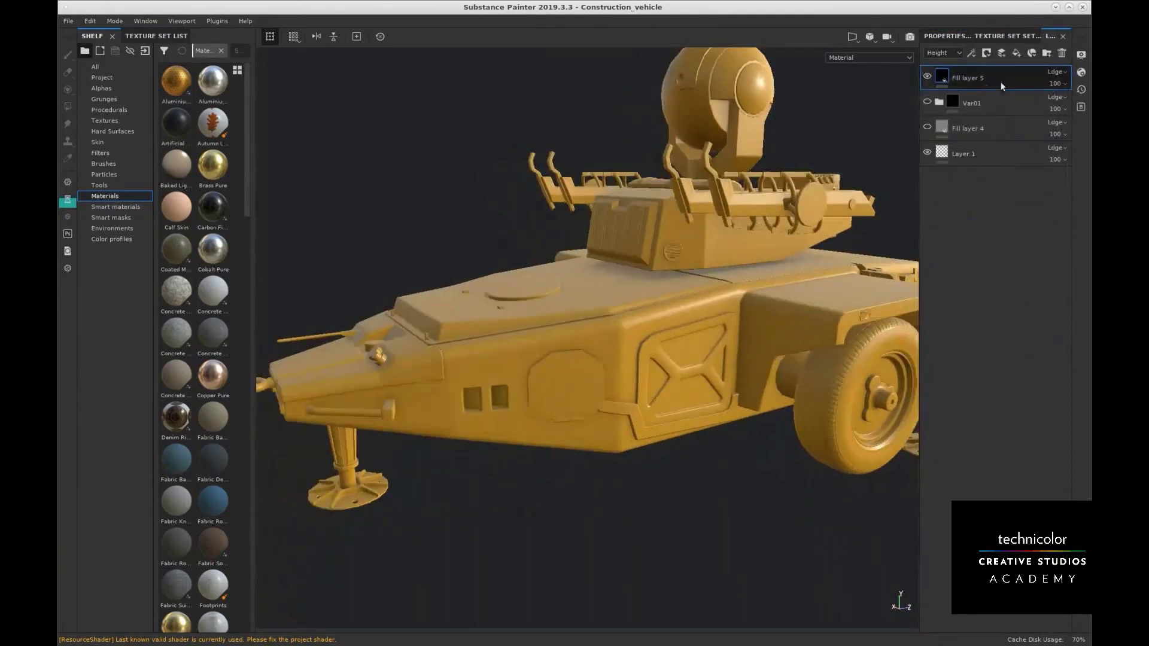
Add a fill layer above Fill layer 5, show its material properties and save the project
left_click(1016, 53)
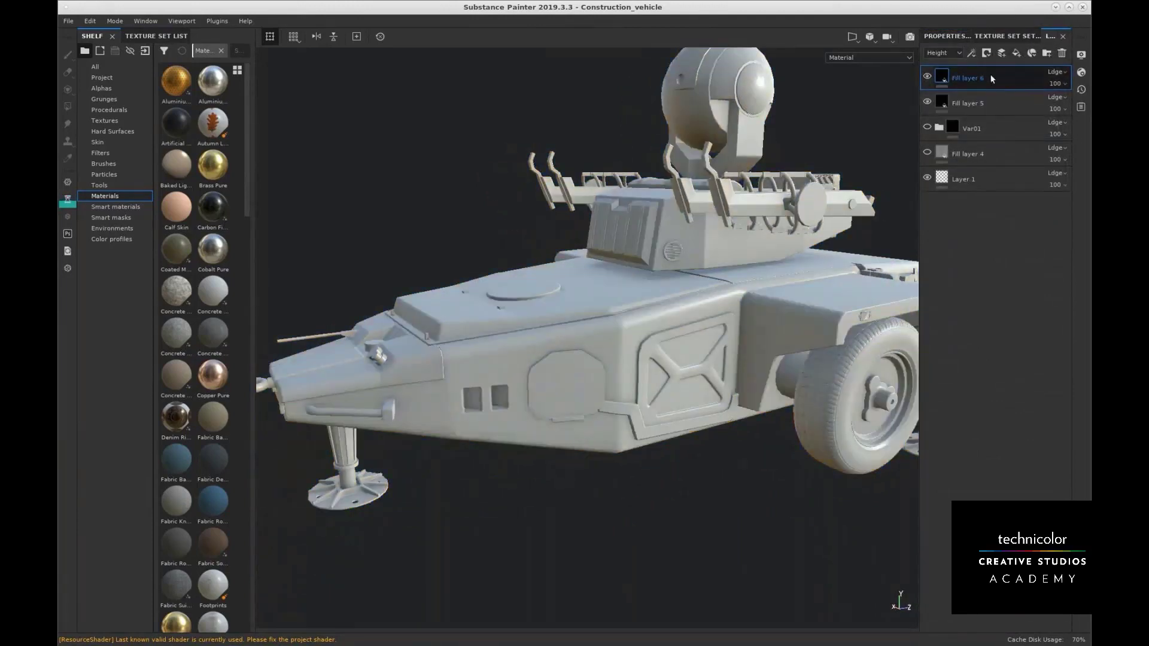
left_click(939, 36)
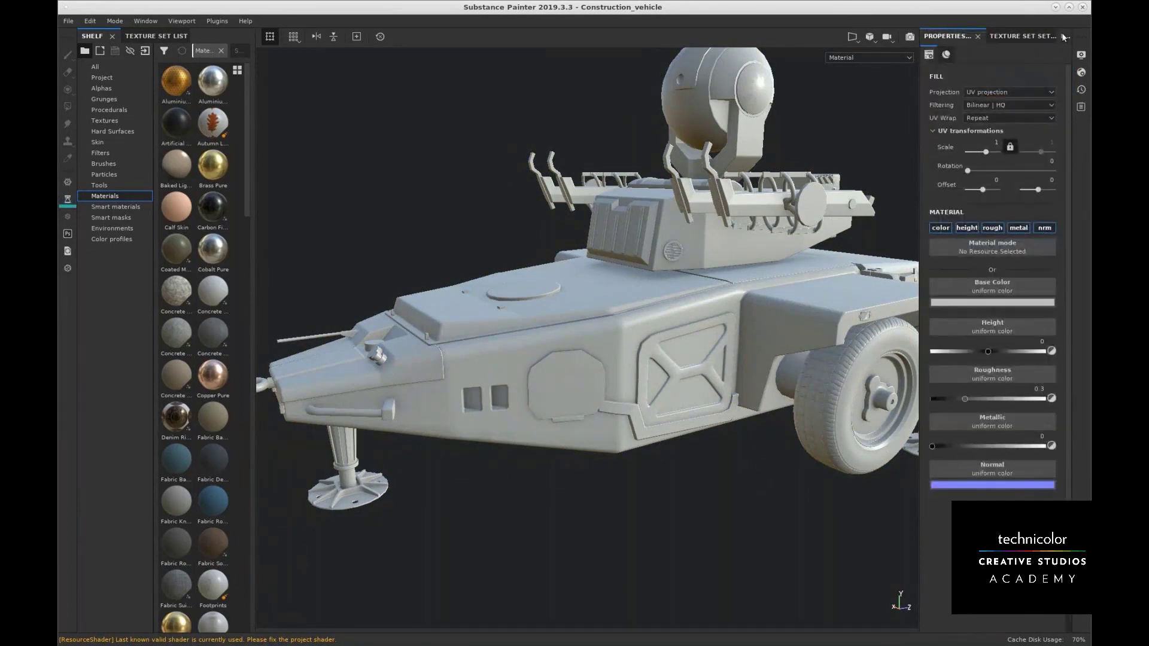
left_click(1062, 35)
left_click(1012, 37)
left_click(942, 37)
key("ctrl+s")
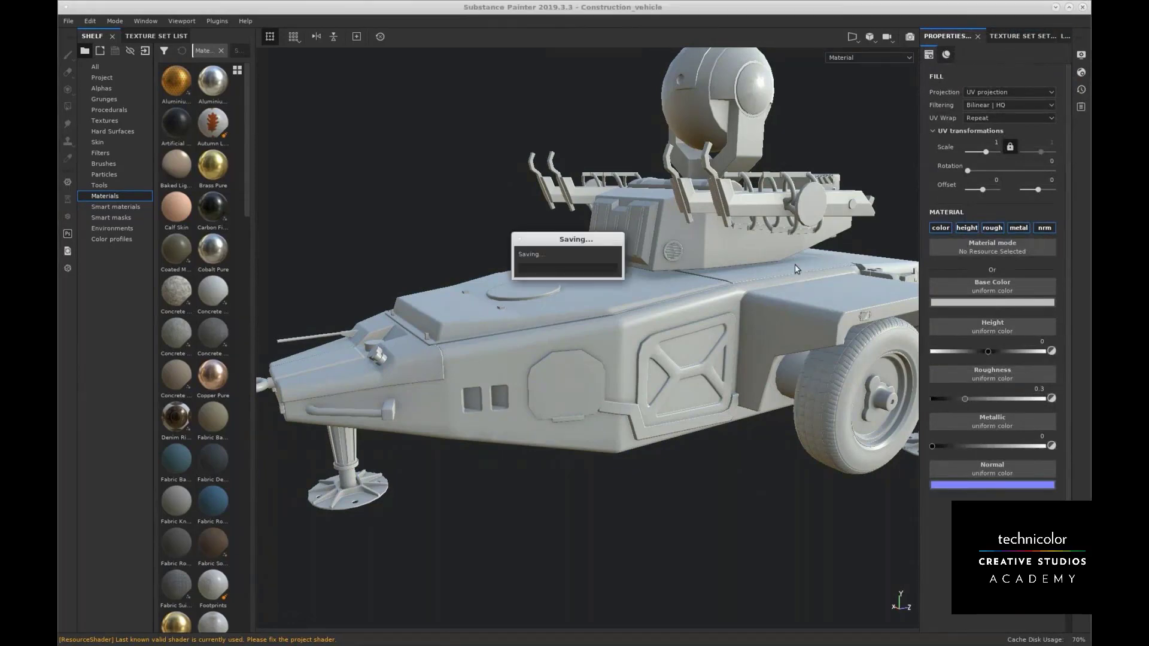
left_click_drag(562, 237, 588, 233)
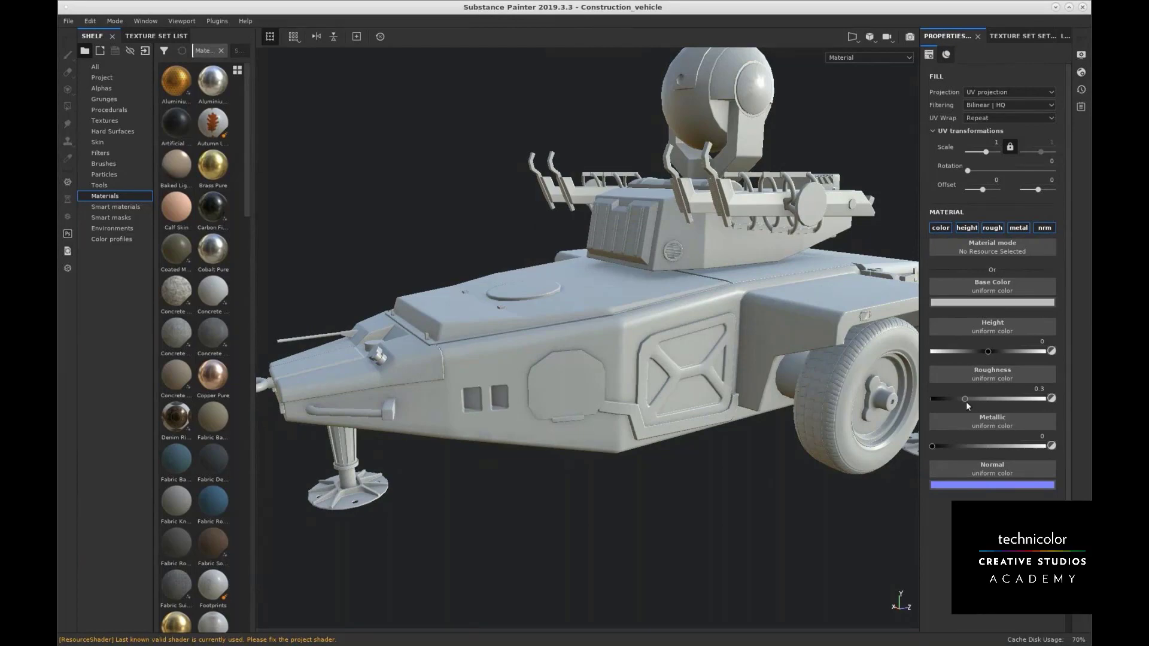
Set the new fill layer's metallic to 1 and its roughness to about 0.13 for a shiny bare-metal look
left_click_drag(966, 398, 935, 401)
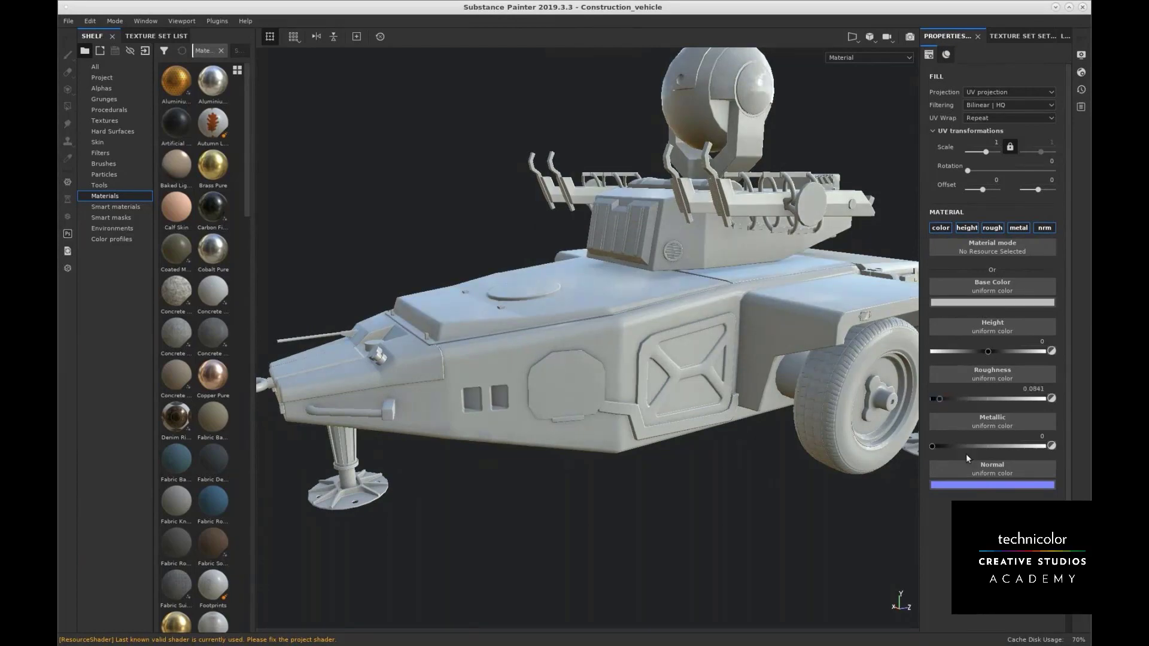
left_click_drag(935, 447, 1076, 449)
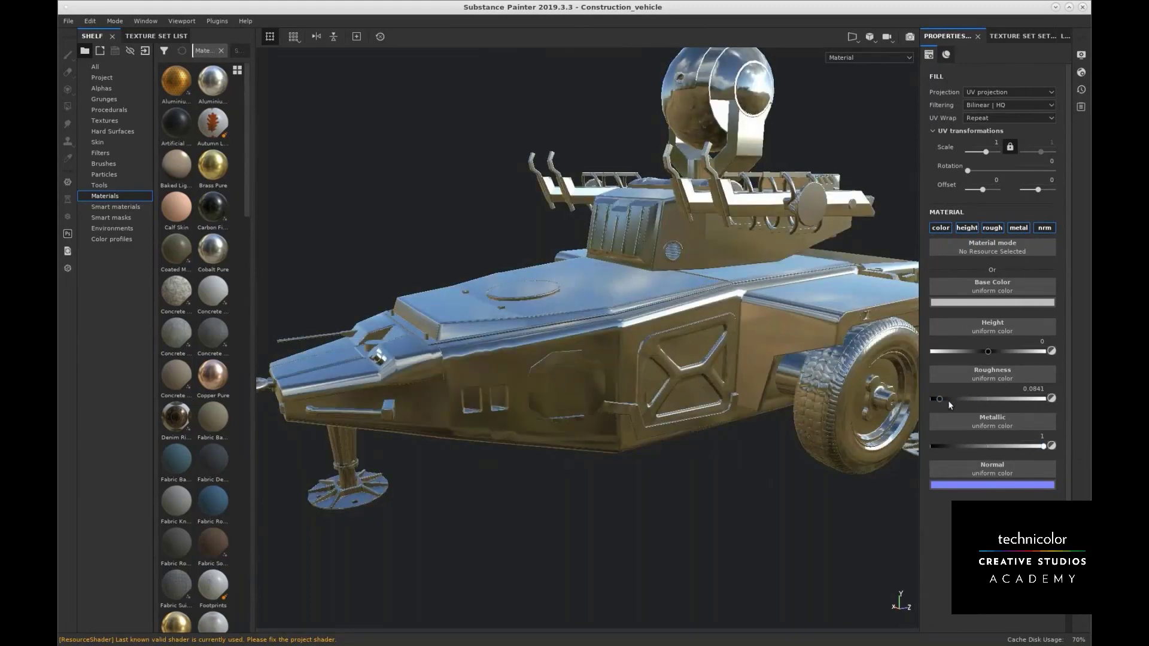
left_click_drag(941, 397, 945, 399)
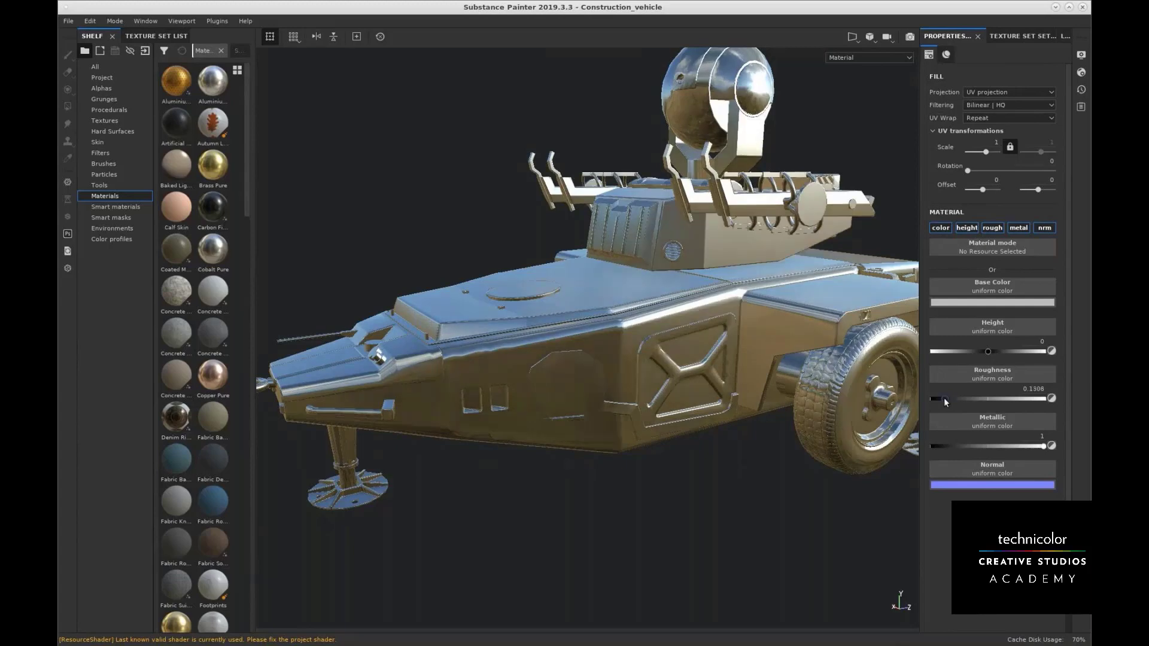
left_click_drag(622, 280, 677, 275, "alt")
Rename the metallic fill layer as Metal and Fill layer 5 as Color
left_click(997, 37)
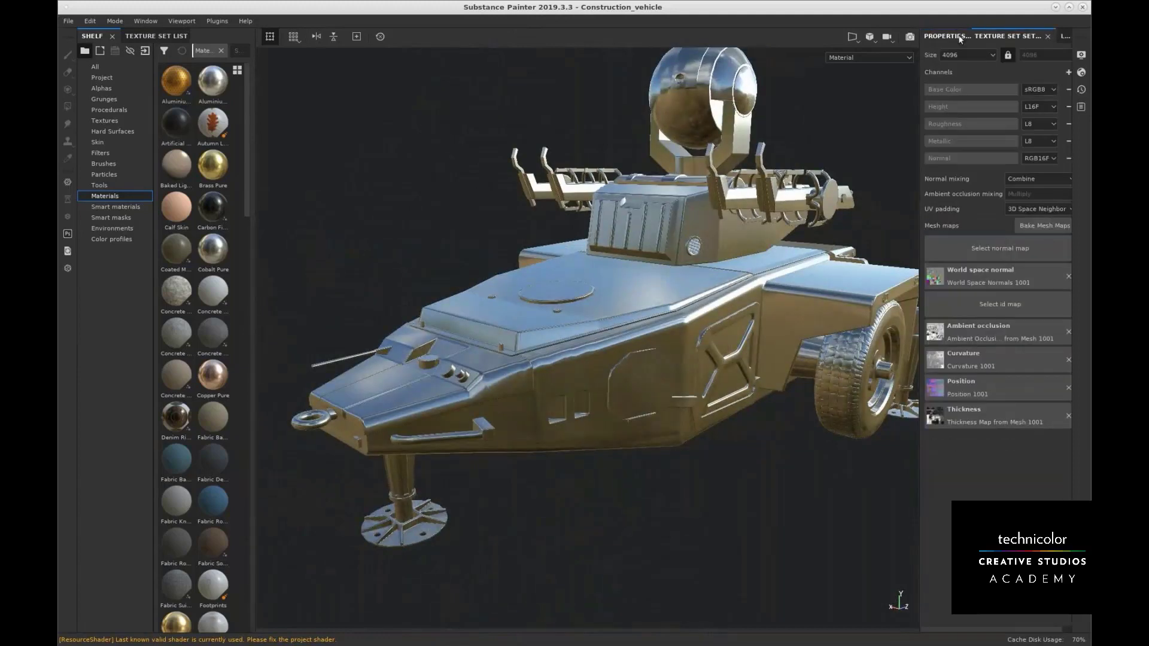
left_click(1065, 39)
double_click(1032, 74)
type("M")
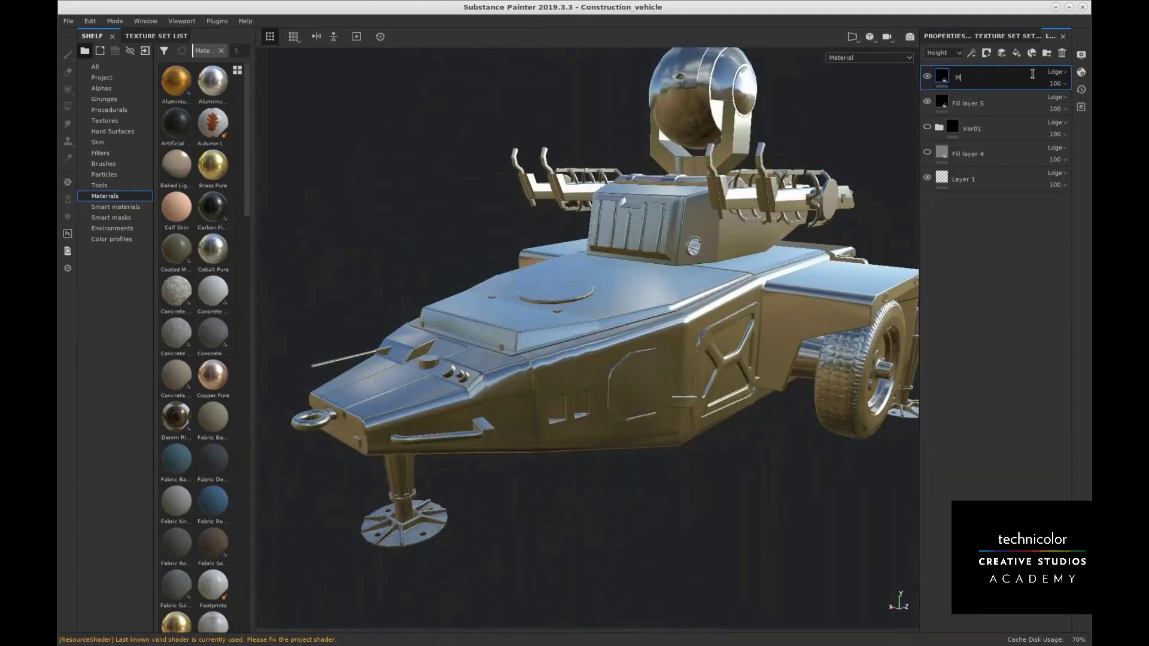
type("etal")
key("Return")
double_click(992, 99)
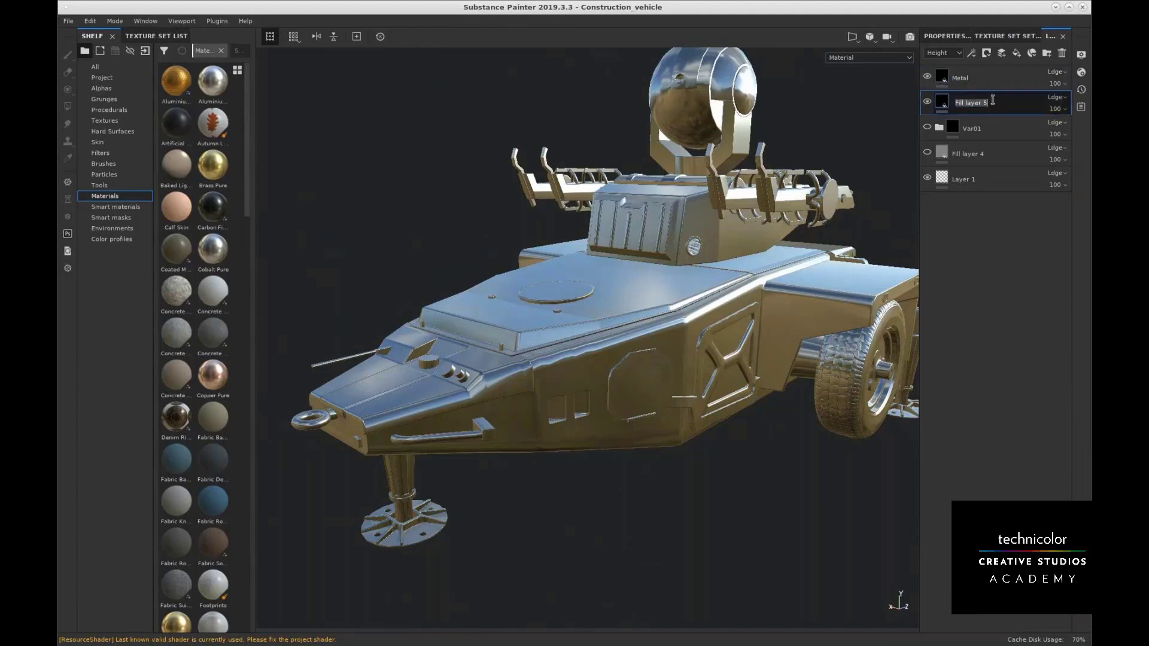
type("Color")
key("Return")
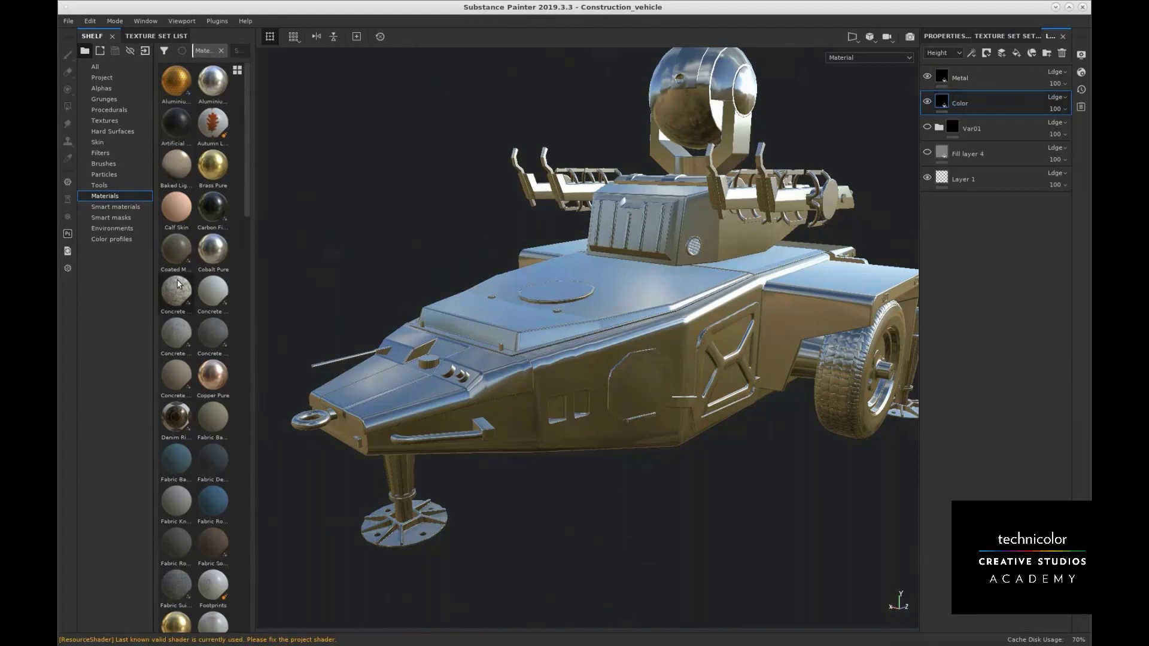
Show the smart masks in the shelf and widen the shelf to five thumbnails per row
left_click(111, 217)
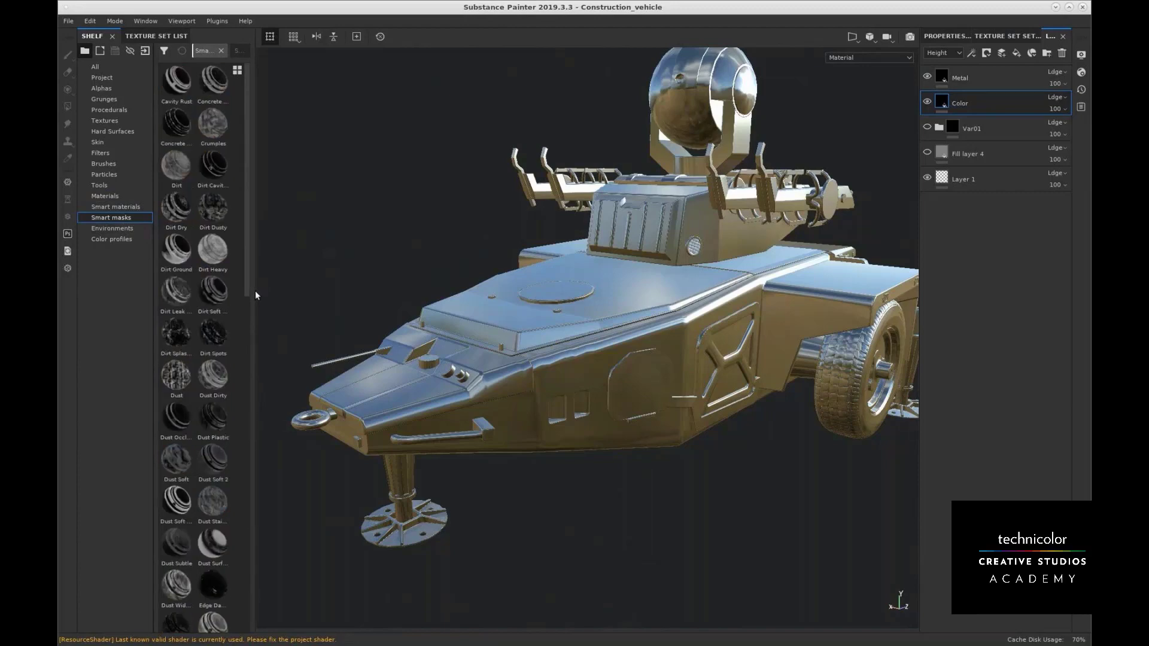
mouse_move(255, 292)
left_mouse_down()
mouse_move(354, 294)
mouse_move(302, 256)
mouse_move(354, 257)
left_mouse_up()
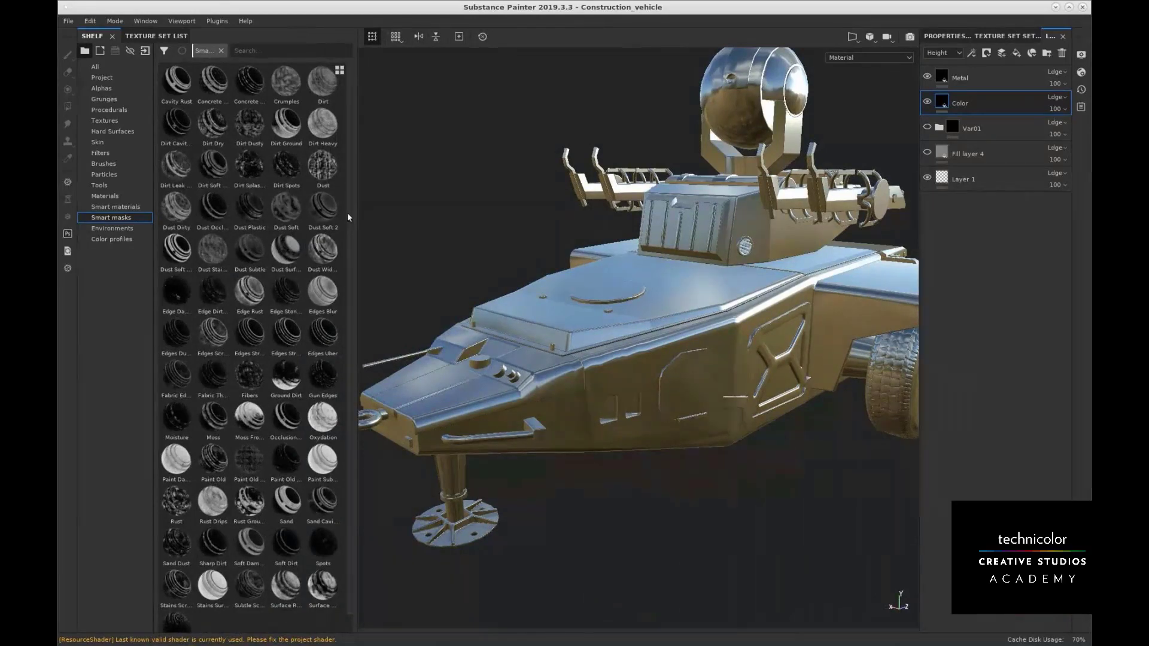
scroll(352, 241, "down", 1)
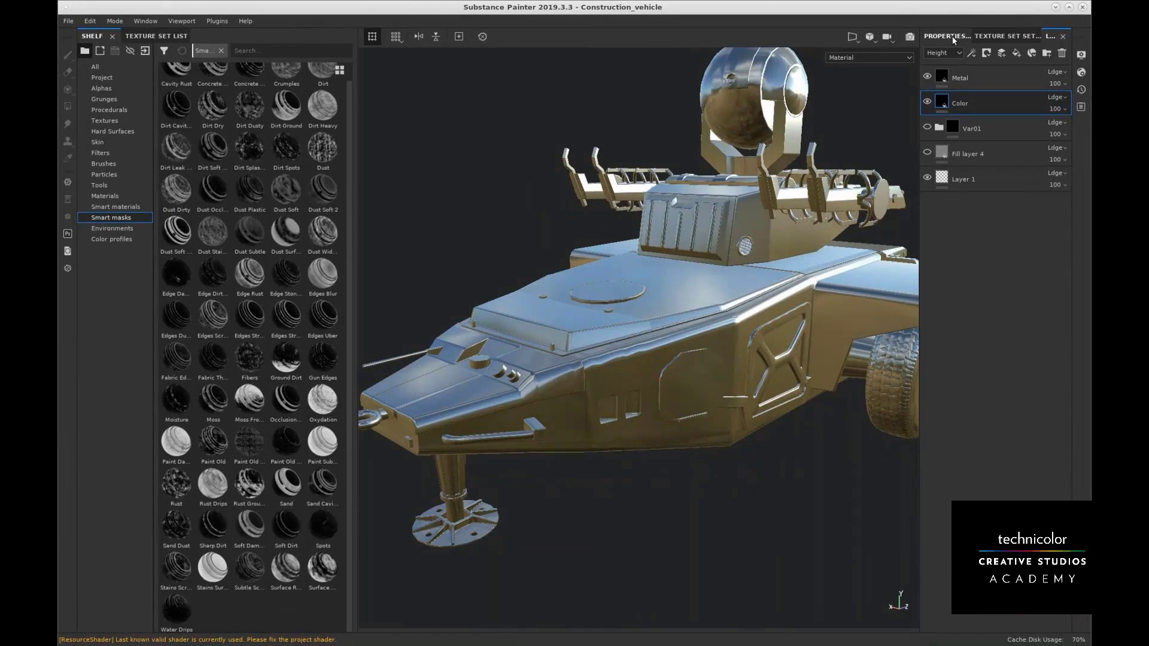
Show the Grunges category in the shelf and look through its textures
left_click(114, 100)
scroll(293, 233, "down", 2)
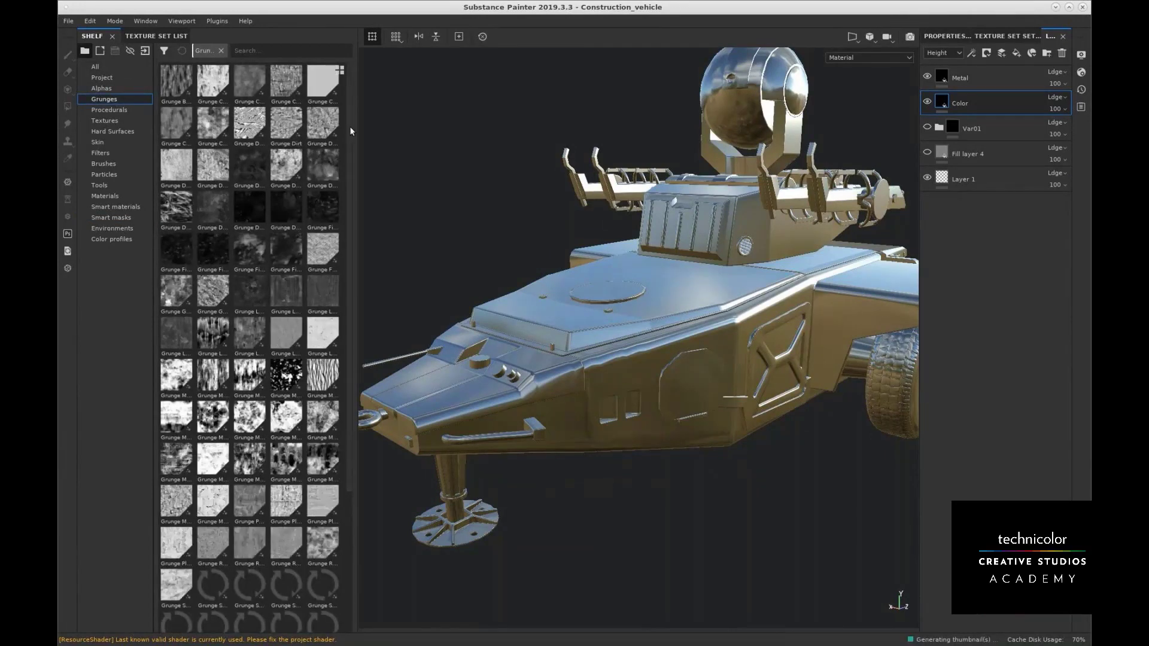
scroll(350, 324, "up", 2)
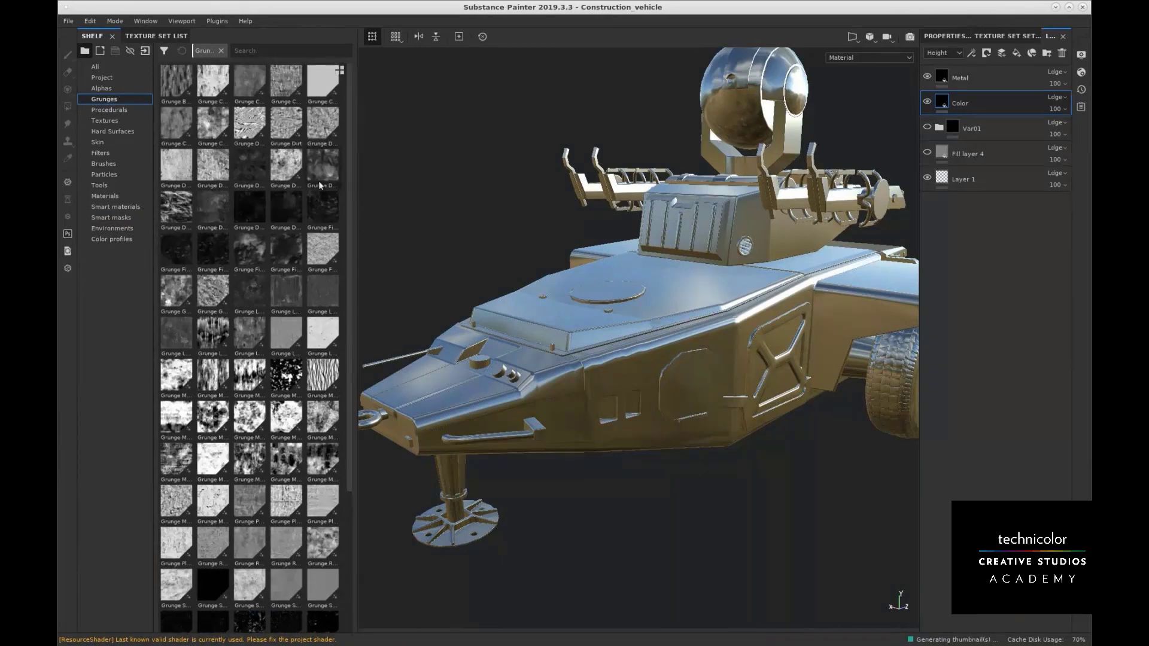
scroll(351, 324, "down", 4)
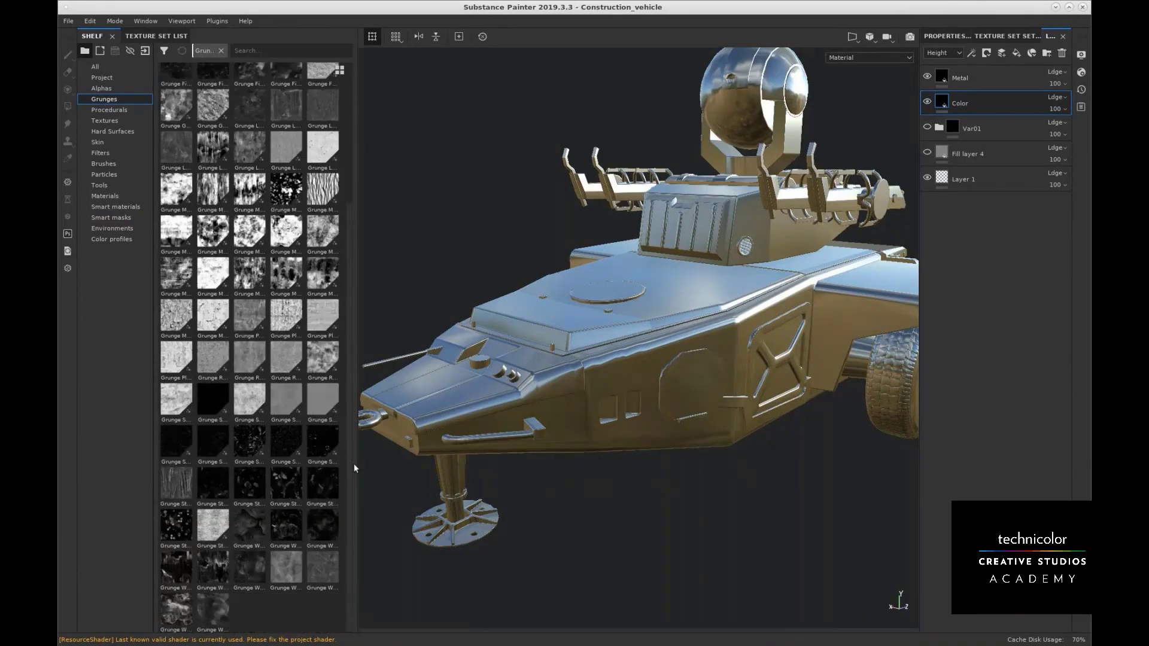
mouse_move(216, 314)
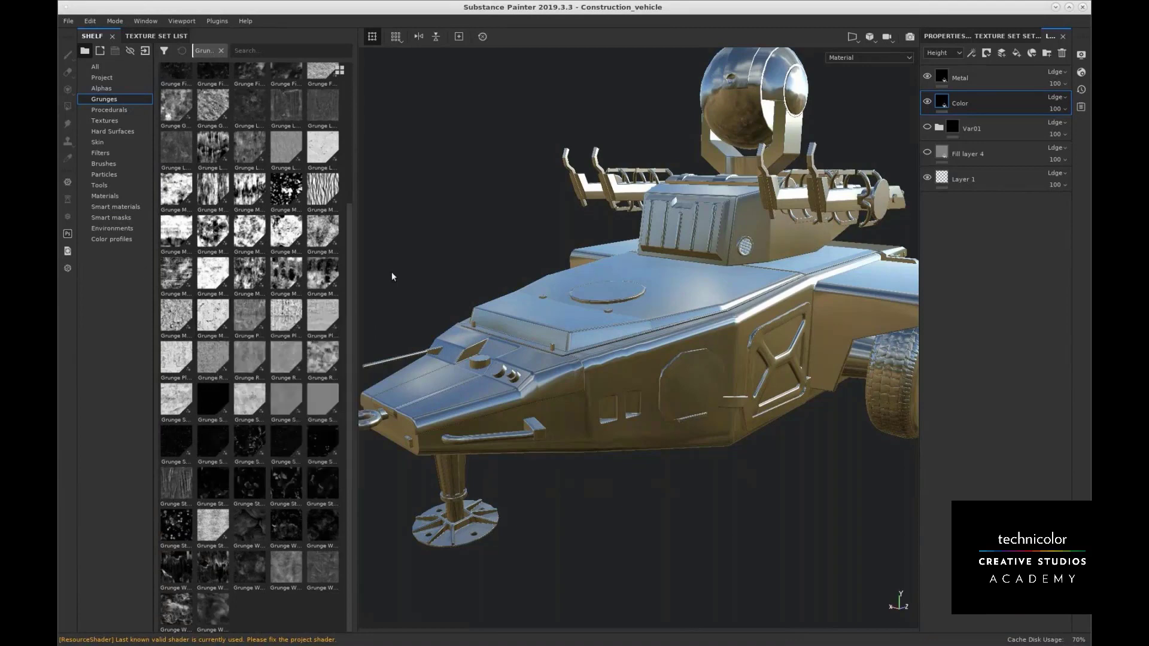
Add a black mask to the Metal layer and inspect the vehicle
left_click(993, 77)
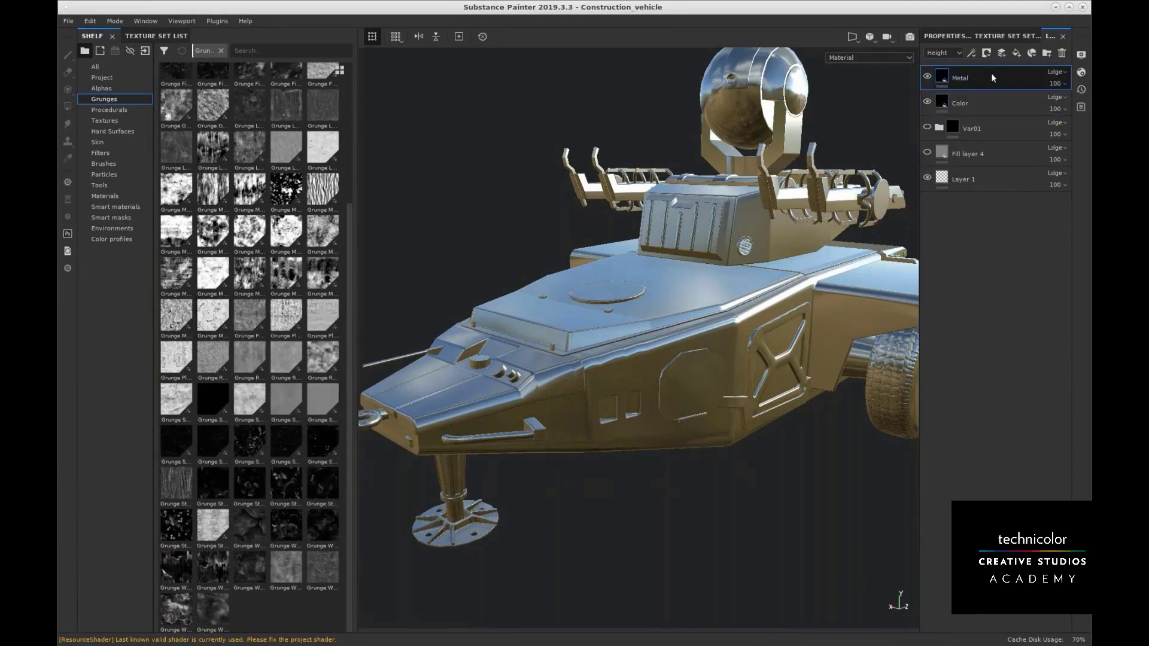
right_click(983, 74)
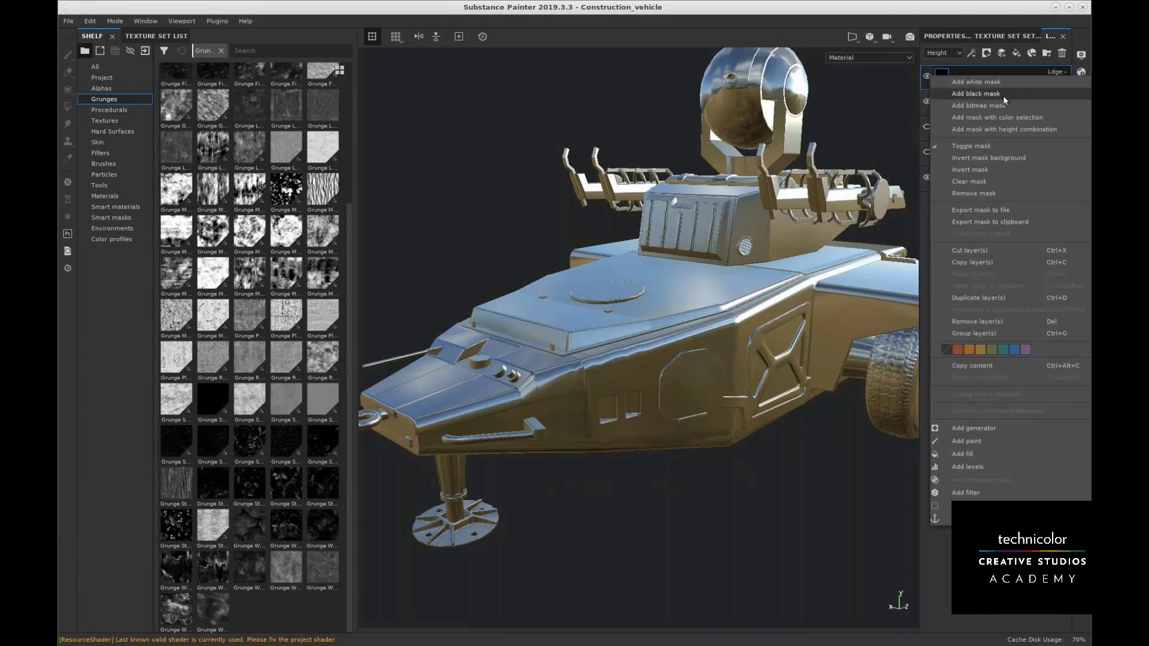
left_click(1003, 95)
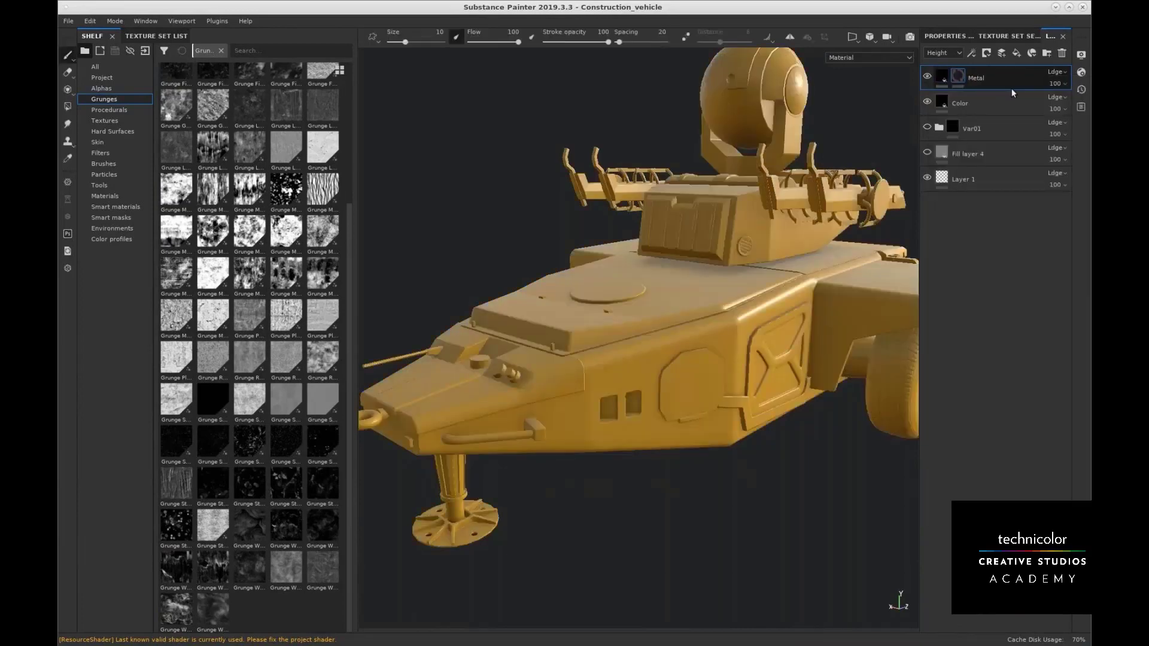
middle_click_drag(656, 232, 656, 205, "alt")
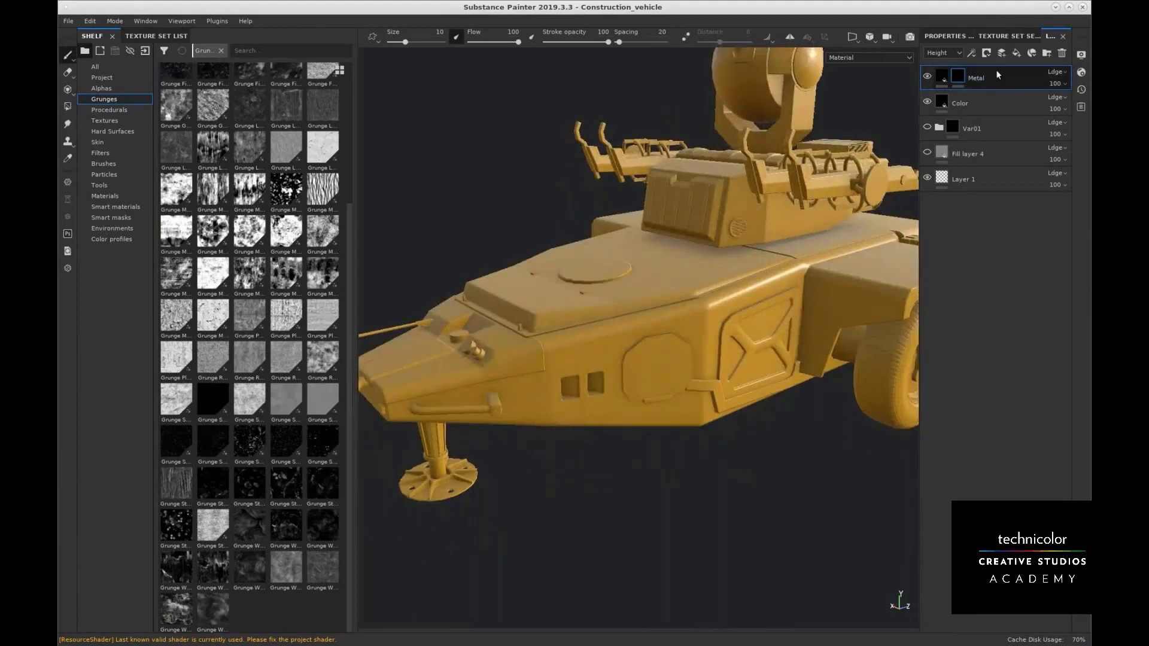
left_click_drag(658, 220, 661, 234, "alt")
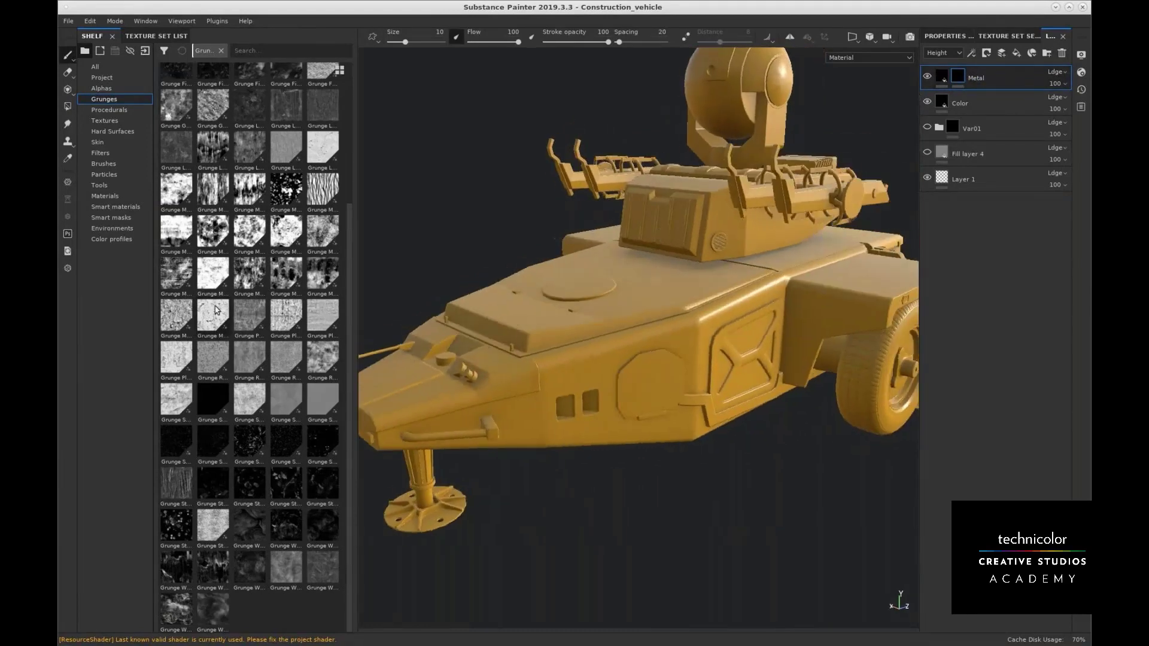
Search the mask textures for "grunge" and apply Grunge Leather Damaged to the Metal layer's mask
left_click_drag(217, 309, 1025, 79)
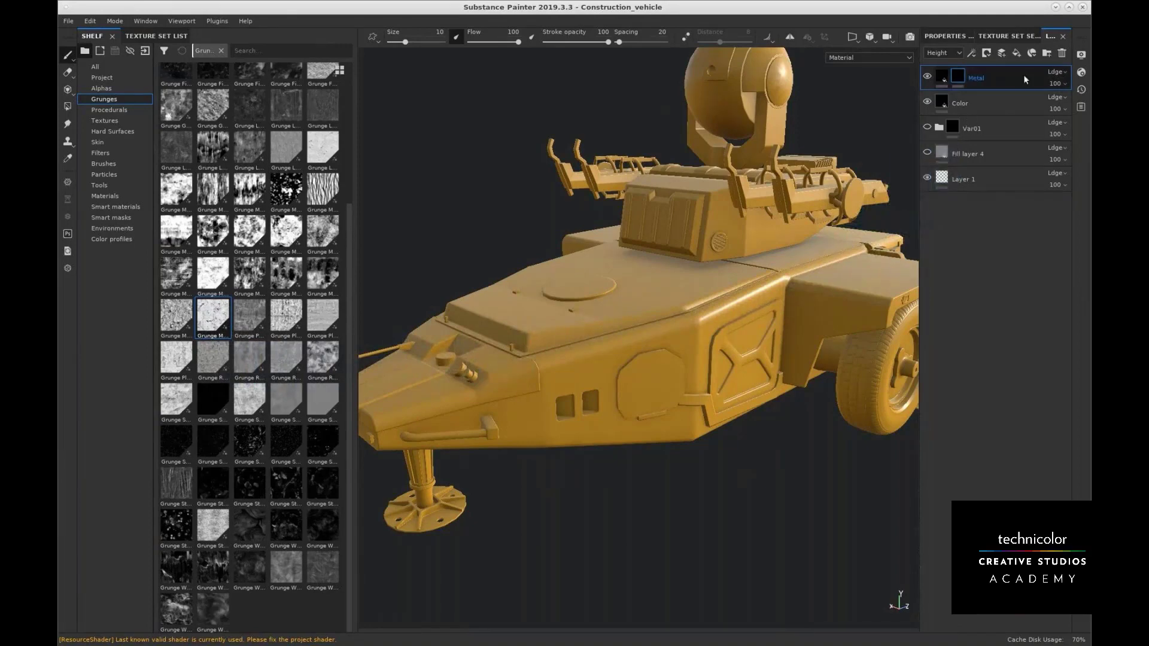
right_click(955, 80)
left_click(987, 137)
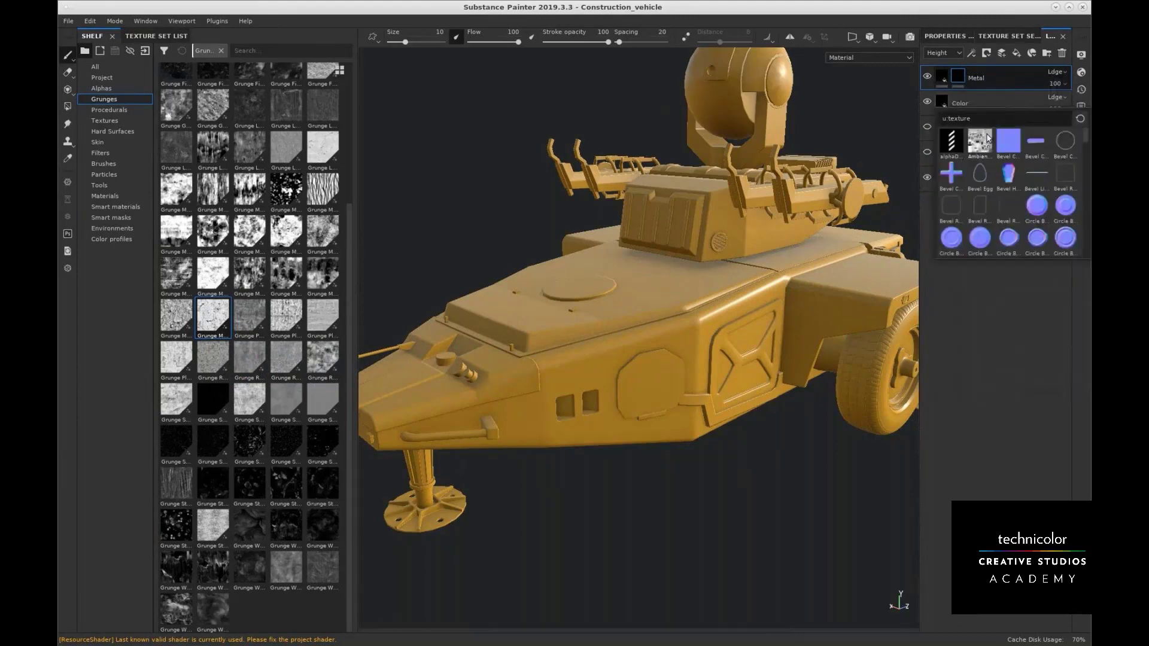
type("g")
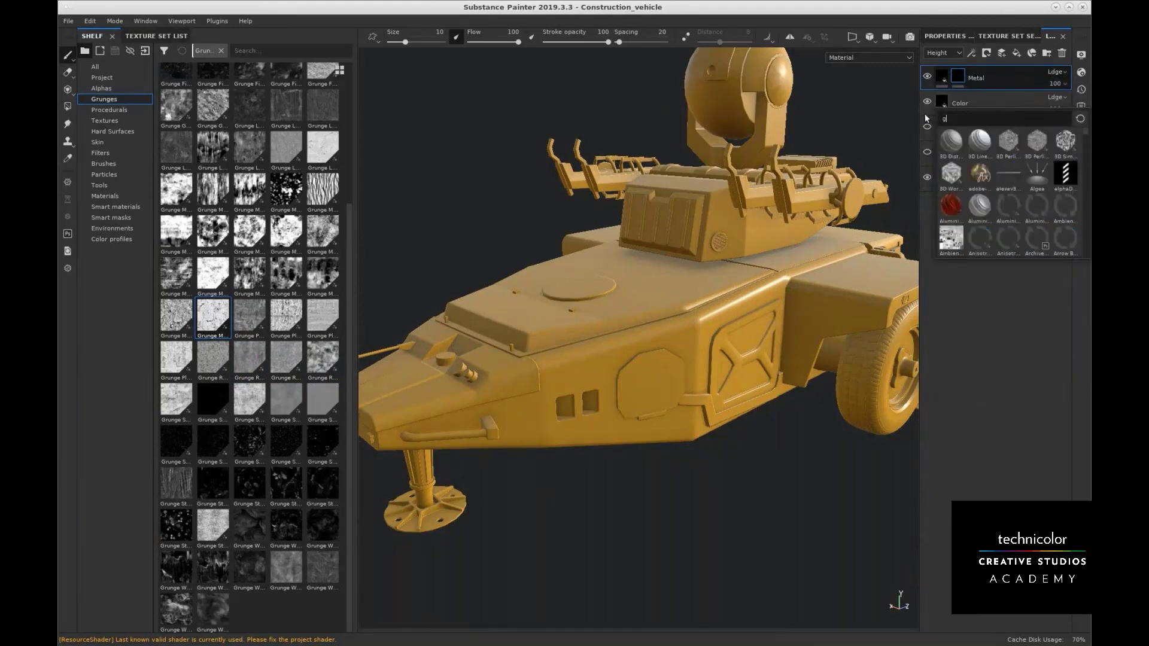
type("runge")
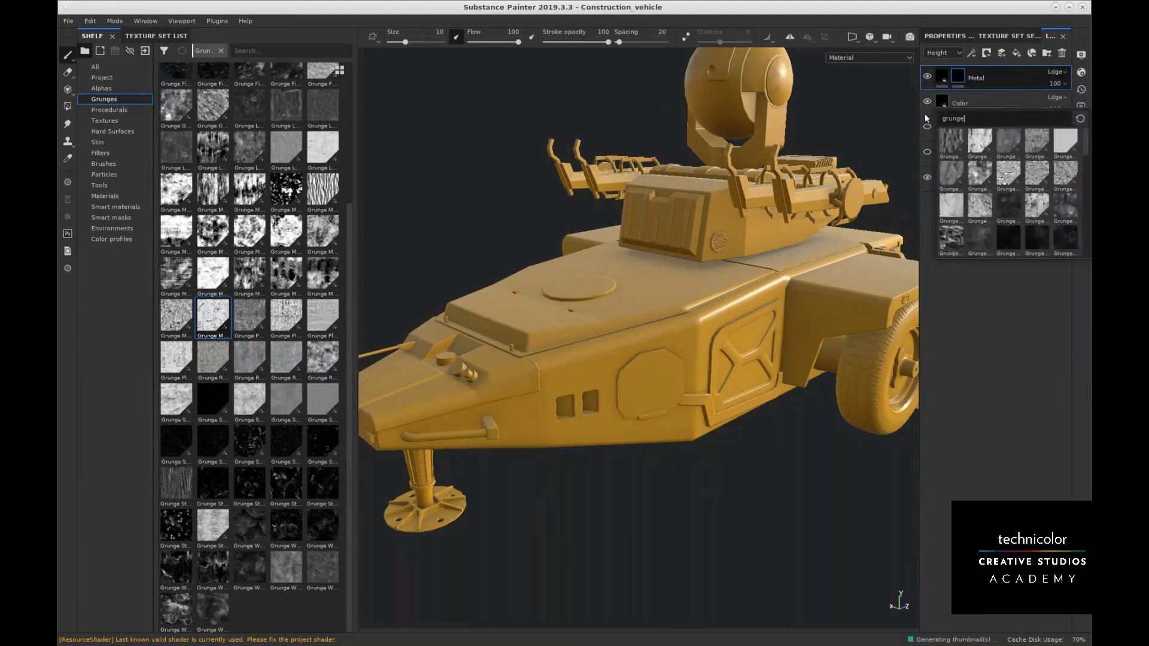
left_click_drag(1086, 148, 1077, 189)
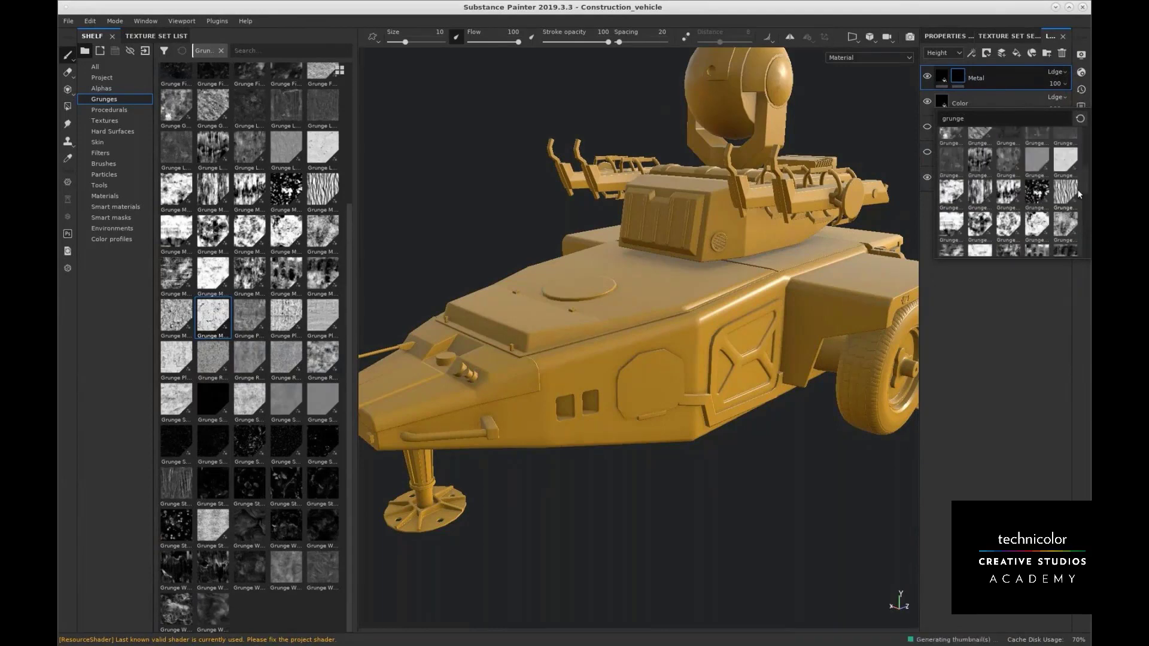
left_click(1072, 157)
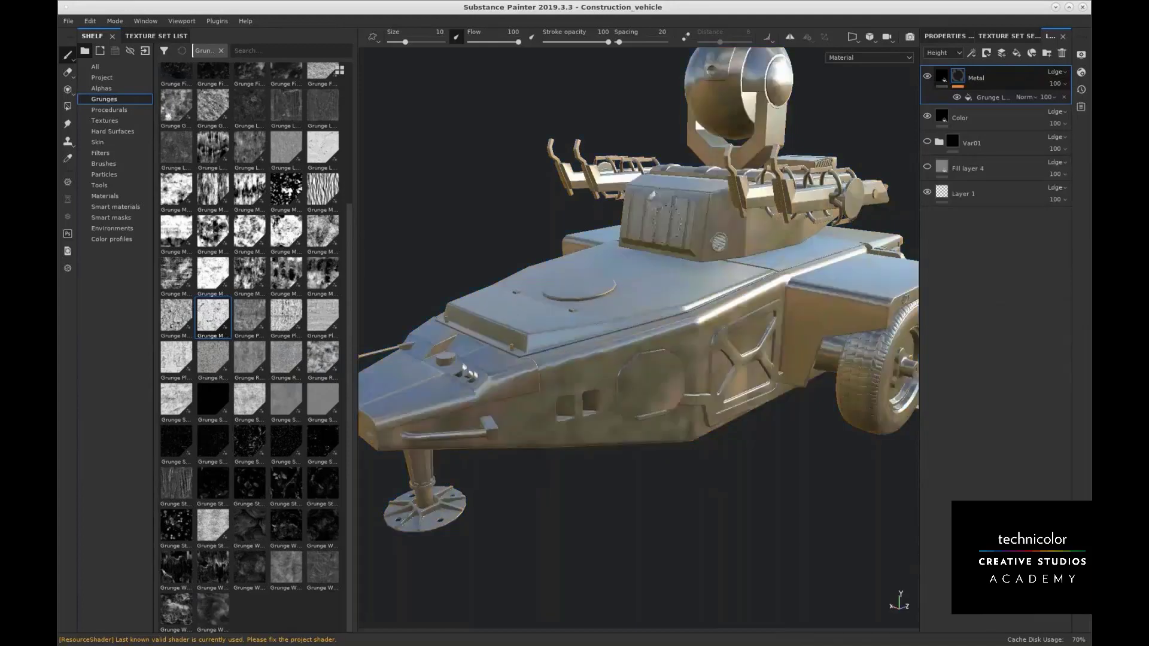
Lower the Balance of the Grunge Leather Damaged fill in the Metal mask so metal shows only in patches
middle_click_drag(694, 117, 689, 125, "alt")
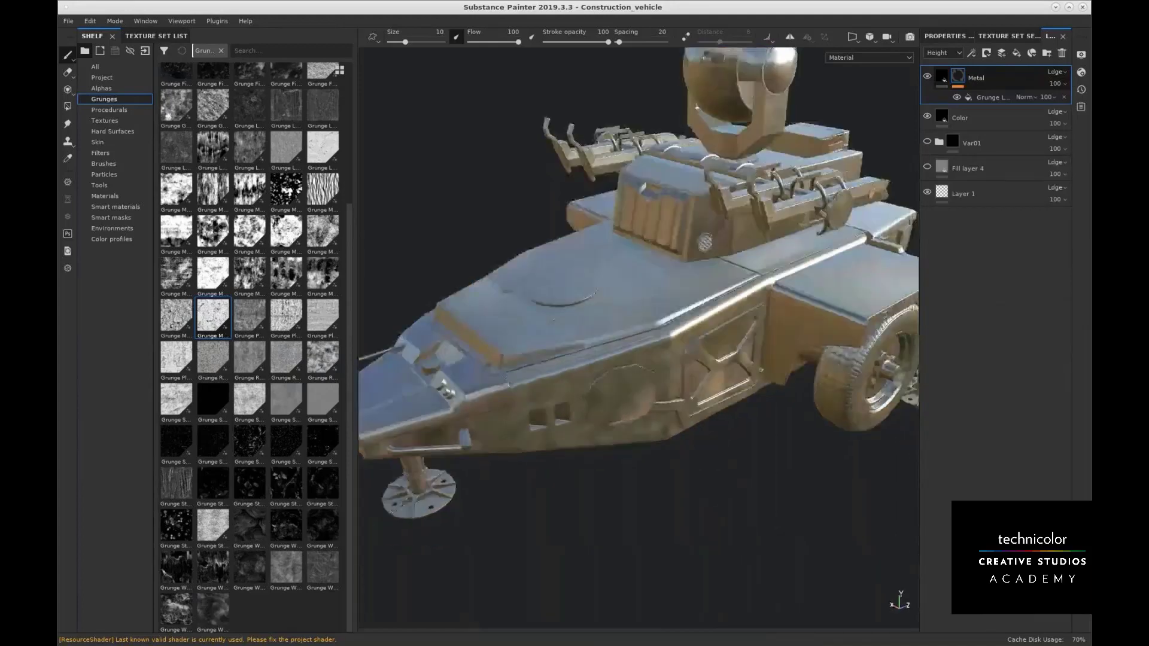
left_click(1004, 98)
key("alt")
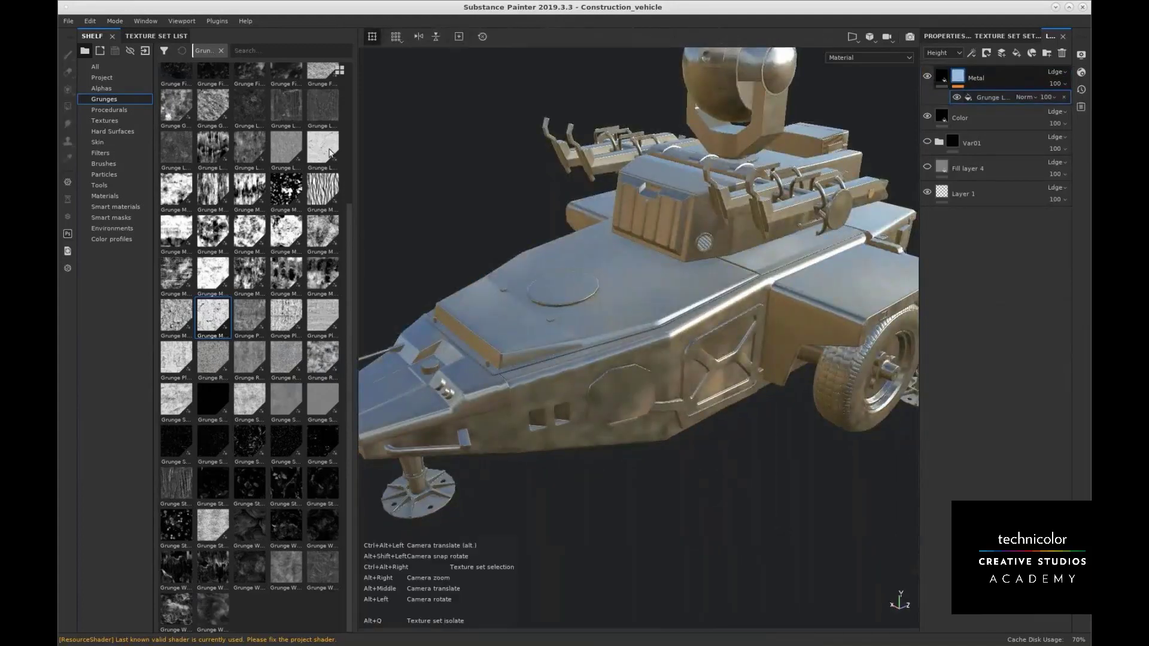
left_click(955, 36)
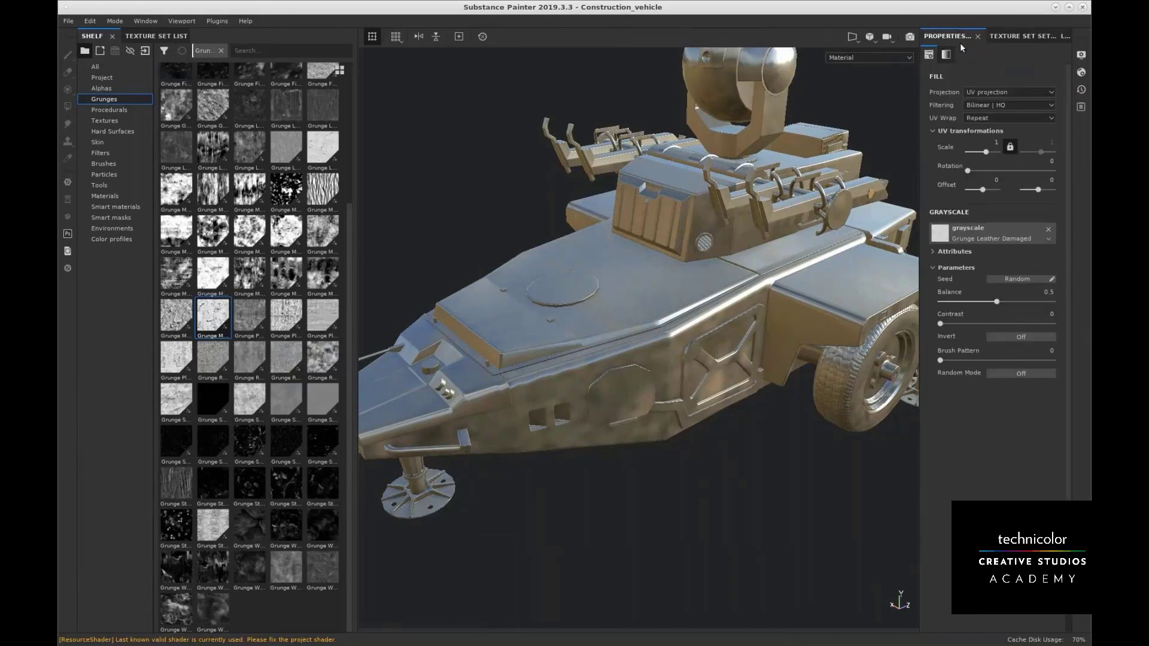
left_click_drag(996, 302, 949, 304)
mouse_move(678, 335)
left_mouse_down("alt")
mouse_move(713, 283)
mouse_move(727, 291)
mouse_move(661, 335)
left_mouse_up("alt")
left_click(1031, 38)
left_click(1064, 37)
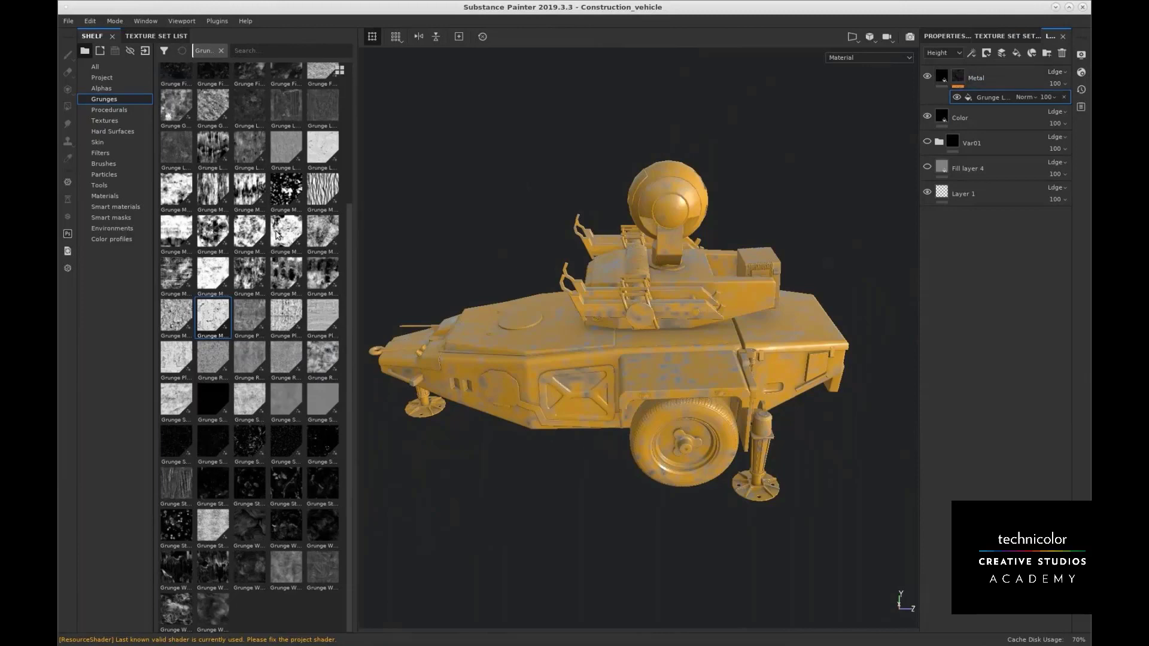
Switch the shelf thumbnails to Large and browse the grunge textures down to the numbered Grunge Maps
left_click_drag(286, 190, 297, 206)
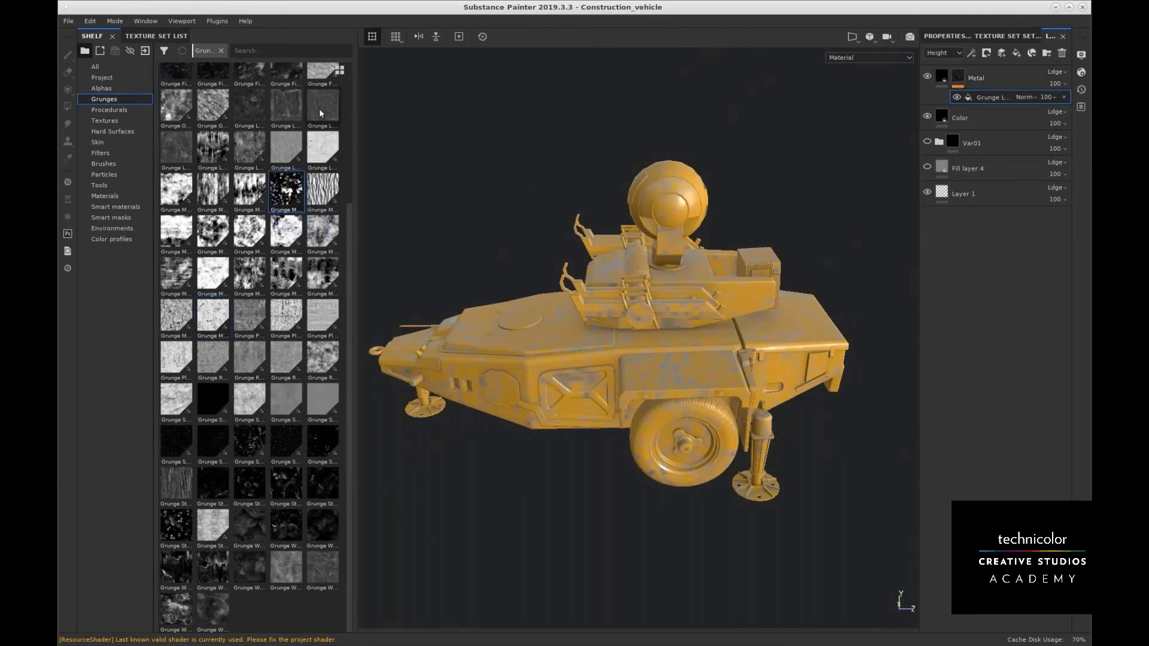
left_click(339, 70)
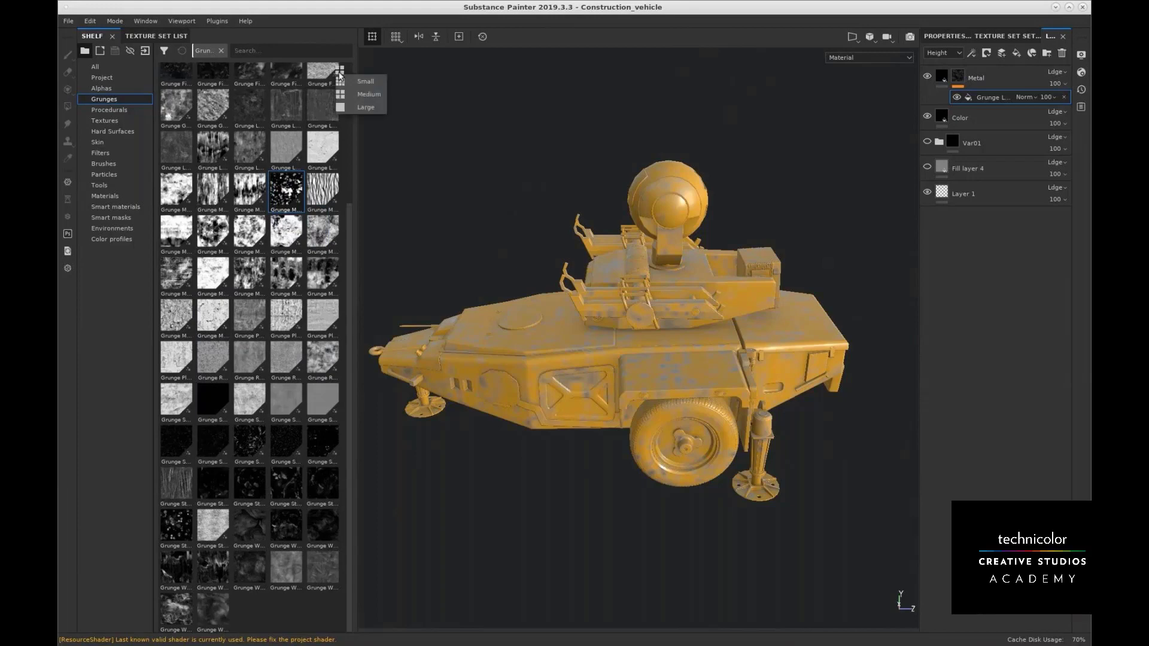
left_click(365, 110)
scroll(343, 196, "down", 8)
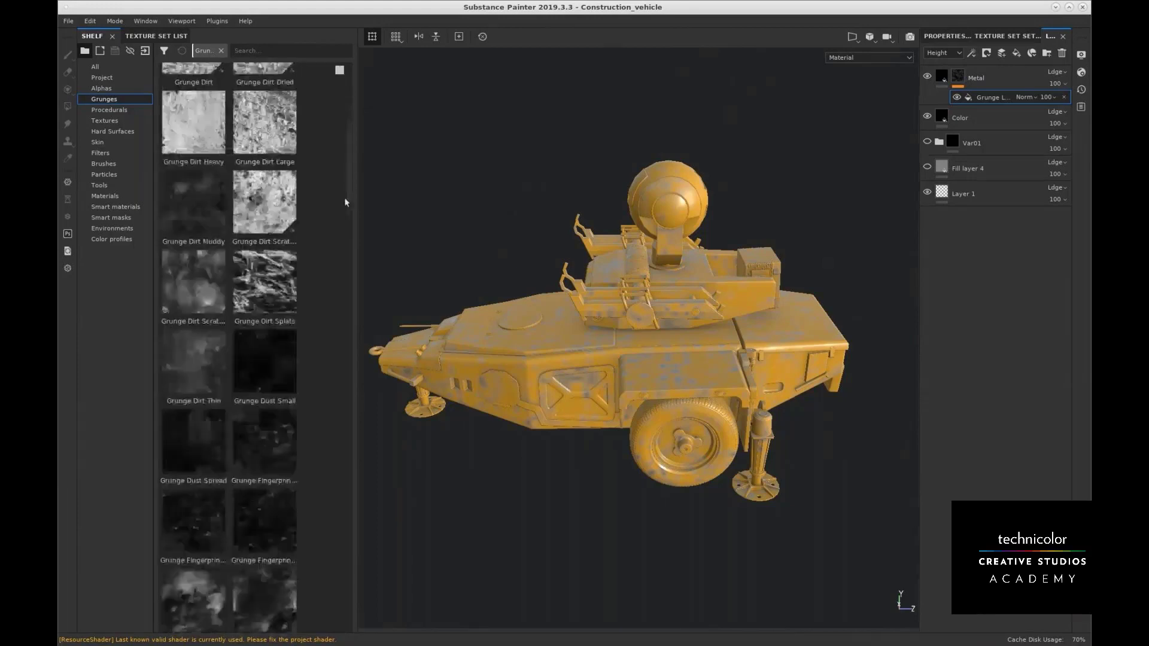
scroll(326, 286, "down", 5)
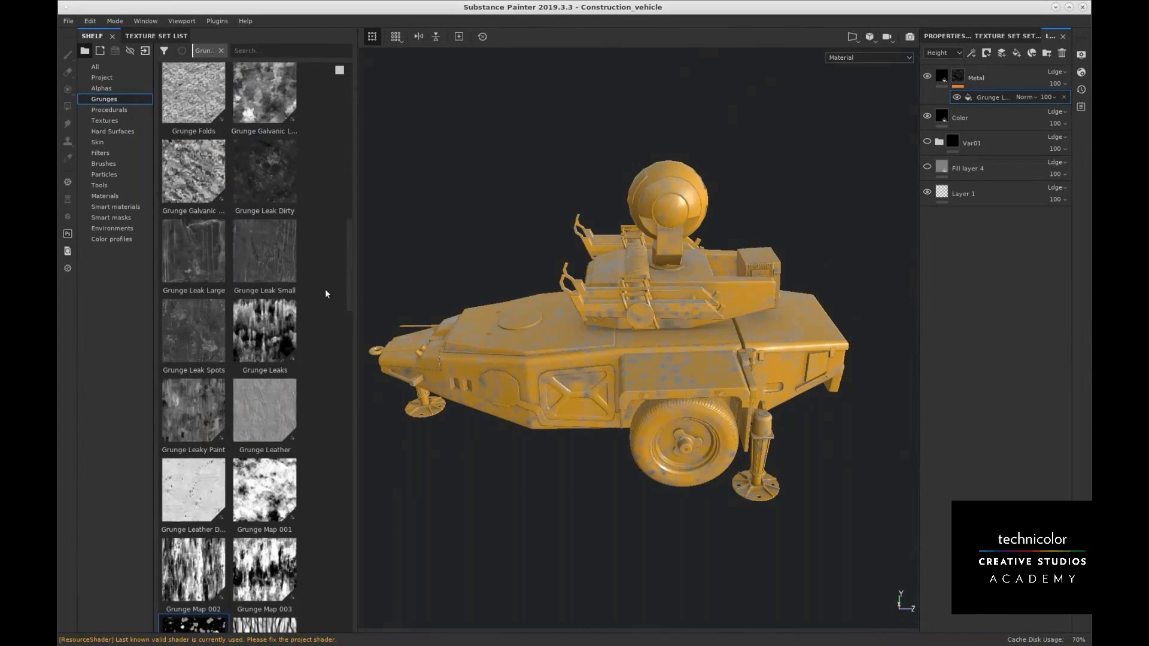
scroll(325, 294, "down", 5)
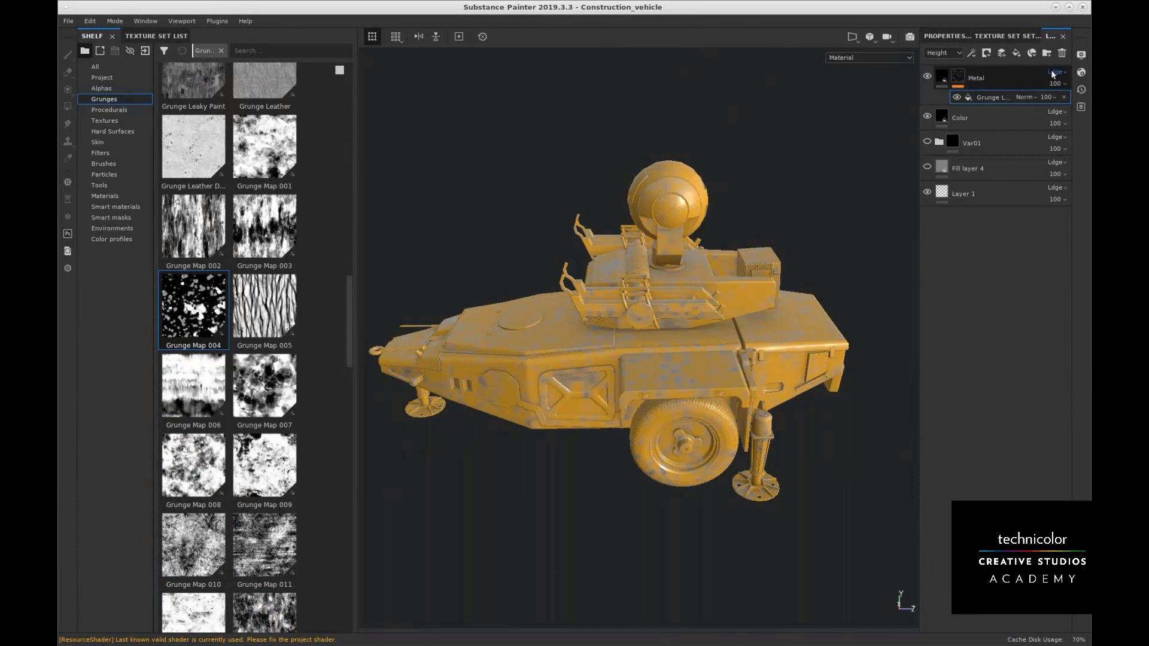
Remove the Grunge Leather Damaged fill from the Metal layer and apply Grunge Map 004 in a fresh black mask
left_click(1063, 97)
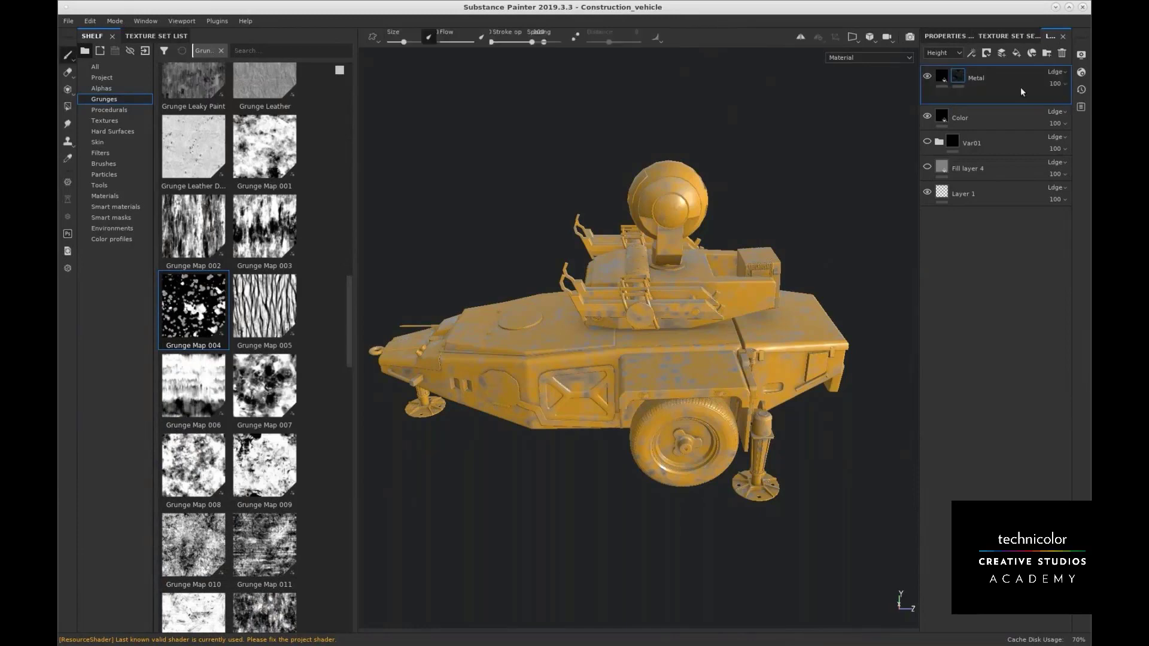
right_click(959, 78)
left_click(982, 103)
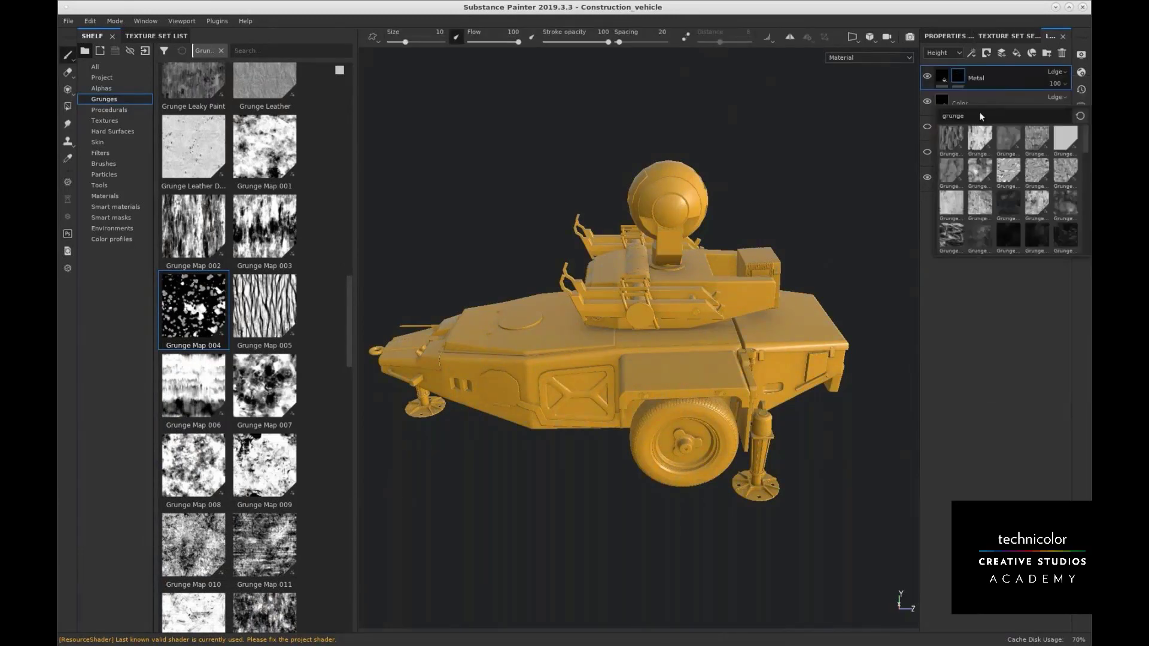
left_click(1040, 141)
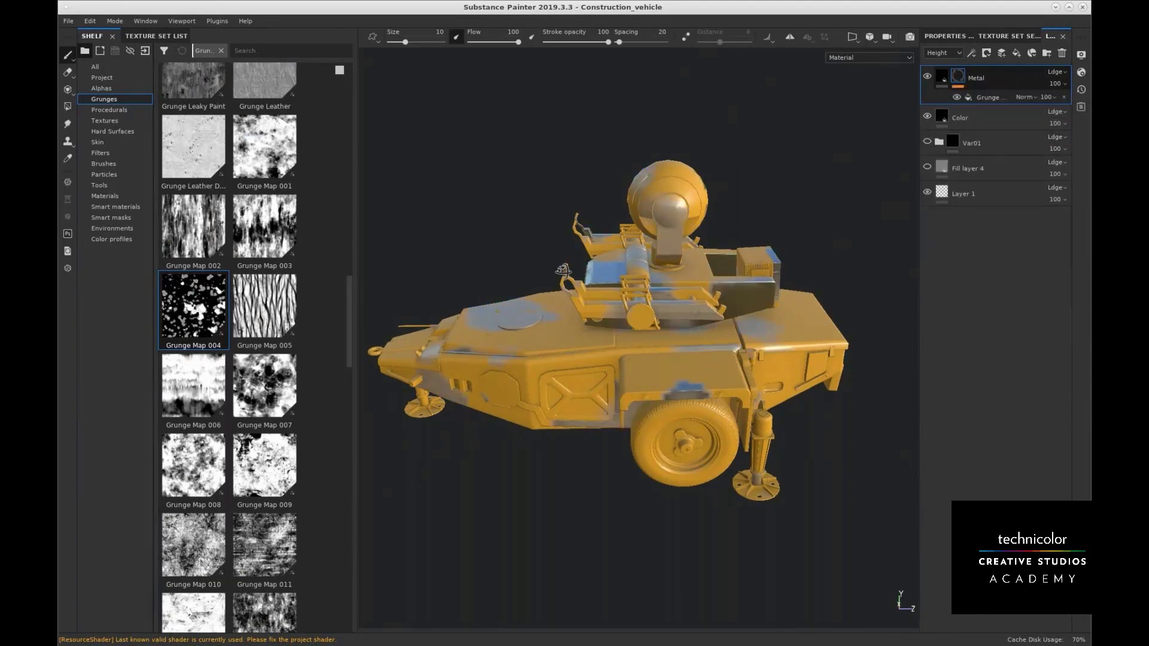
left_click_drag(563, 270, 694, 320, "alt")
Set the UV scale of the Grunge Map 004 mask fill to 4
left_click(1007, 98)
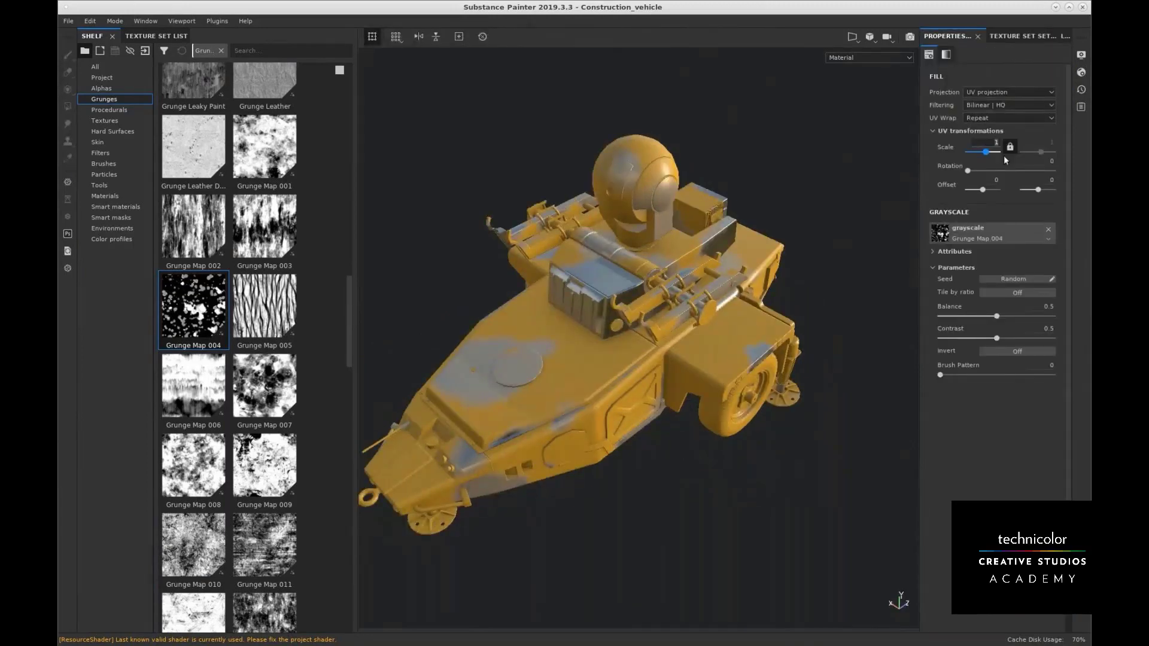
type("24")
key("Return")
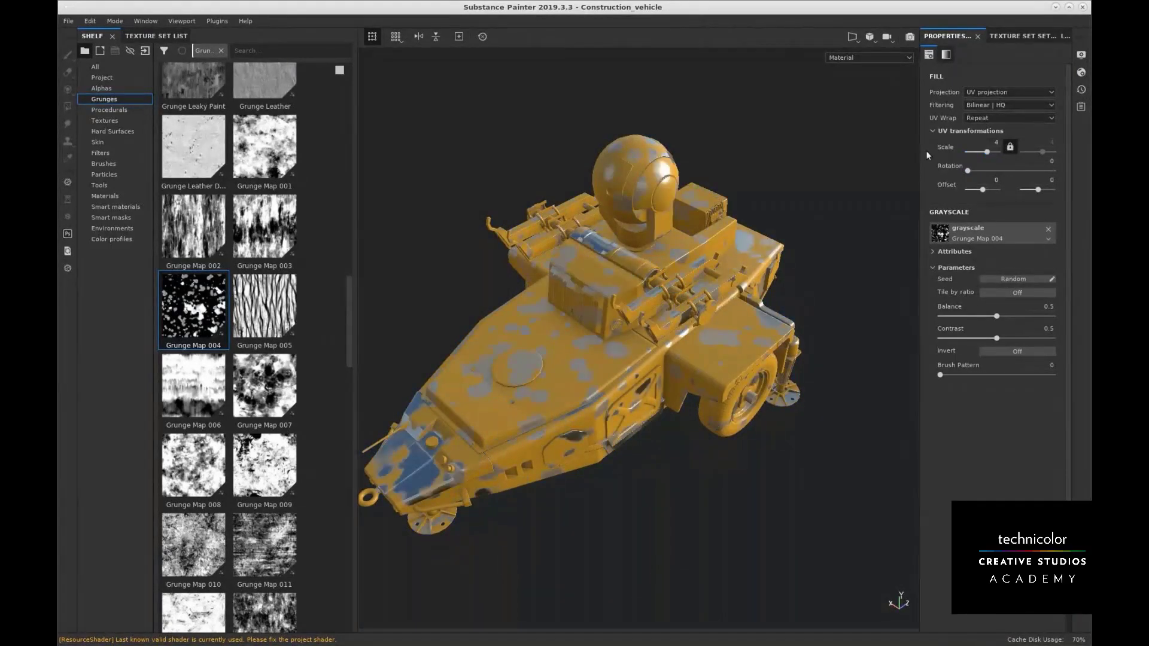
left_click_drag(692, 277, 665, 281, "alt")
Show the texture set's baked mesh maps and compare them with the grunge fill's settings and the patches on the hull
left_click(1011, 35)
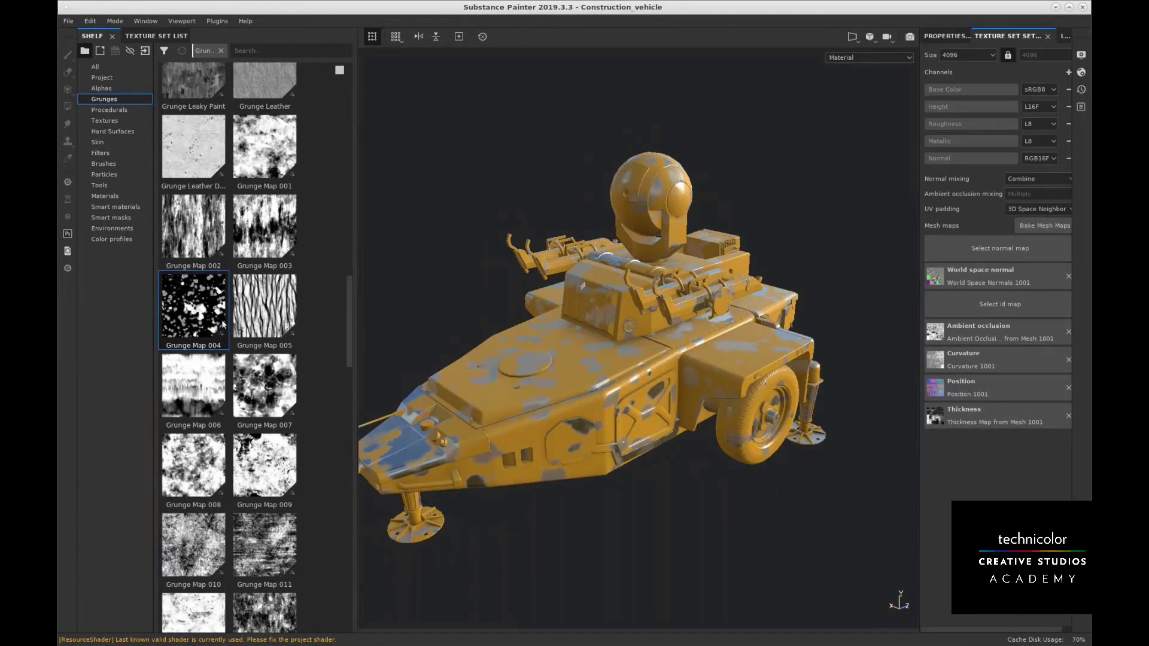
middle_click_drag(690, 340, 746, 316, "alt")
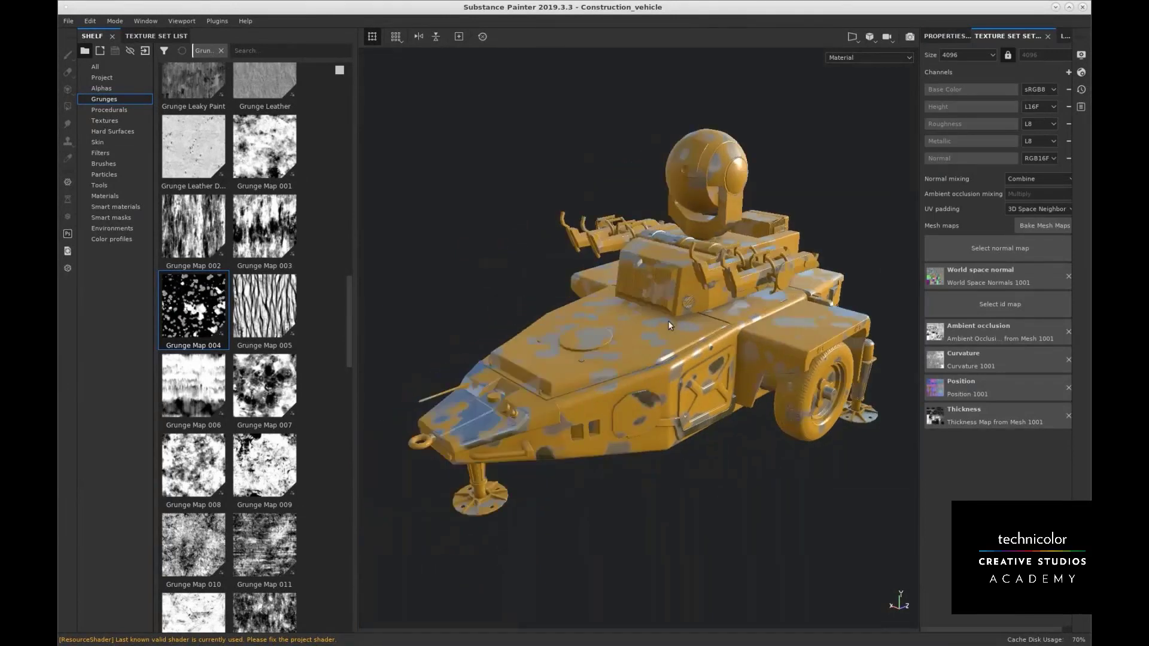
right_click_drag(745, 316, 721, 332, "alt")
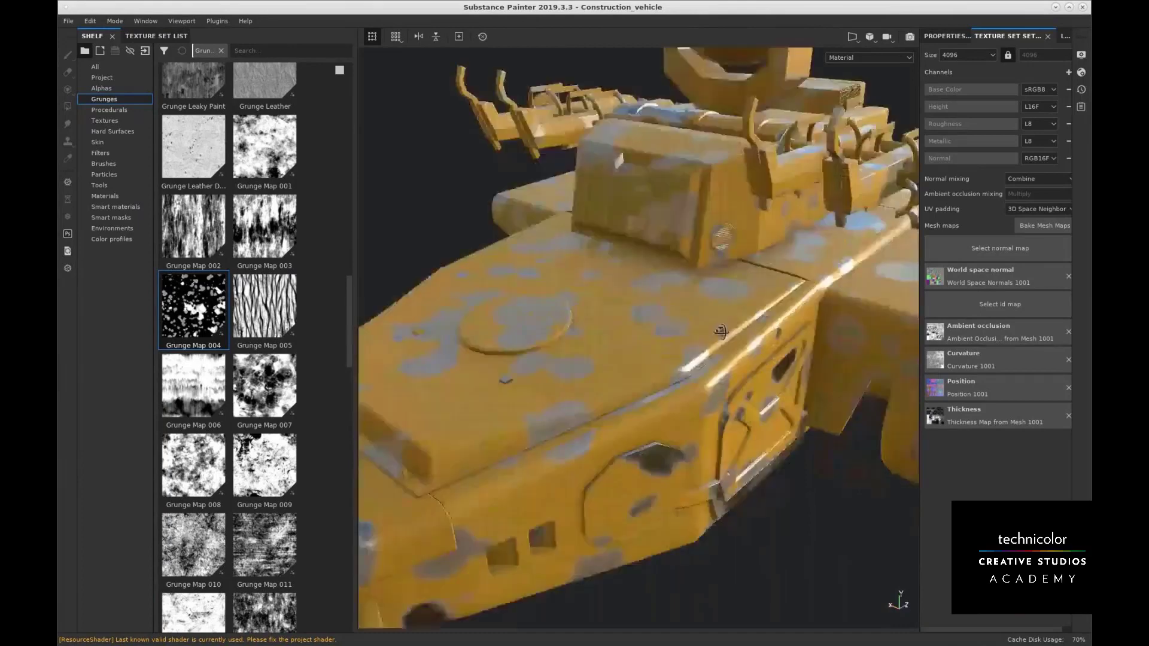
left_click_drag(721, 331, 706, 240, "alt")
left_click(945, 36)
left_click(1020, 36)
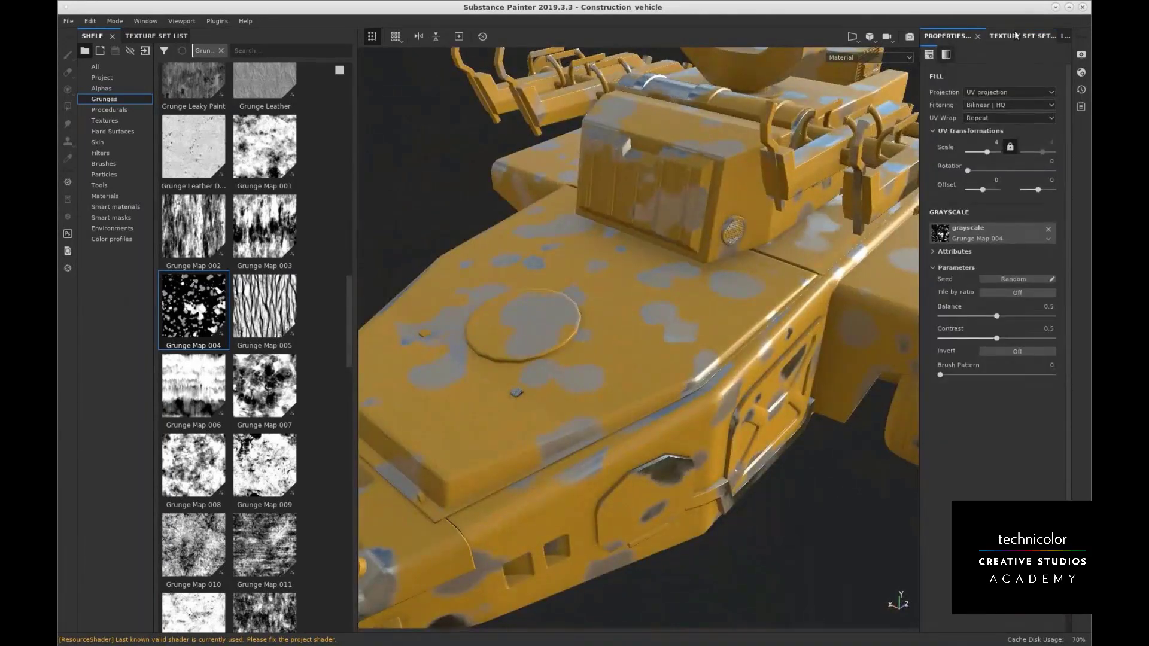
left_click_drag(582, 269, 630, 277, "alt")
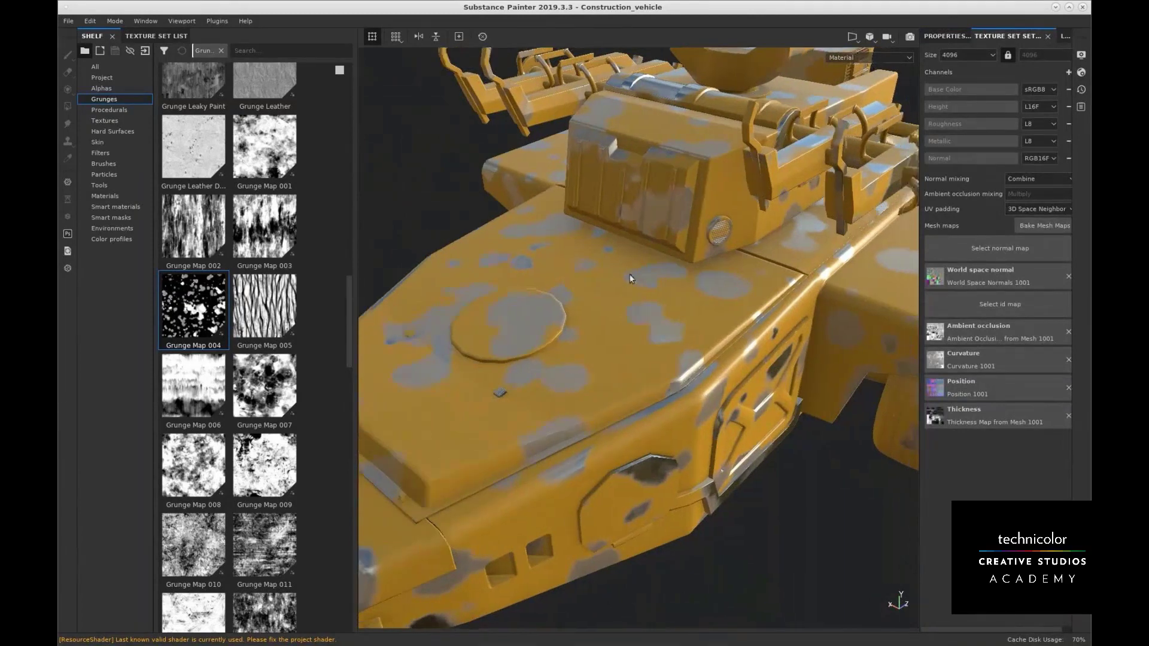
Hide the Metal layer and show it again to compare the hull with and without the metal patches
left_click(1061, 36)
left_click(927, 76)
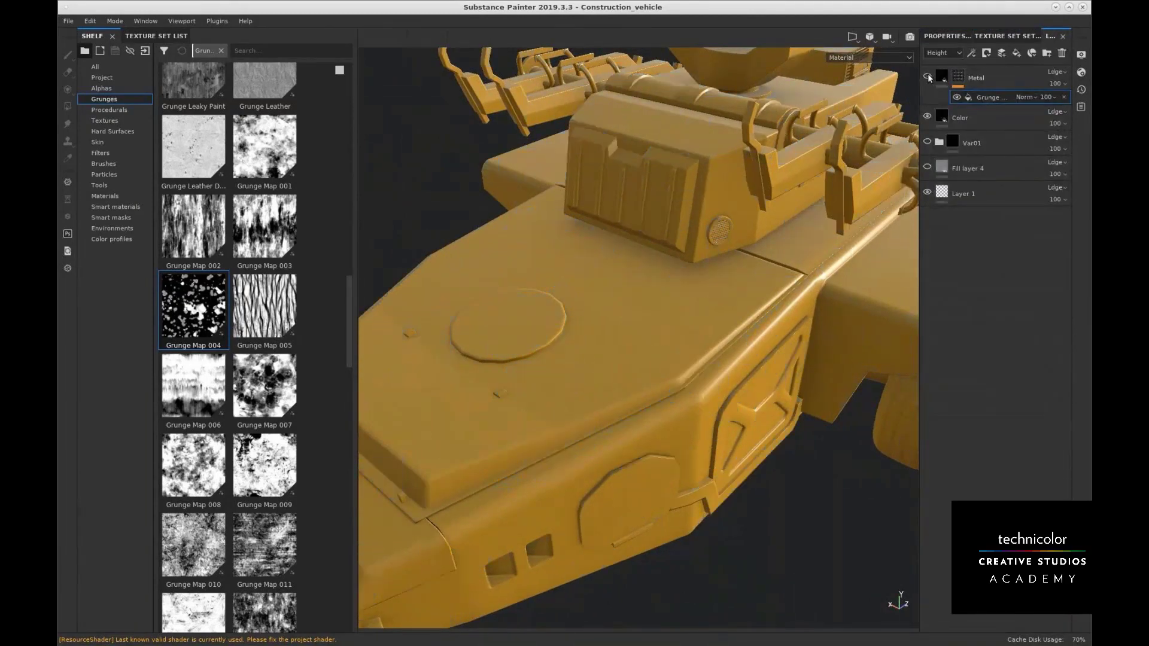
left_click(927, 77)
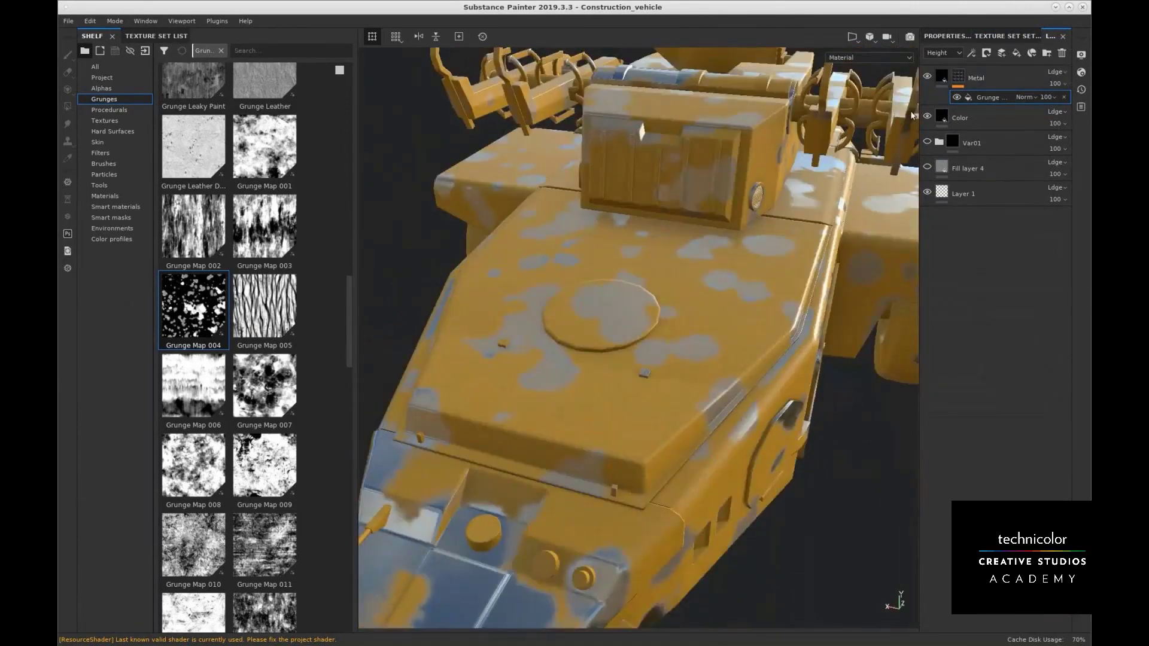
Examine how the metal patches are distributed over the vehicle's nose, hatch, hull edges and side
left_click_drag(680, 250, 634, 266, "alt")
middle_click_drag(634, 266, 775, 242, "alt")
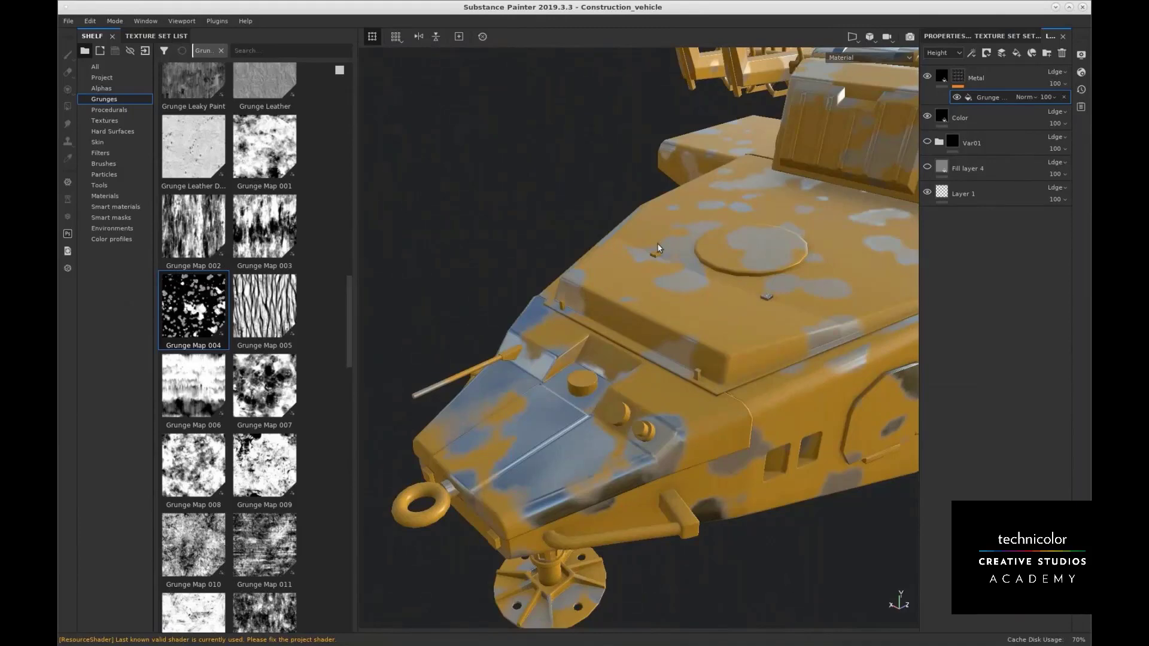
mouse_move(656, 243)
left_mouse_down("alt")
mouse_move(713, 308)
mouse_move(861, 249)
left_mouse_up("alt")
right_click_drag(862, 249, 787, 300, "alt")
mouse_move(788, 299)
left_mouse_down("alt")
mouse_move(731, 321)
mouse_move(833, 248)
mouse_move(728, 275)
mouse_move(743, 292)
mouse_move(633, 293)
left_mouse_up("alt")
right_click_drag(633, 294, 669, 327, "alt")
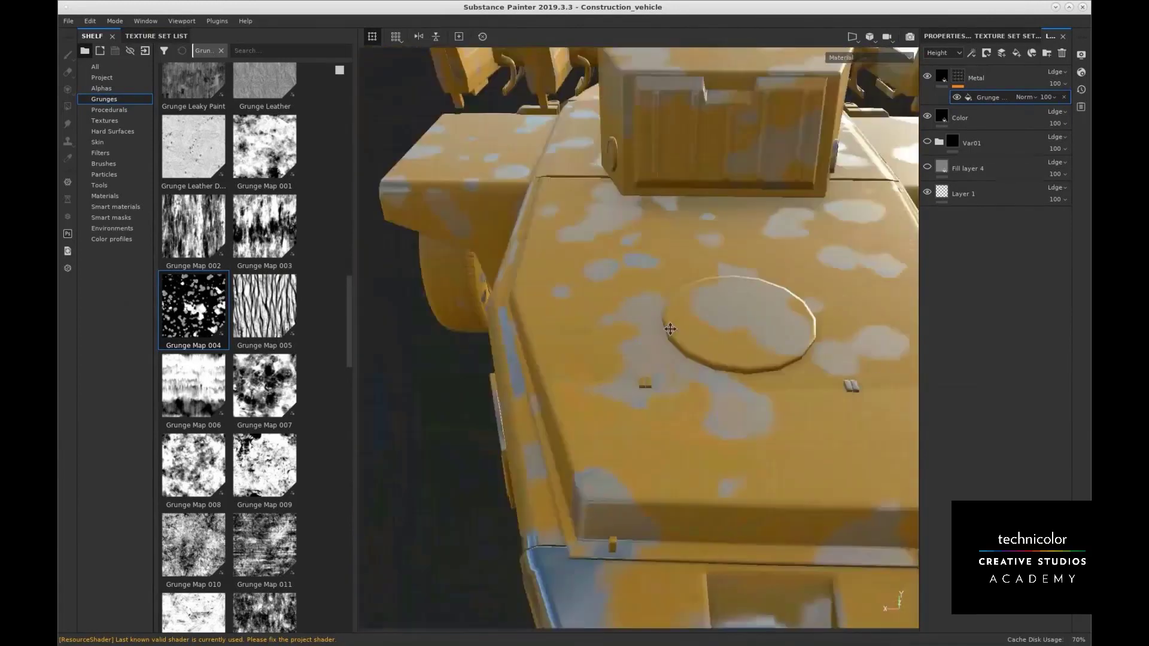
left_click_drag(670, 327, 605, 252, "alt")
middle_click_drag(605, 251, 682, 269, "alt")
left_click_drag(682, 270, 748, 333, "alt")
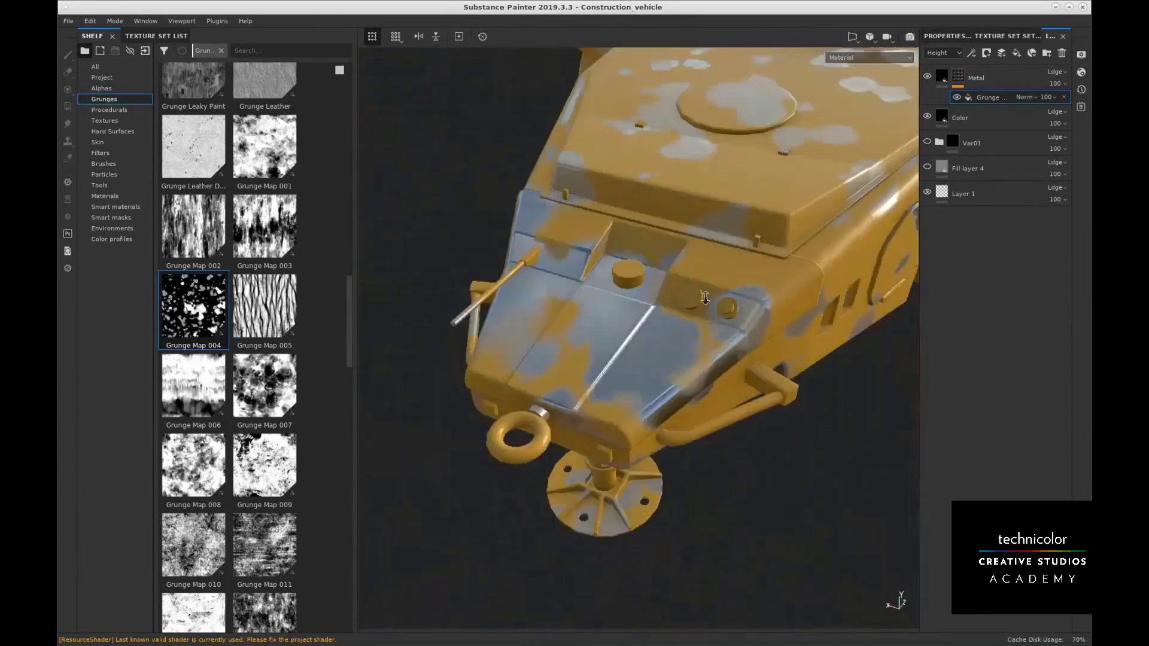
right_click_drag(747, 333, 706, 311, "alt")
mouse_move(706, 311)
left_mouse_down("alt")
mouse_move(733, 326)
mouse_move(793, 304)
mouse_move(763, 281)
mouse_move(718, 293)
mouse_move(697, 314)
left_mouse_up("alt")
right_click_drag(697, 314, 704, 282, "alt")
middle_click_drag(705, 283, 786, 235, "alt")
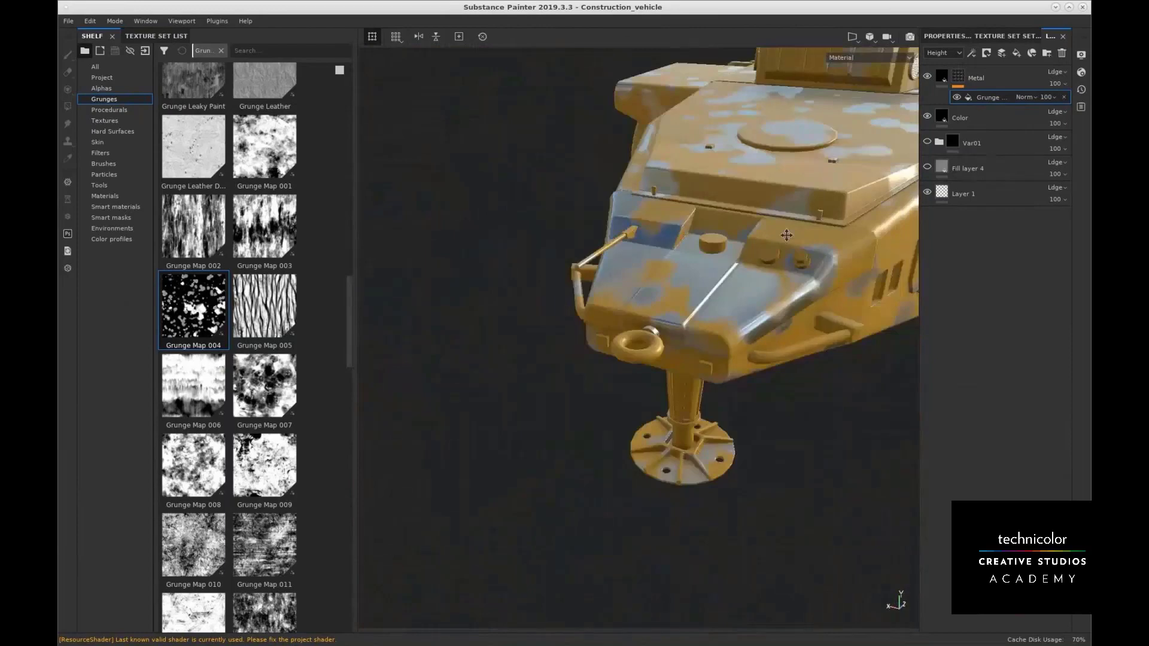
left_click_drag(786, 235, 640, 258, "alt")
middle_click_drag(640, 258, 652, 250, "alt")
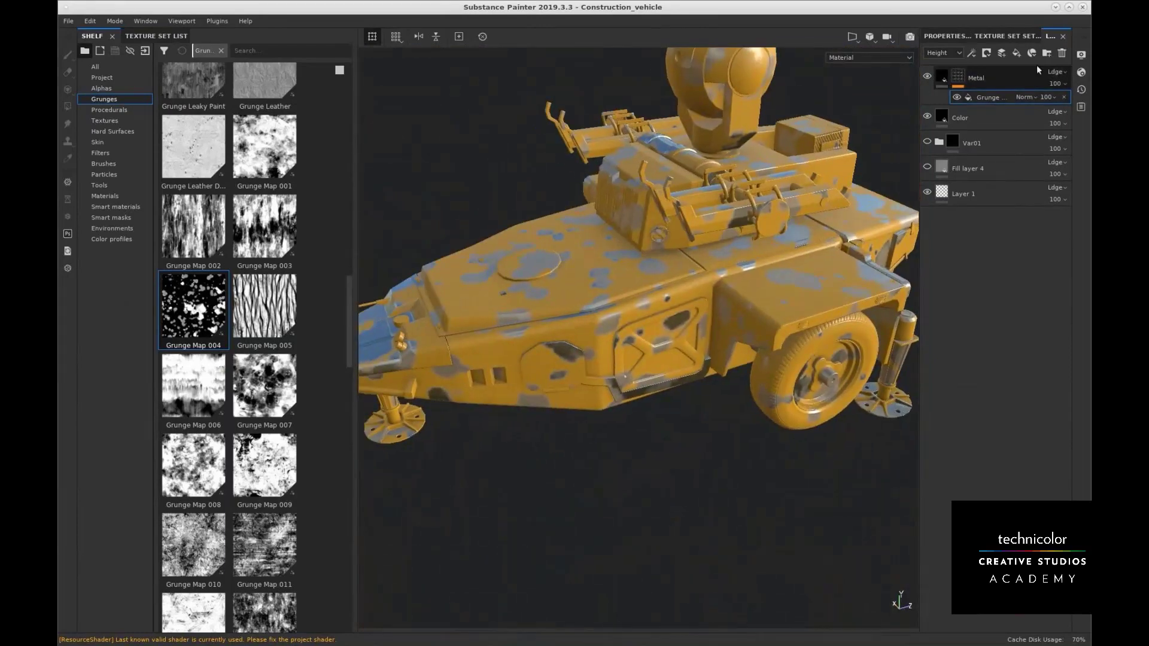
Remove the Grunge Map 004 fill from the Metal mask and search the smart masks for "edge"
left_click(1063, 97)
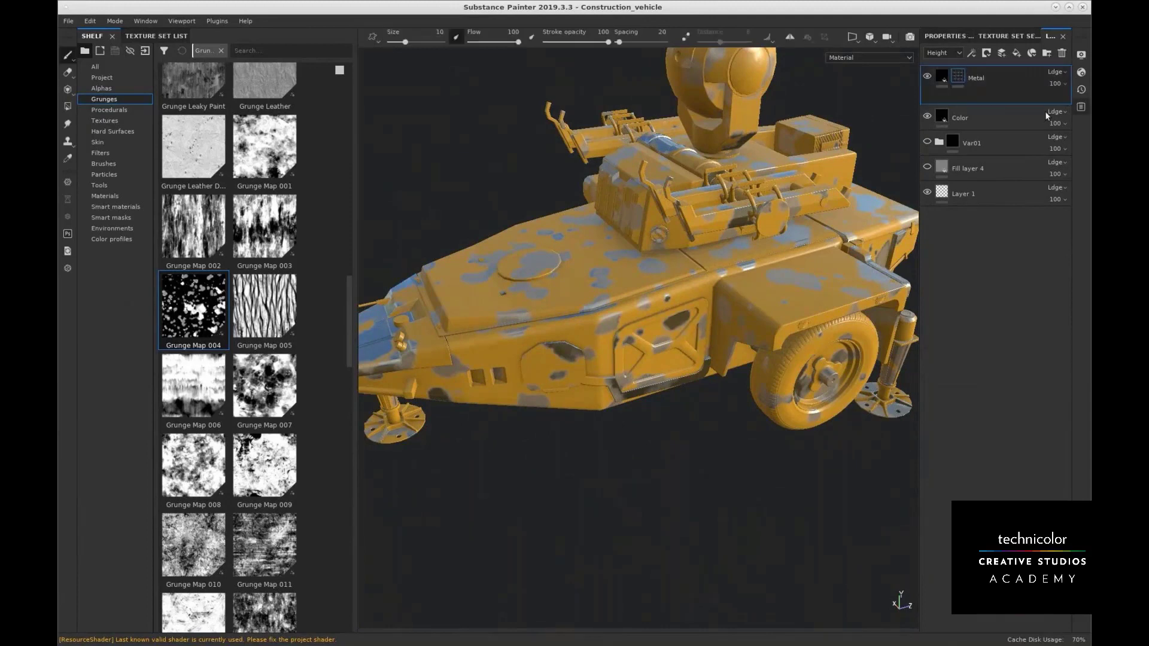
left_click(127, 218)
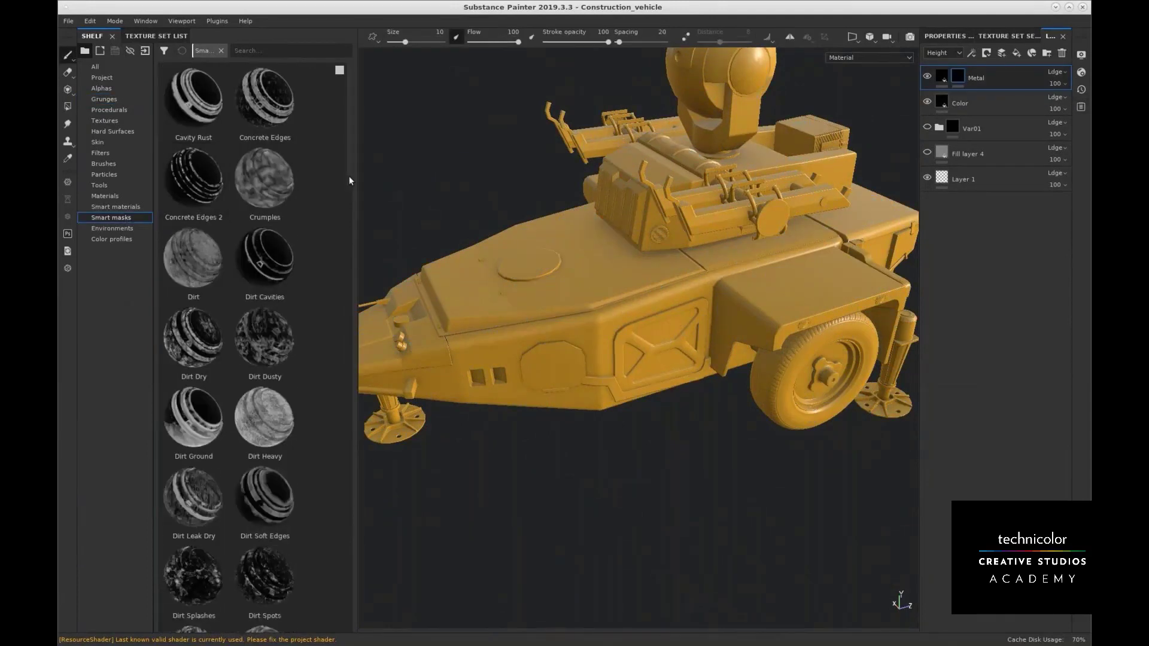
mouse_move(350, 176)
left_mouse_down()
mouse_move(381, 415)
mouse_move(383, 402)
mouse_move(341, 170)
mouse_move(362, 434)
mouse_move(383, 517)
mouse_move(350, 156)
left_mouse_up()
left_click(282, 48)
type("e")
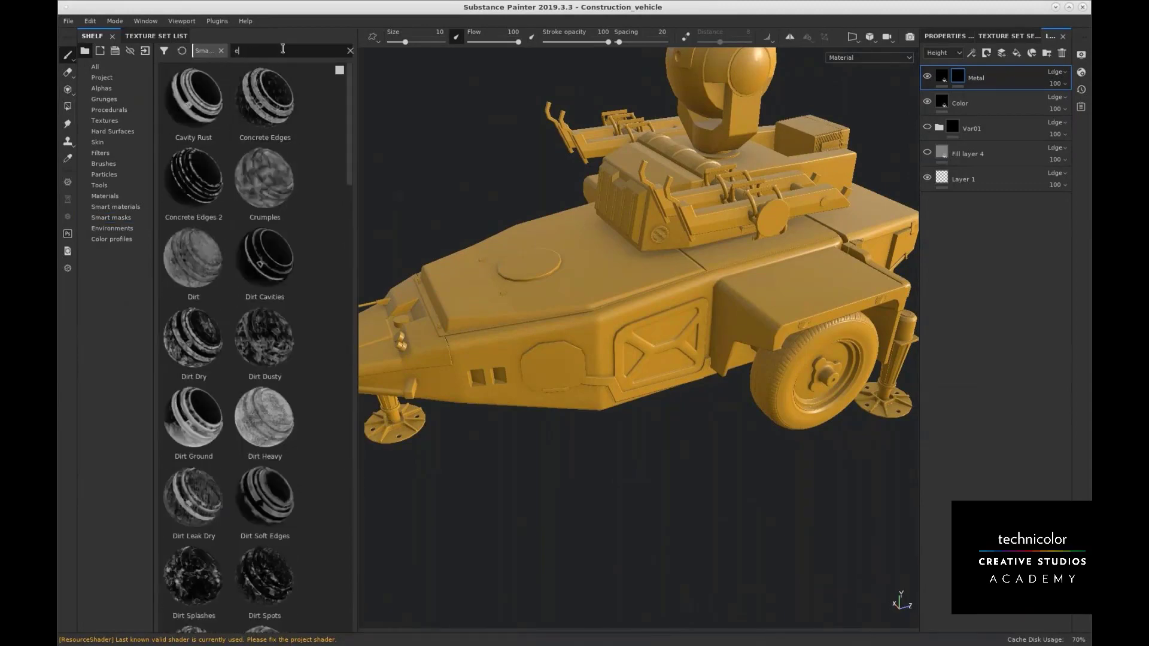
type("dge")
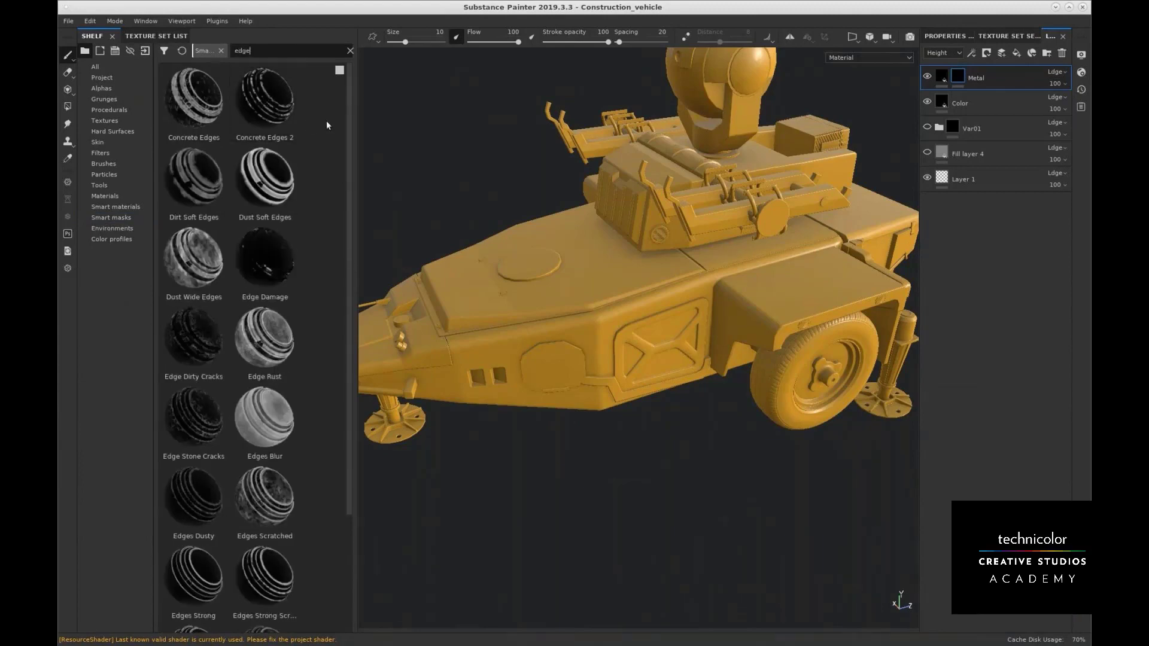
scroll(346, 157, "down", 1)
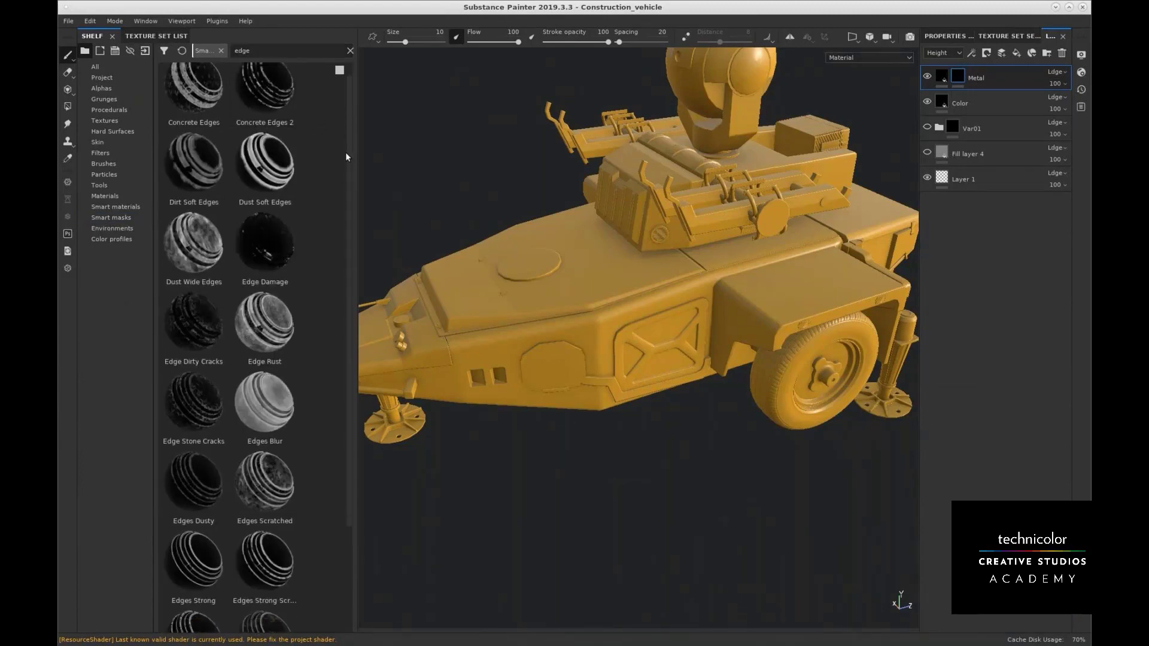
Apply the Gun Edges smart mask to the Metal layer and check the exposed metal along the vehicle's edges
left_click_drag(345, 156, 366, 285)
left_click_drag(206, 583, 912, 357)
left_click_drag(198, 573, 820, 458)
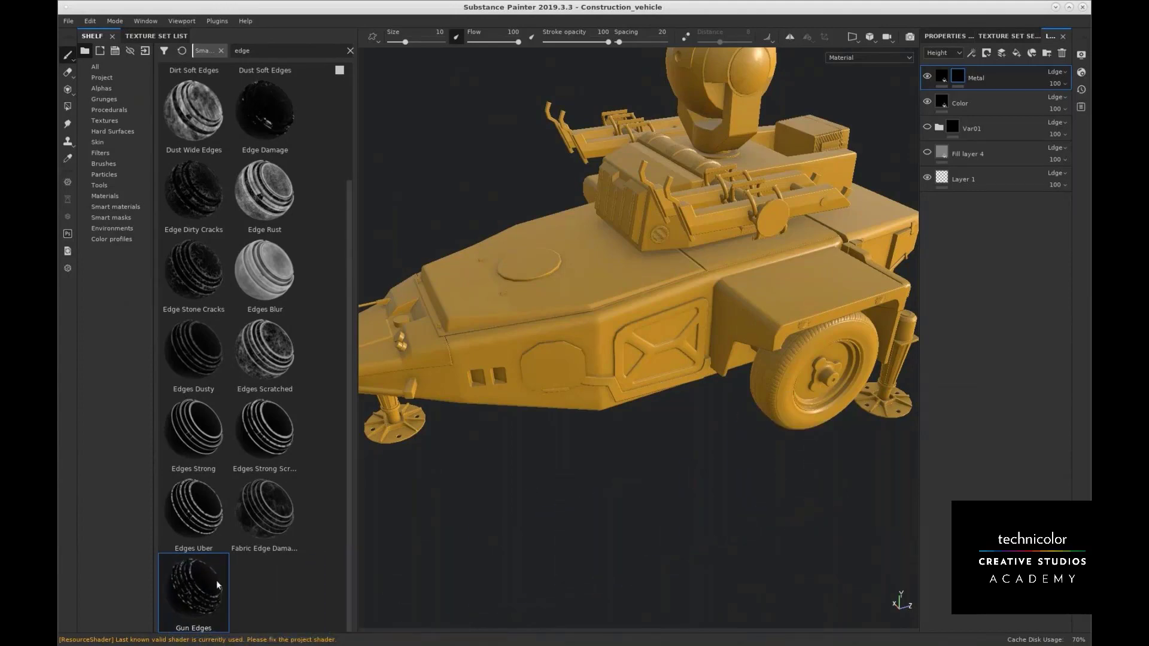
left_click_drag(219, 585, 988, 86)
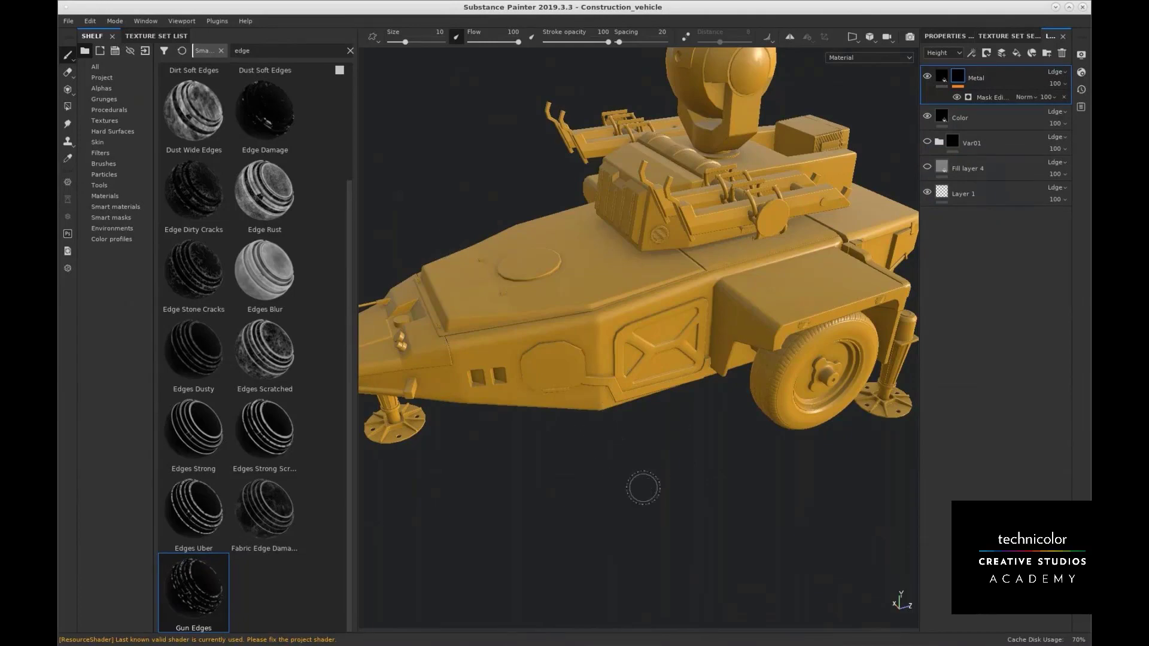
left_click_drag(644, 487, 771, 312, "alt")
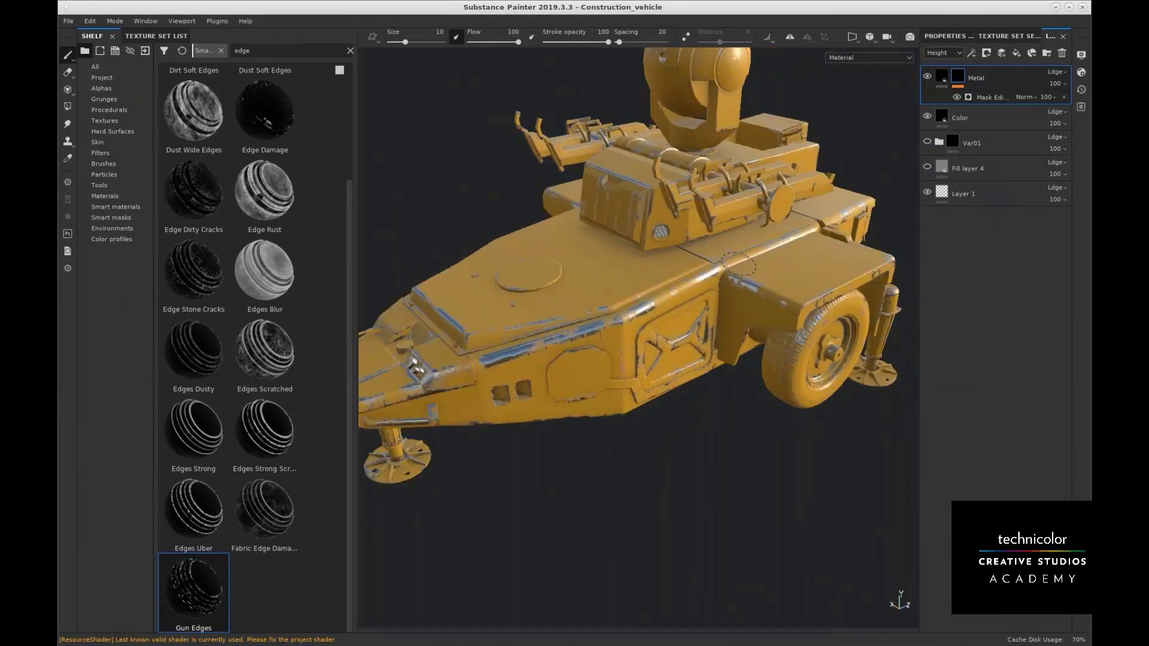
left_click_drag(721, 488, 641, 447, "alt")
right_click_drag(641, 447, 639, 424, "alt")
mouse_move(639, 423)
middle_mouse_down("alt")
mouse_move(656, 436)
mouse_move(632, 470)
middle_mouse_up("alt")
mouse_move(631, 470)
left_mouse_down("alt")
mouse_move(614, 492)
mouse_move(545, 510)
mouse_move(543, 428)
mouse_move(556, 497)
mouse_move(556, 446)
left_mouse_up("alt")
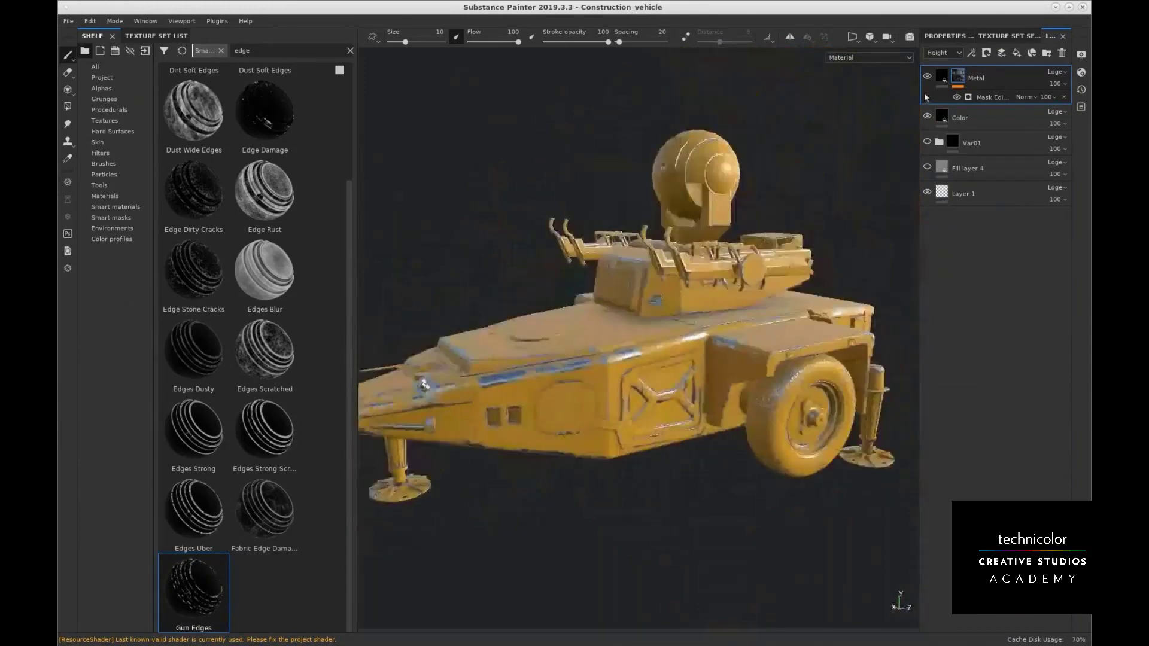
Select the Metal layer's Mask Editor, show the baked mesh maps and examine the edge wear around the vehicle
left_click(999, 97)
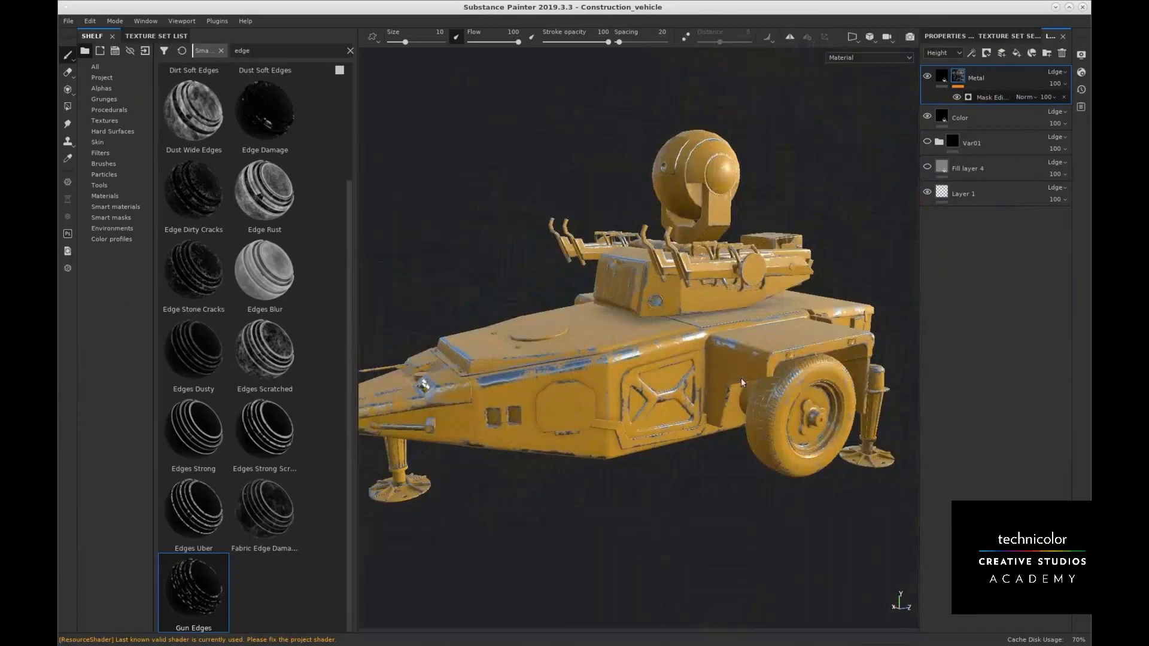
left_click_drag(779, 392, 724, 311, "alt")
left_click(1014, 36)
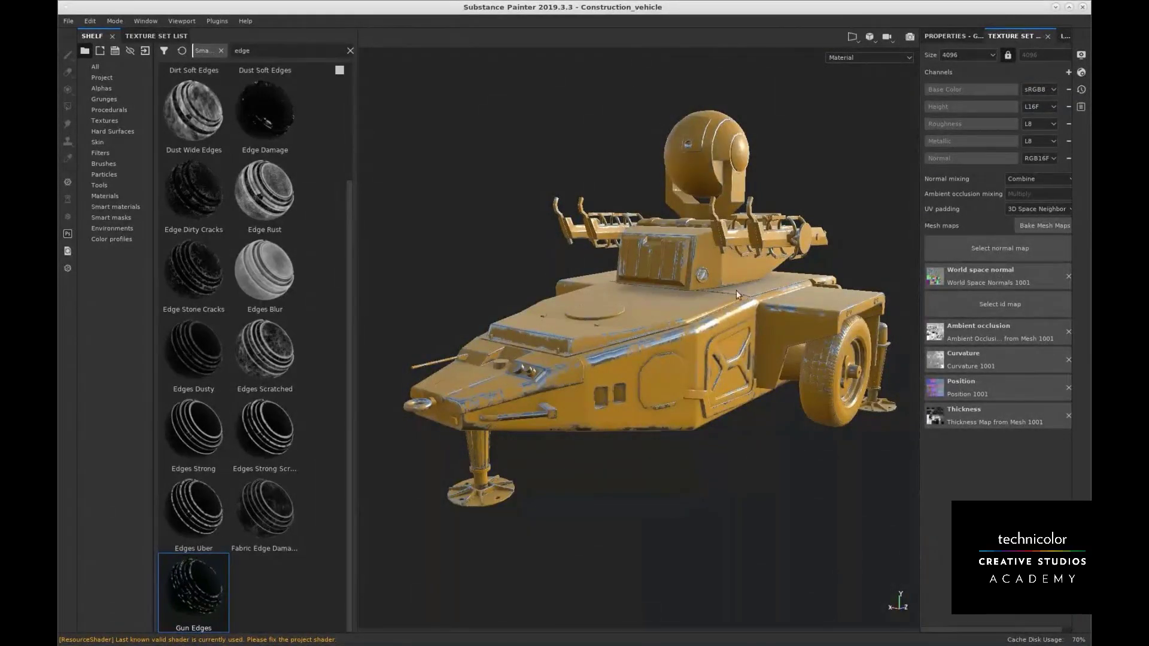
left_click_drag(735, 290, 739, 328, "alt")
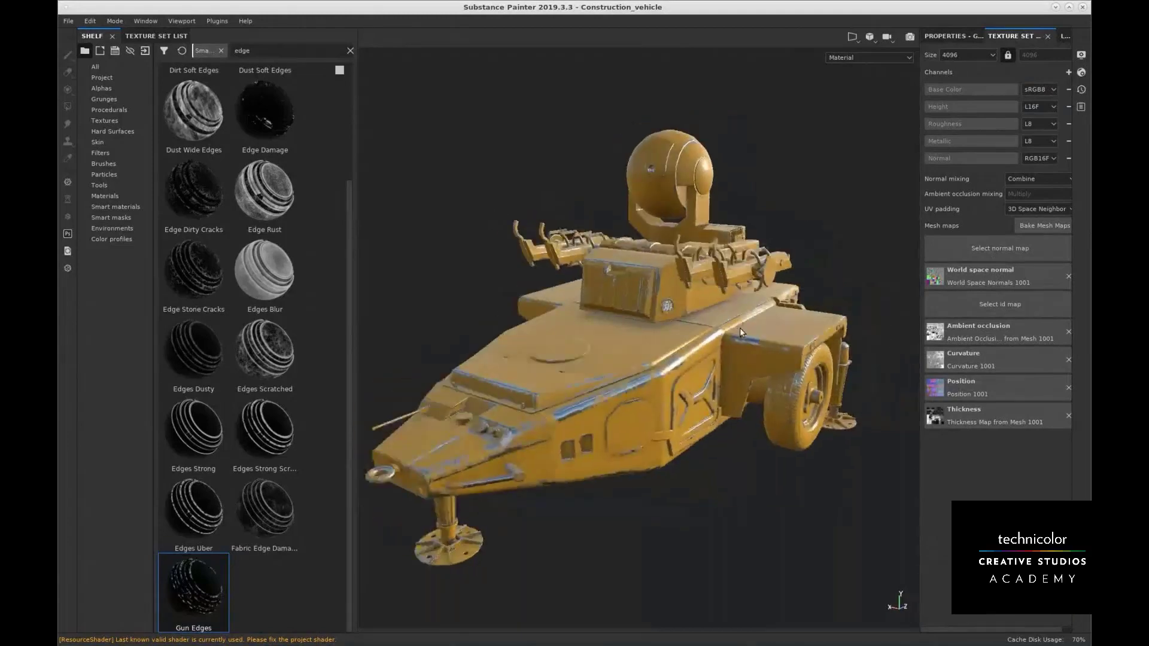
left_click(1065, 36)
left_click_drag(750, 240, 703, 242, "alt")
right_click_drag(703, 243, 733, 299, "alt")
middle_click_drag(734, 299, 735, 317, "alt")
left_click_drag(735, 317, 685, 282, "alt")
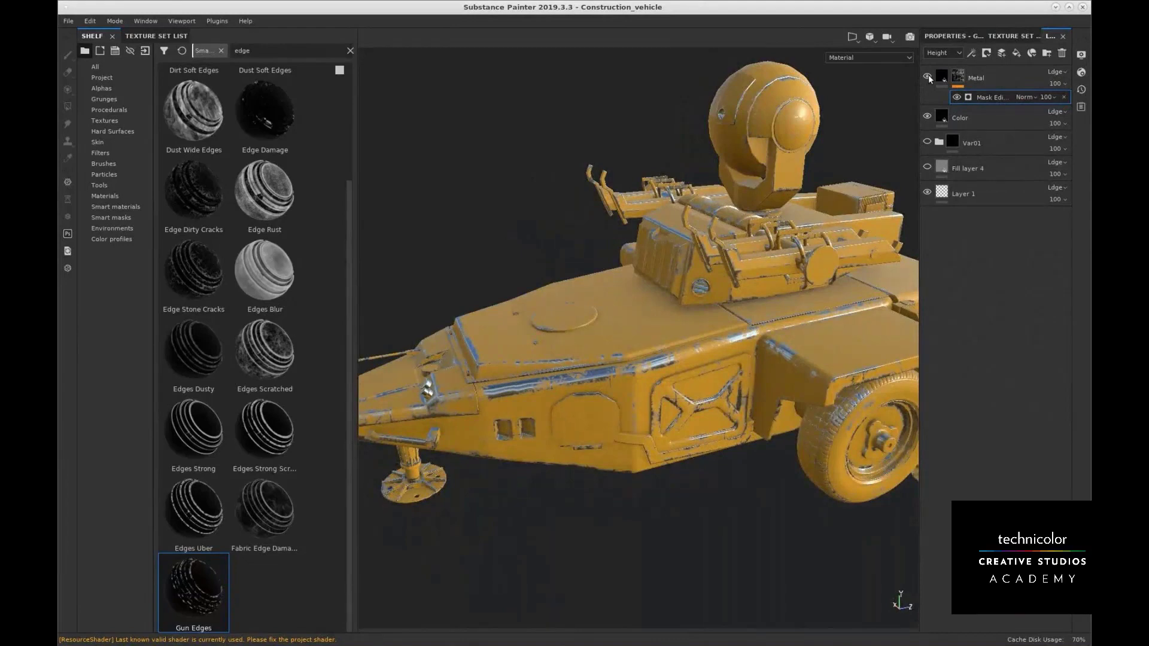
Select the Metal layer and check its edge wear on the hull, hide it and show the Var01 group
mouse_move(748, 289)
left_mouse_down("alt")
mouse_move(794, 307)
mouse_move(708, 320)
mouse_move(670, 263)
left_mouse_up("alt")
left_click(1045, 75)
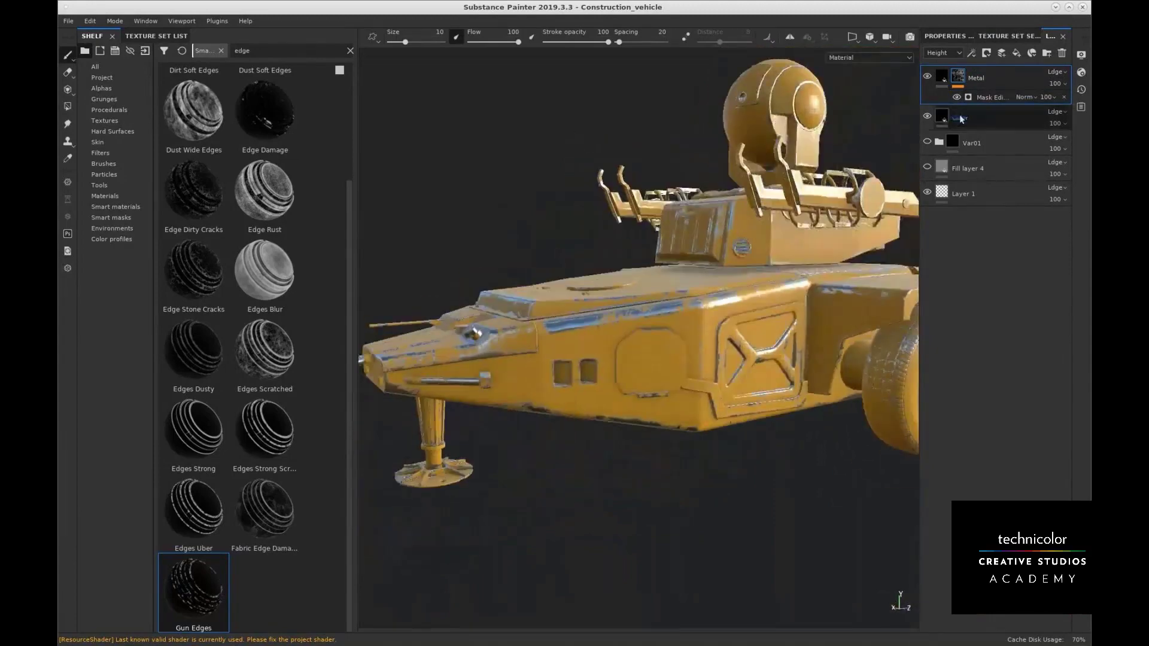
left_click_drag(825, 270, 780, 270, "alt")
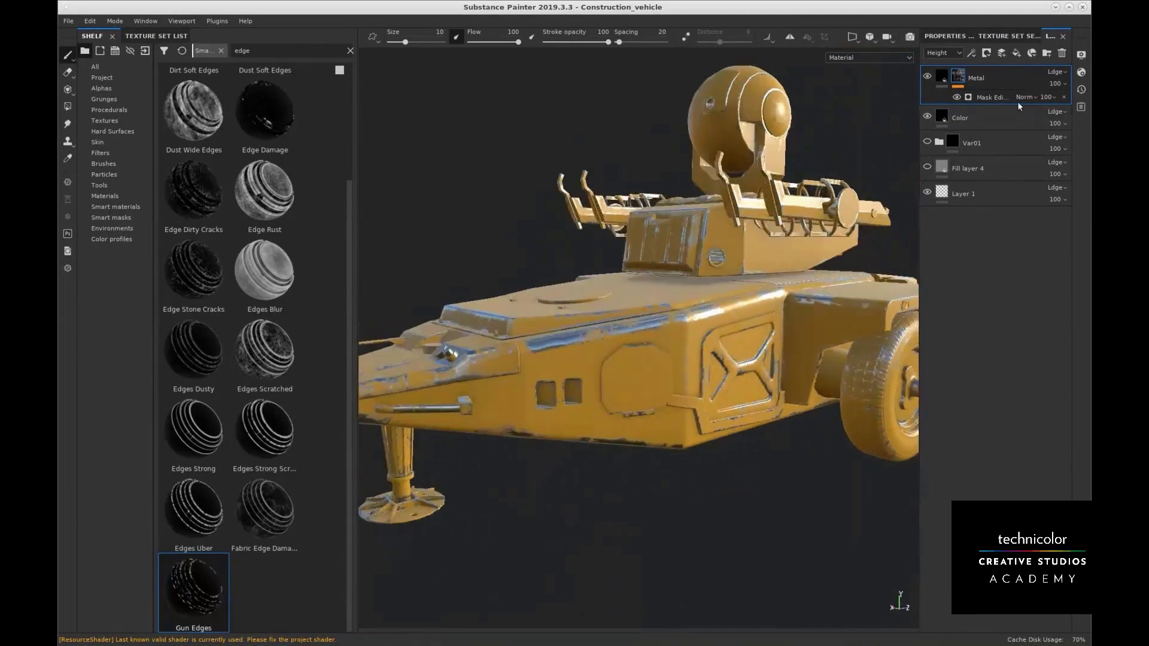
left_click(926, 115)
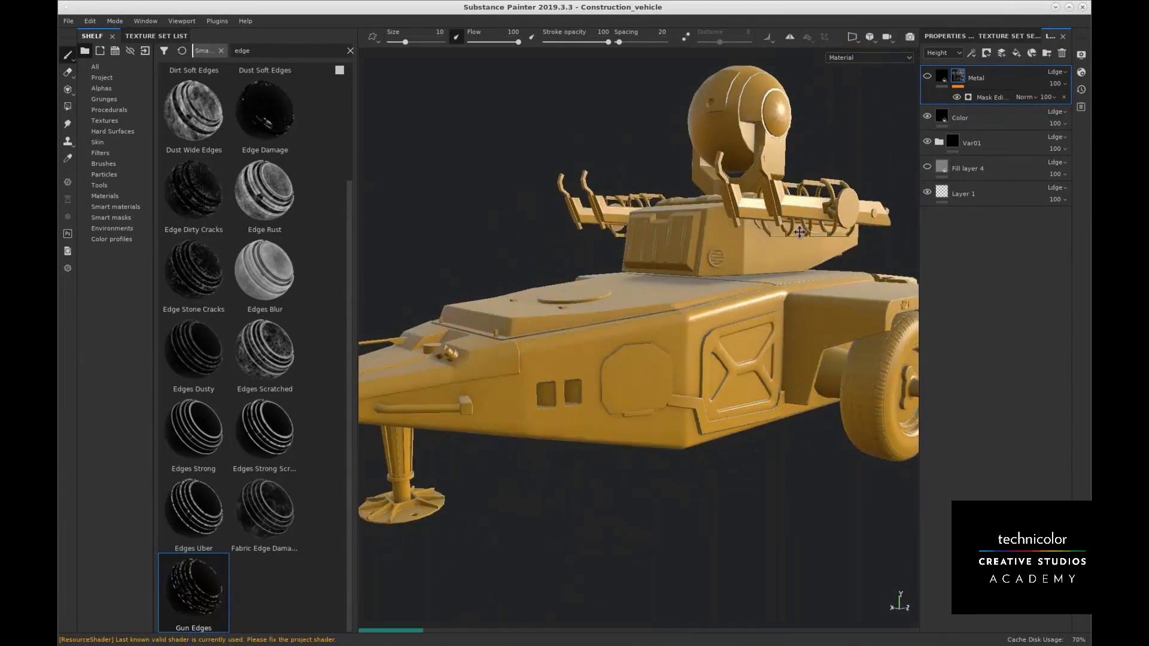
middle_click_drag(762, 310, 761, 313, "alt")
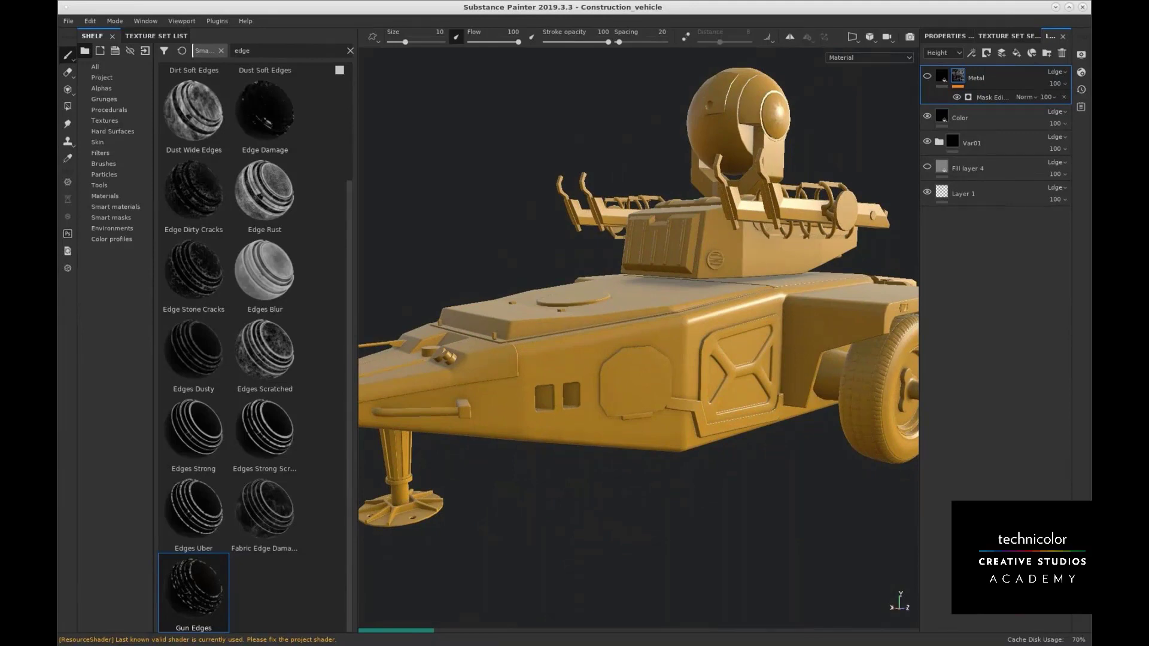
Look over the construction-vehicle decals reference image page11.jpg, check the vehicle with Var01 shown, and hide the Var01 group
key("alt+Tab")
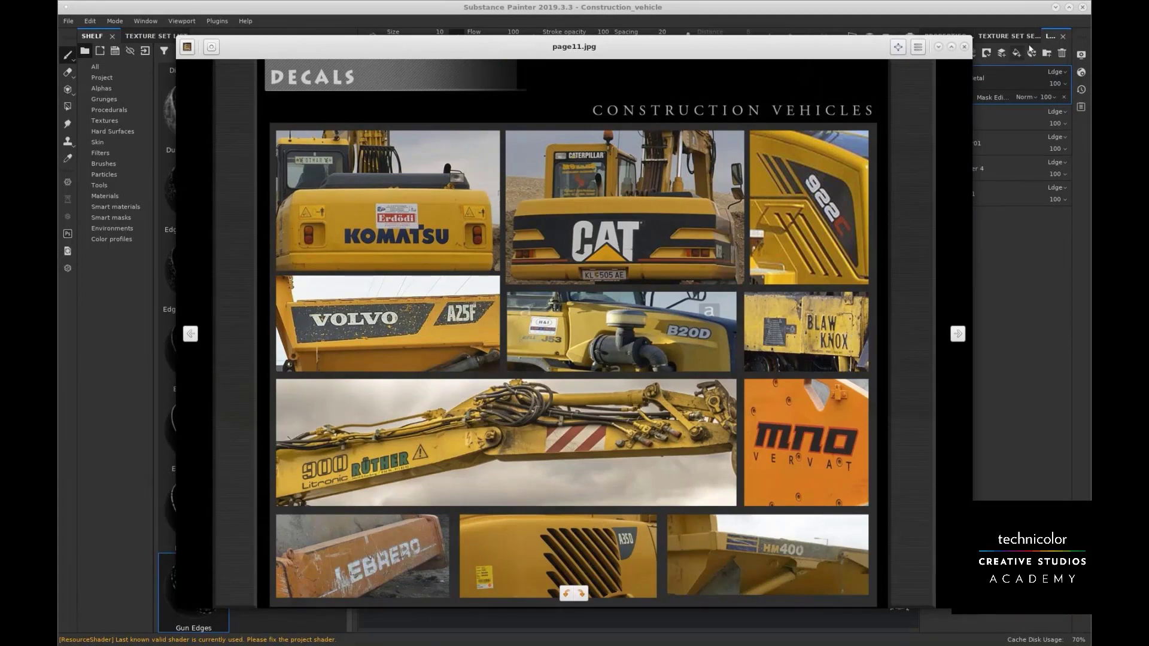
left_click(940, 48)
left_click_drag(862, 257, 786, 292, "alt")
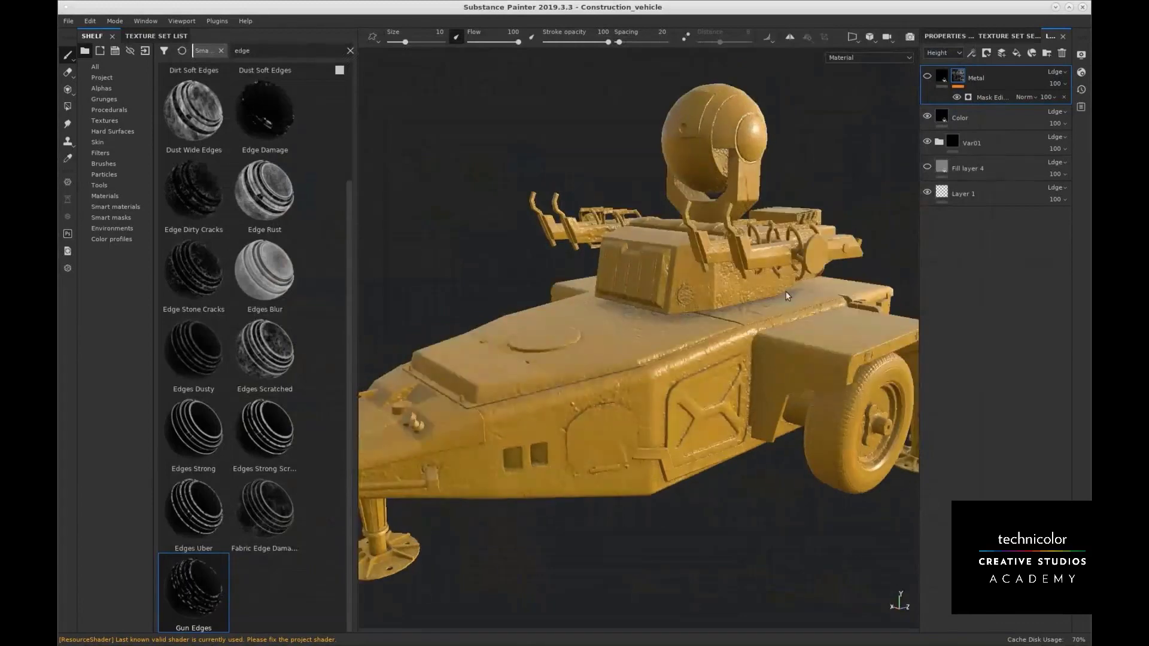
left_click(926, 143)
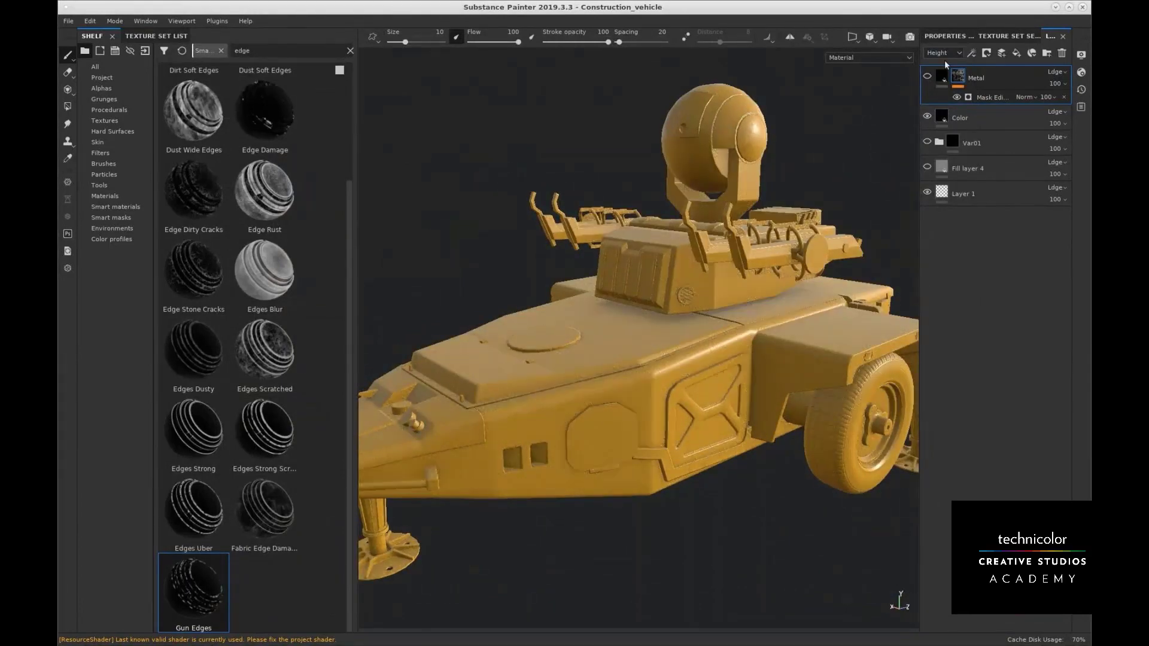
Add a new fill layer at the top of the layer stack and show its fill properties with more room
left_click(1016, 52)
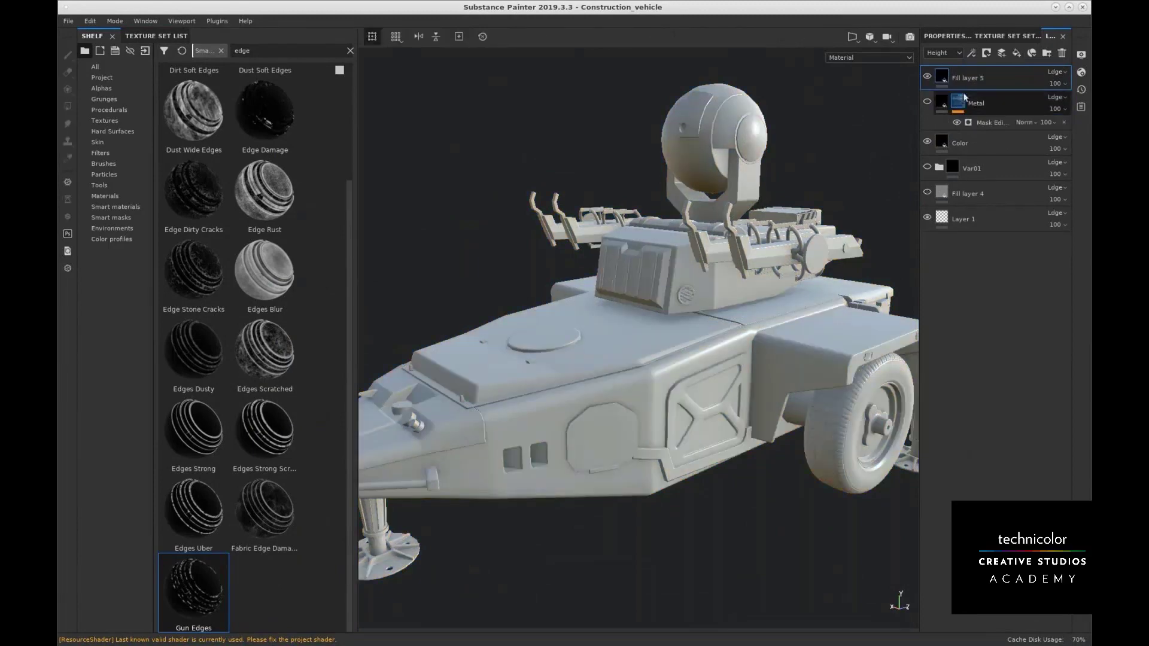
left_click(941, 37)
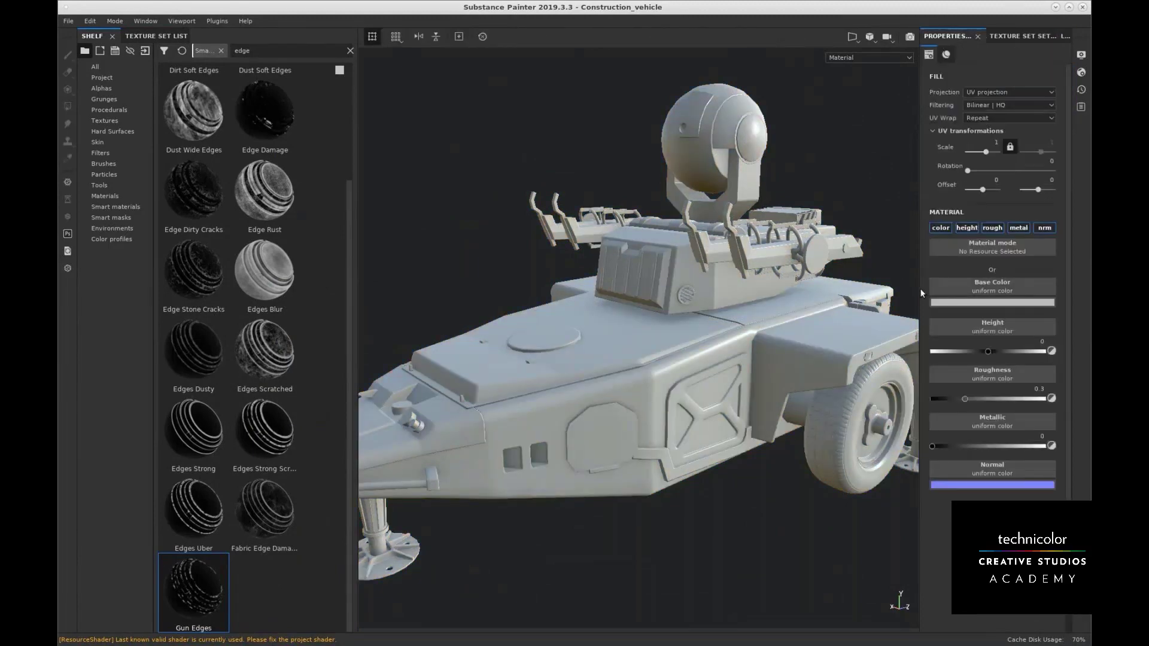
left_click_drag(912, 289, 753, 300)
Set the new fill layer's base color to a muted brown of R 0.180, G 0.116, B 0.052
left_click(874, 303)
left_click(1003, 315)
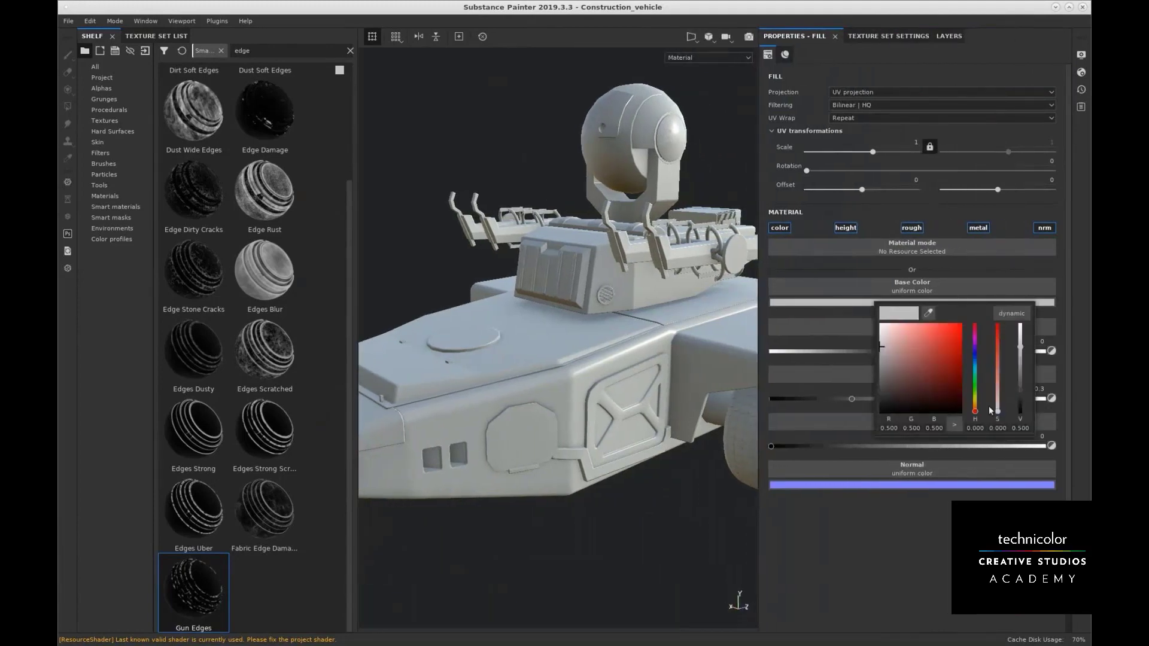
left_click_drag(977, 409, 977, 407)
left_click(928, 386)
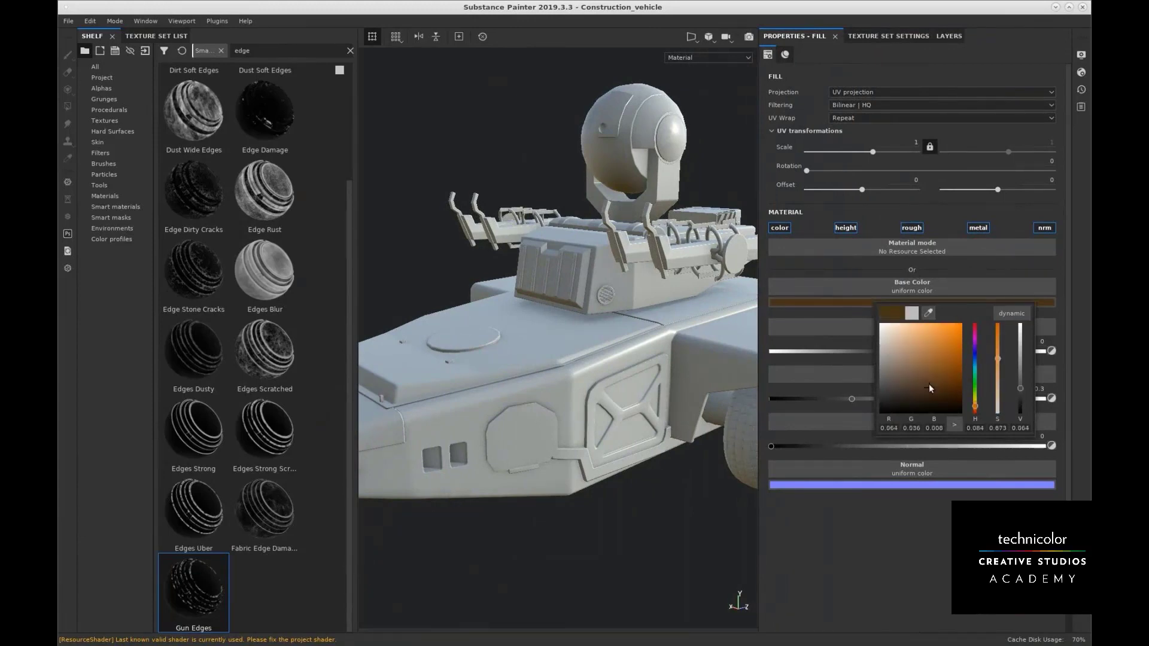
left_click(942, 386)
left_click(946, 387)
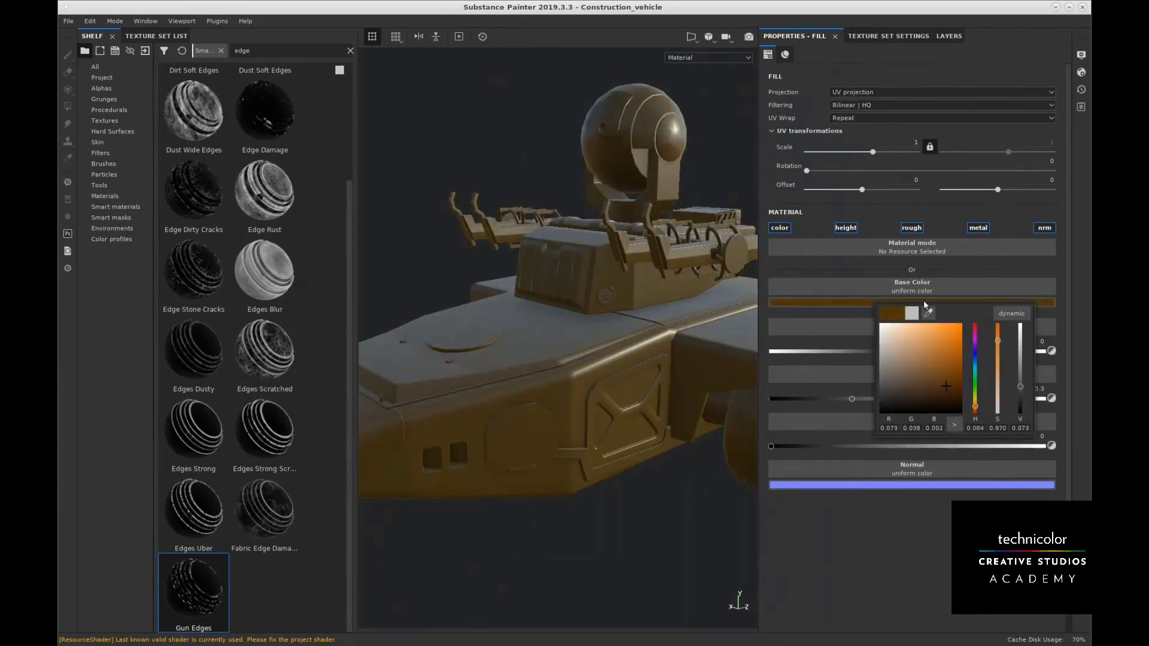
left_click(939, 396)
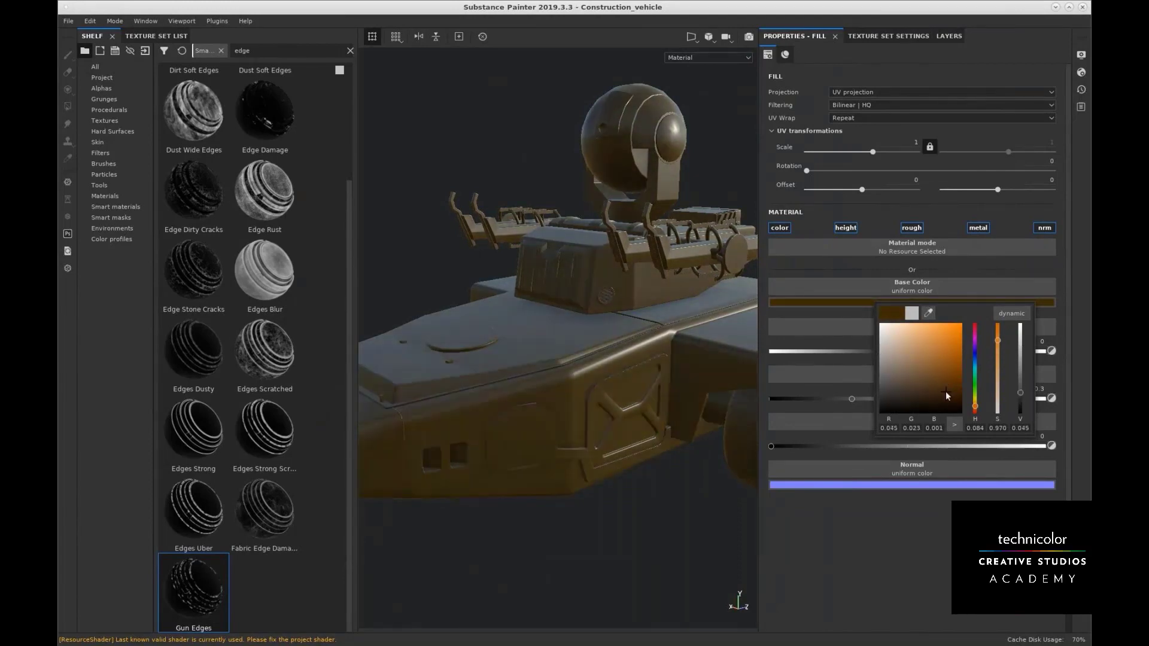
left_click(946, 378)
left_click(946, 378)
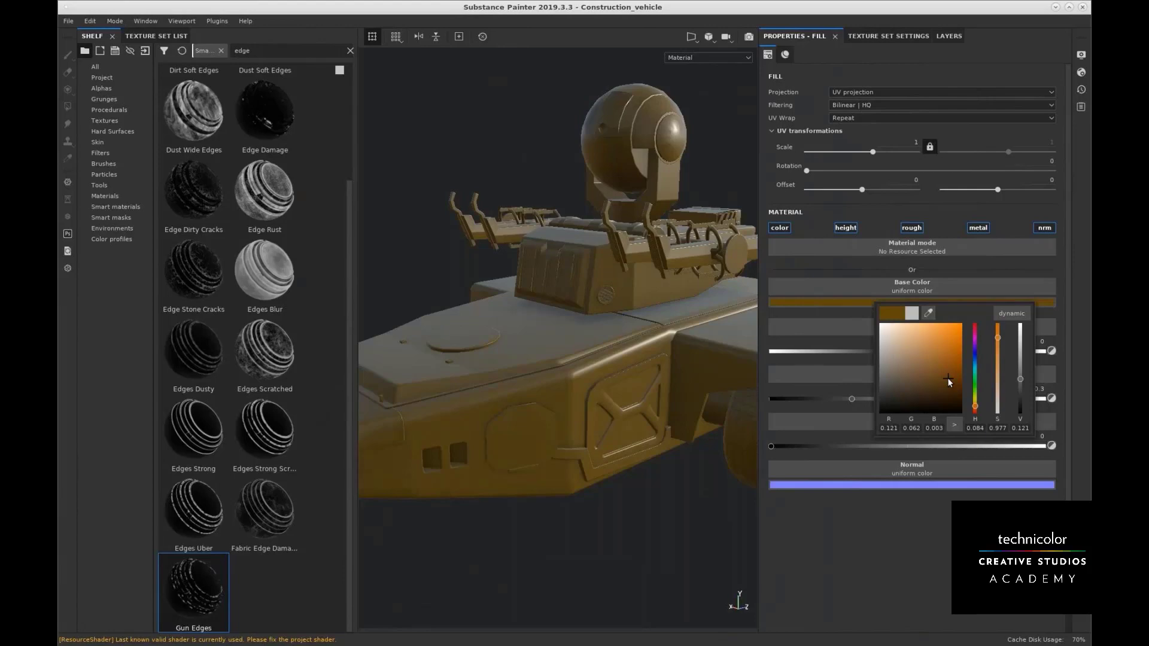
left_click(941, 381)
left_click_drag(941, 383, 914, 371)
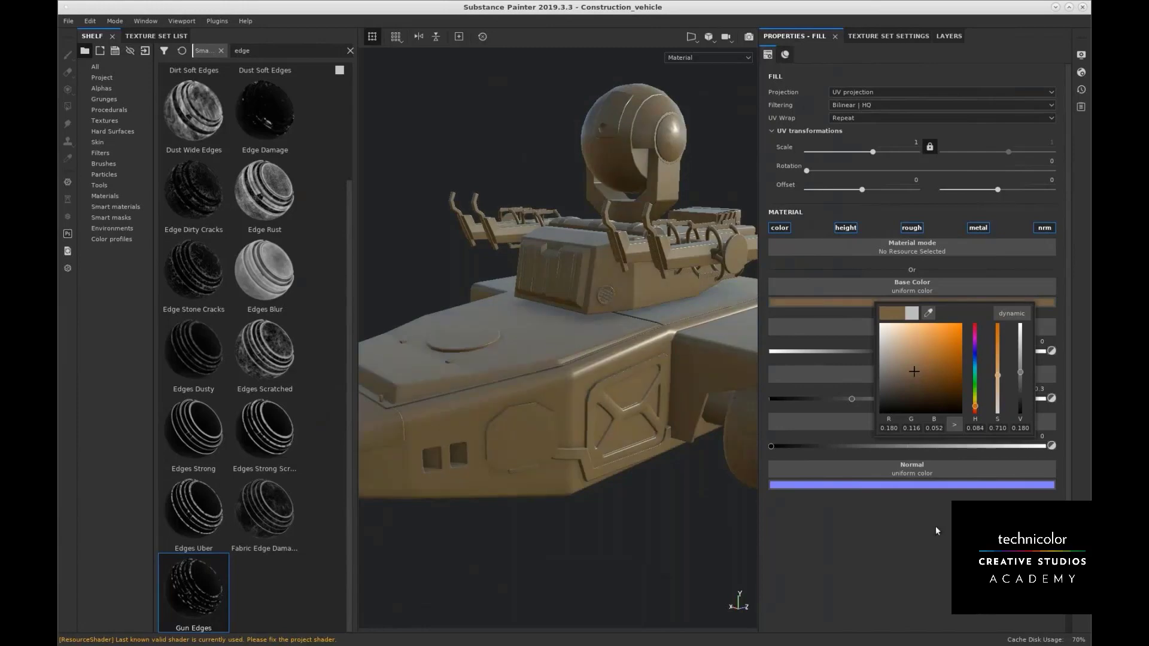
left_click(935, 526)
Set the brown fill layer's roughness to 1 and return to the layer stack
left_click_drag(852, 398, 1044, 399)
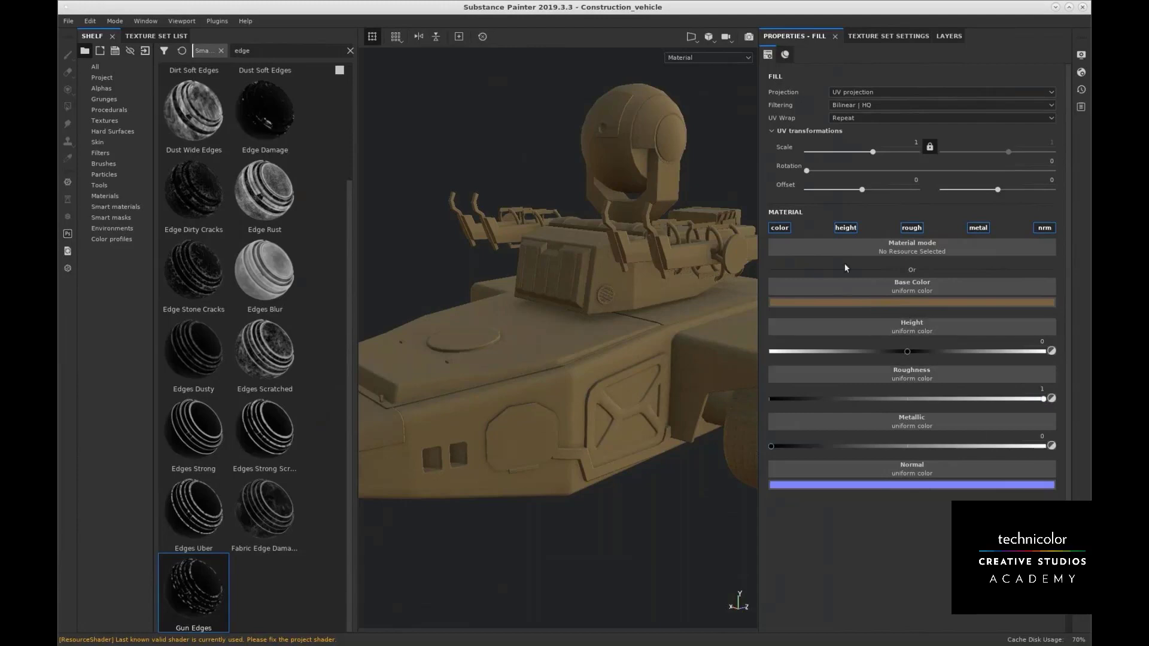
left_click_drag(756, 318, 919, 317)
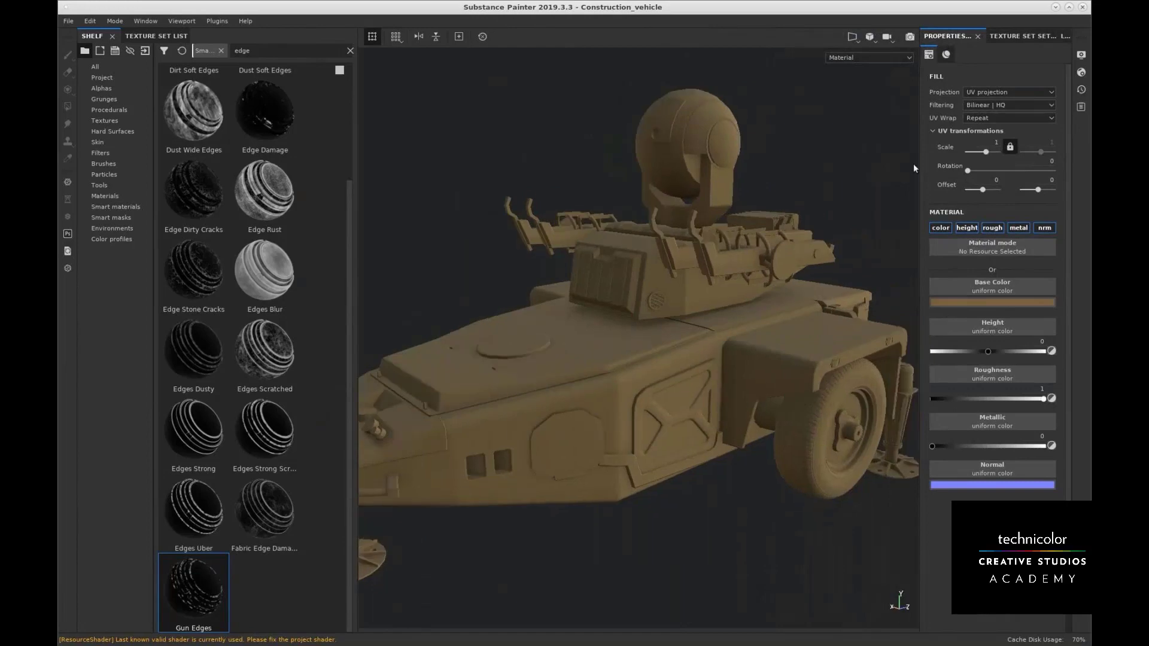
left_click(1021, 37)
left_click(1064, 35)
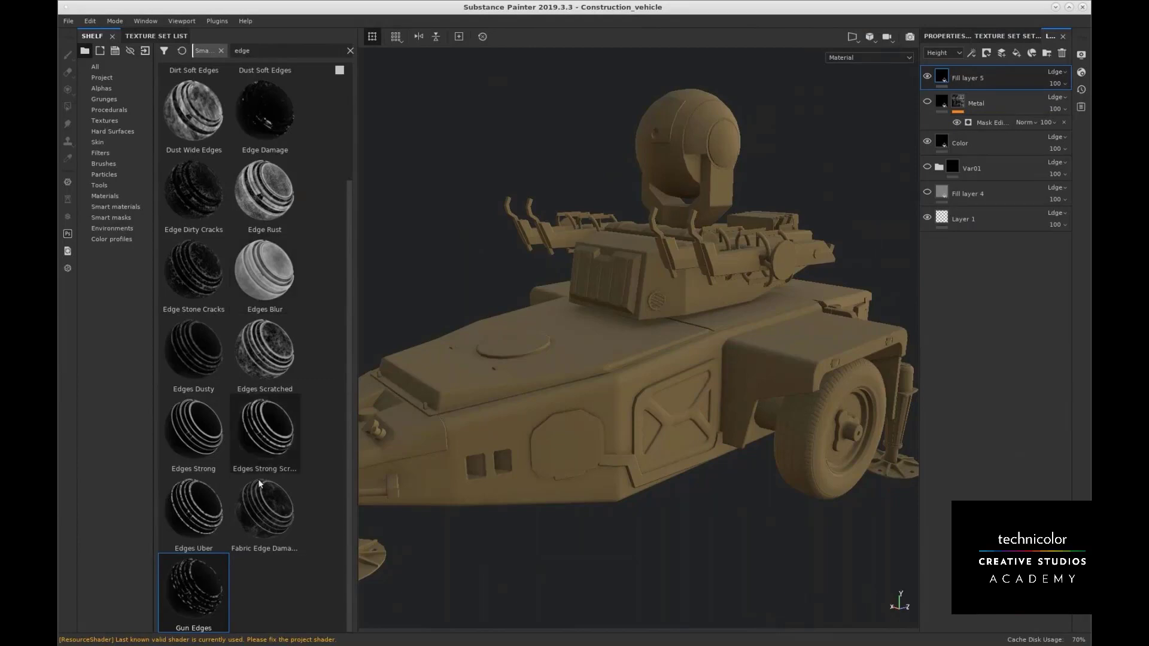
Search the smart masks for "moss", apply the Moss mask to the brown fill layer and check its spread over the vehicle
scroll(261, 473, "up", 3)
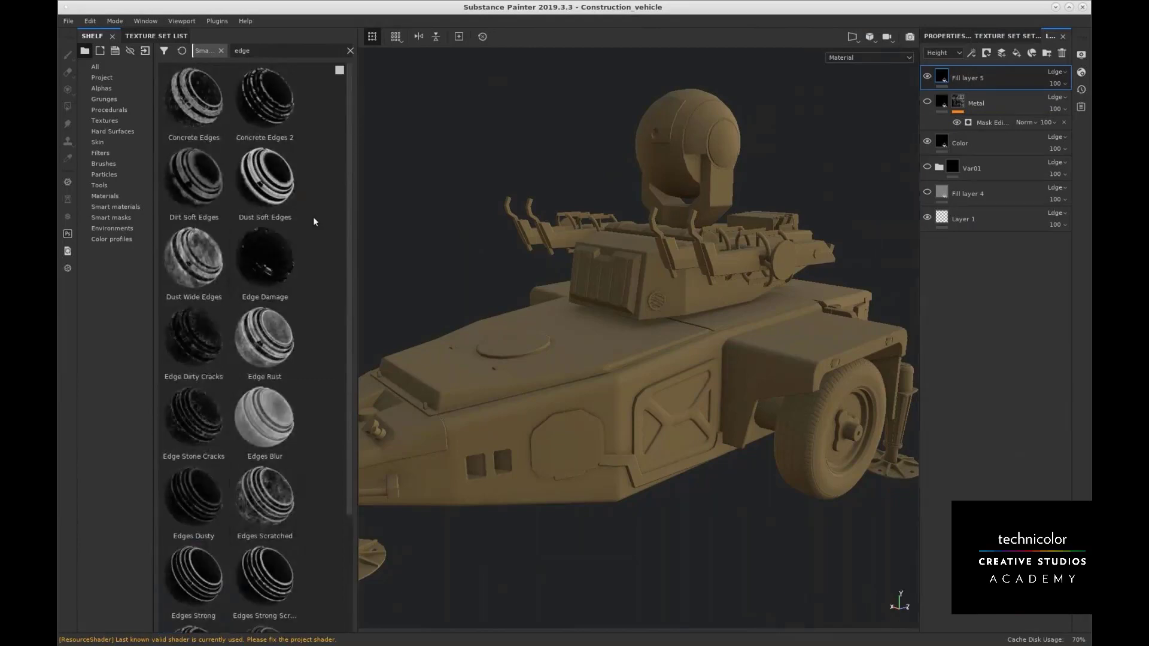
scroll(309, 468, "down", 3)
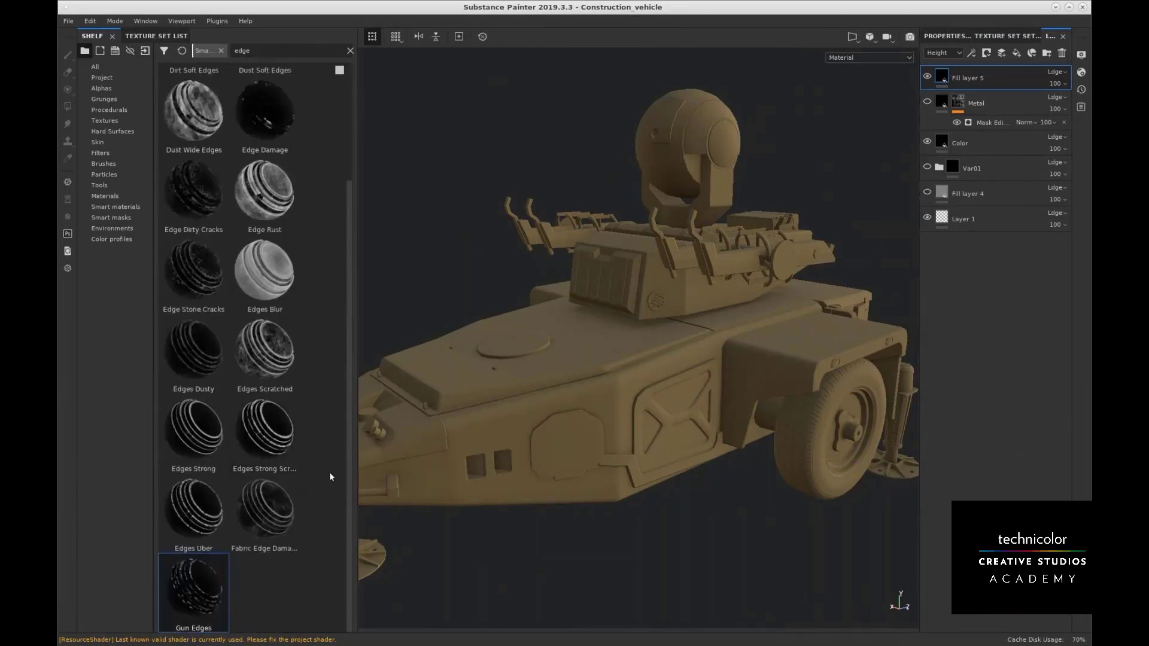
scroll(302, 251, "up", 2)
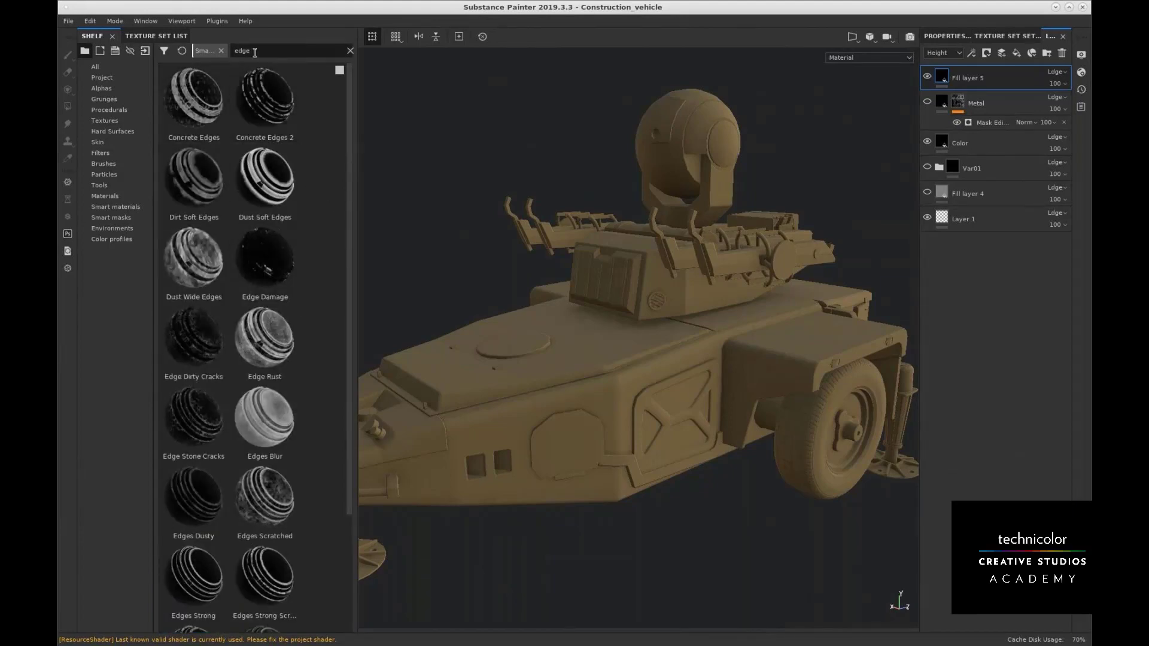
left_click_drag(254, 52, 236, 50)
type("moss")
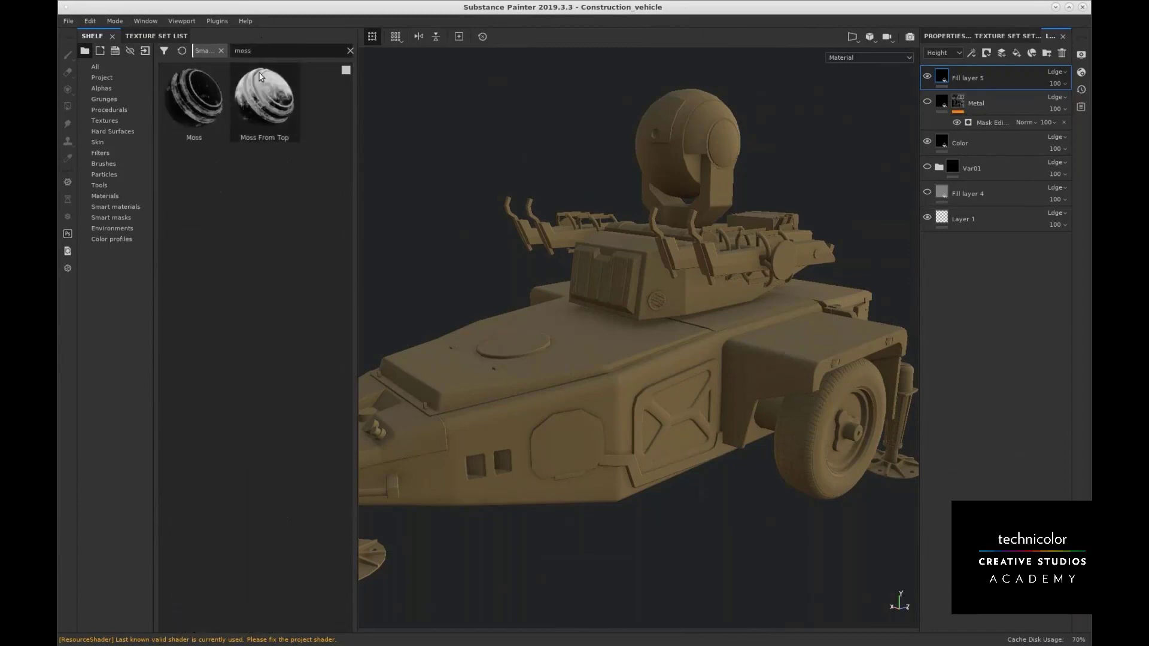
left_click_drag(205, 112, 980, 84)
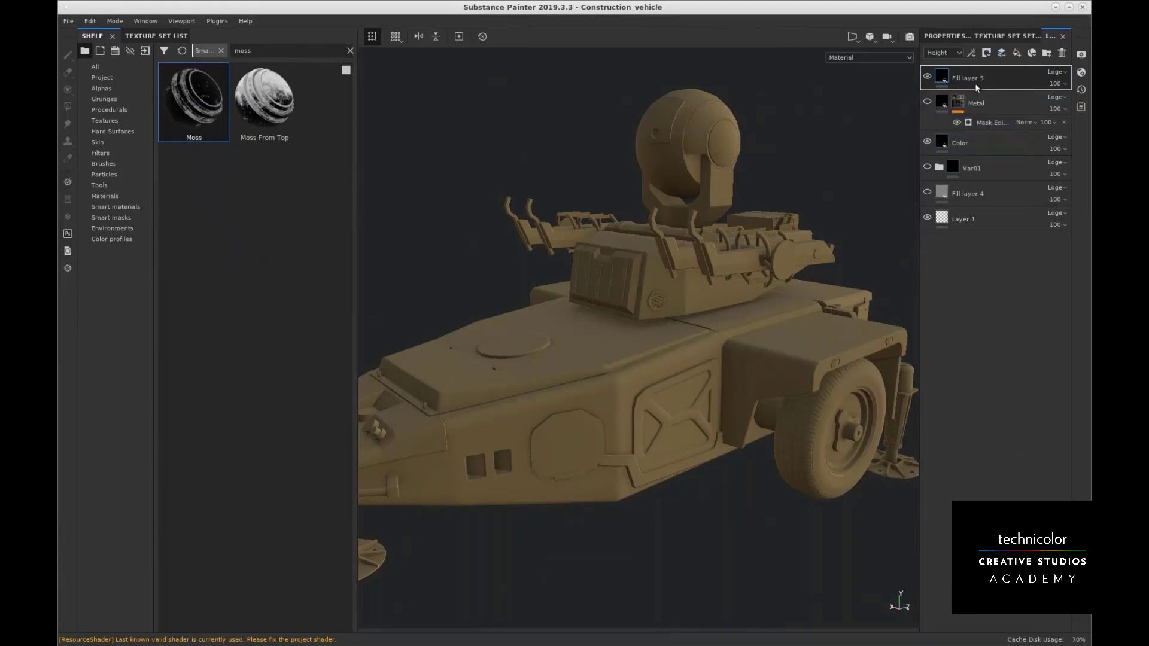
middle_click_drag(518, 160, 541, 176, "alt")
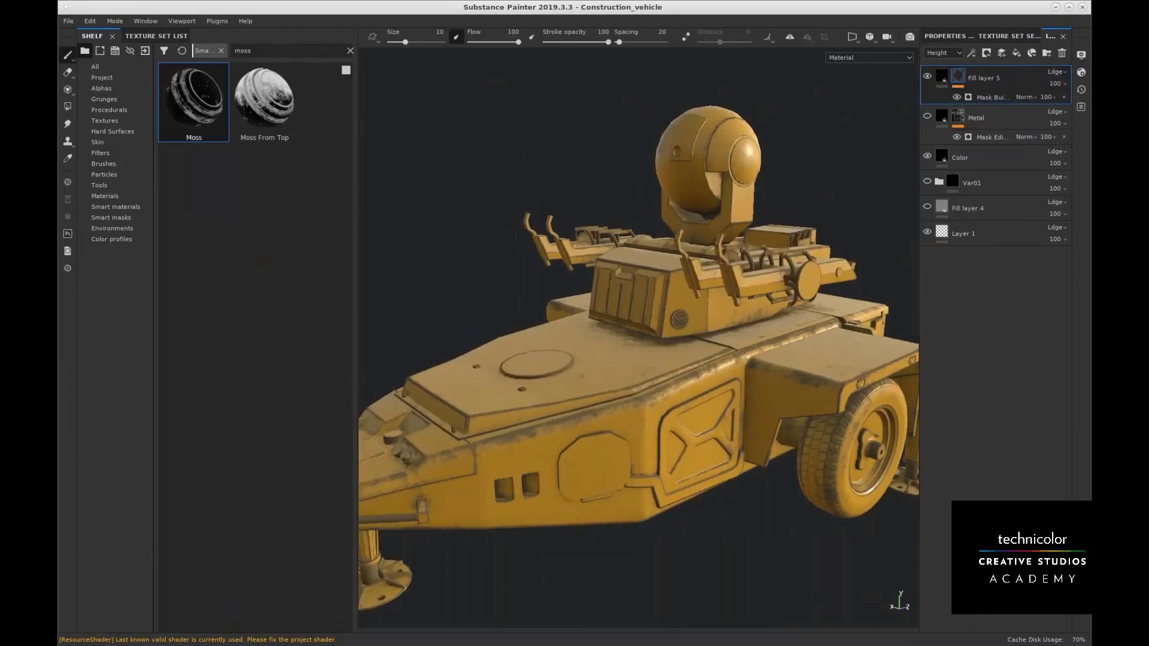
mouse_move(542, 176)
left_mouse_down("alt")
mouse_move(557, 211)
mouse_move(554, 172)
left_mouse_up("alt")
middle_click_drag(554, 172, 485, 149, "alt")
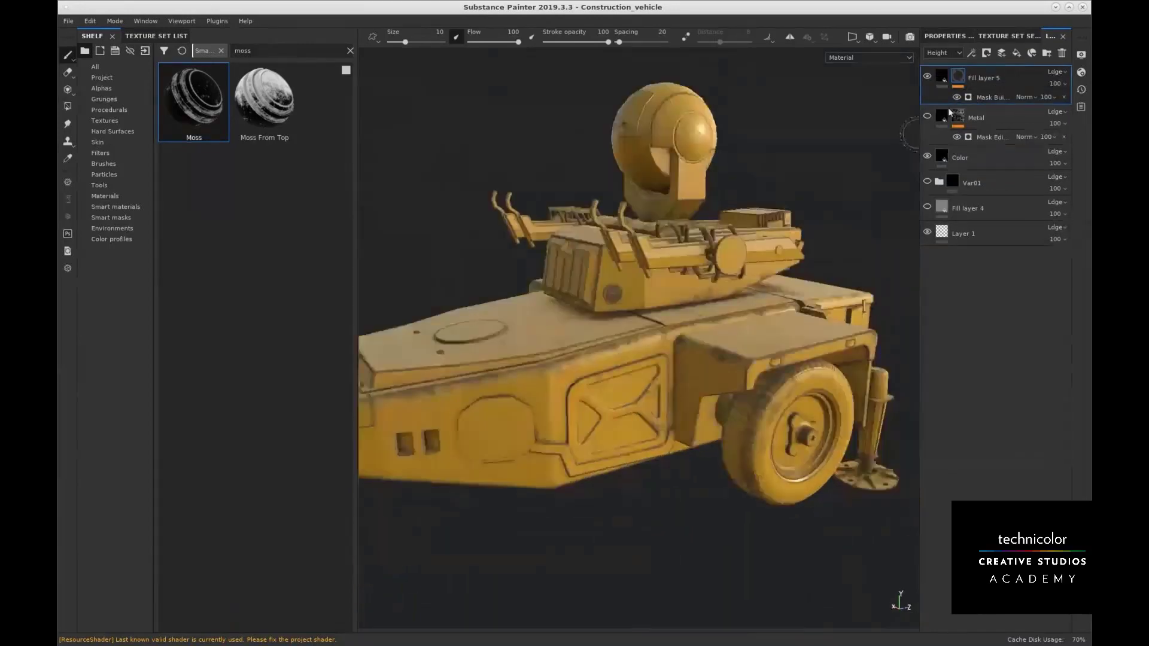
Set Curvature to 0 in the Moss mask's Mask Builder generator and check the dirt around the vehicle
left_click(996, 97)
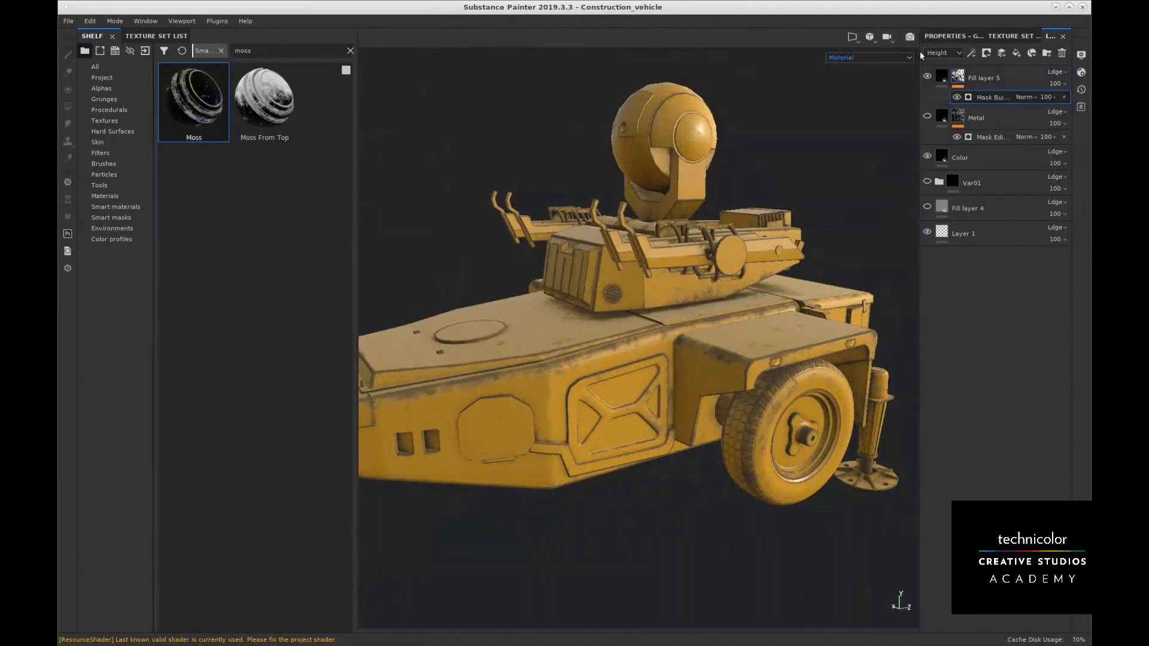
left_click(948, 37)
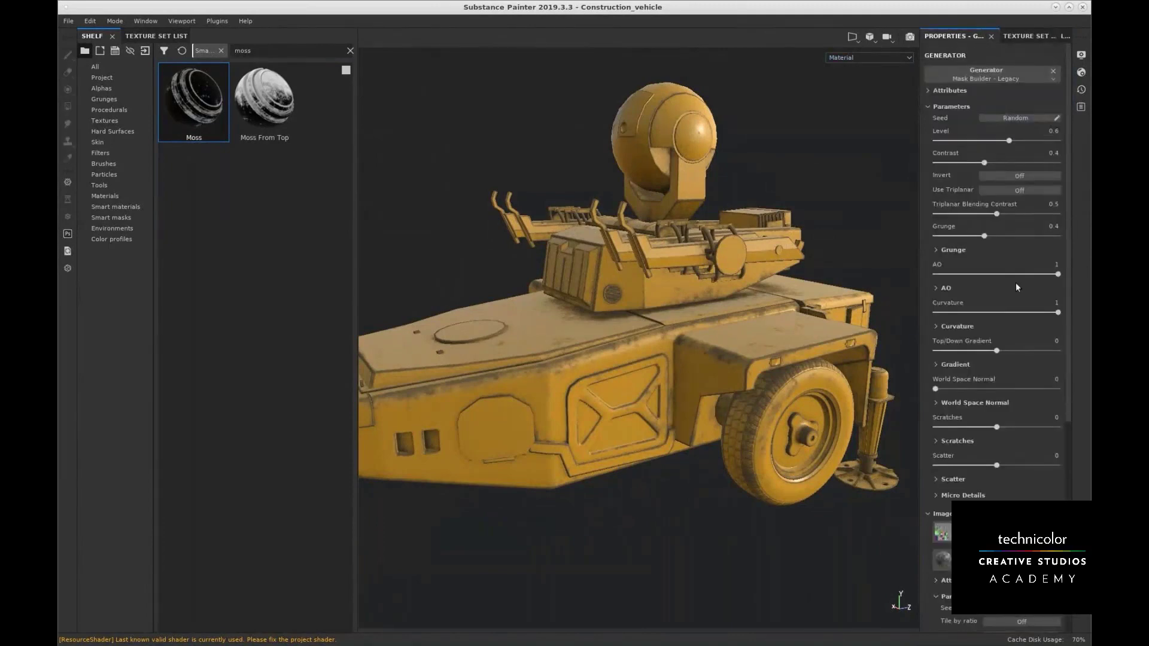
scroll(1015, 285, "down", 1)
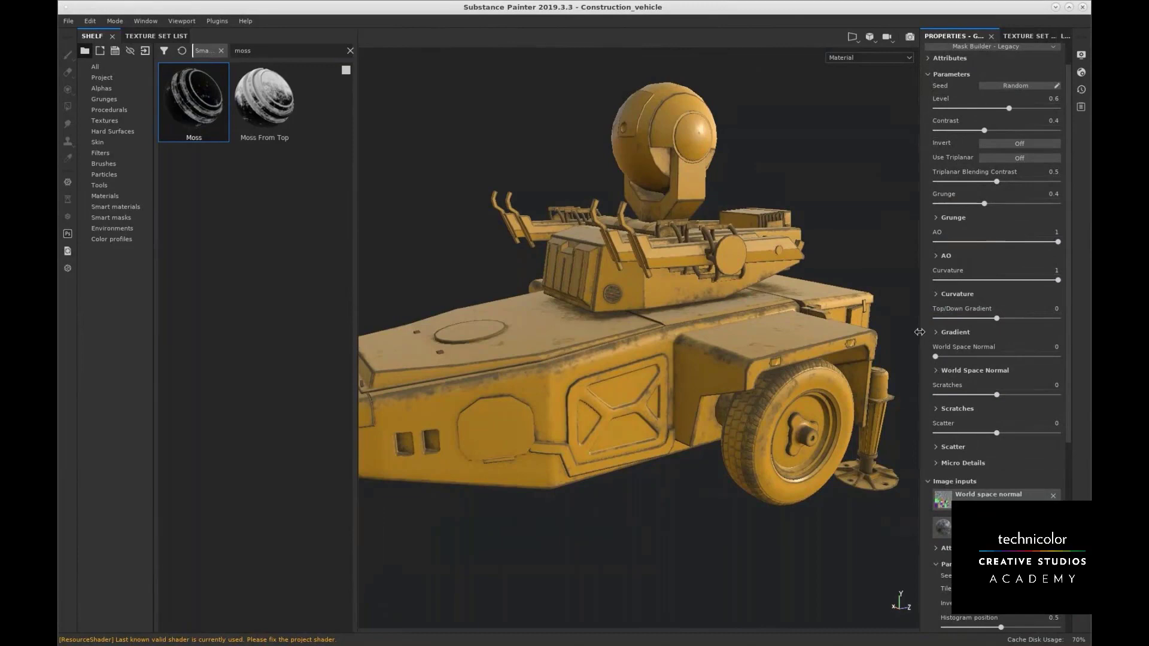
left_click_drag(920, 332, 830, 333)
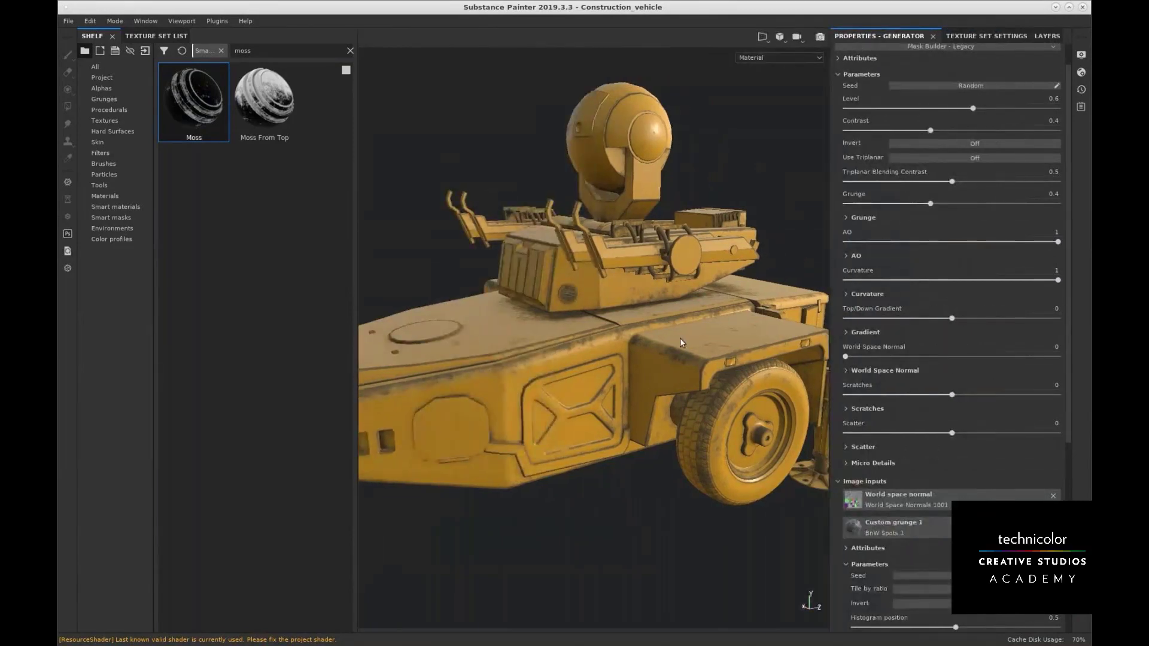
left_click_drag(680, 337, 645, 353, "alt")
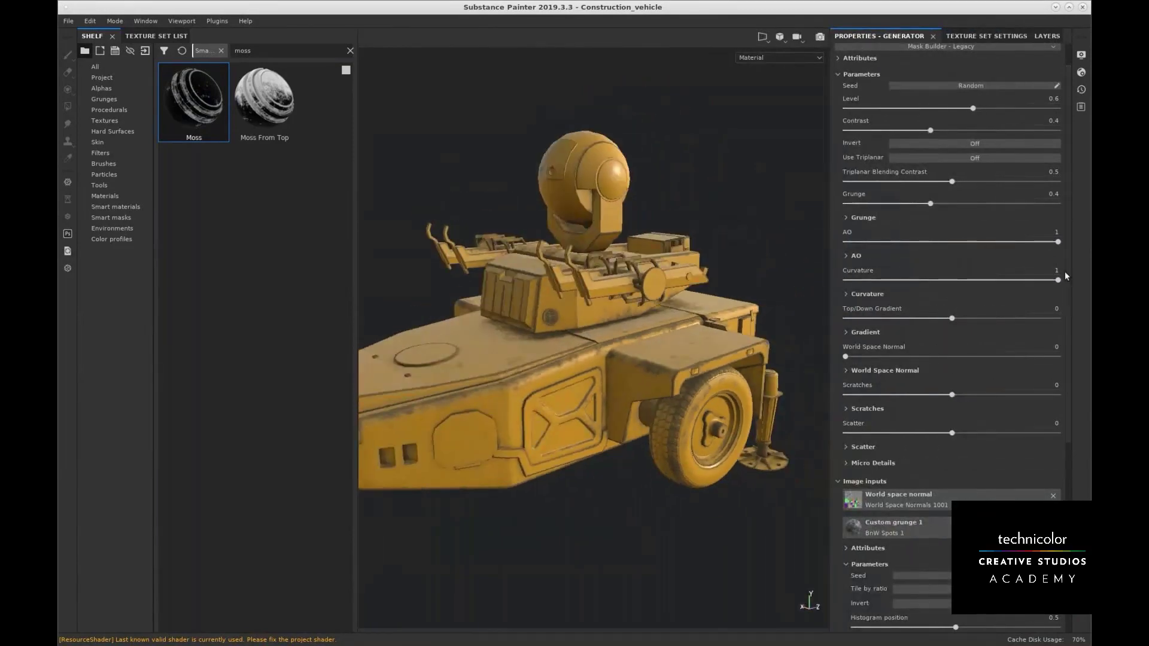
left_click_drag(1057, 279, 837, 293)
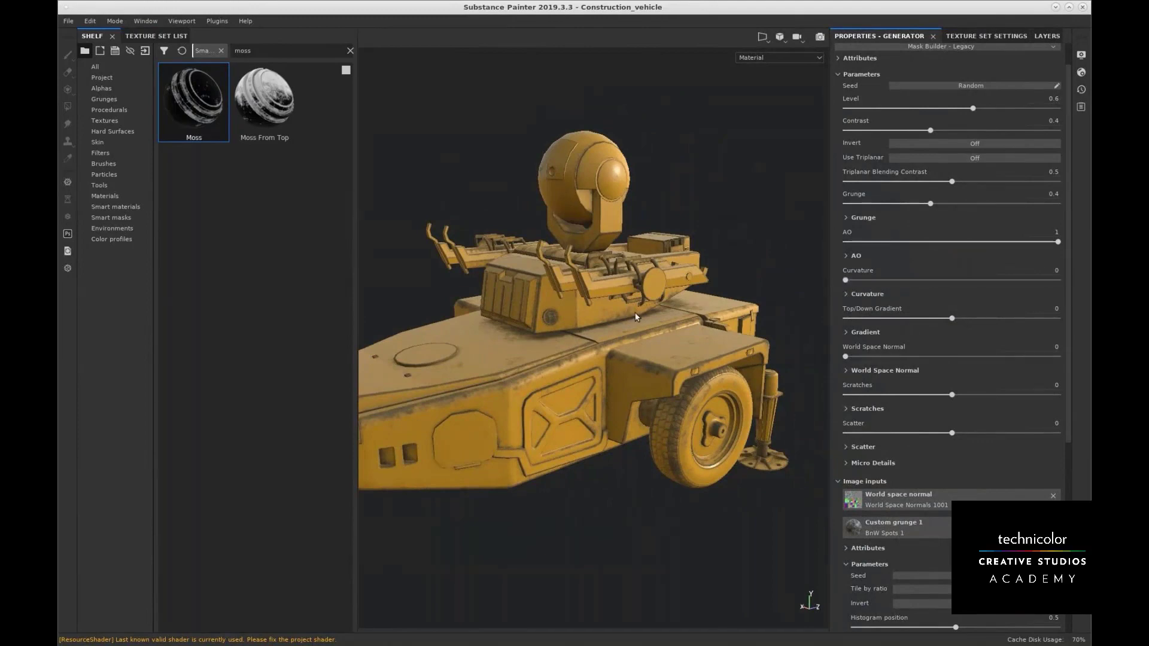
middle_click_drag(639, 319, 676, 315, "alt")
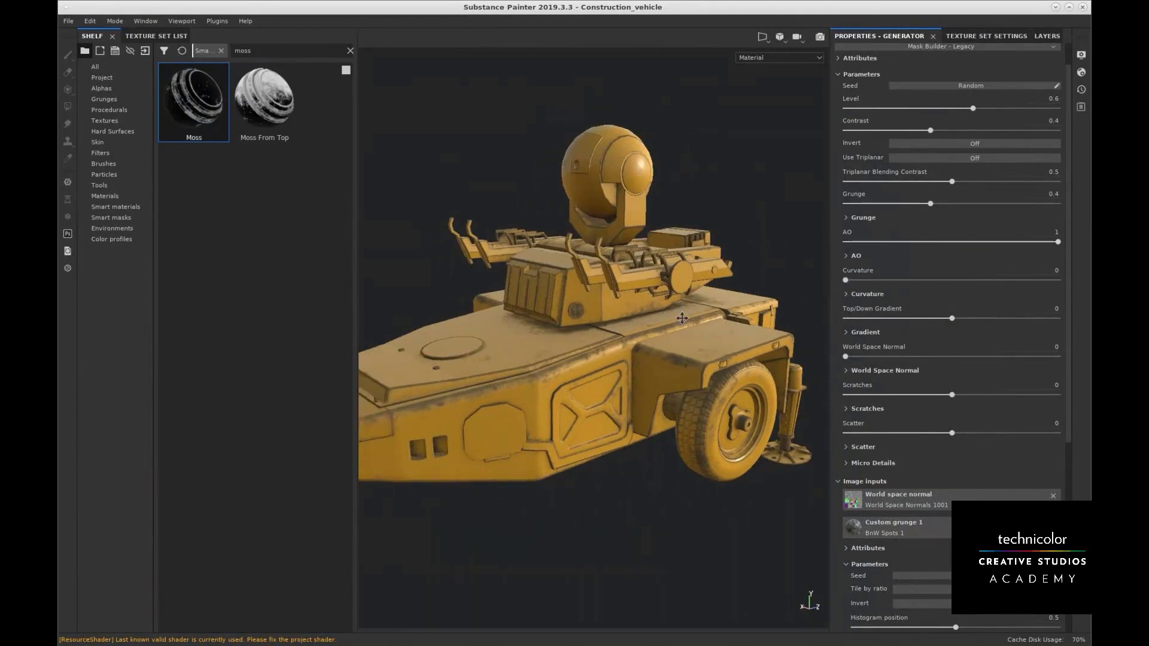
left_click_drag(677, 314, 673, 338, "alt")
middle_click_drag(515, 353, 579, 357, "alt")
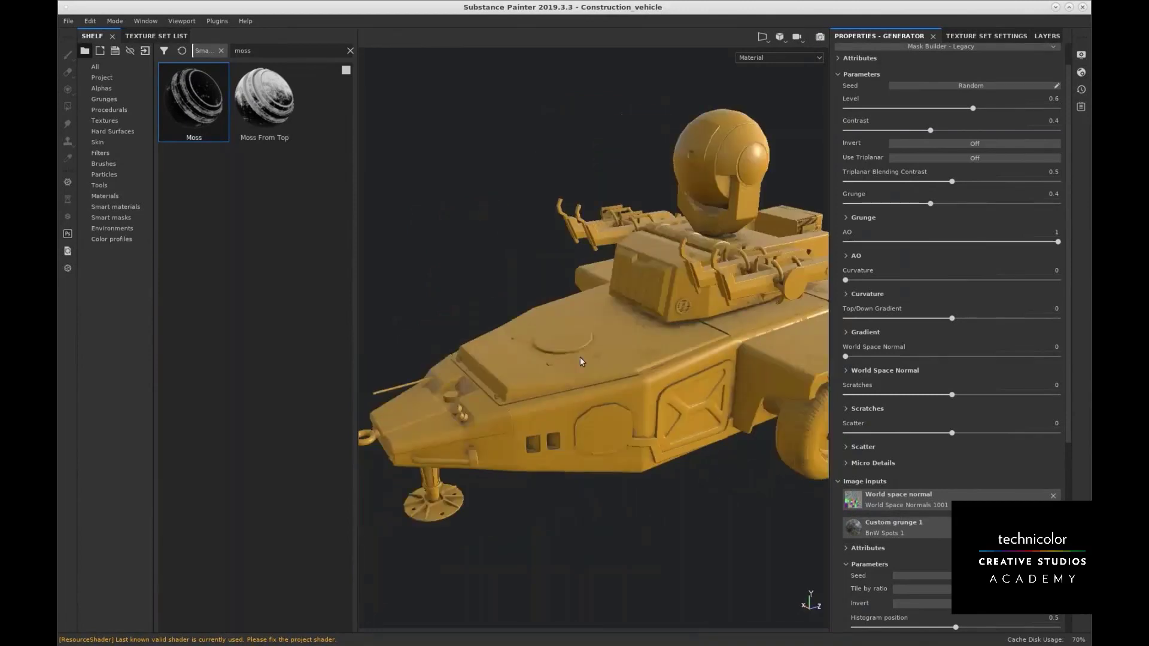
left_click_drag(579, 357, 578, 345, "alt")
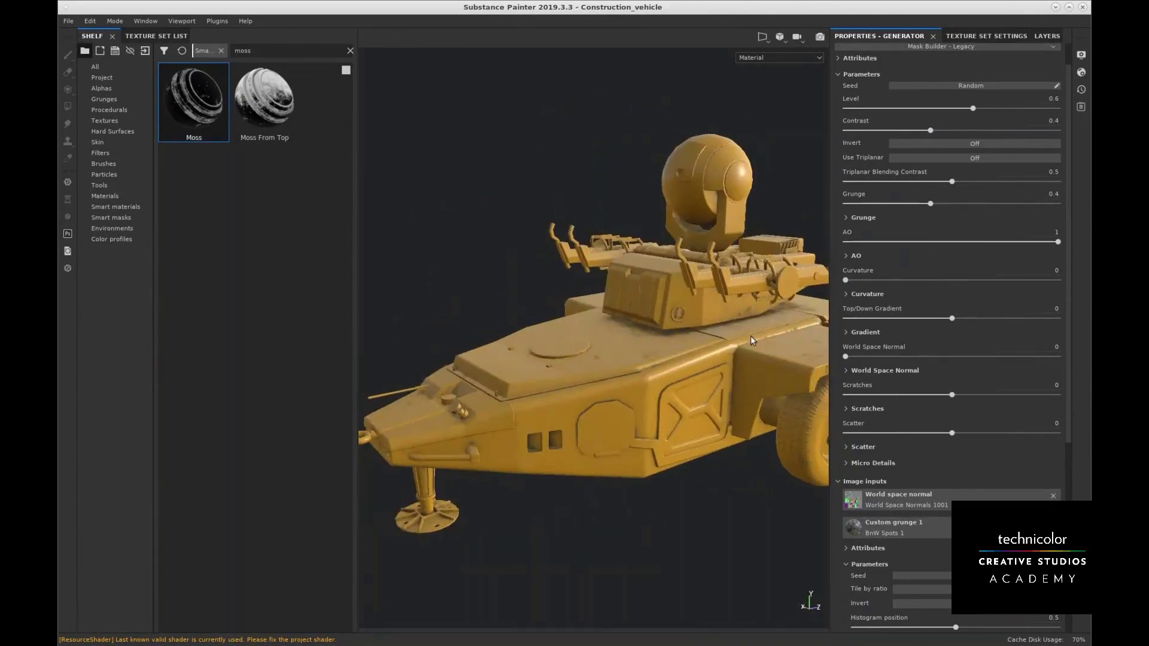
middle_click_drag(740, 350, 673, 371, "alt")
left_click_drag(622, 373, 658, 372, "alt")
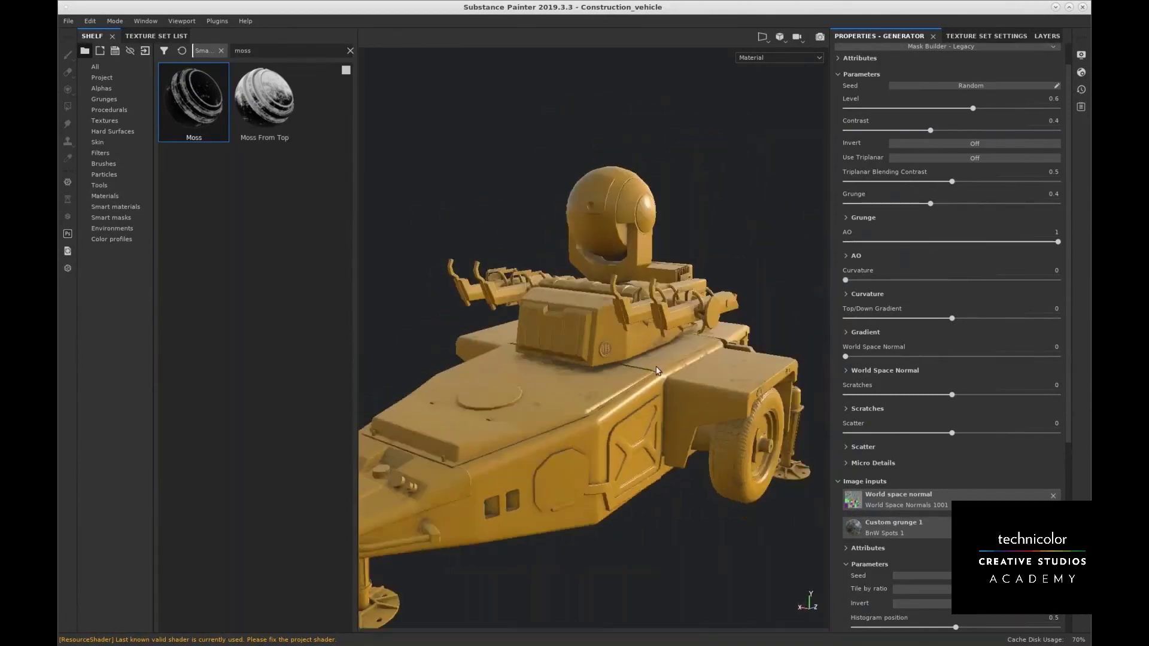
Examine the brown dirt around the turret base, hull panels and wheel from closer angles
middle_click_drag(579, 404, 630, 383, "alt")
left_click_drag(631, 383, 578, 384, "alt")
right_click_drag(578, 384, 594, 383, "alt")
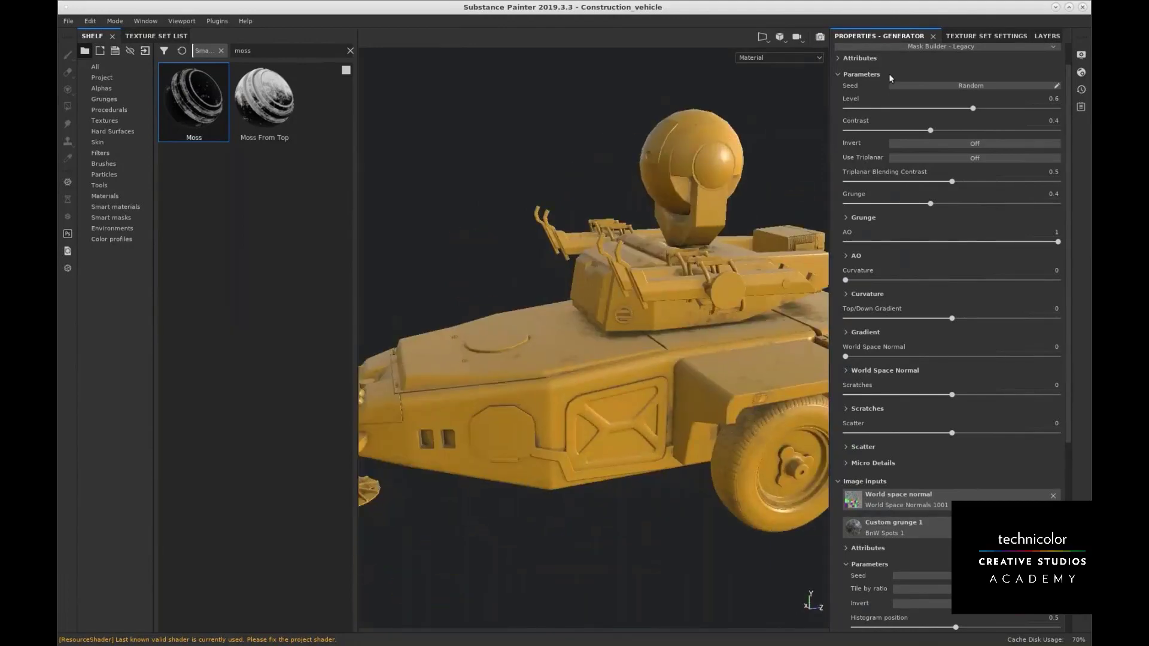
left_click(983, 37)
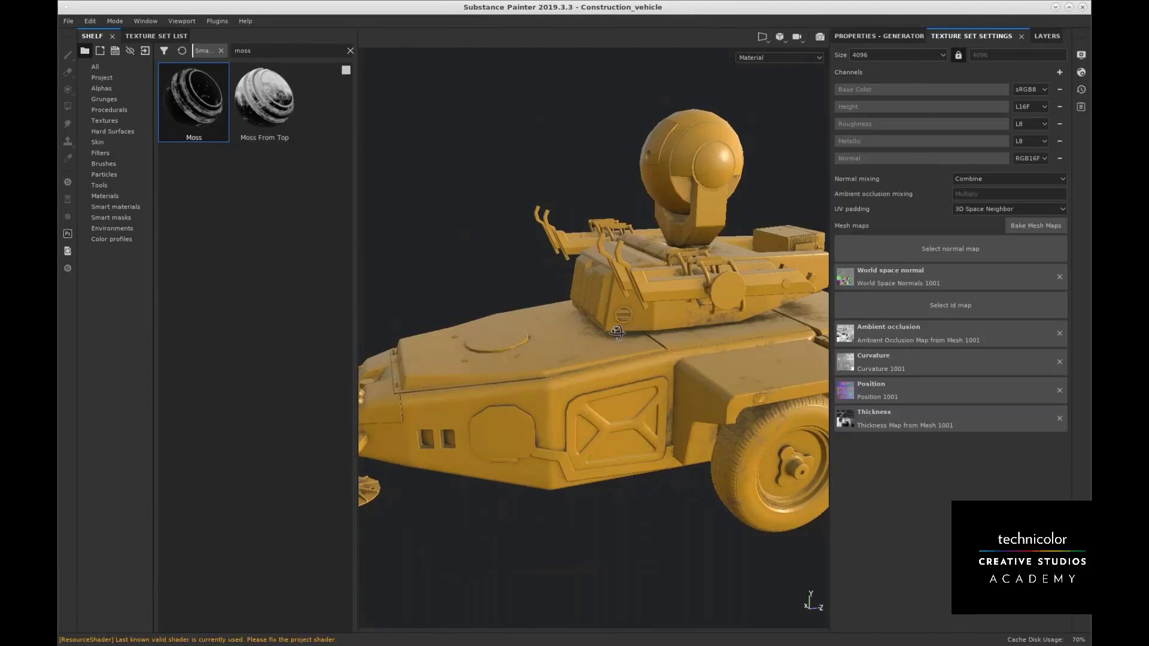
left_click_drag(617, 333, 645, 354, "alt")
right_click_drag(645, 354, 662, 359, "alt")
left_click_drag(662, 359, 634, 359, "alt")
left_click(904, 37)
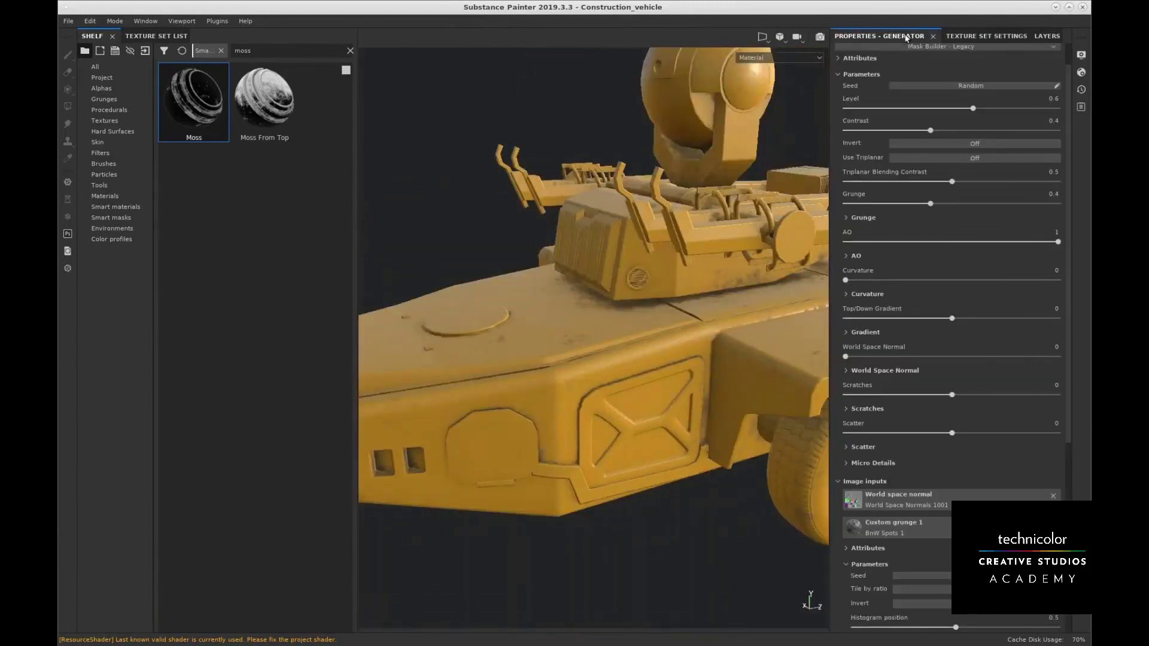
Turn on the Metal layer's visibility and check the worn edges together with the dirt on the hull and turret
left_click(1041, 39)
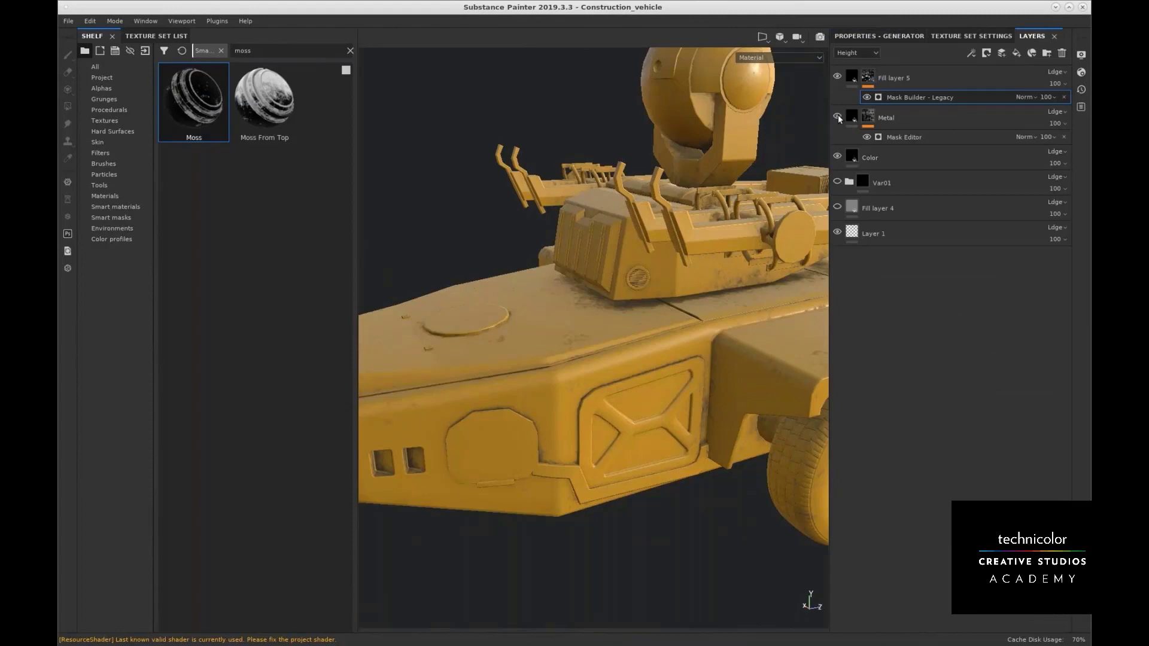
left_click_drag(634, 284, 666, 283, "alt")
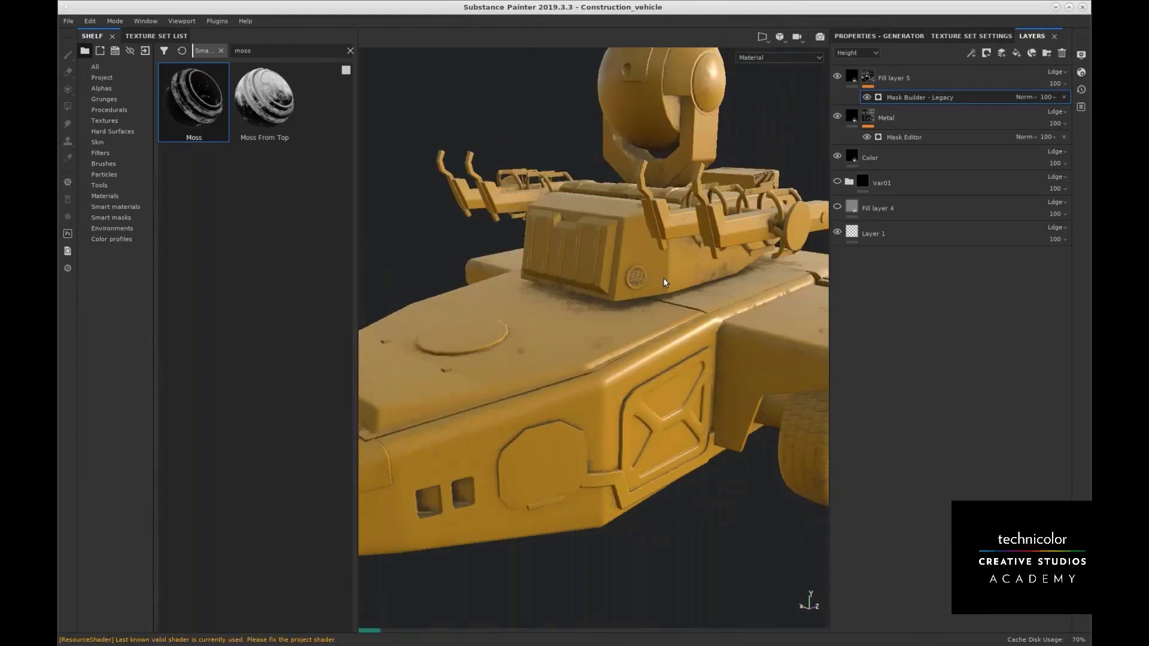
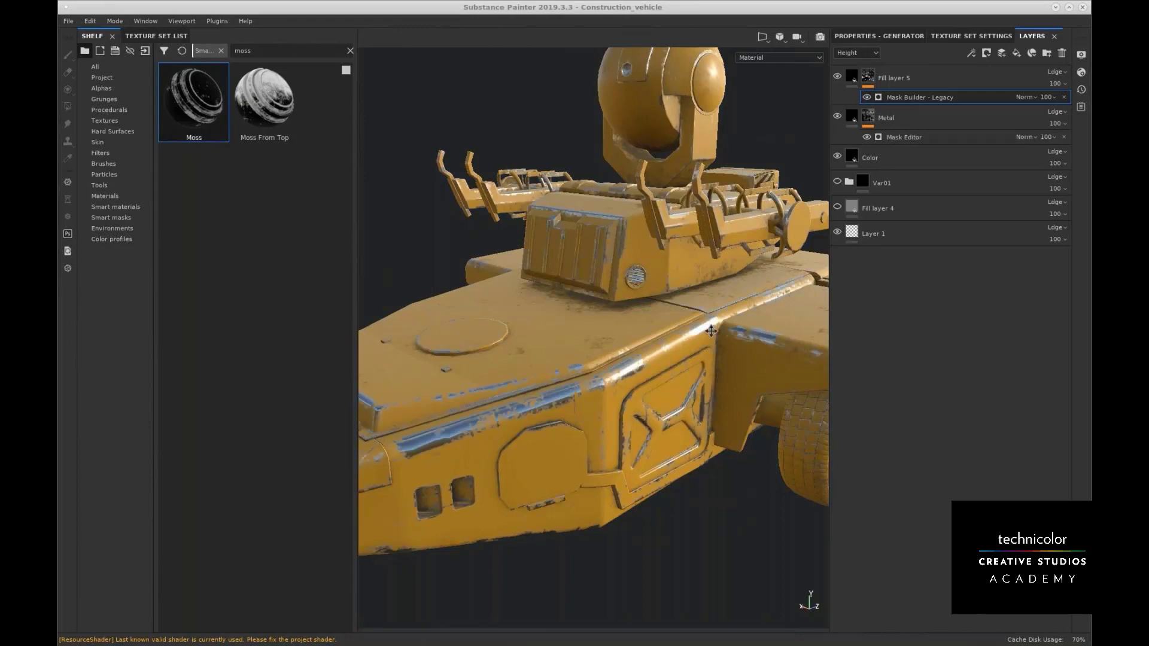
middle_click_drag(710, 331, 712, 383, "alt")
left_click_drag(712, 383, 690, 411, "alt")
right_click_drag(690, 411, 739, 407, "alt")
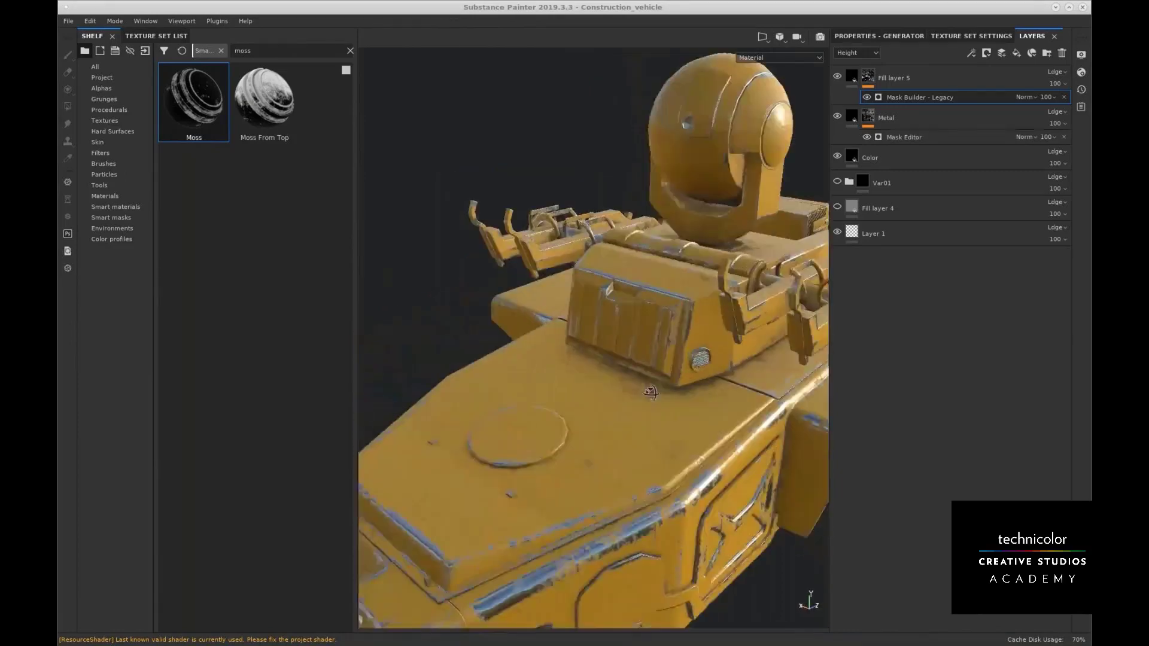
left_click_drag(739, 406, 702, 397, "alt")
middle_click_drag(702, 397, 649, 379, "alt")
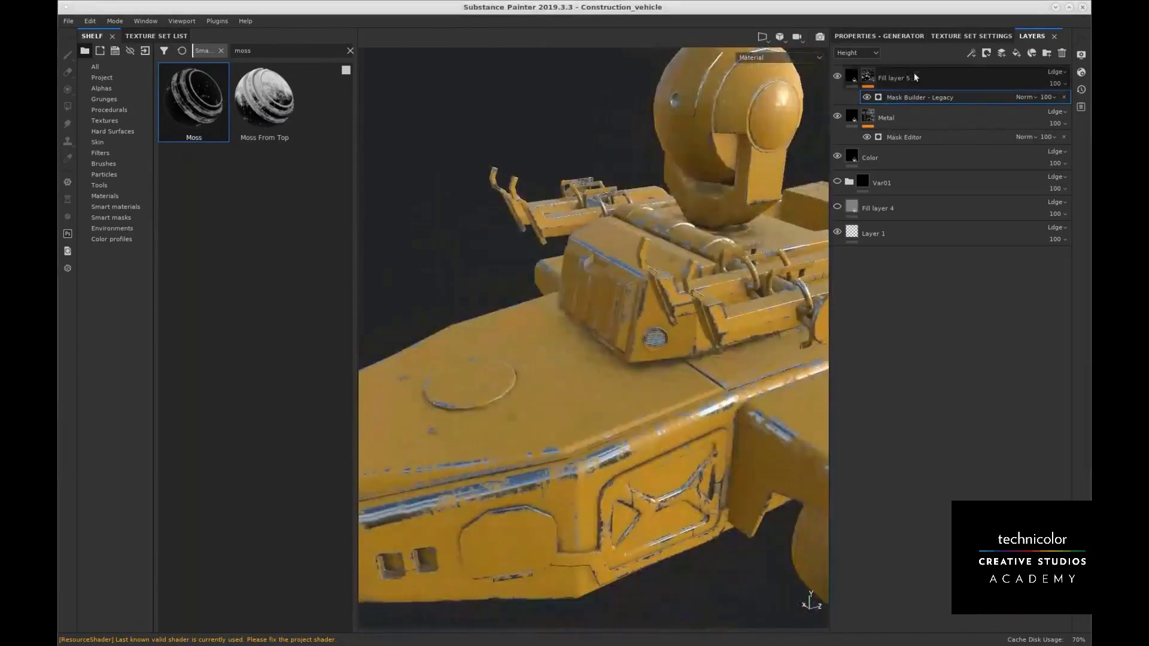
Set Level to 0.76 in the brown fill layer's Mask Builder generator and check the dirt on the vehicle's side
left_click(853, 39)
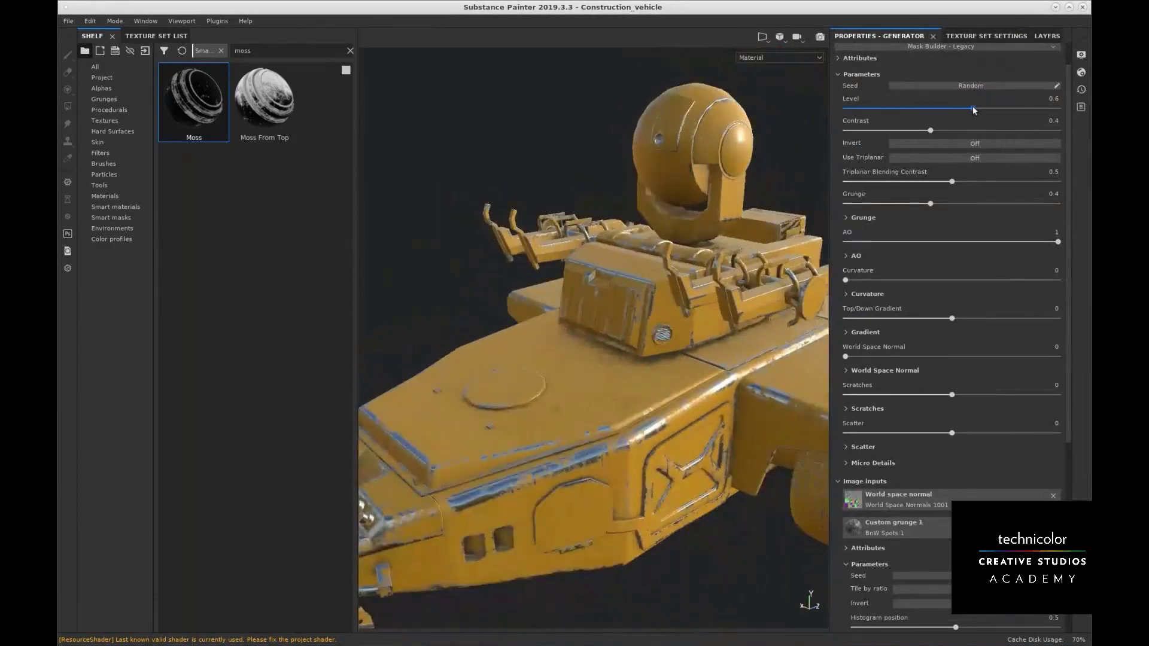
left_click_drag(972, 107, 1005, 106)
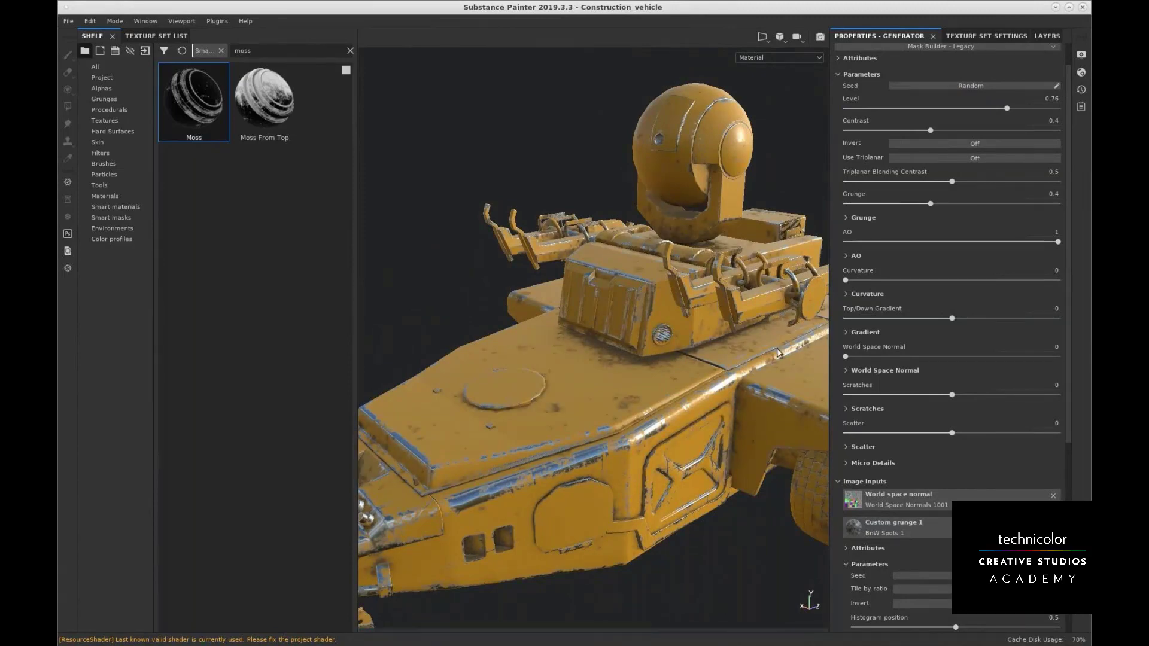
left_click_drag(780, 355, 507, 303, "alt")
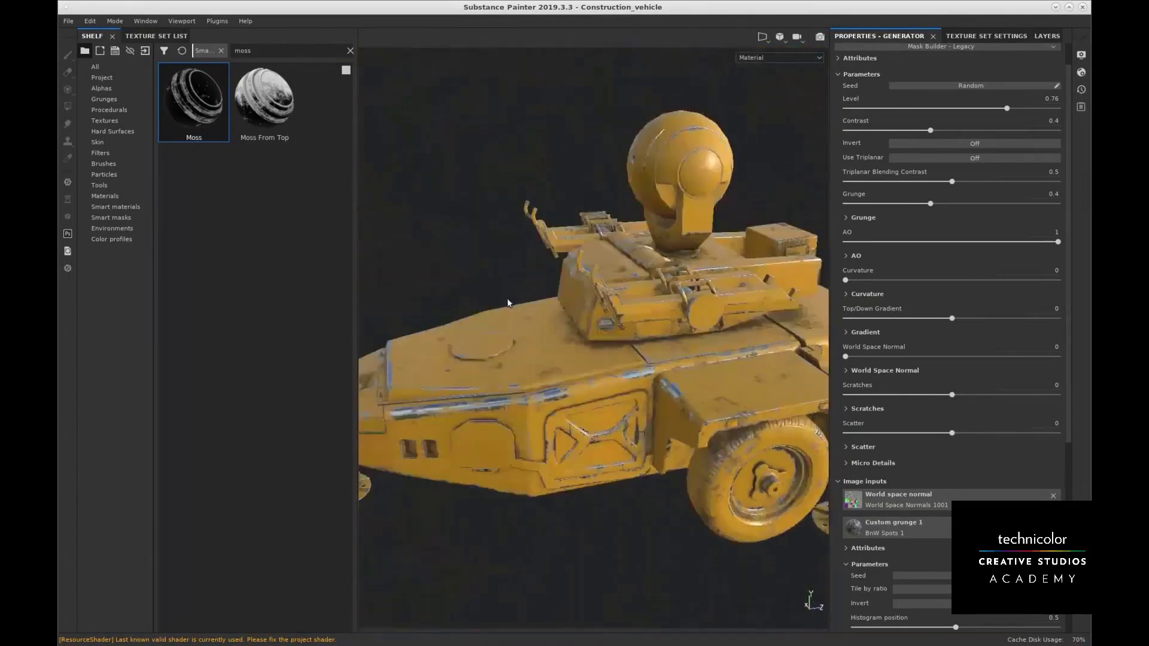
middle_click_drag(508, 299, 406, 244, "alt")
Select the Metal layer, switch the layer stack to the Base Color channel and review the vehicle's side
left_click(987, 33)
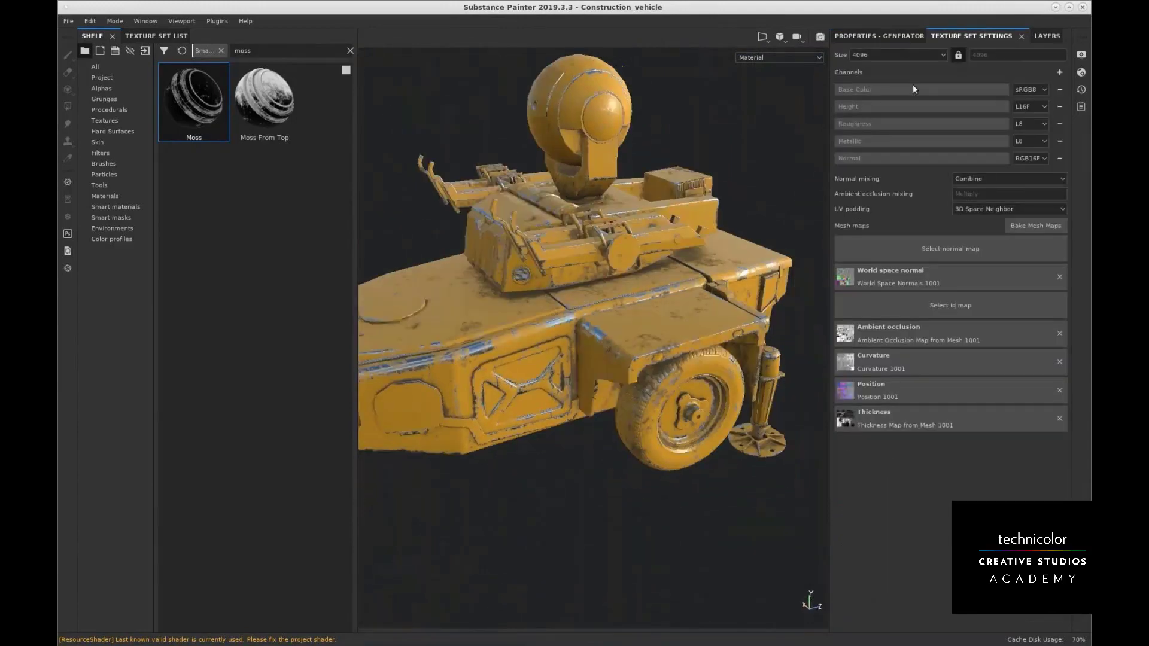
left_click(904, 36)
left_click(1045, 36)
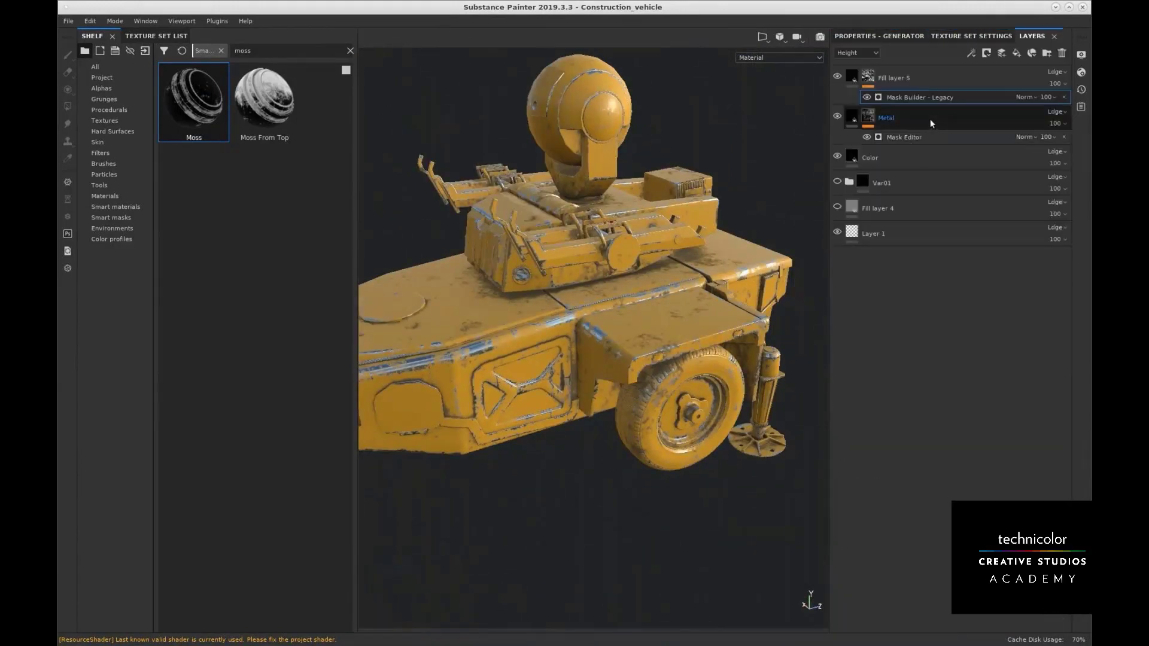
left_click(930, 124)
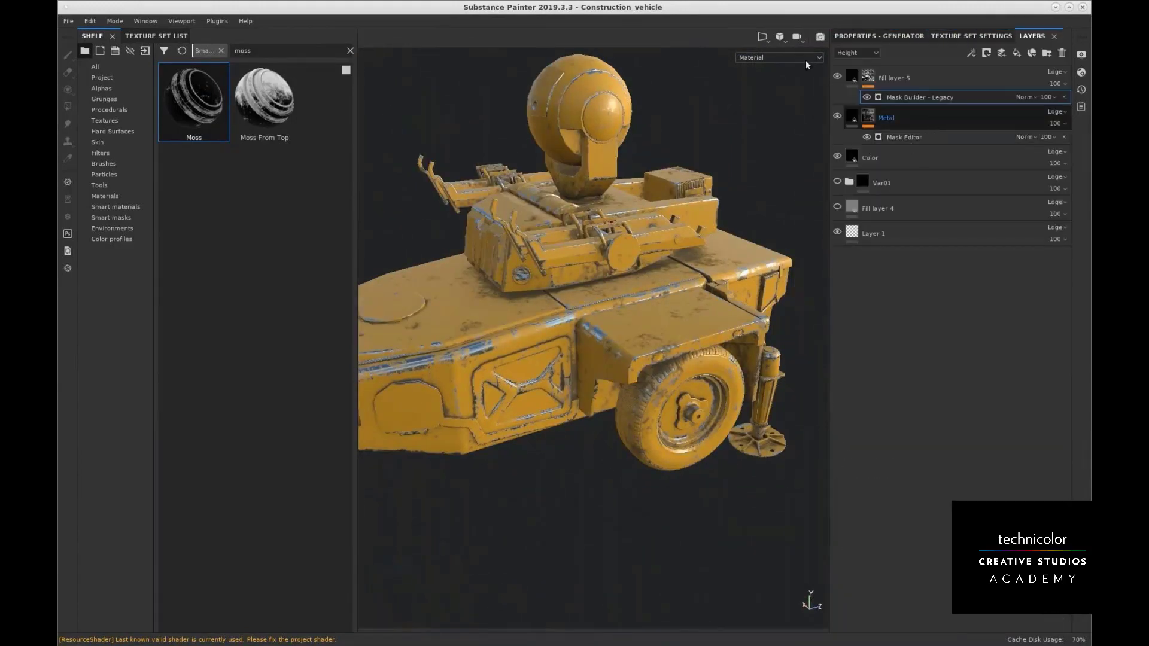
left_click(857, 54)
left_click(850, 58)
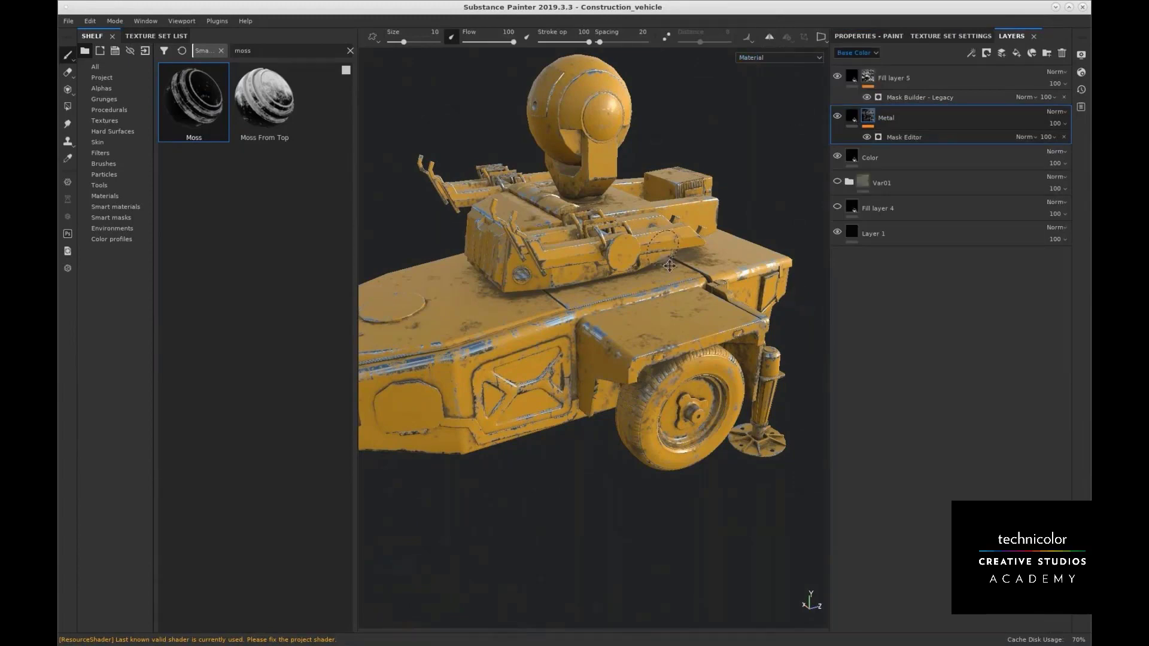
scroll(669, 266, "up", 2)
scroll(671, 268, "up", 2)
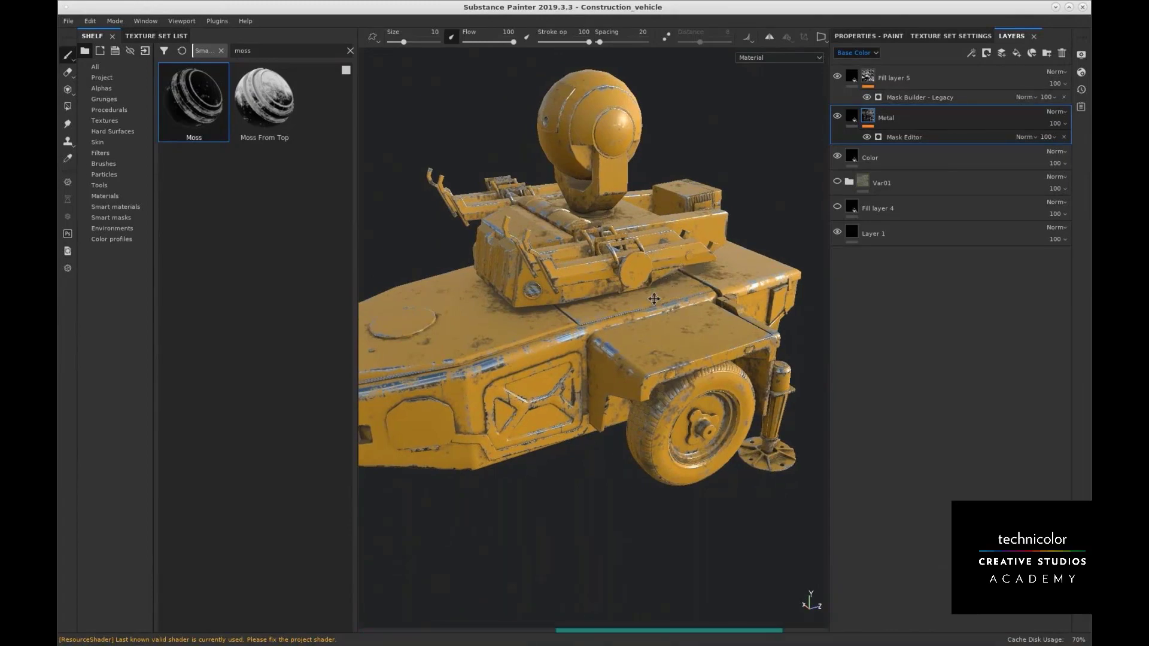
middle_click_drag(651, 298, 673, 297, "alt")
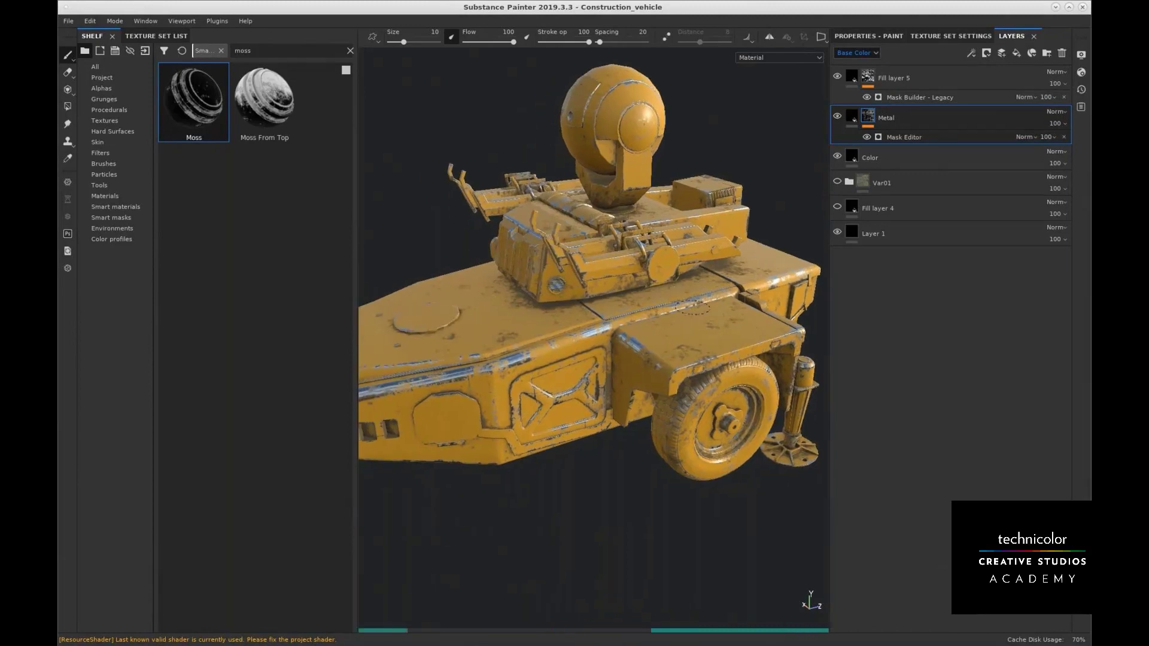
left_click_drag(679, 317, 654, 338, "alt")
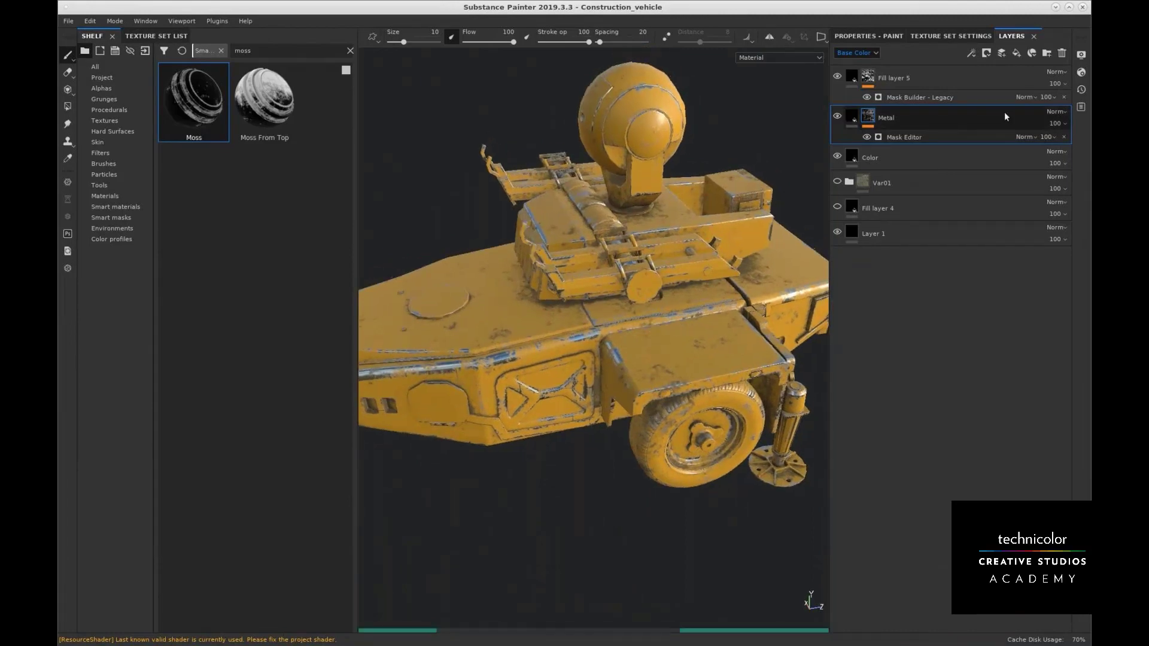
Add a fill layer above Metal and set its base color to black, R 0, G 0, B 0
left_click(1016, 55)
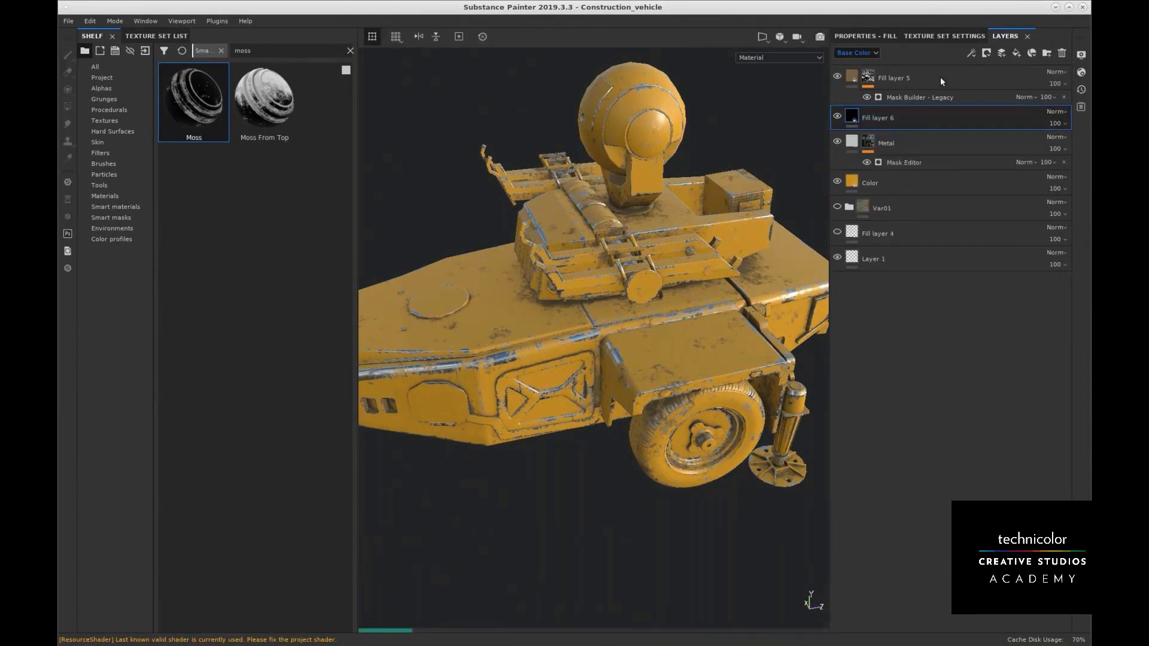
left_click(880, 36)
left_click_drag(585, 363, 622, 342, "alt")
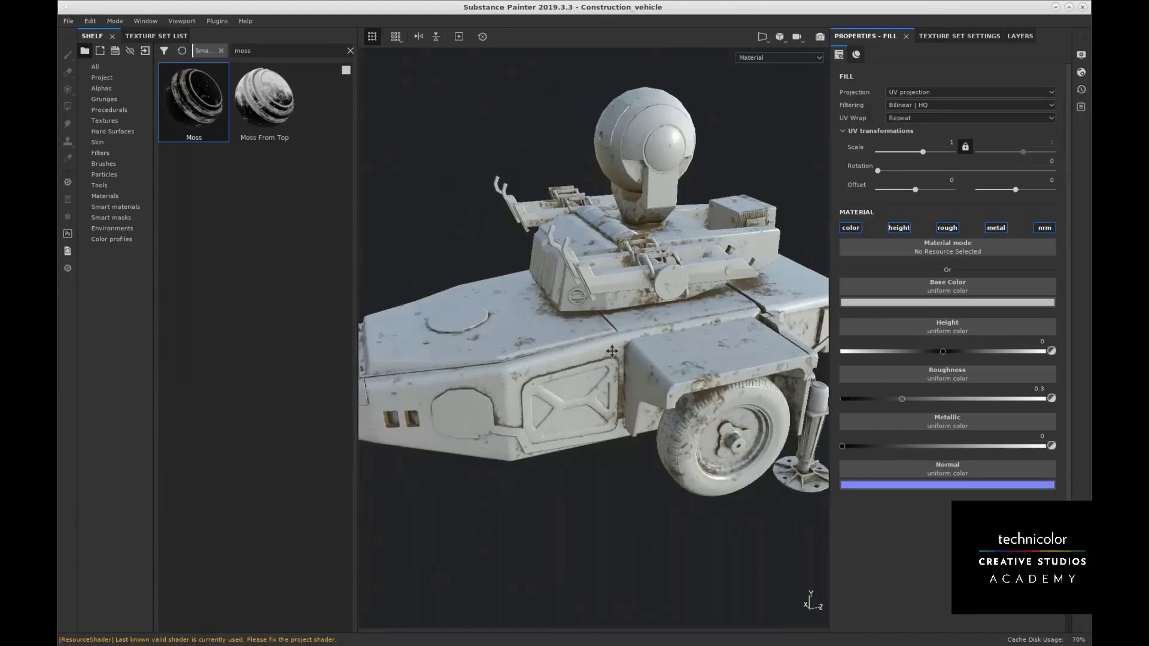
middle_click_drag(622, 342, 589, 346, "alt")
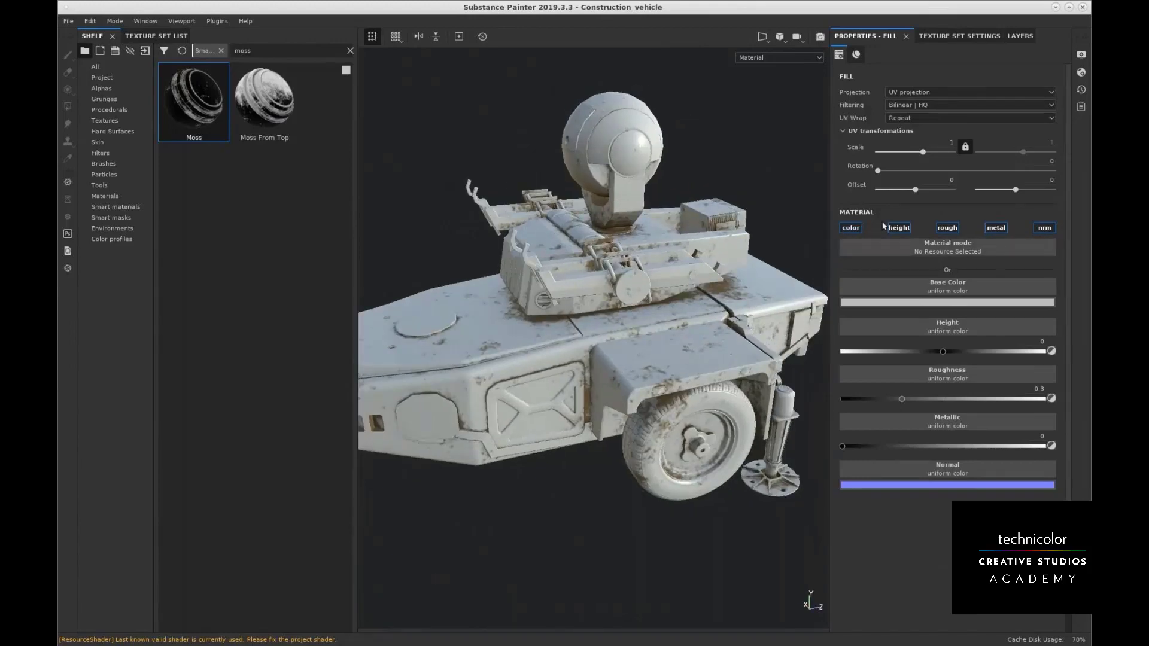
left_click(921, 305)
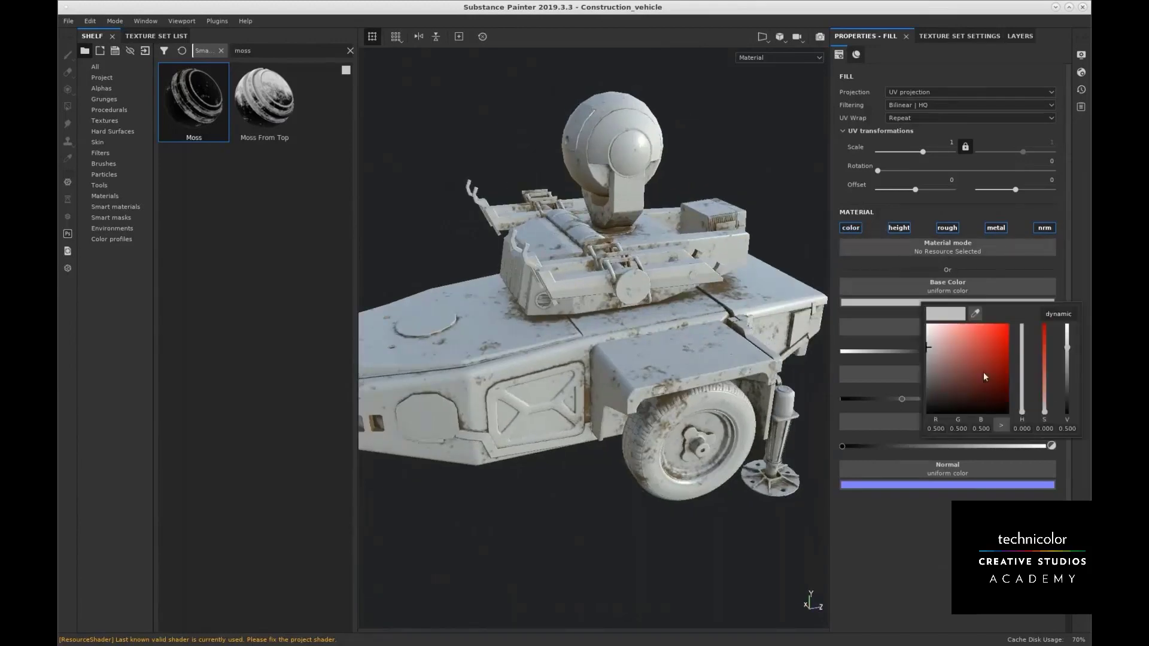
left_click_drag(982, 372, 1003, 431)
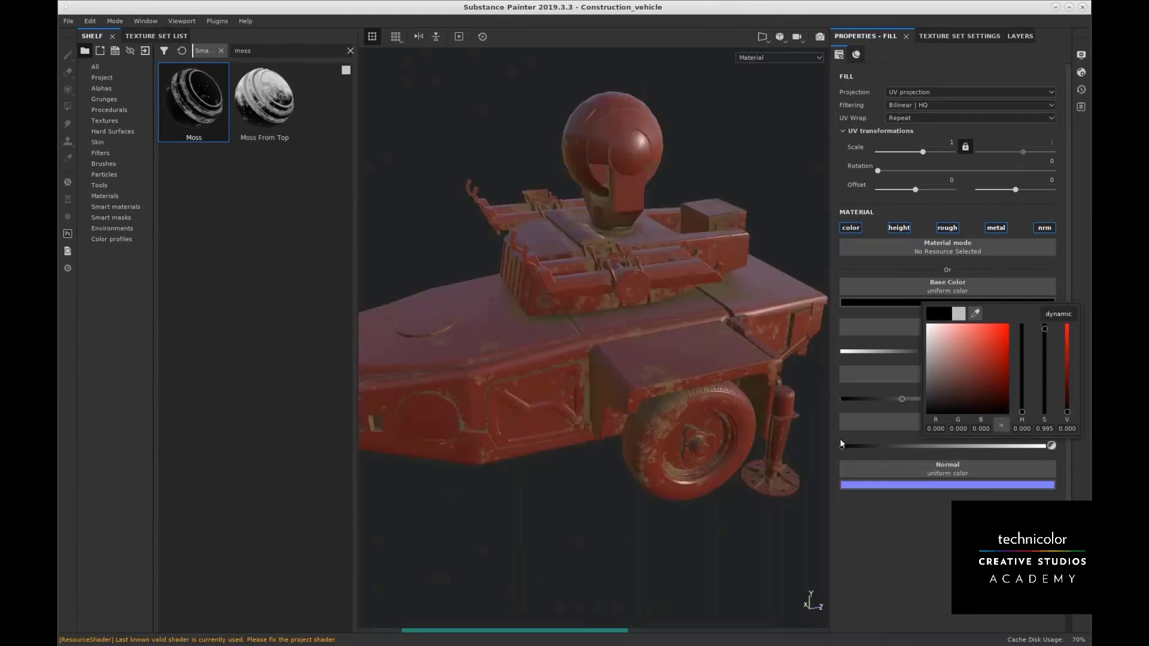
Disable the black fill layer's height and metal channels and set its roughness to 0.5118
left_click(901, 228)
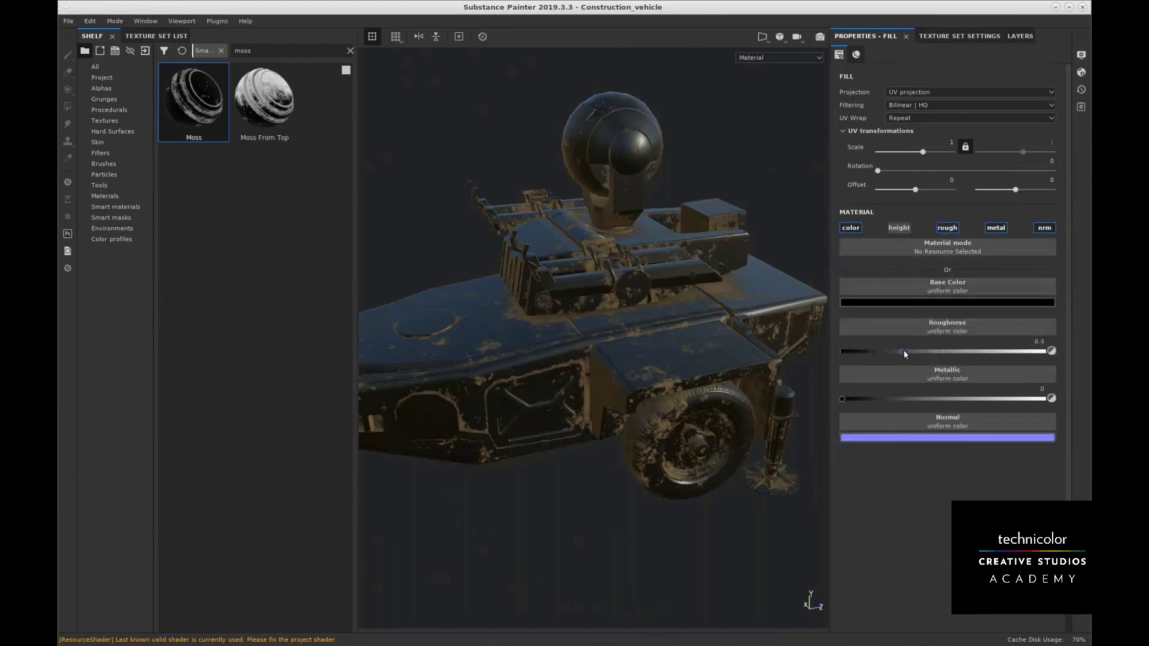
left_click_drag(904, 351, 945, 354)
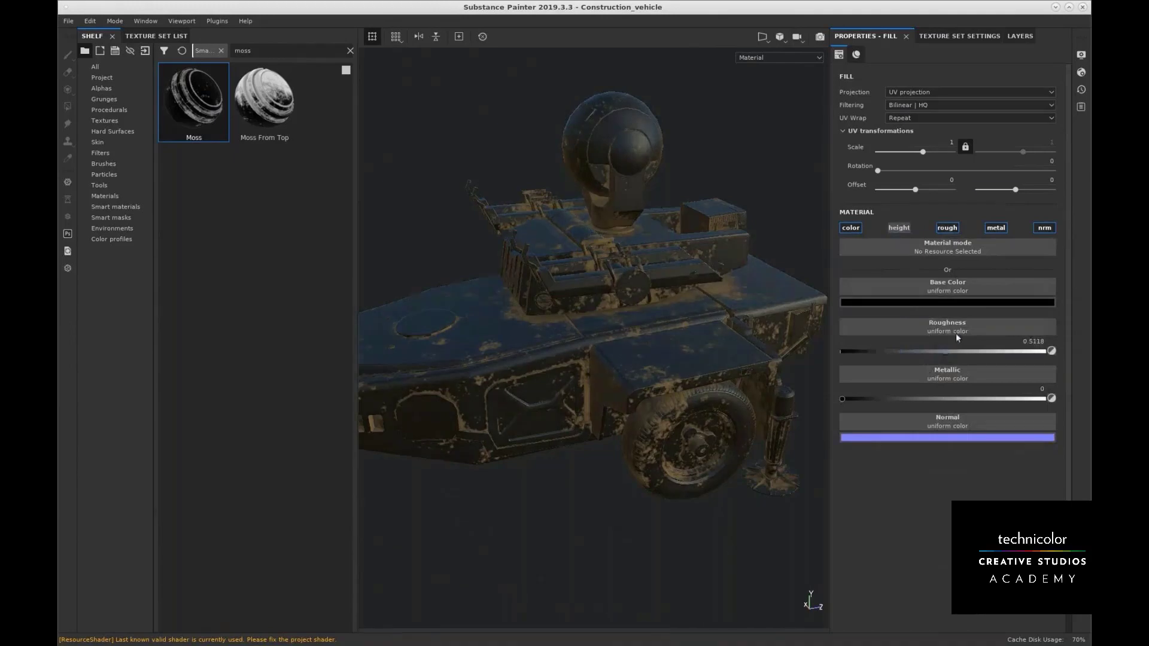
left_click(995, 228)
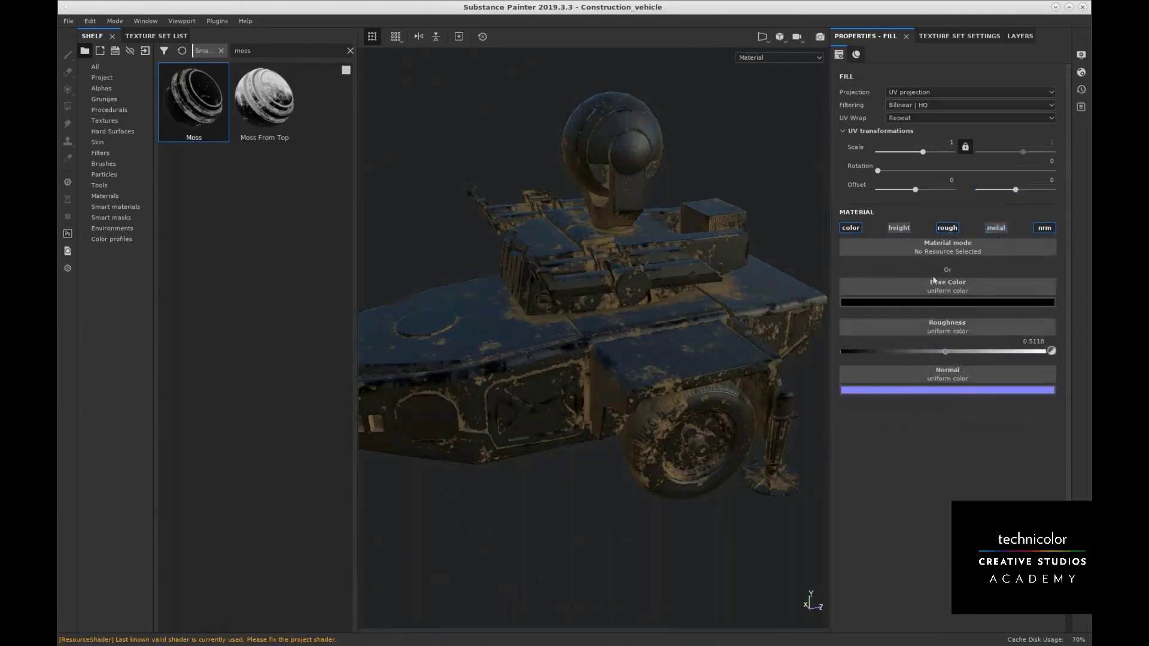
left_click_drag(742, 366, 708, 324, "alt")
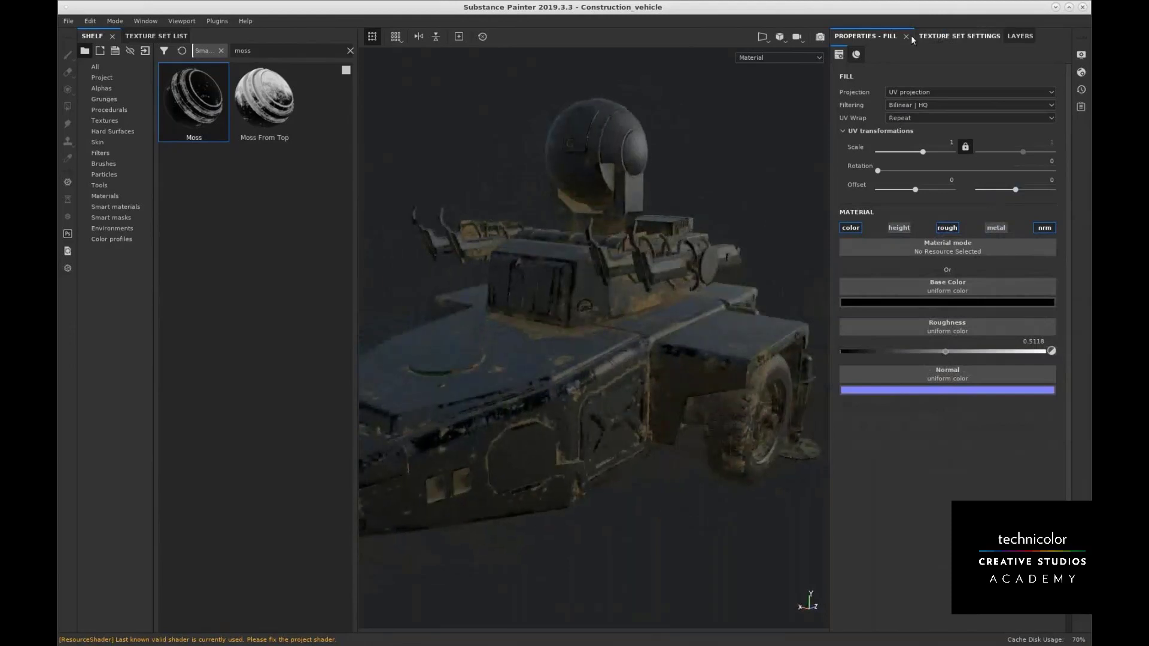
Add a black mask to the black fill layer and bring the vehicle's wheel side into view
left_click(957, 37)
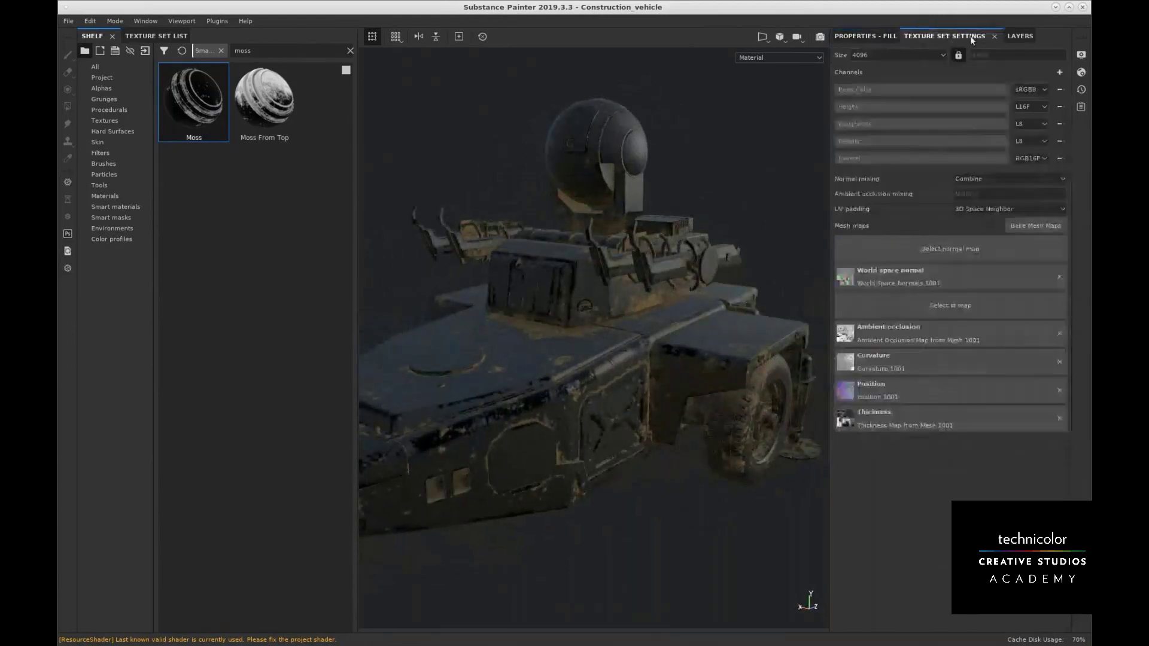
left_click(1020, 35)
left_click(933, 123)
right_click(932, 119)
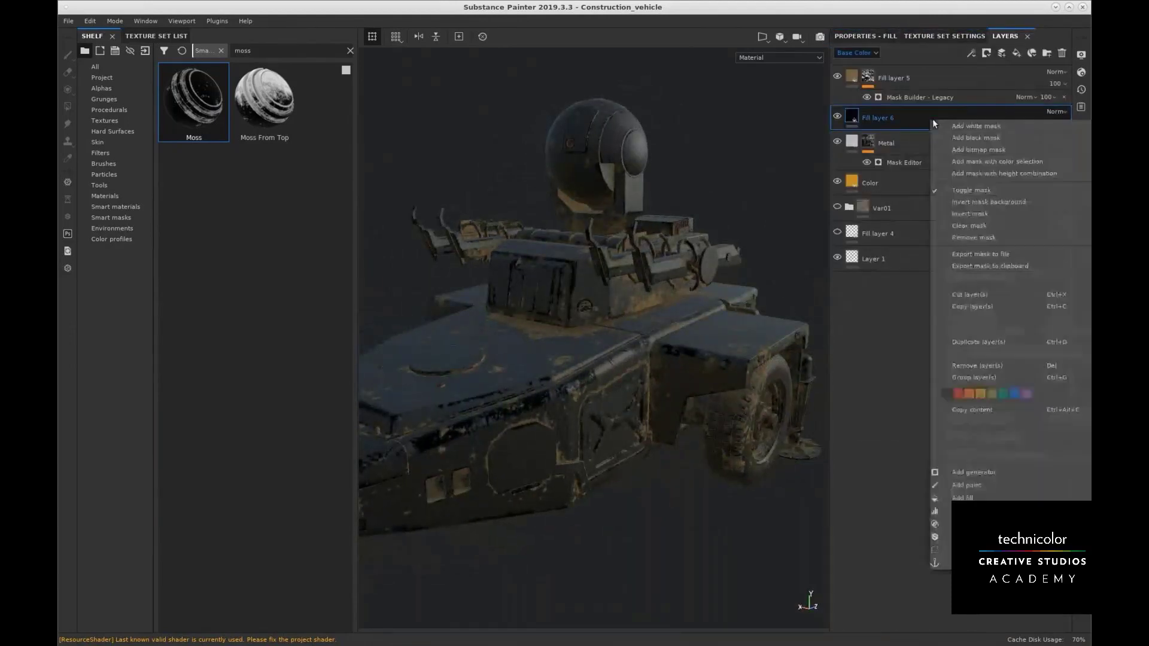
left_click(971, 139)
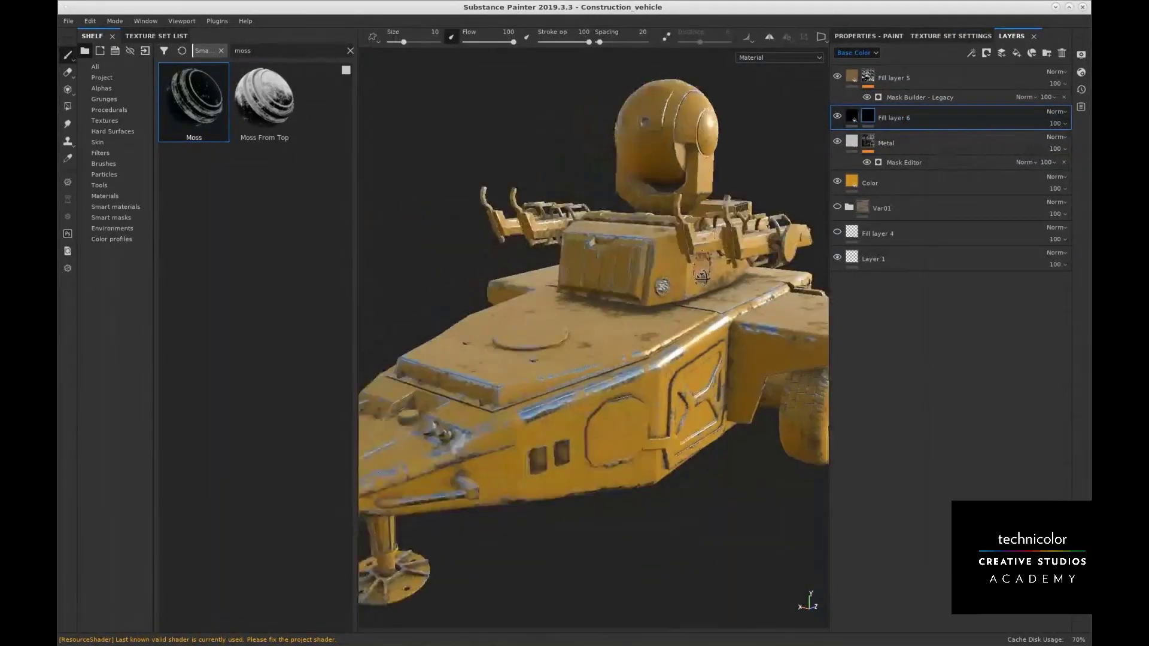
left_click_drag(702, 275, 592, 290, "alt")
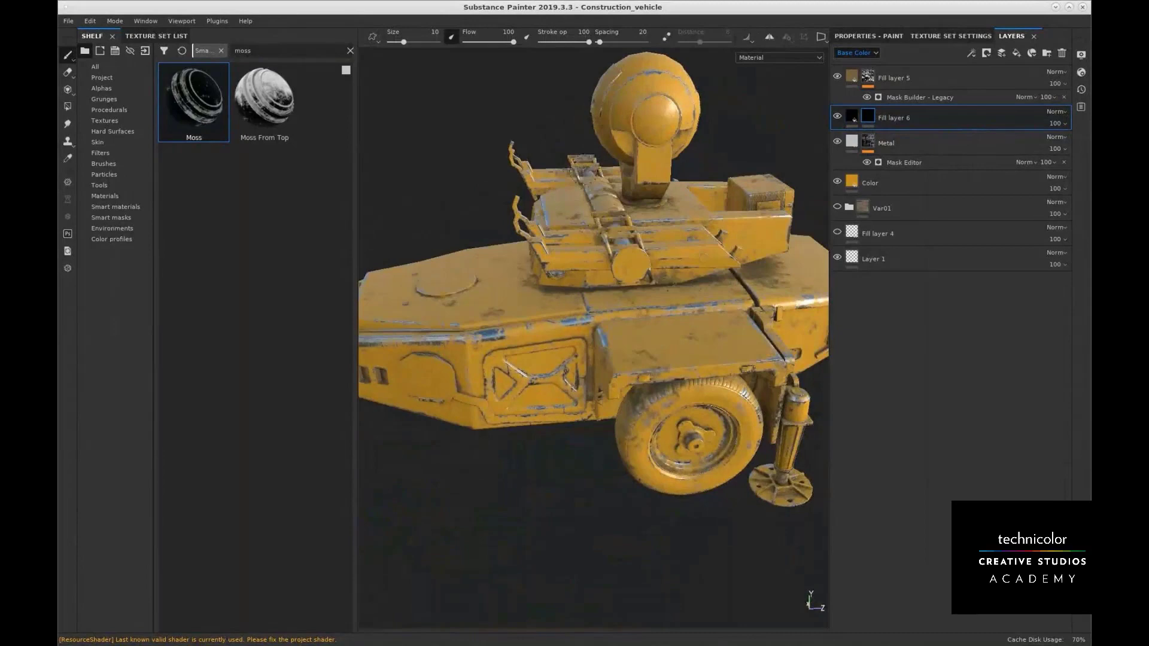
Clear the shelf search, pick the alphaDesigns_0027 alpha and set the brush size to 22.64 over the wheel fender
left_click(350, 50)
left_click(116, 88)
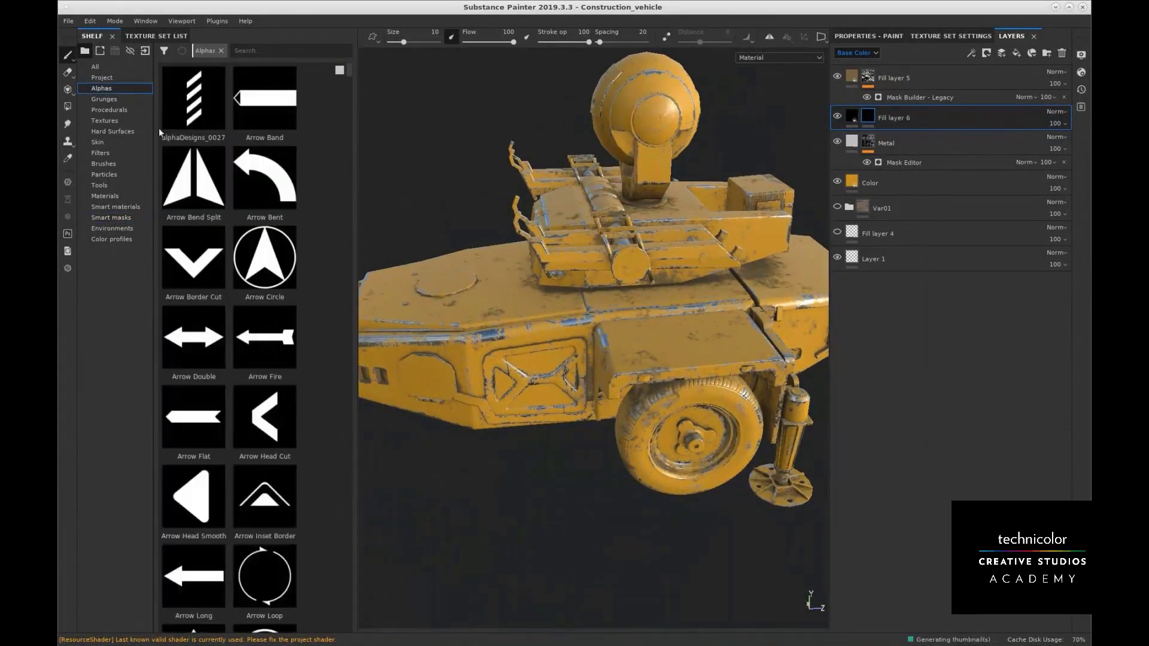
left_click(198, 103)
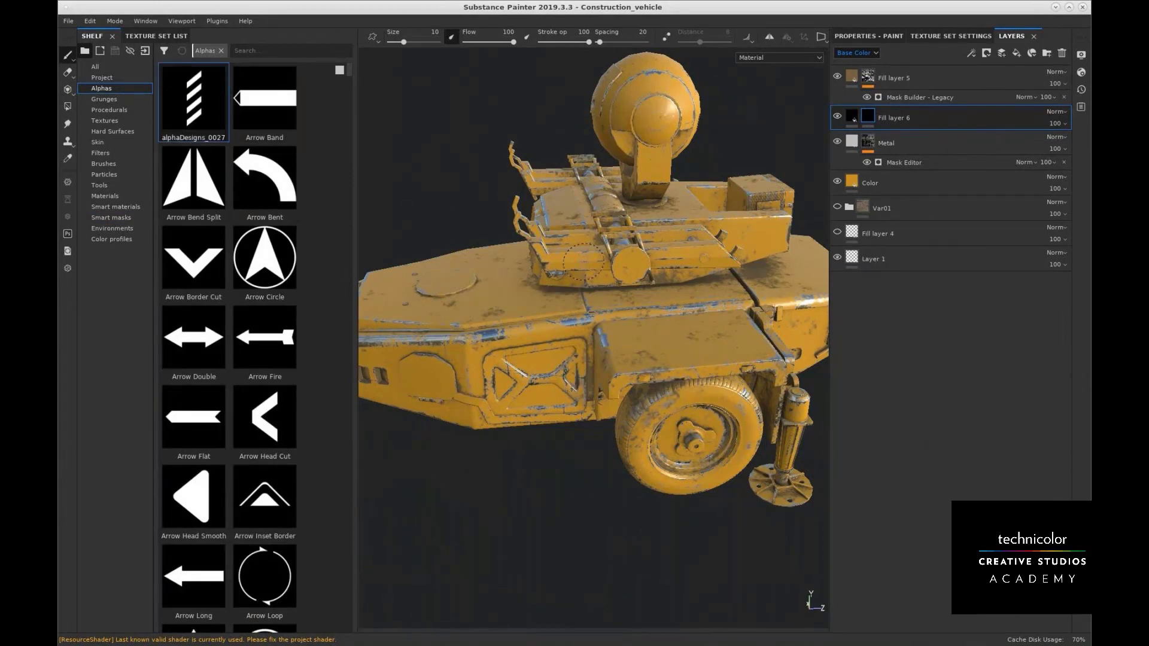
left_click_drag(640, 272, 666, 337, "alt")
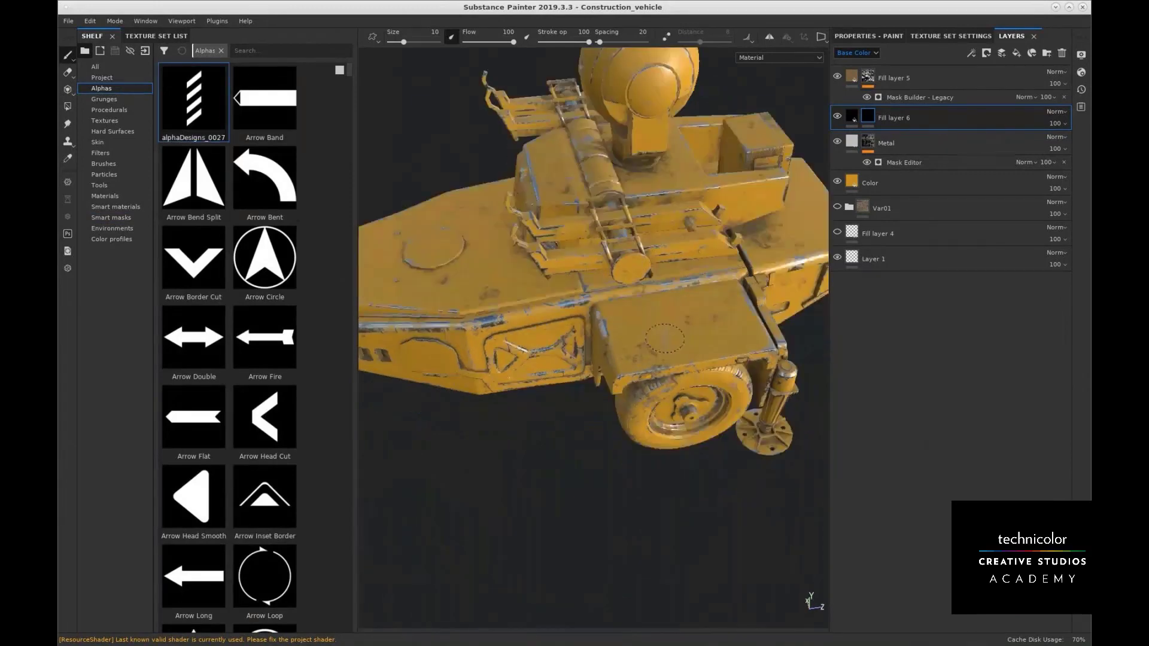
right_click_drag(667, 337, 692, 337, "ctrl")
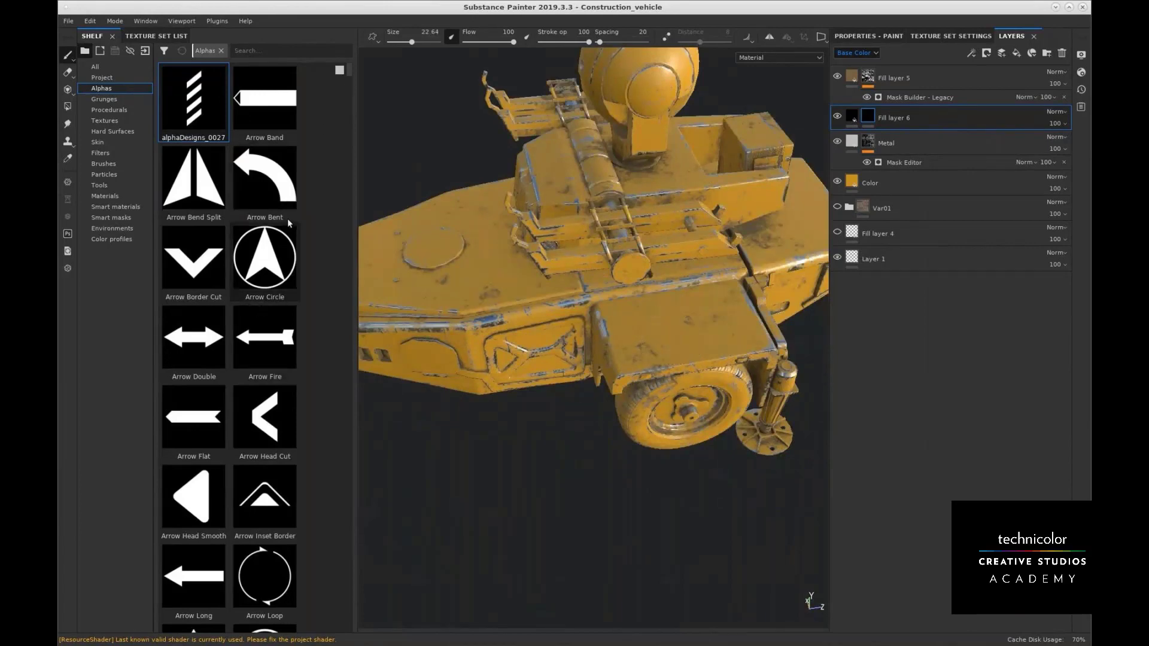
Set the alpha shelf's thumbnails to medium size
left_click(339, 71)
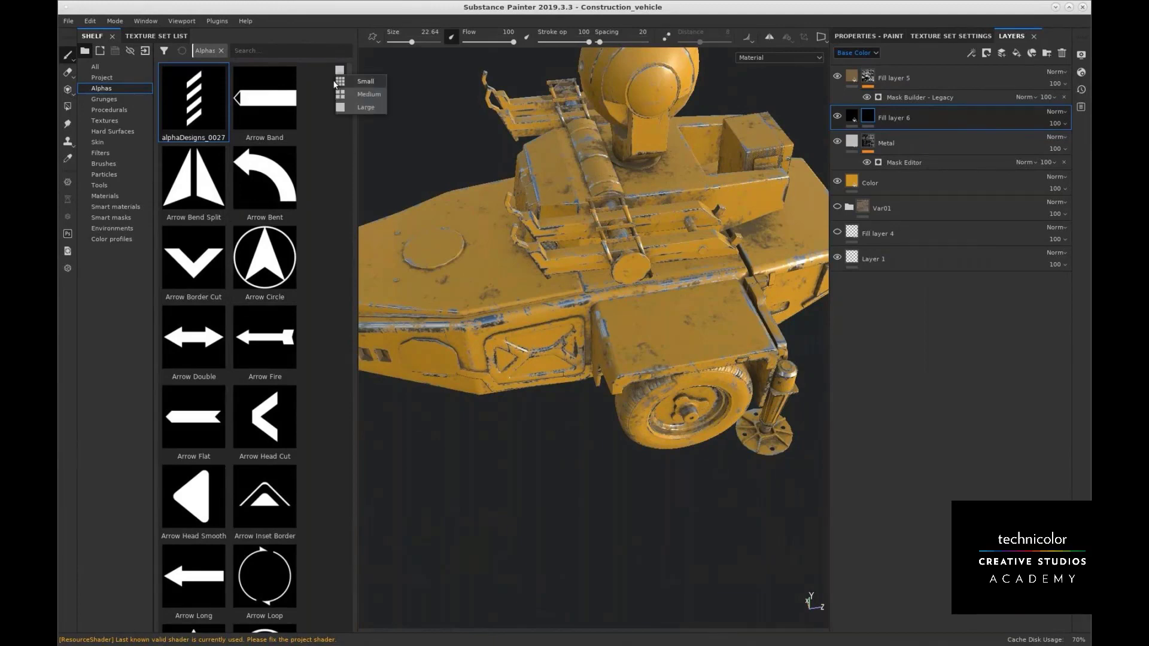
left_click(338, 81)
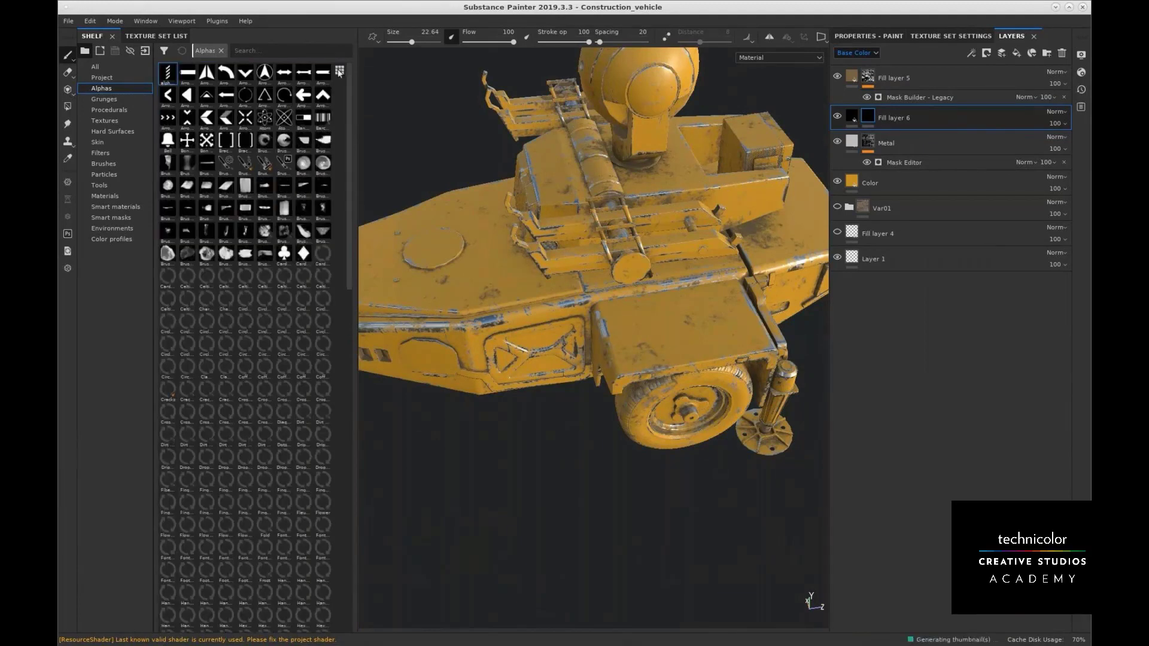
left_click(339, 72)
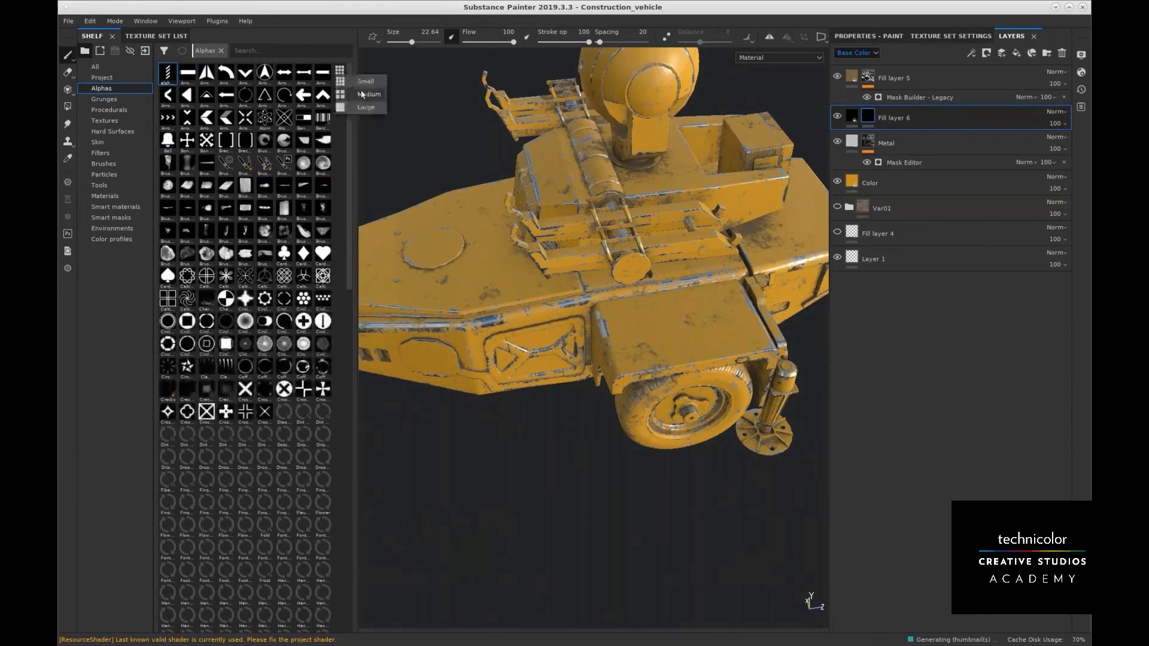
left_click(361, 94)
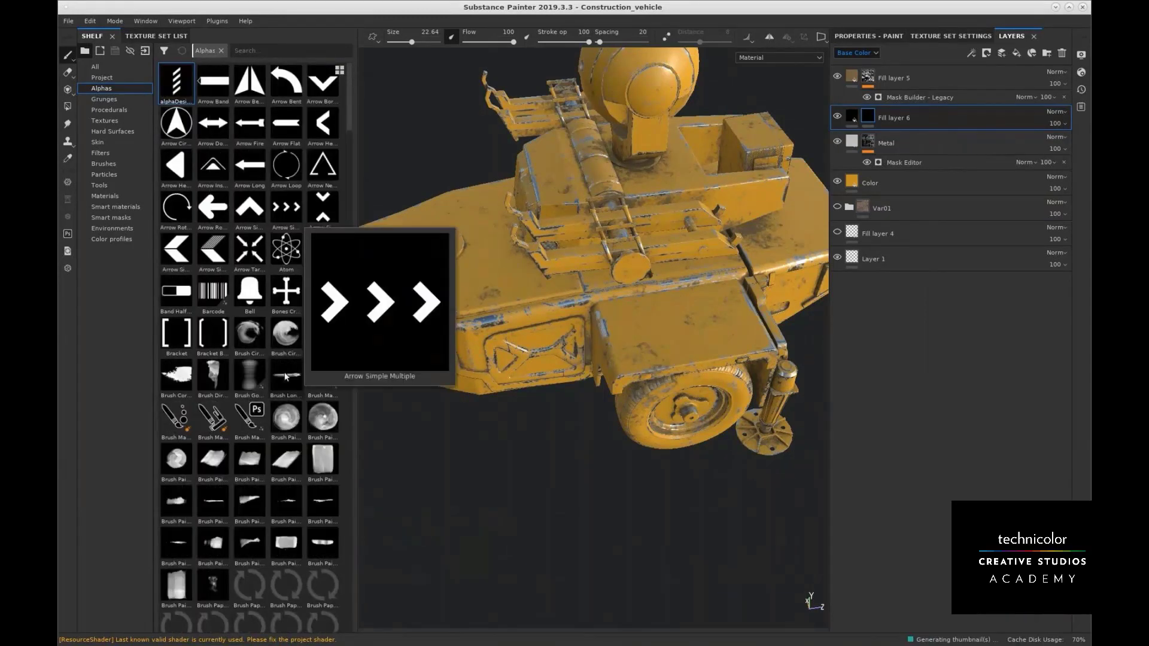
Pick the Bell alpha, set the brush size to 40.4 and stamp it over the round hatch on the vehicle's front deck
left_click(258, 282)
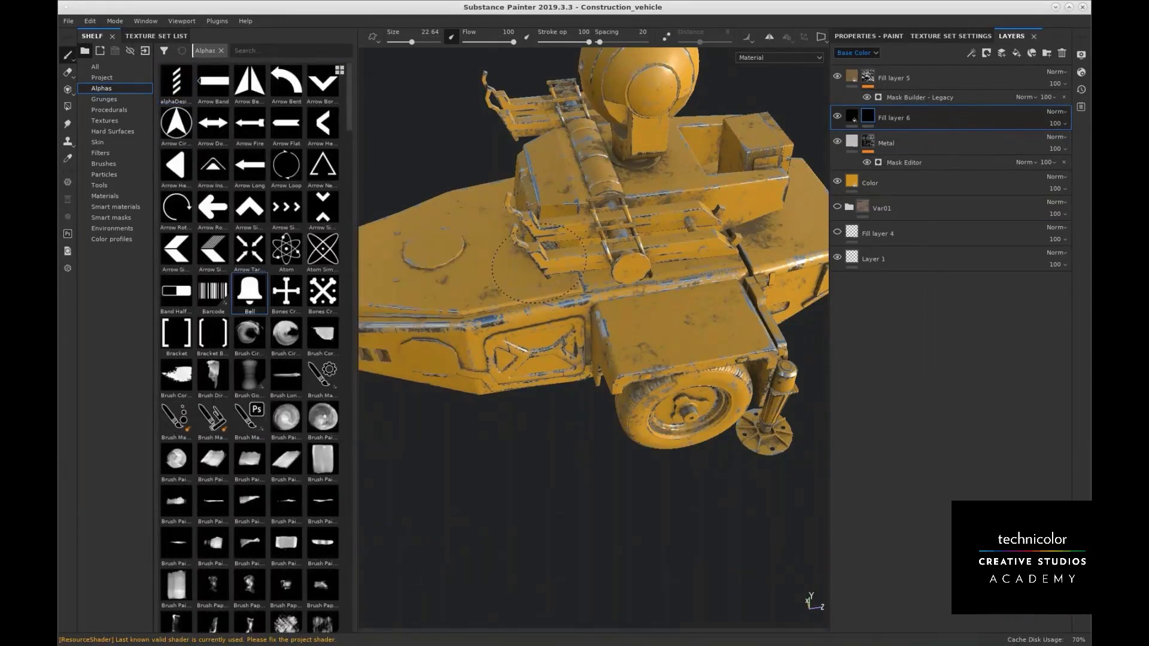
left_click_drag(505, 288, 561, 366, "alt")
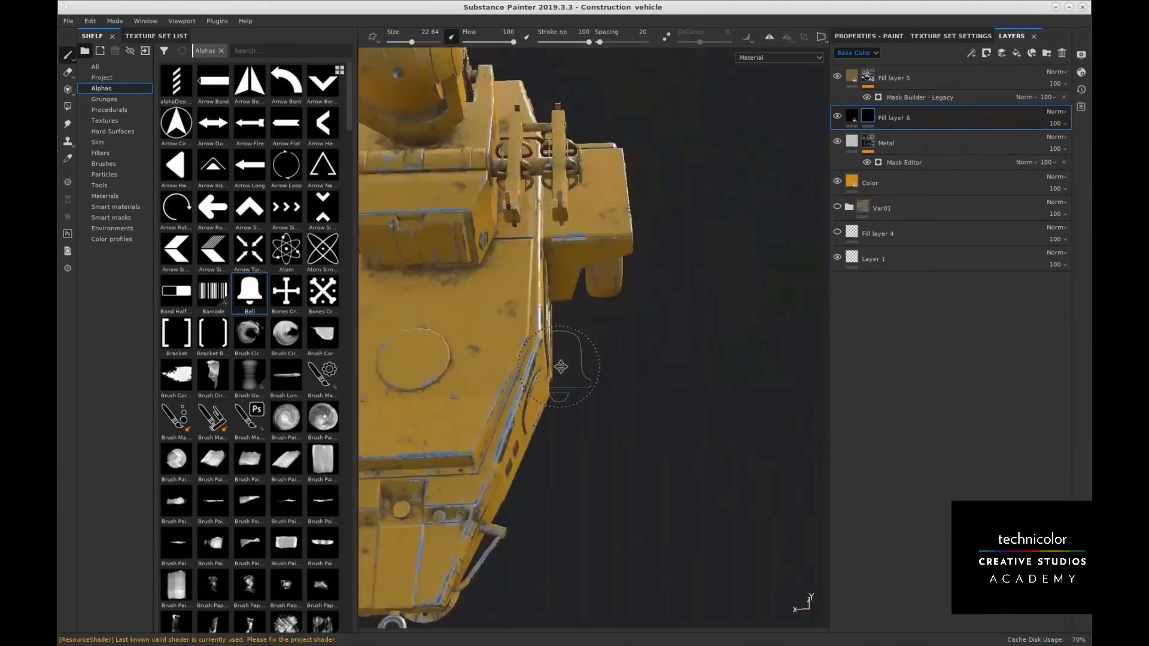
middle_click_drag(561, 366, 754, 339, "alt")
left_click_drag(754, 338, 715, 359, "alt")
mouse_move(715, 360)
middle_mouse_down("alt")
mouse_move(612, 579)
mouse_move(651, 542)
middle_mouse_up("alt")
middle_click_drag(582, 518, 607, 277, "alt")
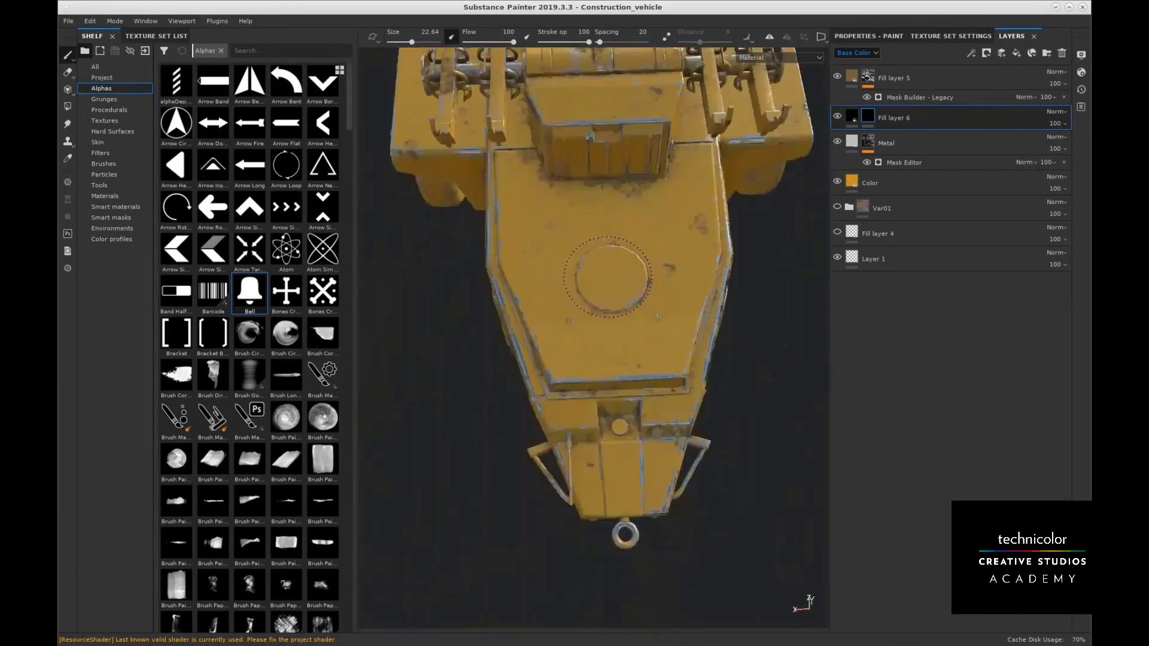
right_click_drag(610, 280, 654, 282, "ctrl")
left_click(611, 284)
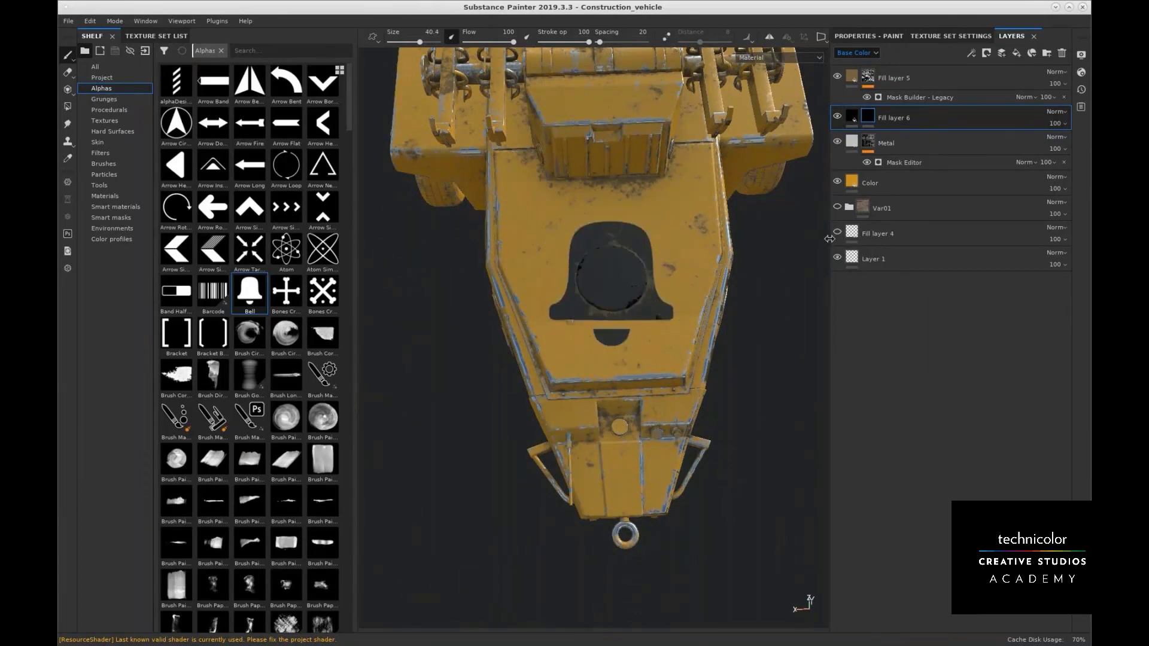
Pick the split chevron arrow alpha, set the brush size to 15.68, try a stamp beside the bell and undo it
mouse_move(748, 252)
left_mouse_down("alt")
mouse_move(436, 180)
mouse_move(597, 161)
mouse_move(584, 174)
left_mouse_up("alt")
right_click_drag(580, 180, 622, 281, "alt")
mouse_move(706, 324)
left_mouse_down("alt")
mouse_move(680, 353)
mouse_move(659, 335)
left_mouse_up("alt")
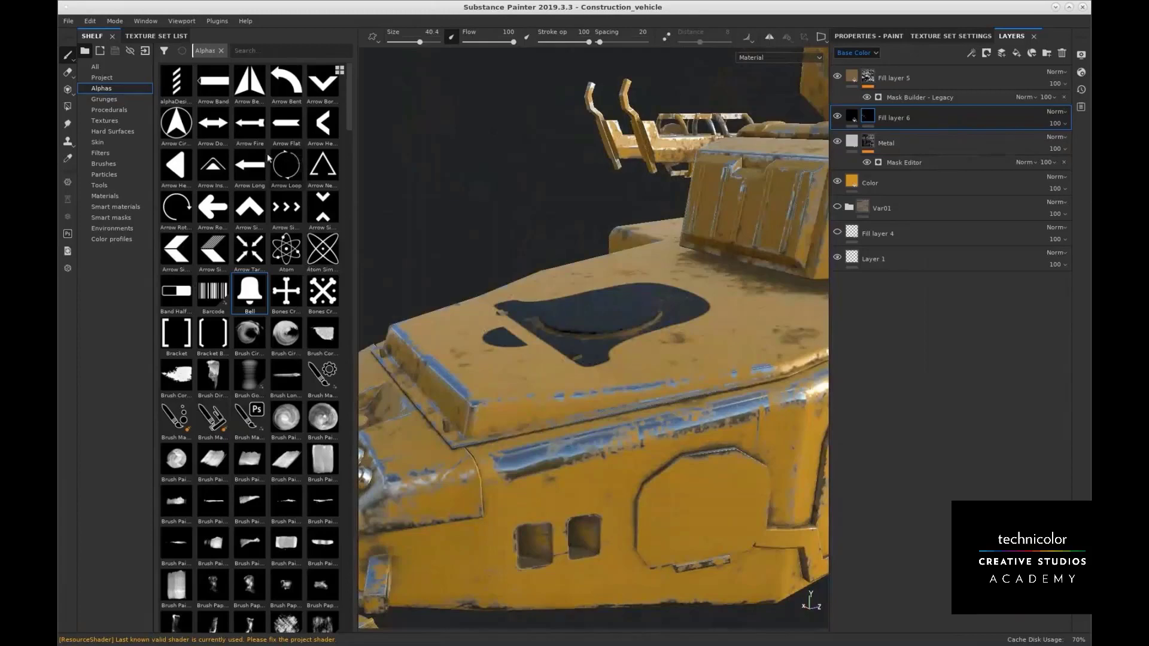
mouse_move(542, 323)
left_mouse_down("alt")
mouse_move(551, 363)
mouse_move(630, 245)
mouse_move(609, 357)
mouse_move(600, 333)
mouse_move(578, 366)
left_mouse_up("alt")
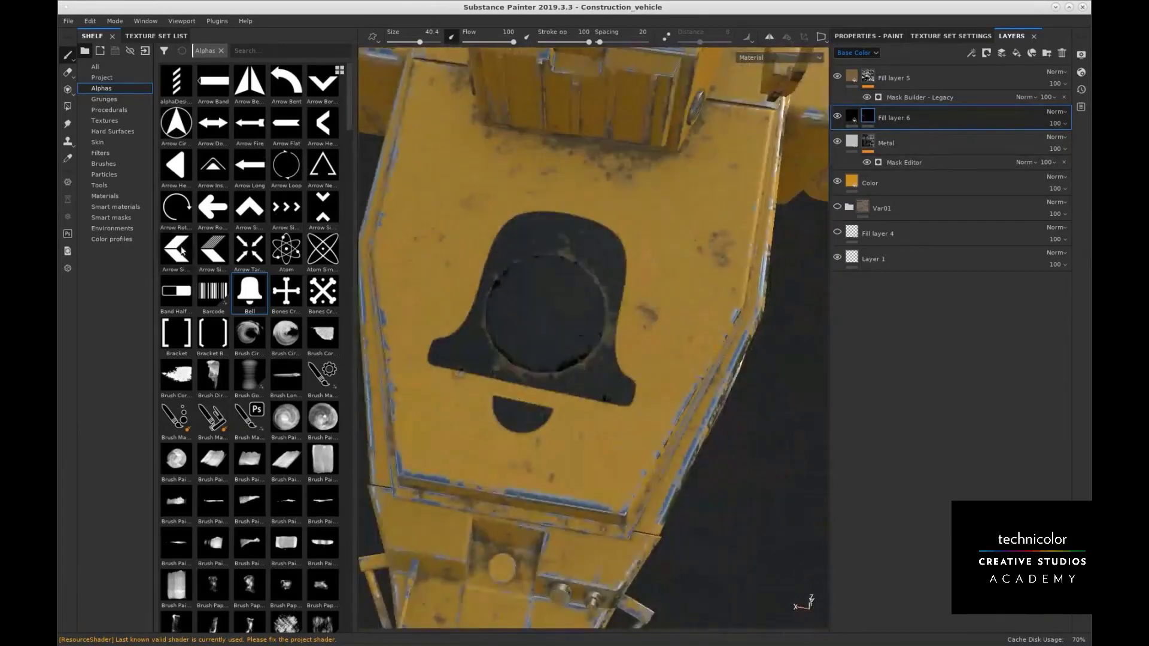
left_click(181, 251)
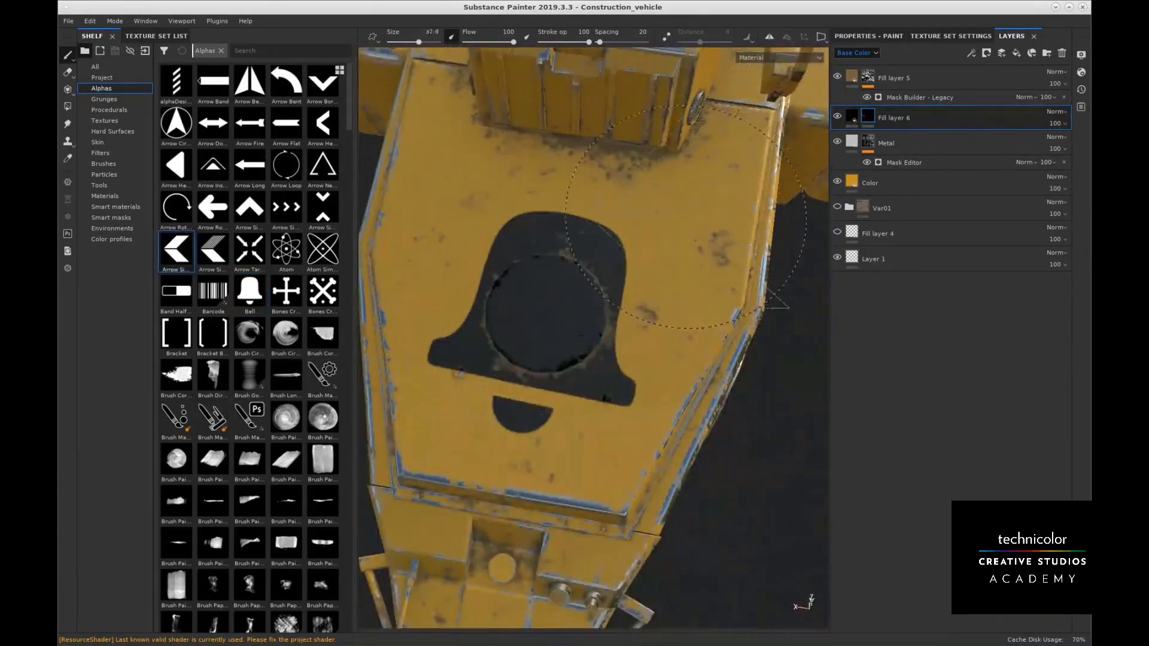
right_click_drag(441, 209, 392, 209, "ctrl")
left_click(441, 207)
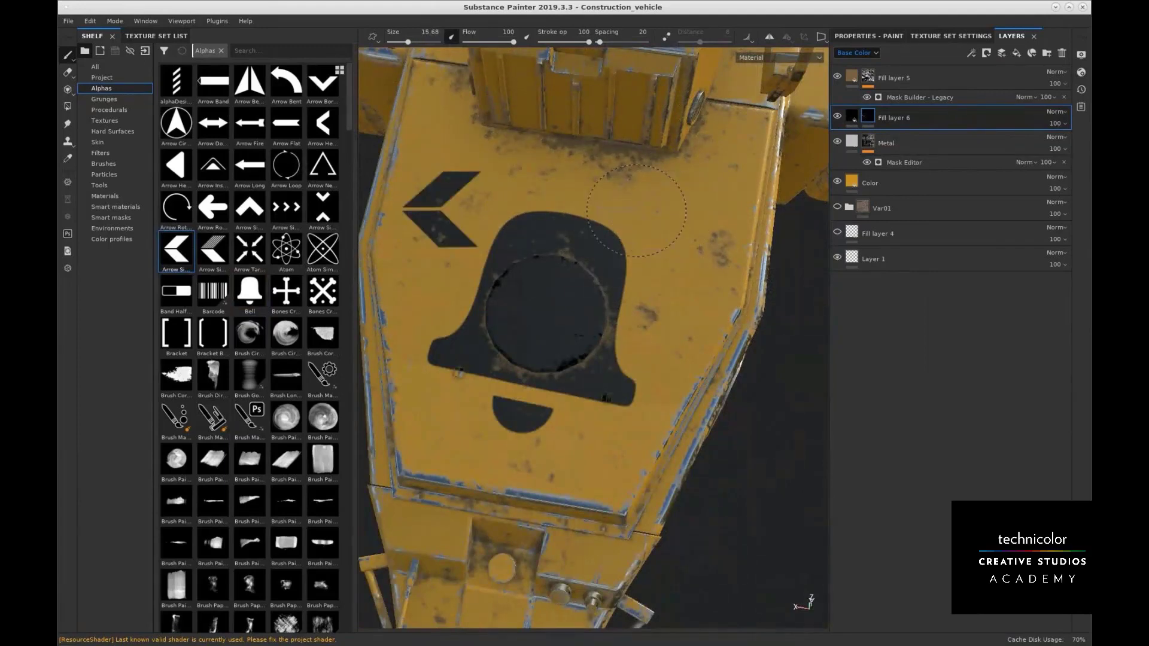
key("ctrl+z")
Stamp two split chevron arrows side by side on top of the wheel fender
mouse_move(642, 209)
left_mouse_down("alt")
mouse_move(512, 229)
mouse_move(572, 295)
left_mouse_up("alt")
left_click(572, 295)
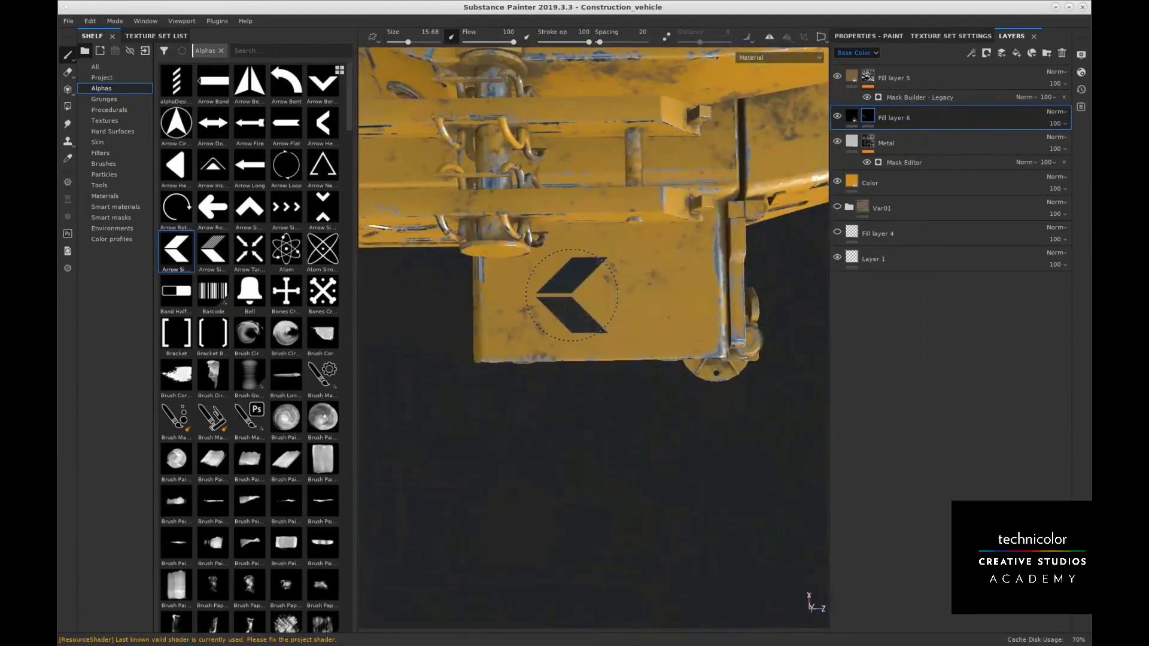
left_click(639, 294)
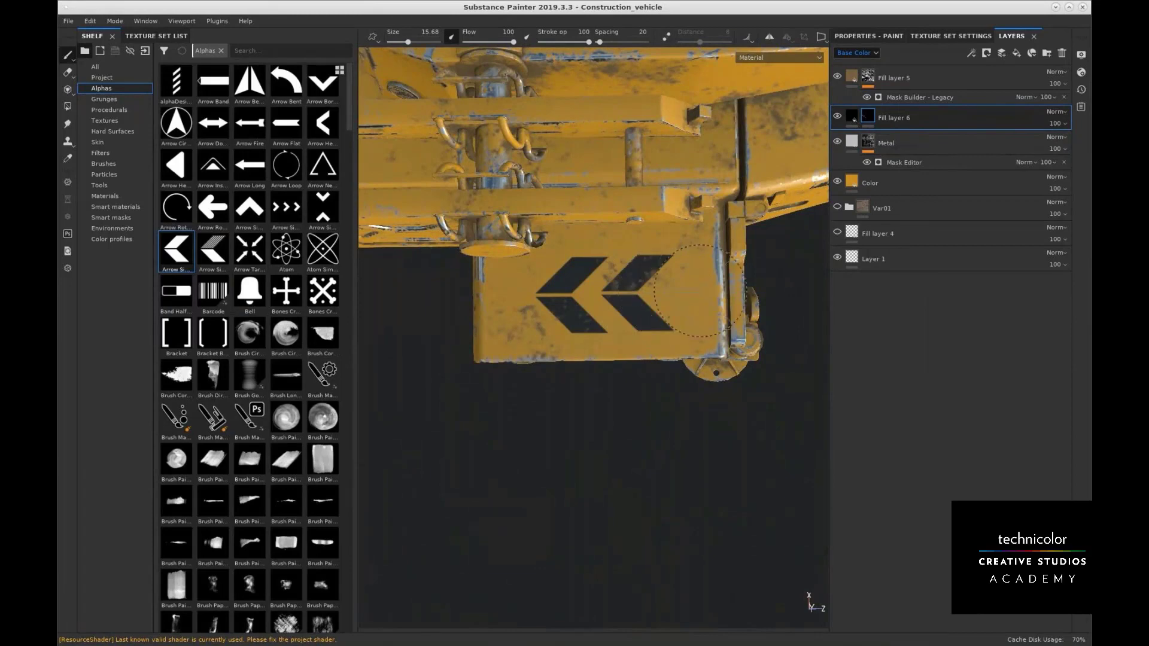
left_click_drag(699, 291, 671, 197, "alt")
middle_click_drag(670, 197, 701, 209, "alt")
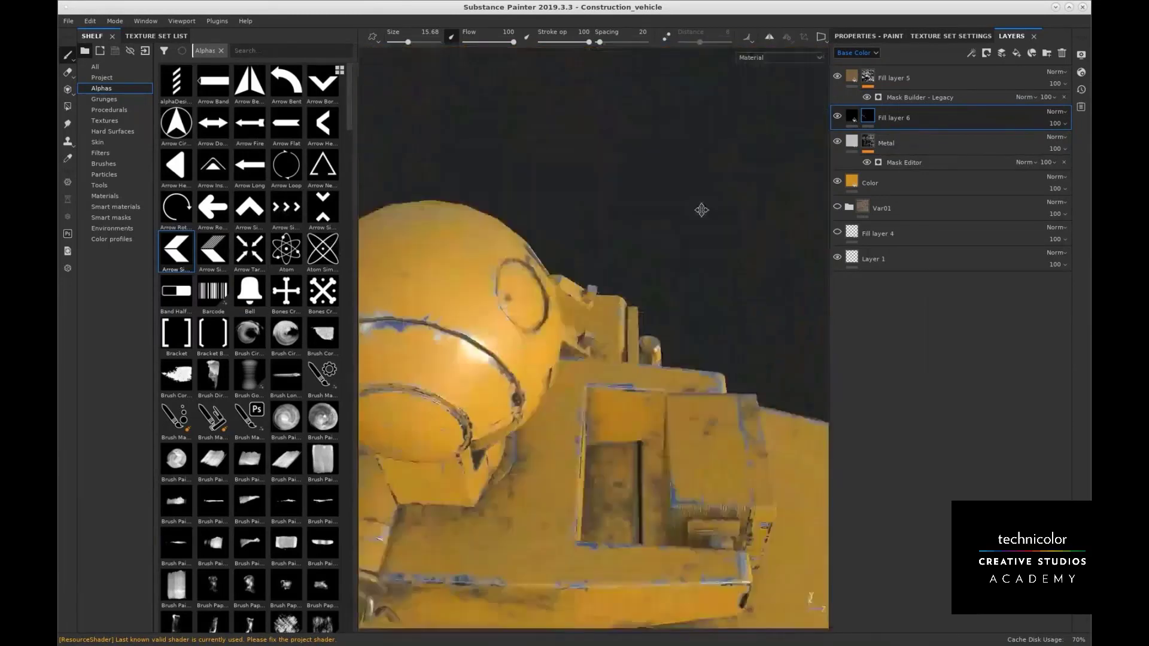
mouse_move(702, 209)
left_mouse_down("alt")
mouse_move(721, 299)
mouse_move(754, 264)
mouse_move(738, 198)
mouse_move(746, 165)
left_mouse_up("alt")
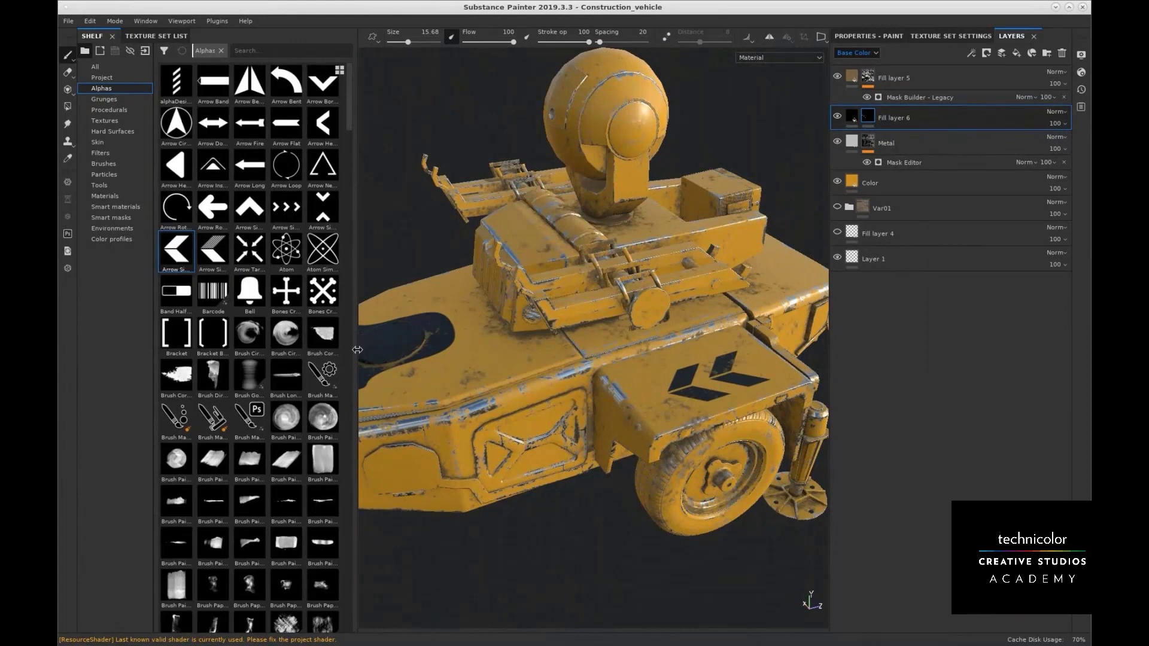
Narrow the shelf to enlarge the viewport and frame the whole vehicle
left_click_drag(355, 350, 256, 351)
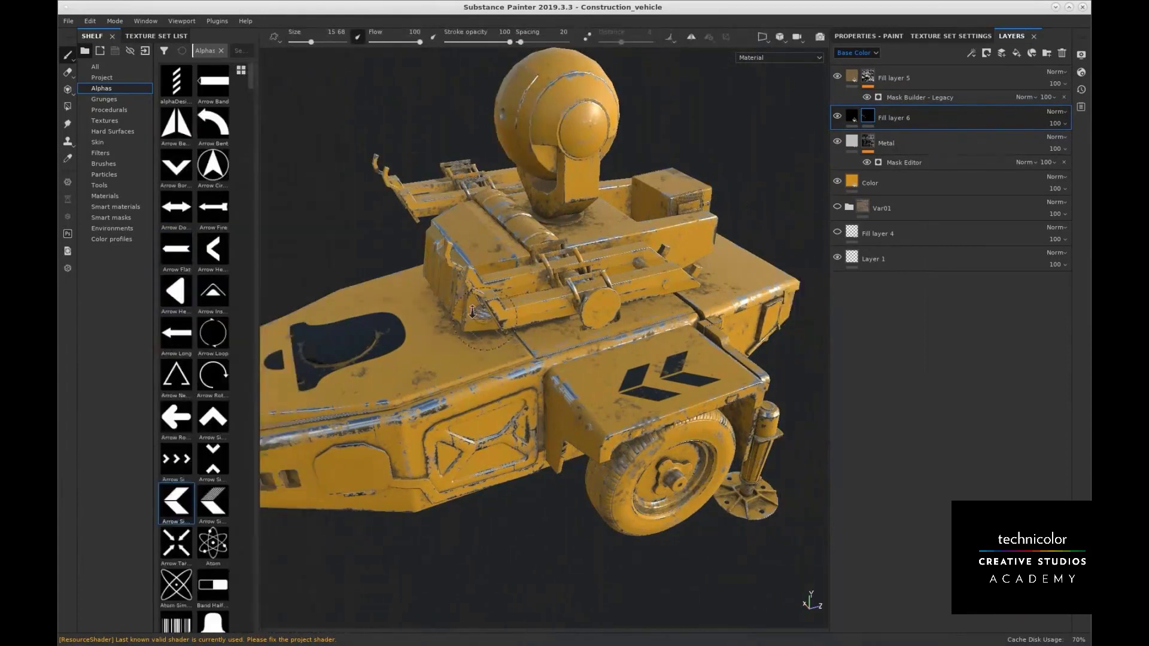
left_click_drag(421, 373, 550, 296, "alt")
middle_click_drag(550, 295, 501, 342, "alt")
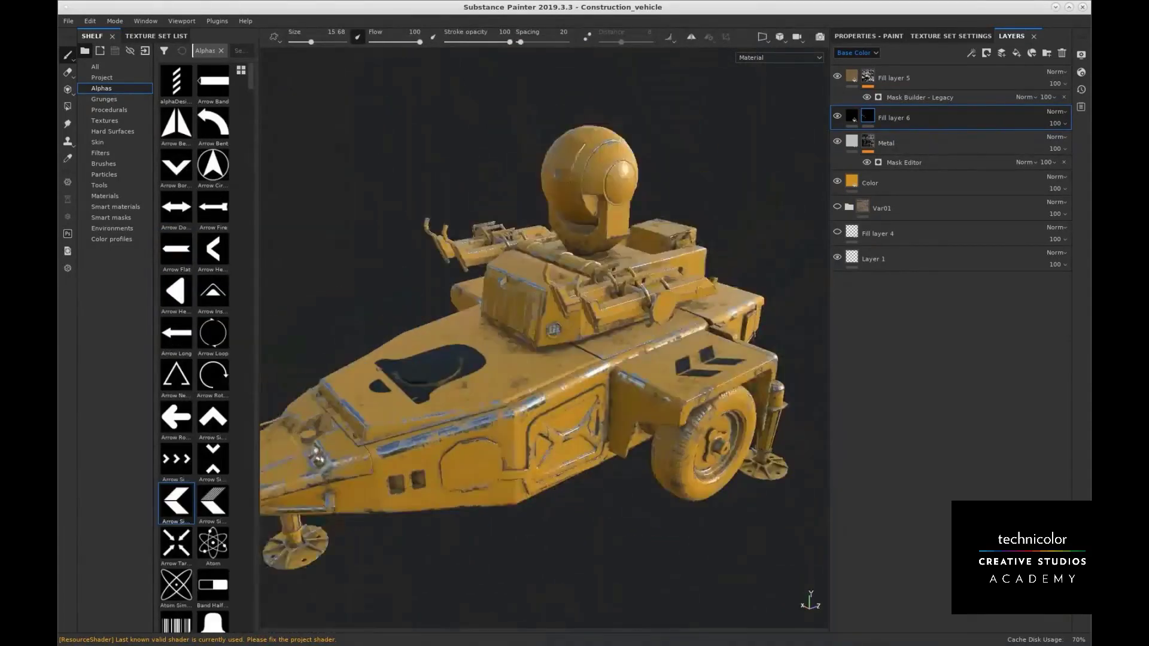
right_click_drag(501, 343, 490, 345, "alt")
Hide the Metal, Fill layer 6, Fill layer 5 and Color layers and show the Var01 group
left_click(837, 142)
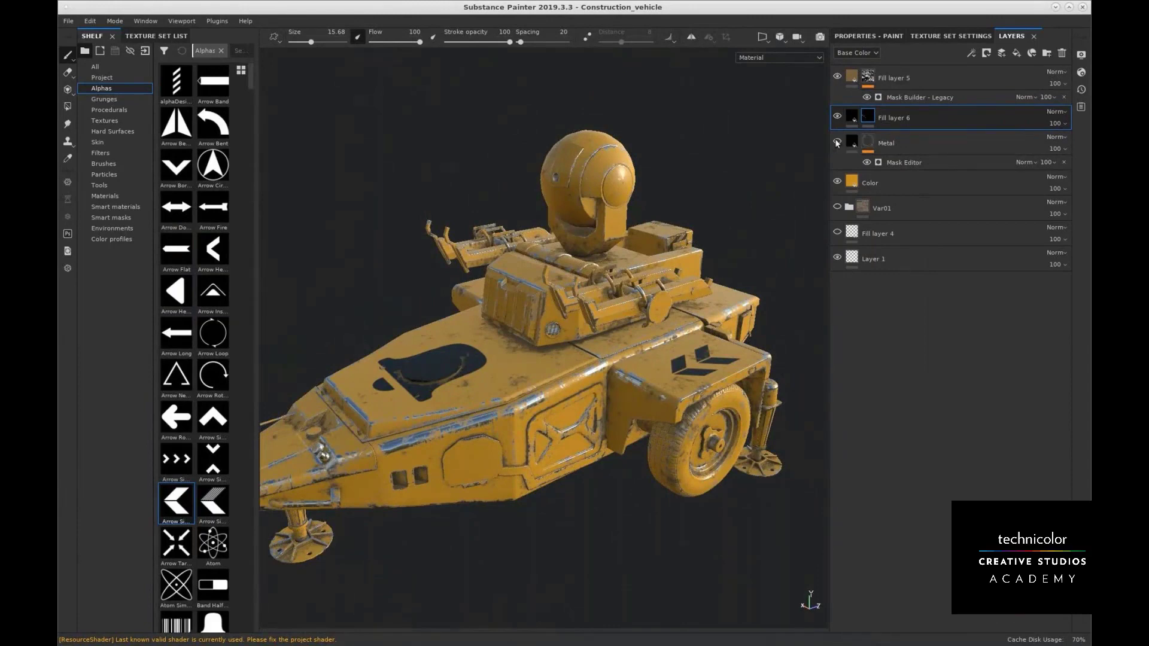
left_click(837, 117)
left_click(837, 76)
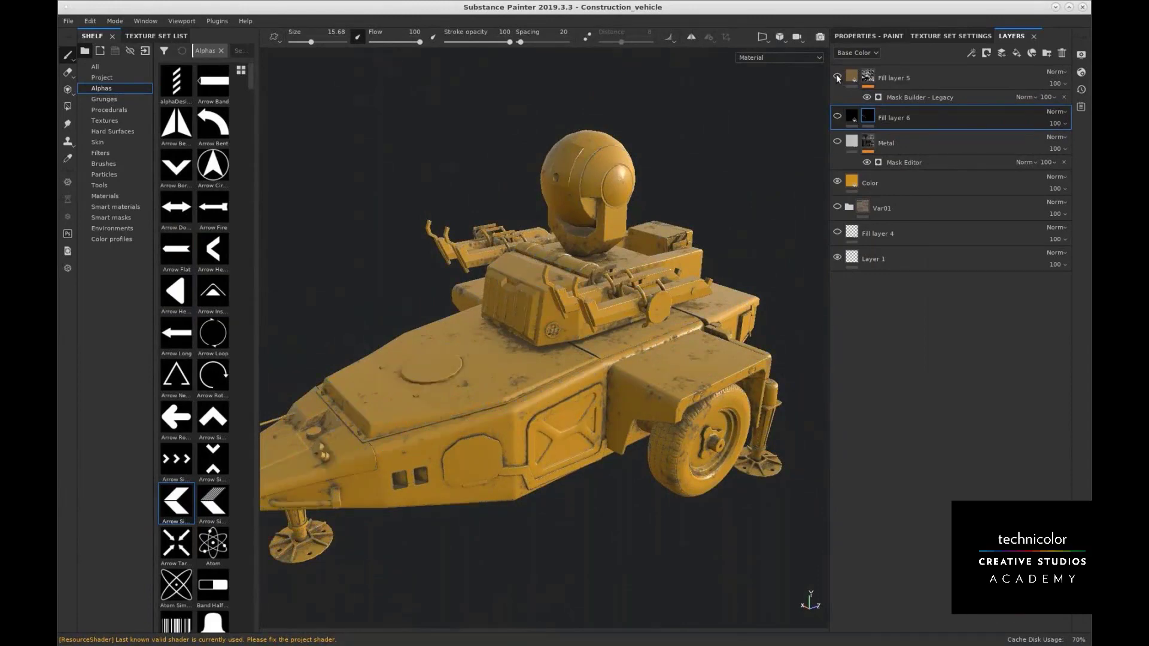
left_click(837, 183)
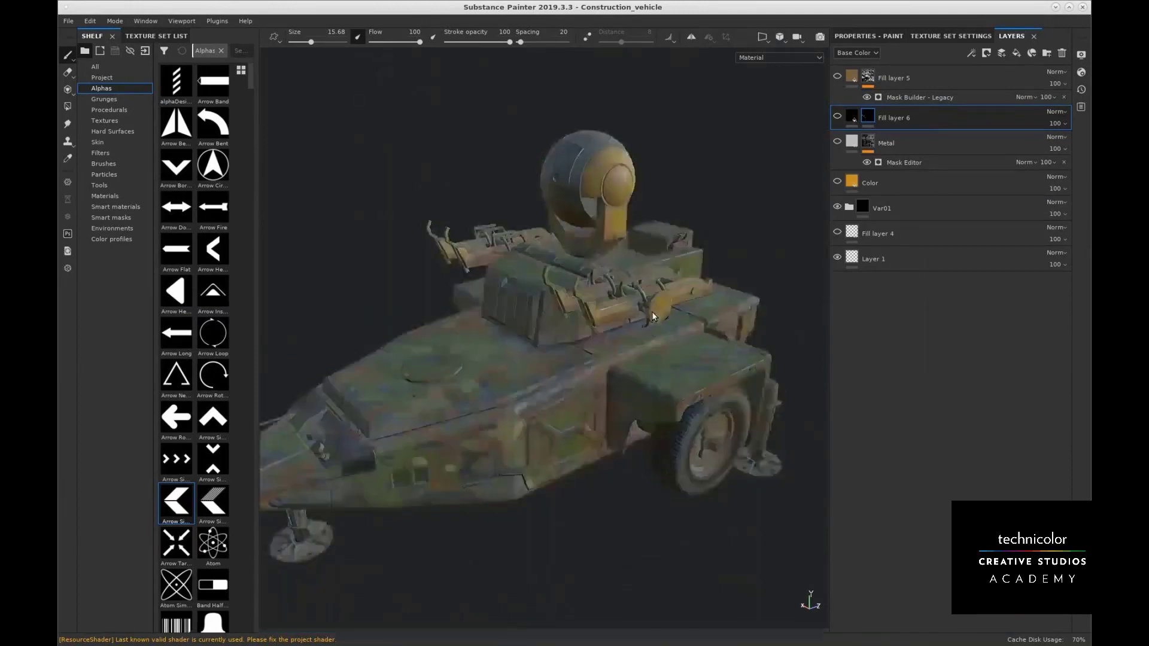
In the Var01 group, show V01(Construction) and hide V02(Military), leaving the group collapsed
middle_click_drag(622, 317, 700, 285, "alt")
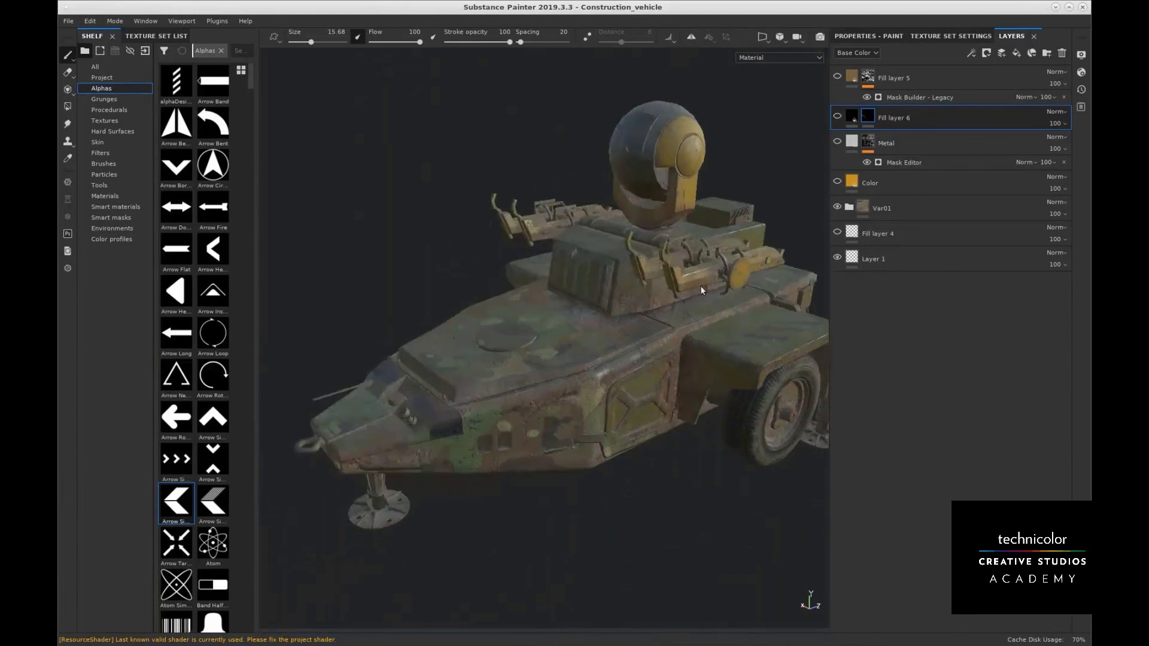
scroll(700, 286, "down", 2)
left_click(849, 207)
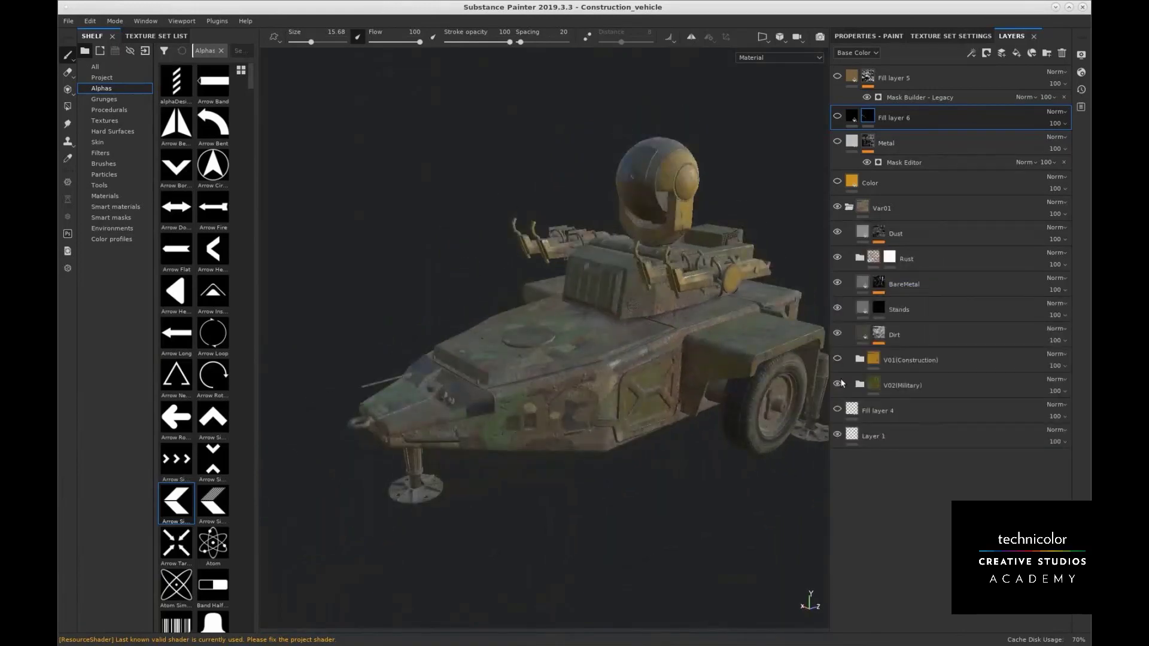
left_click(837, 359)
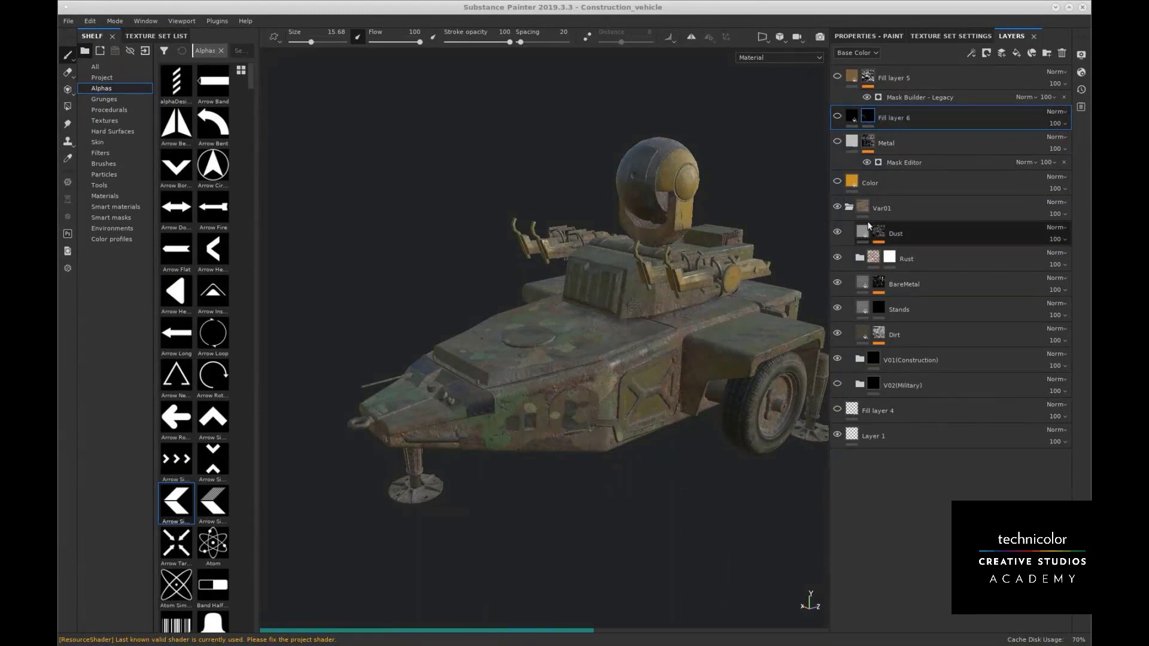
left_click(849, 207)
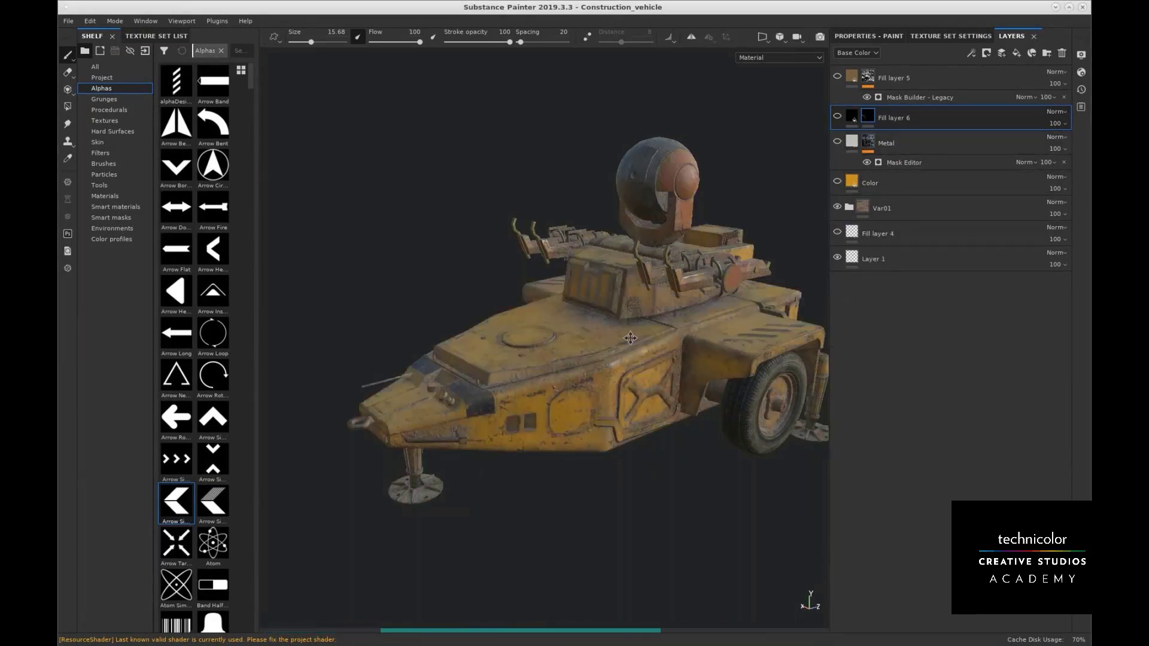
Center the construction variant in the viewport and switch to rendering mode
middle_click_drag(630, 338, 585, 348, "alt")
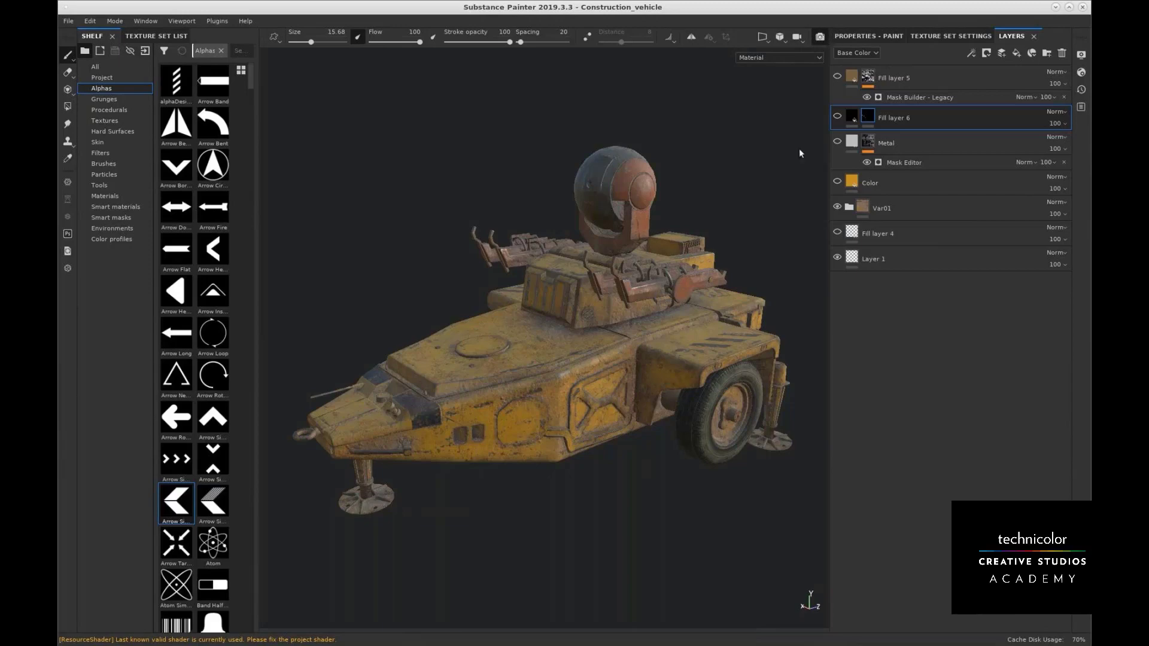
left_click(819, 37)
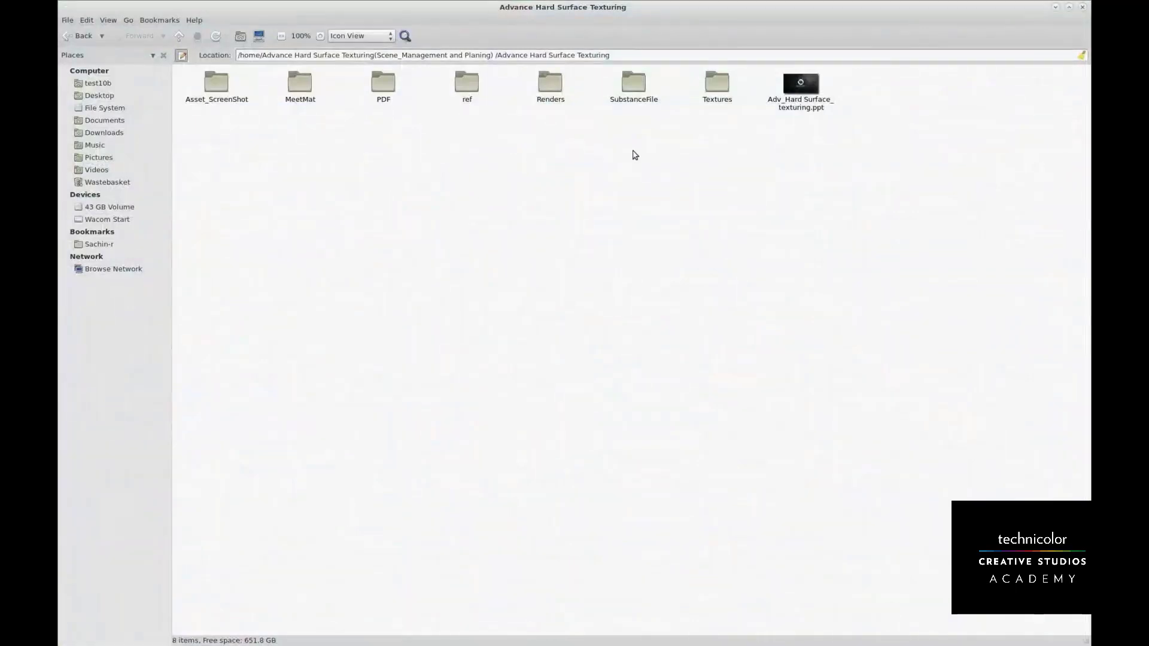
Switch to the file manager, open 002.jpg from the Renders folder and compare the vehicle's paint variant with the one in 001.jpg
double_click(550, 89)
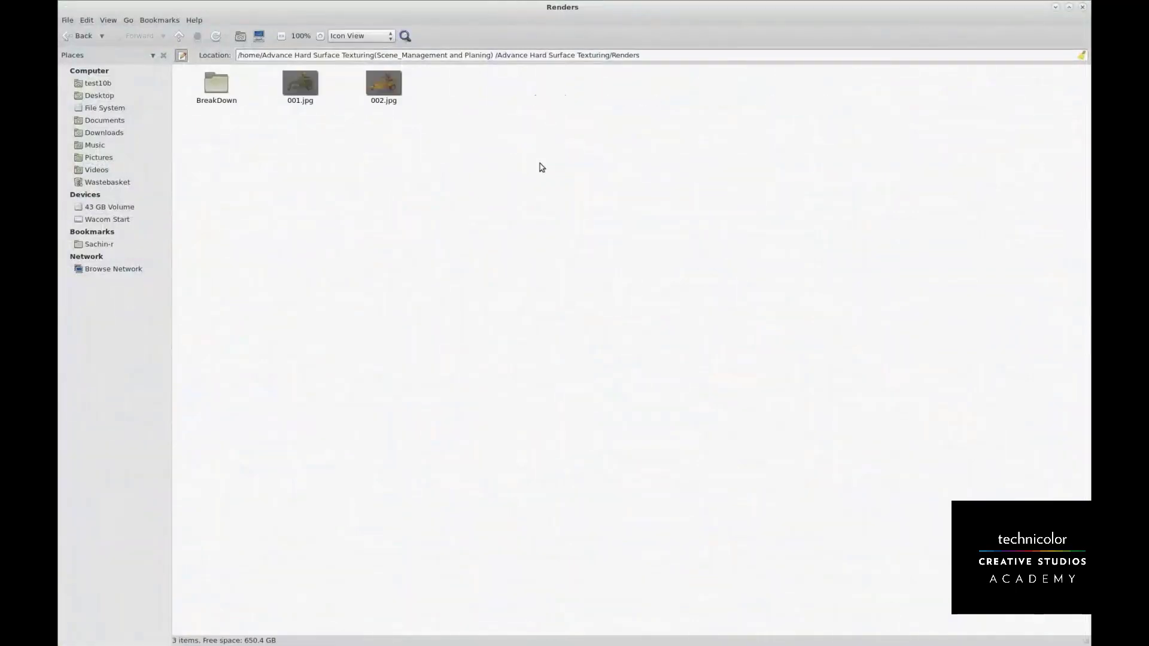
double_click(375, 85)
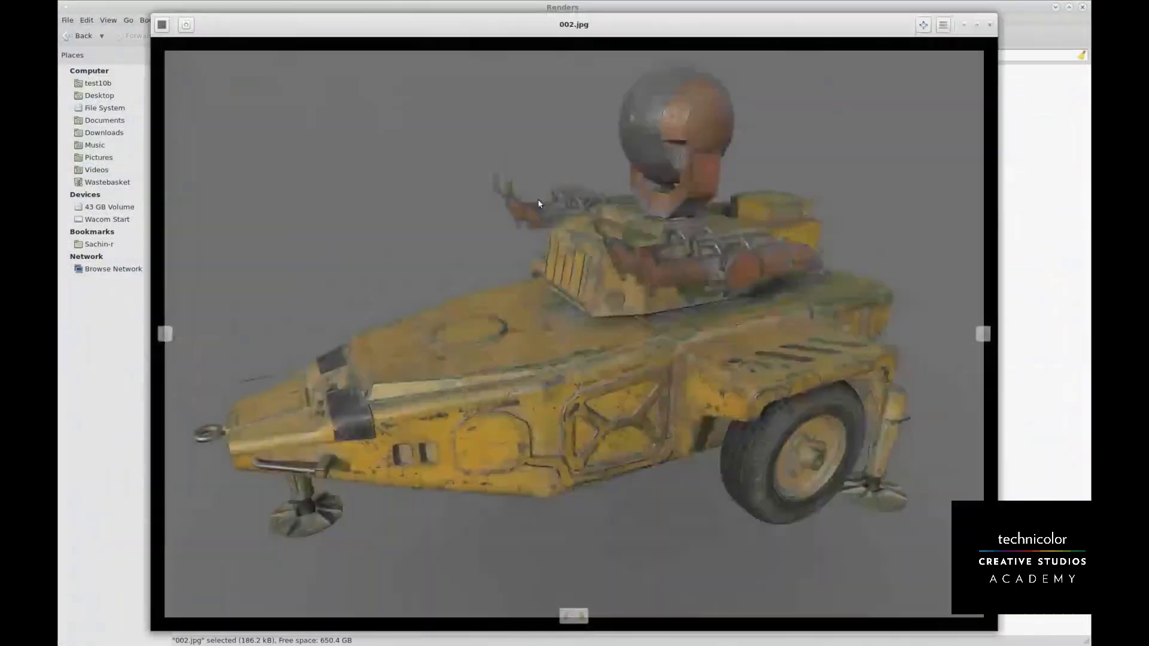
key("Left")
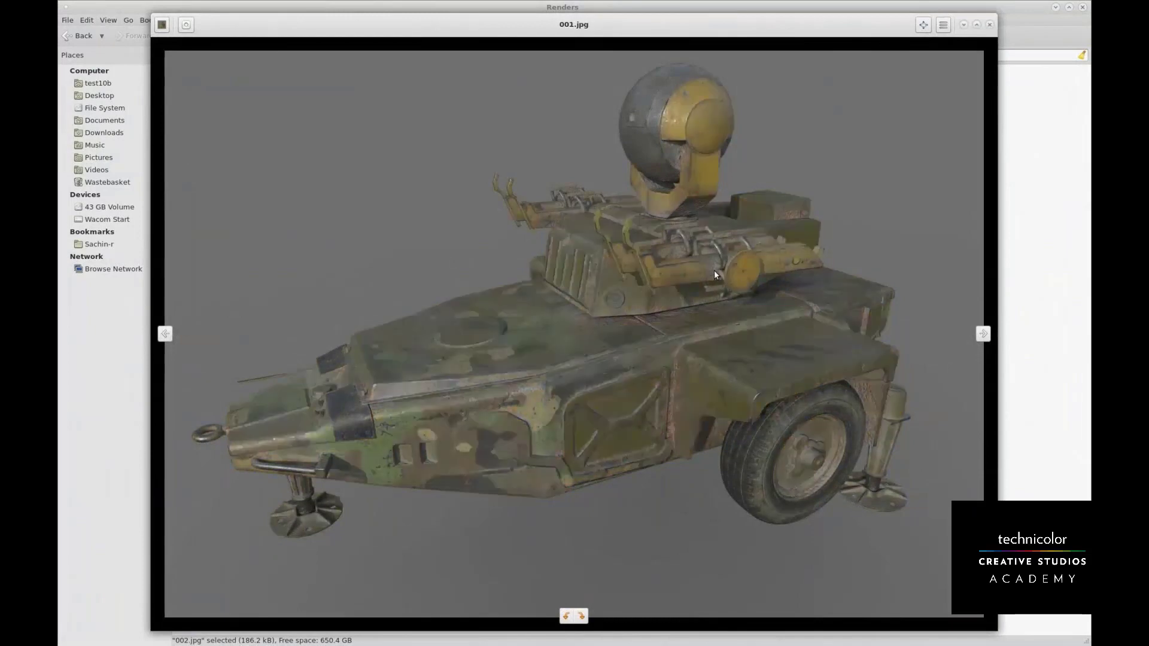
key("Right")
key("Left")
key("Right")
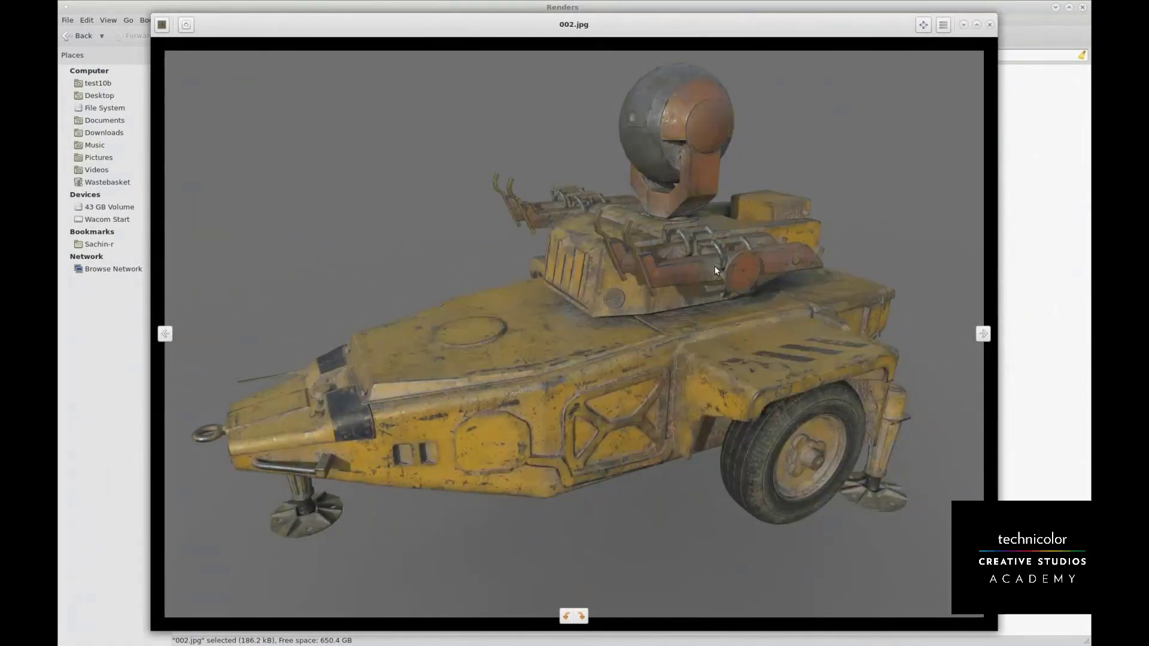
key("Left")
key("Right")
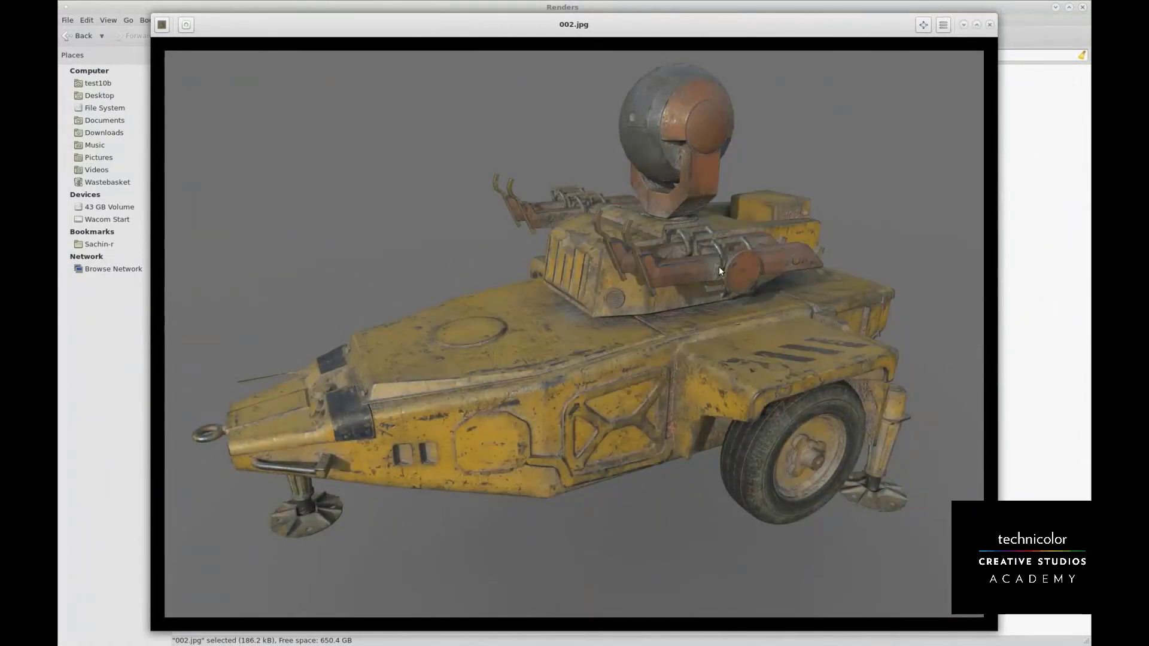
key("Left")
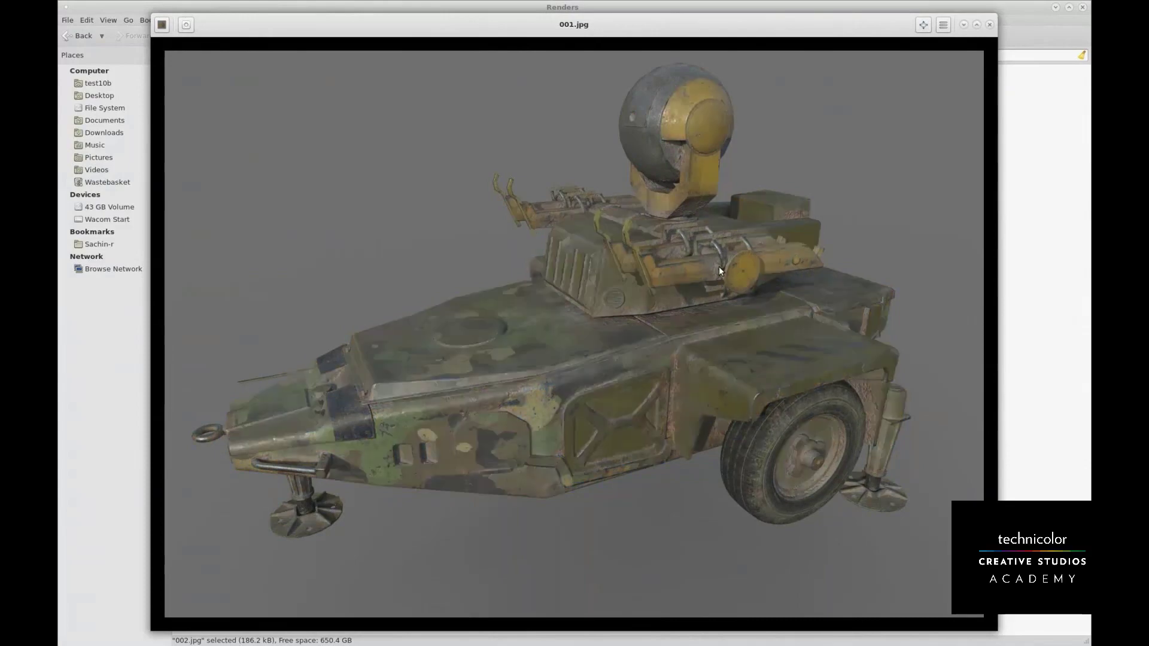
key("Right")
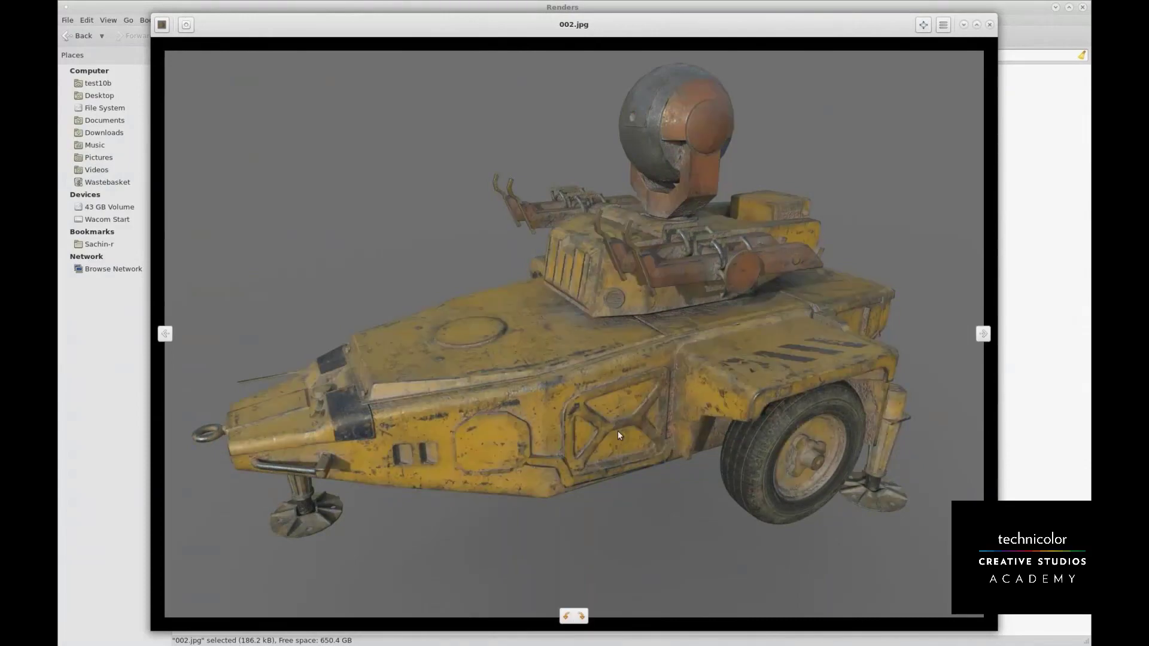
key("Left")
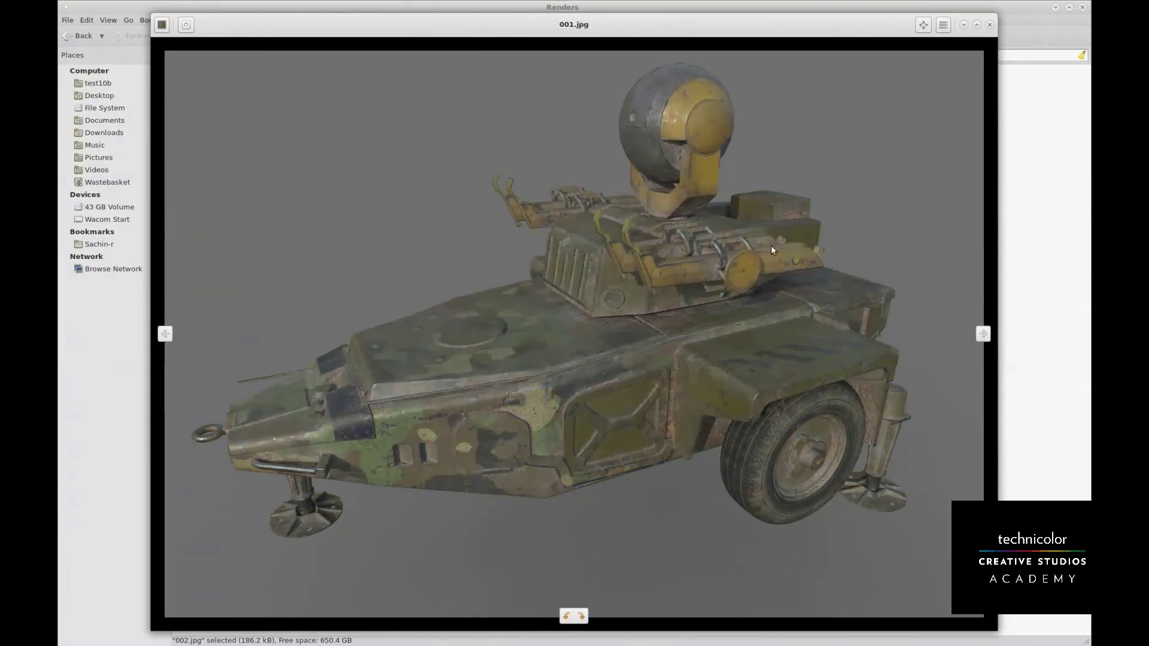
Alternate repeatedly between renders 001.jpg and 002.jpg to compare the military camouflage and yellow construction paint, wear and markings
key("Right")
key("Left")
key("Right")
key("Left")
key("Right")
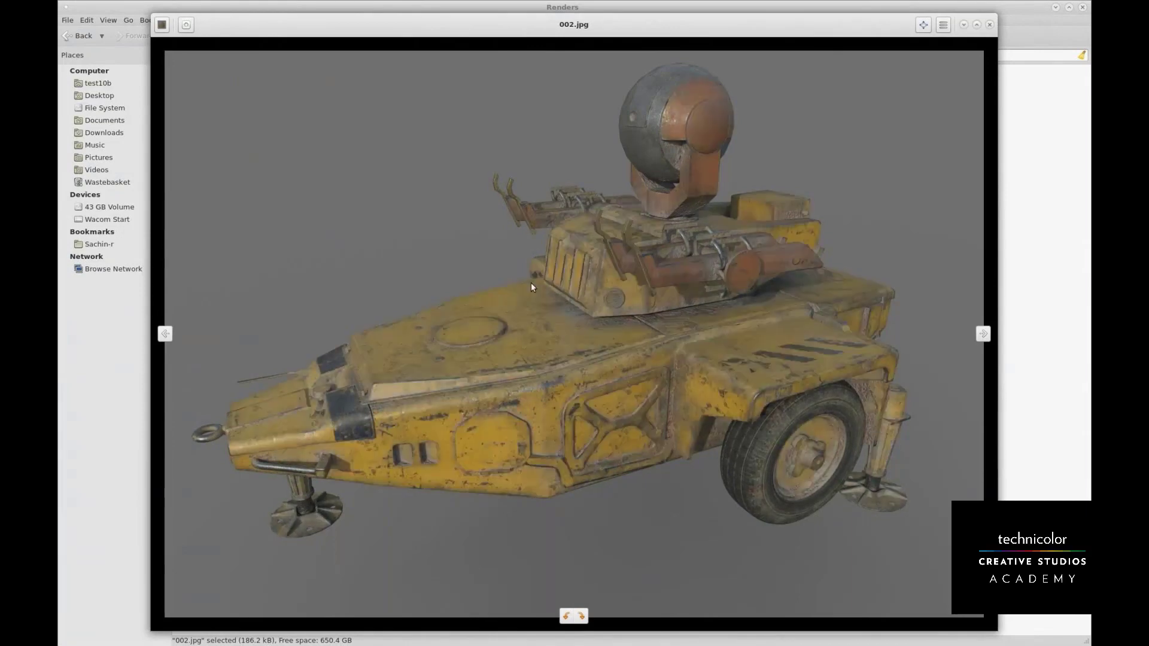
key("Left")
key("Right")
key("Left")
key("Right")
key("Left")
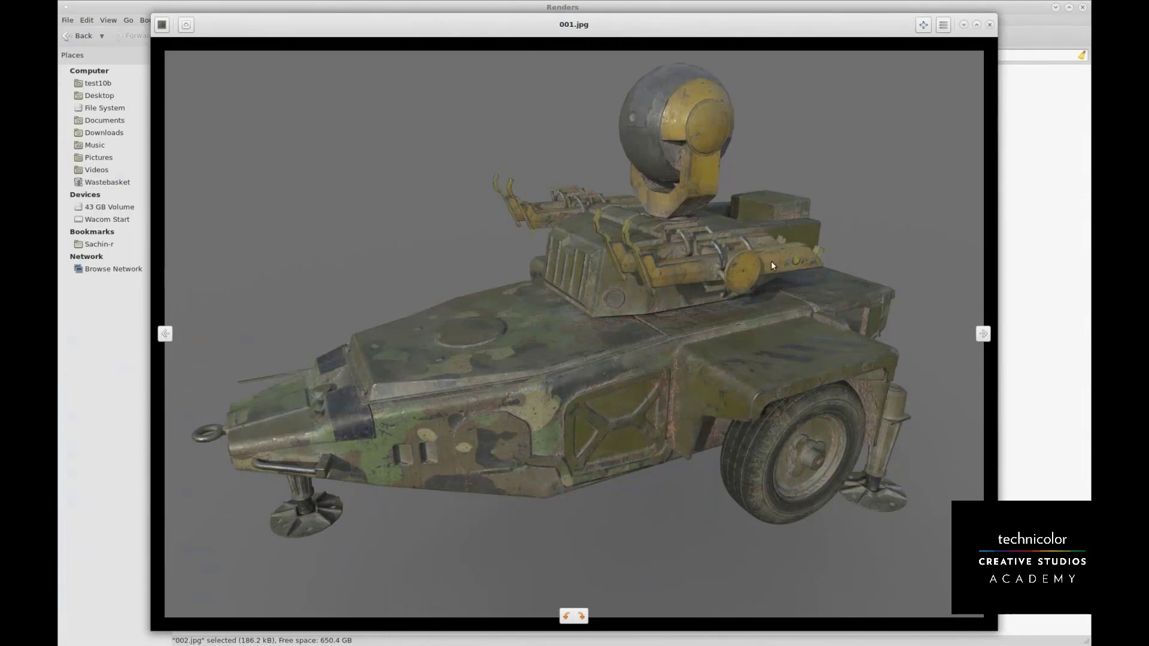
key("Right")
key("Left")
key("Right")
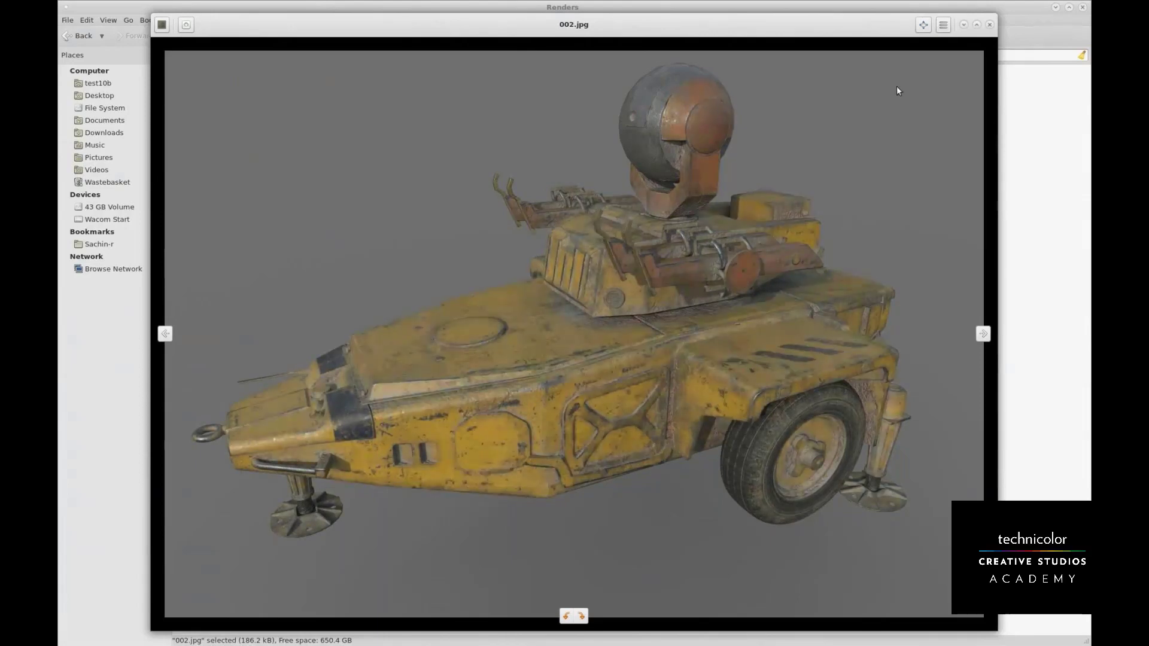
key("Left")
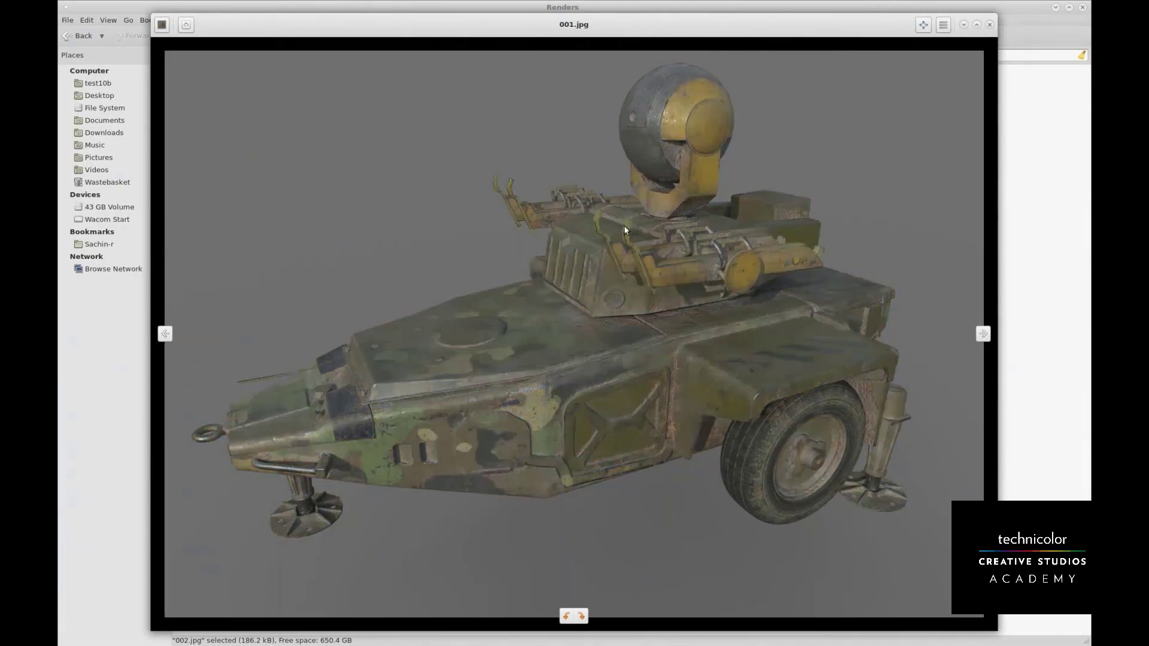
key("Right")
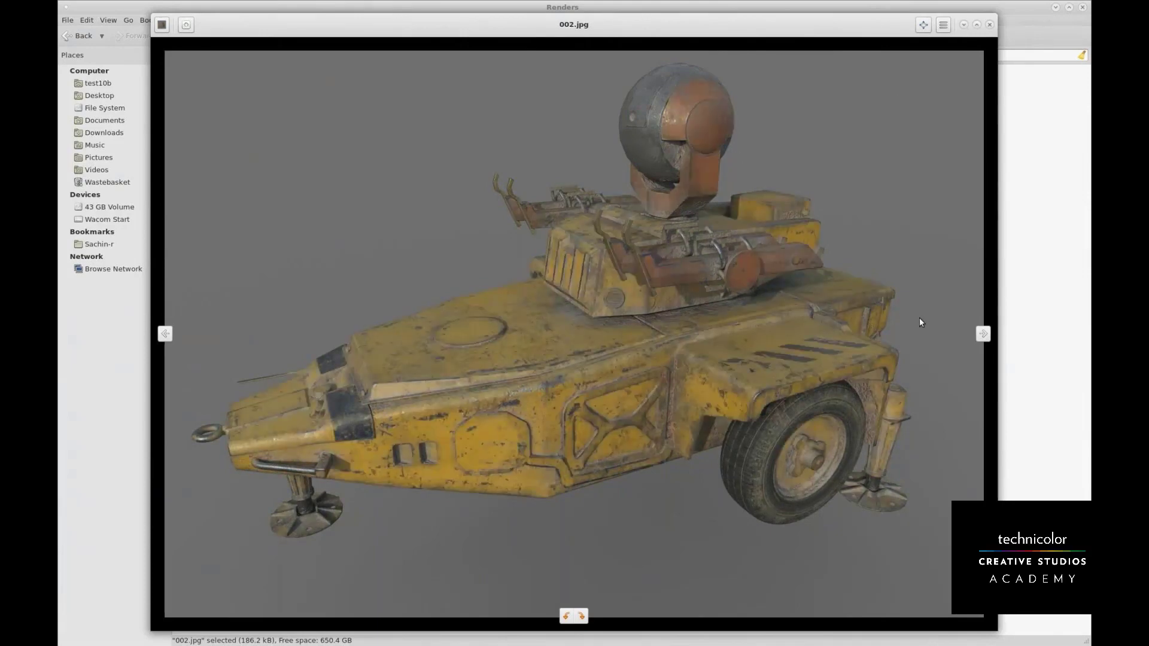
key("Left")
key("Right")
Close the 002.jpg render and switch back to Substance Painter to inspect the rear of the construction vehicle
double_click(827, 28)
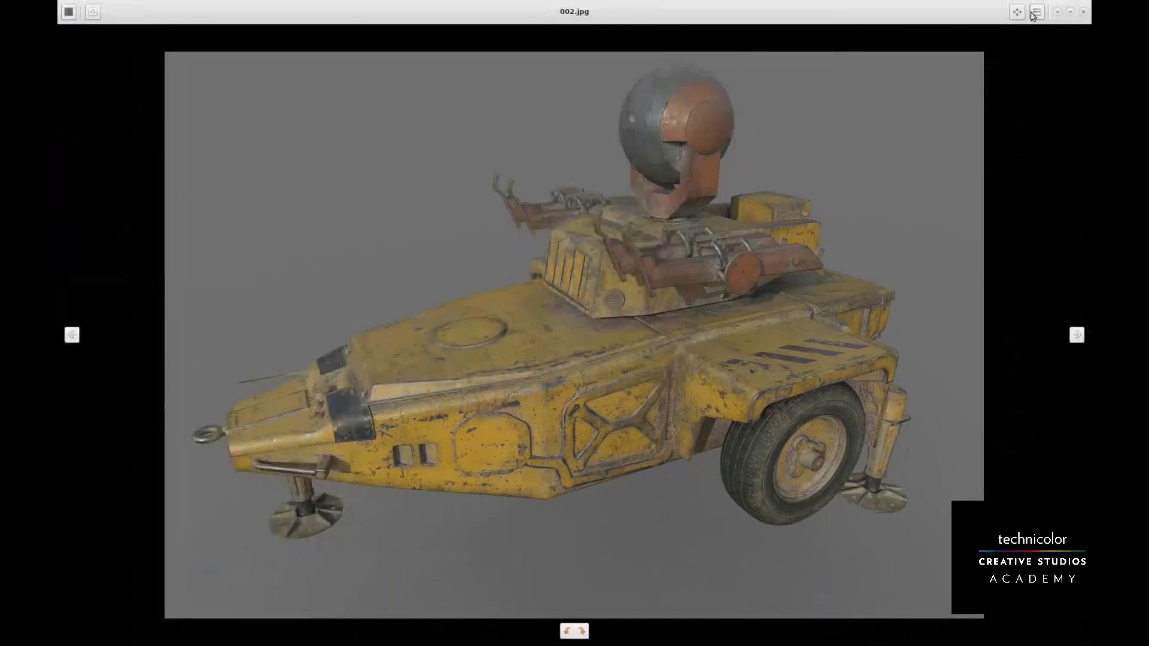
left_click(1083, 11)
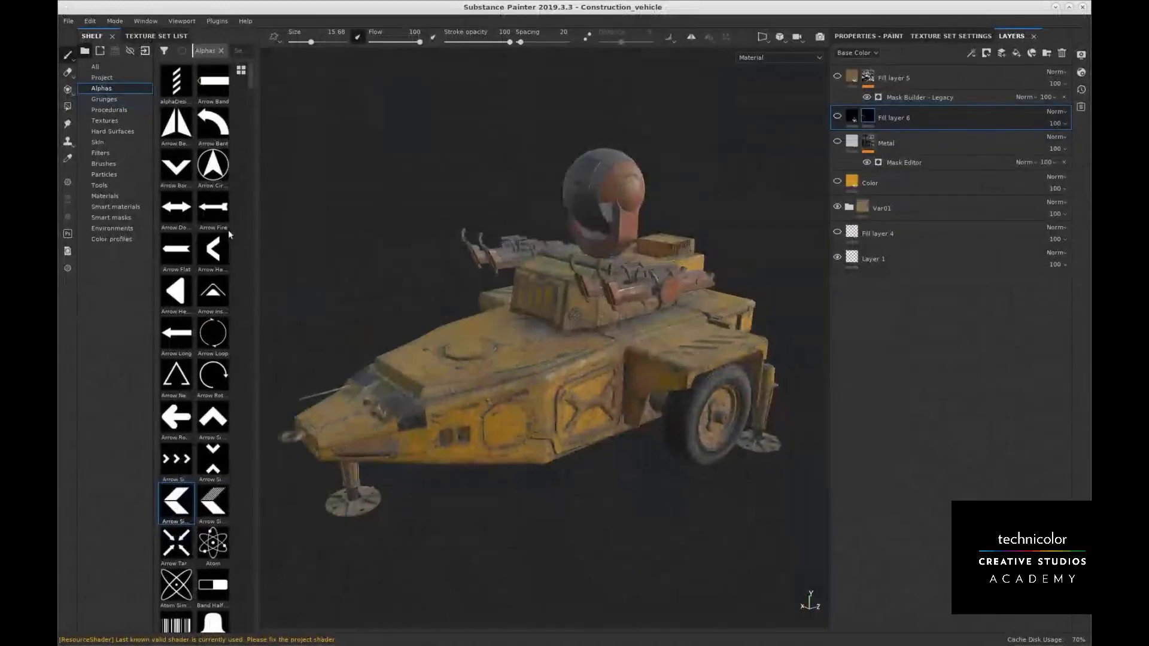
left_click_drag(778, 457, 639, 471, "alt")
middle_click_drag(639, 471, 583, 417, "alt")
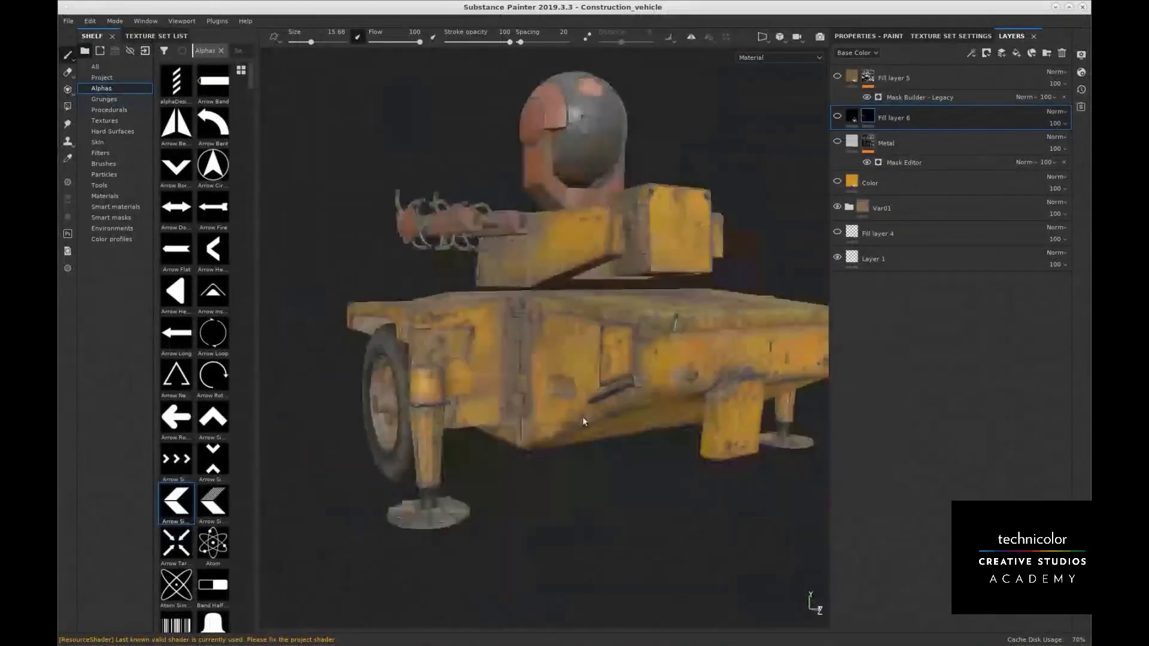